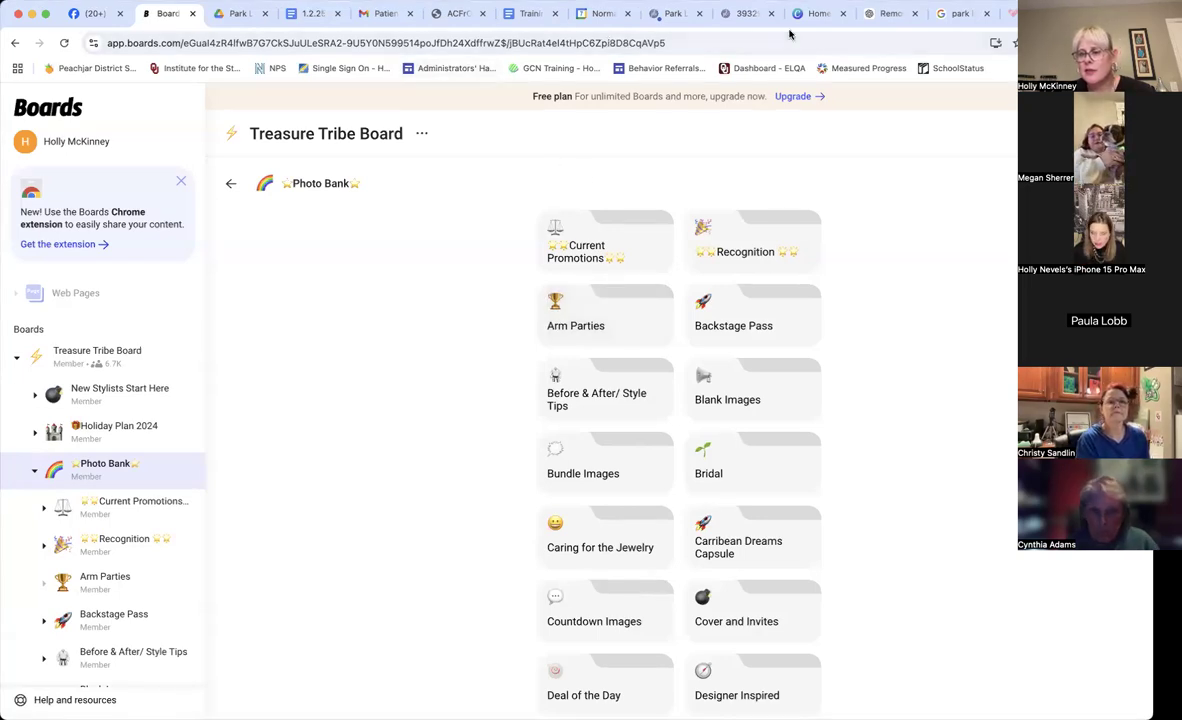
- Switch to Canva and create a blank Facebook Post design of 940 × 788 px from the social media formats
left_click(815, 14)
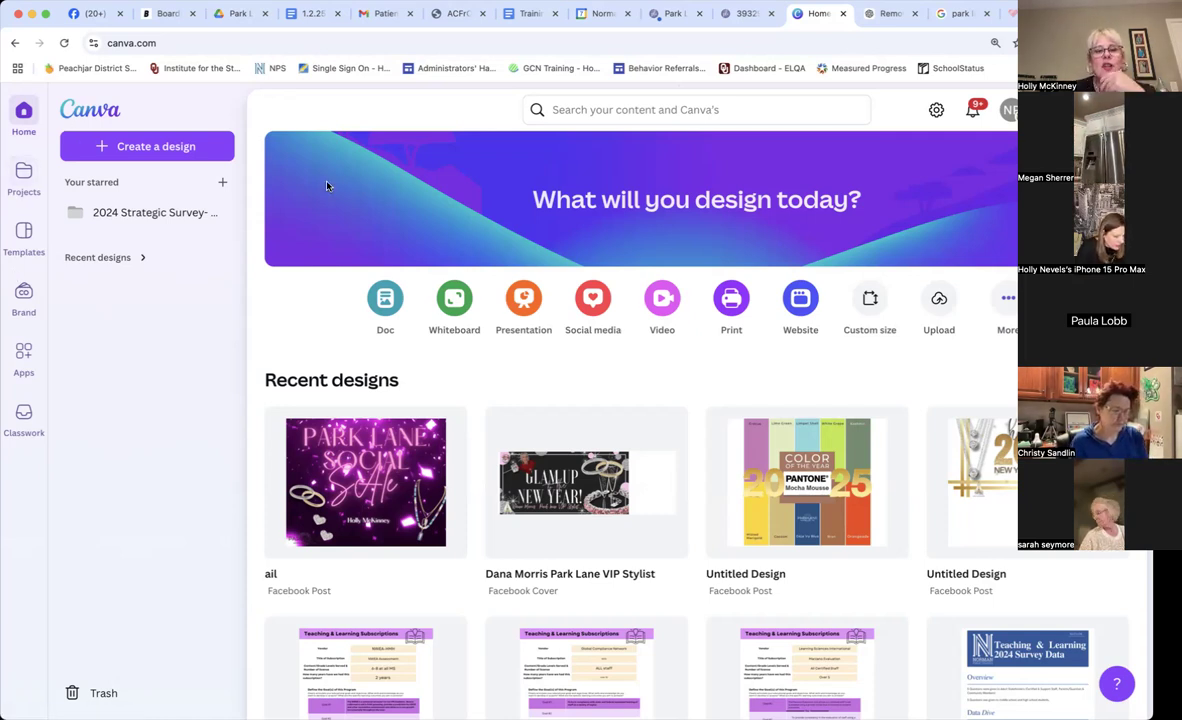
scroll(327, 186, "up", 1)
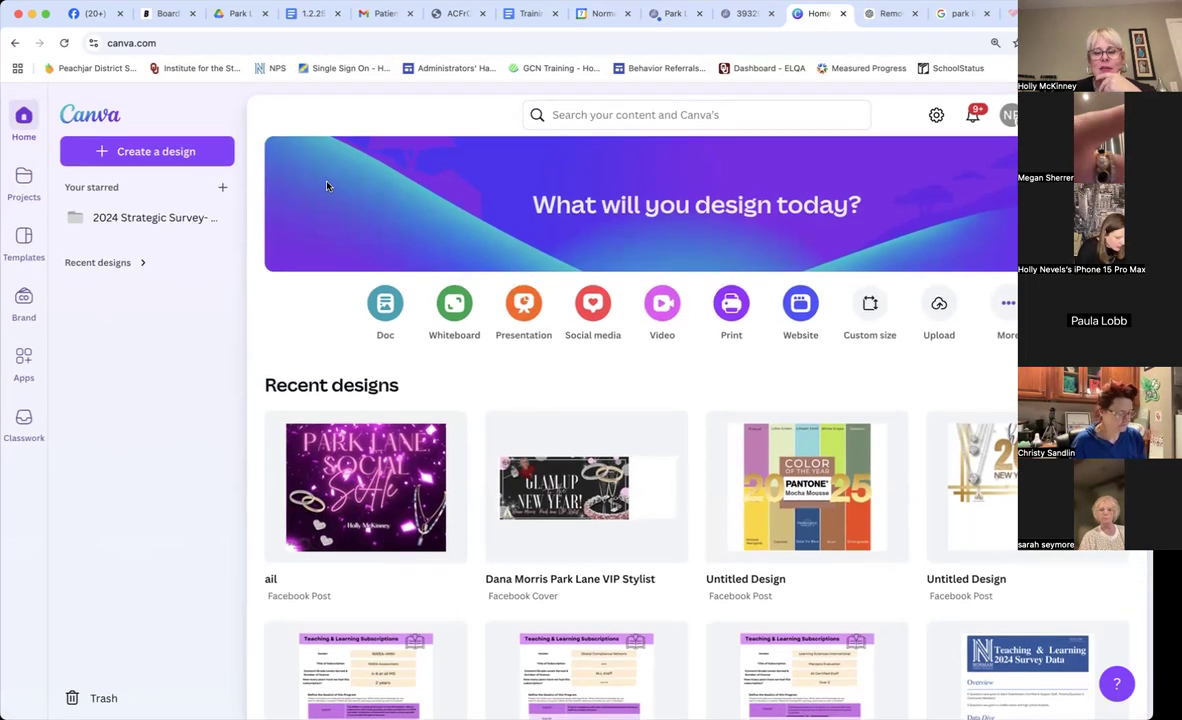
scroll(327, 186, "down", 15)
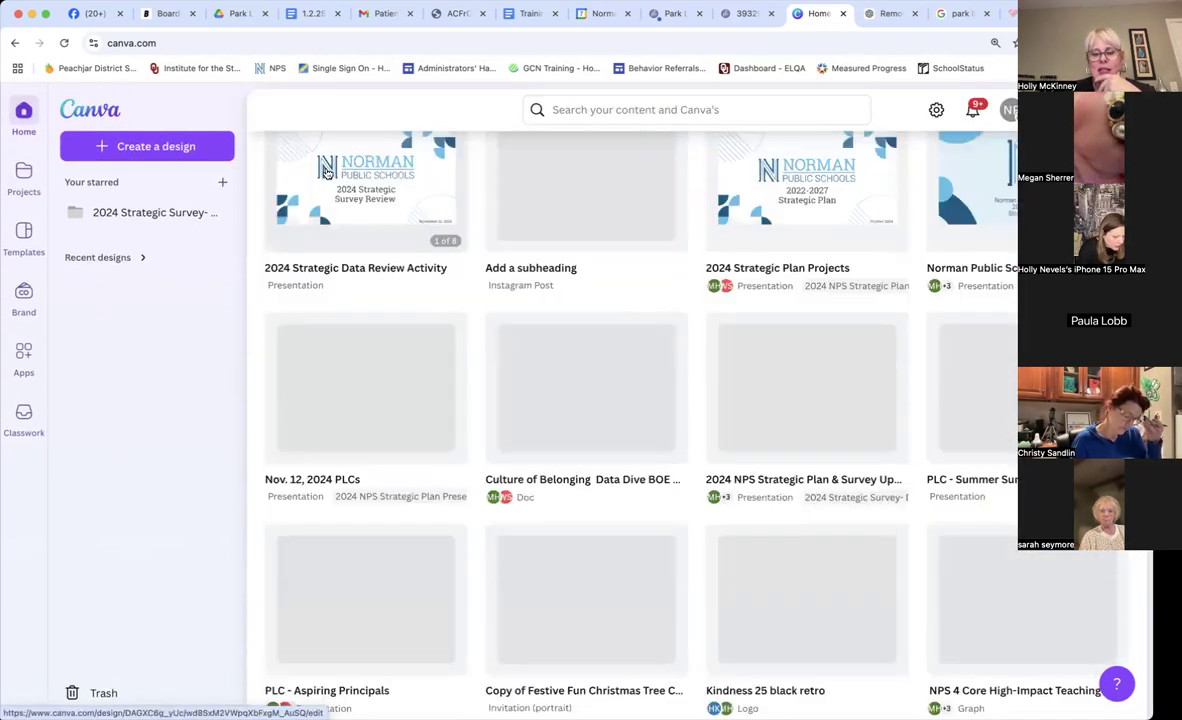
scroll(327, 172, "up", 2)
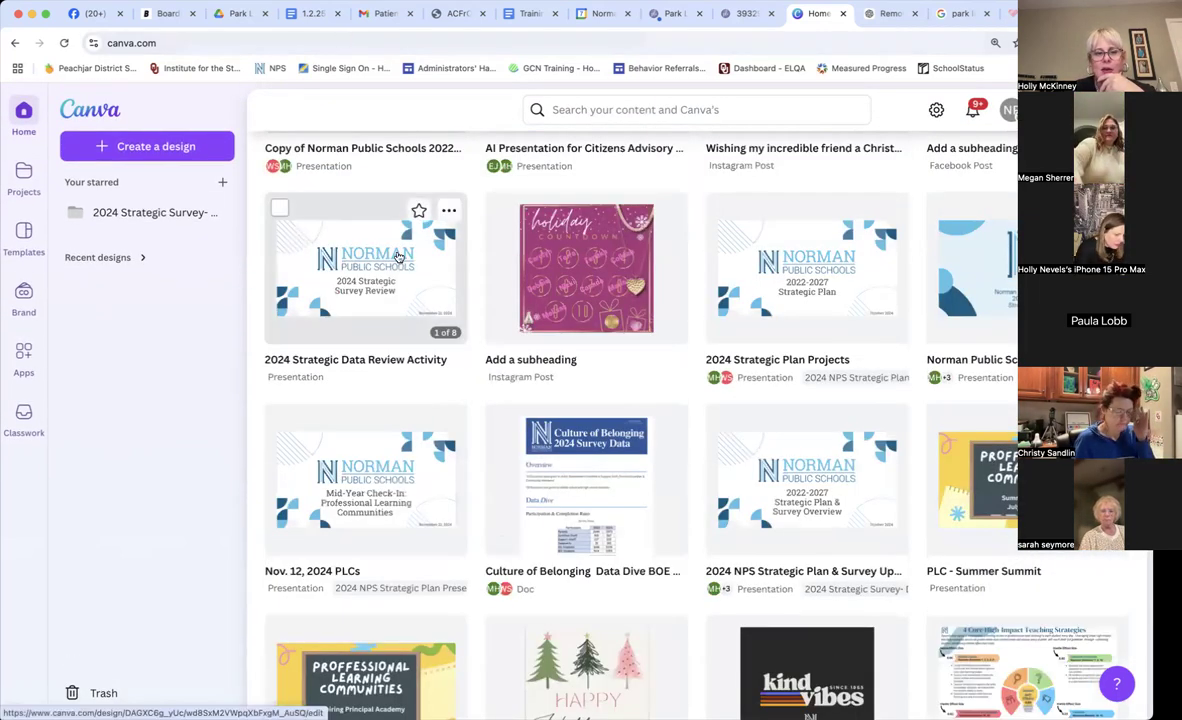
scroll(398, 257, "up", 10)
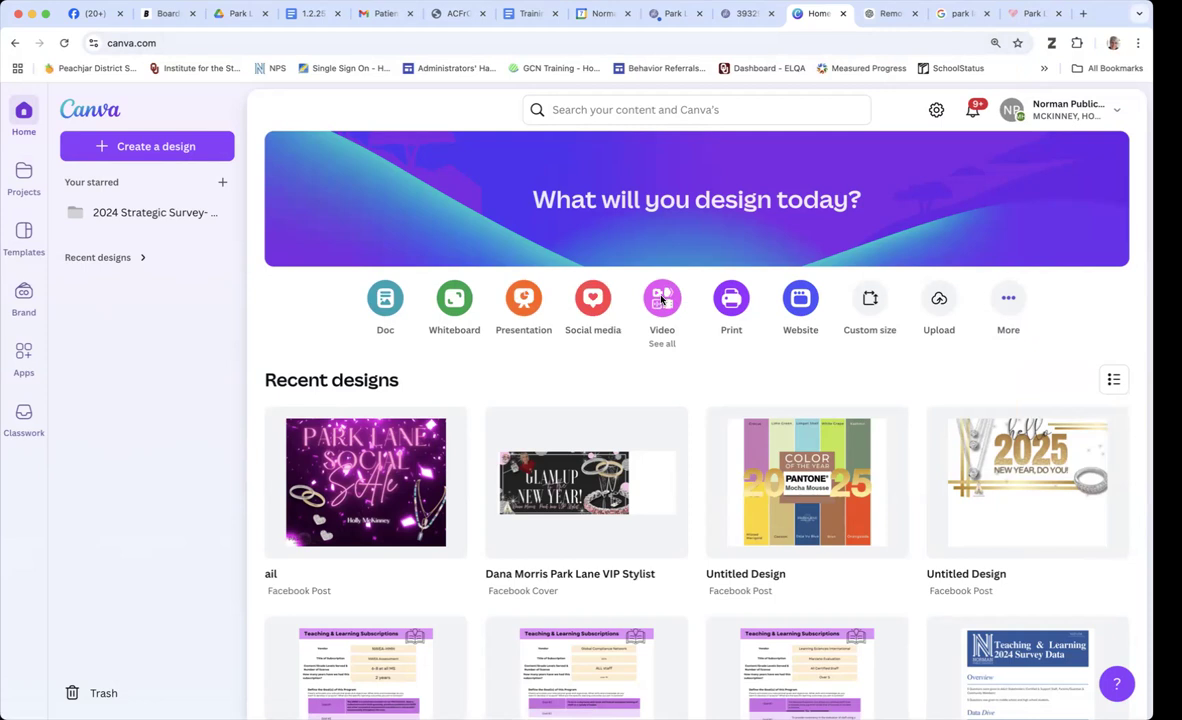
left_click(594, 300)
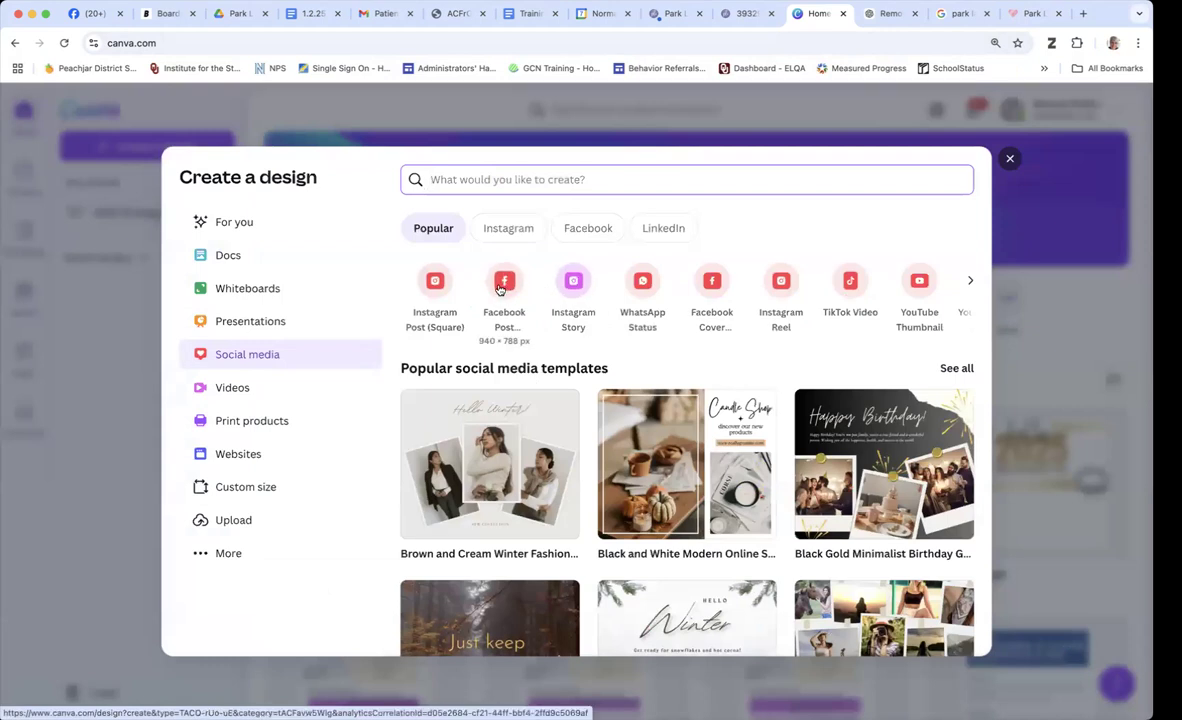
left_click(503, 285)
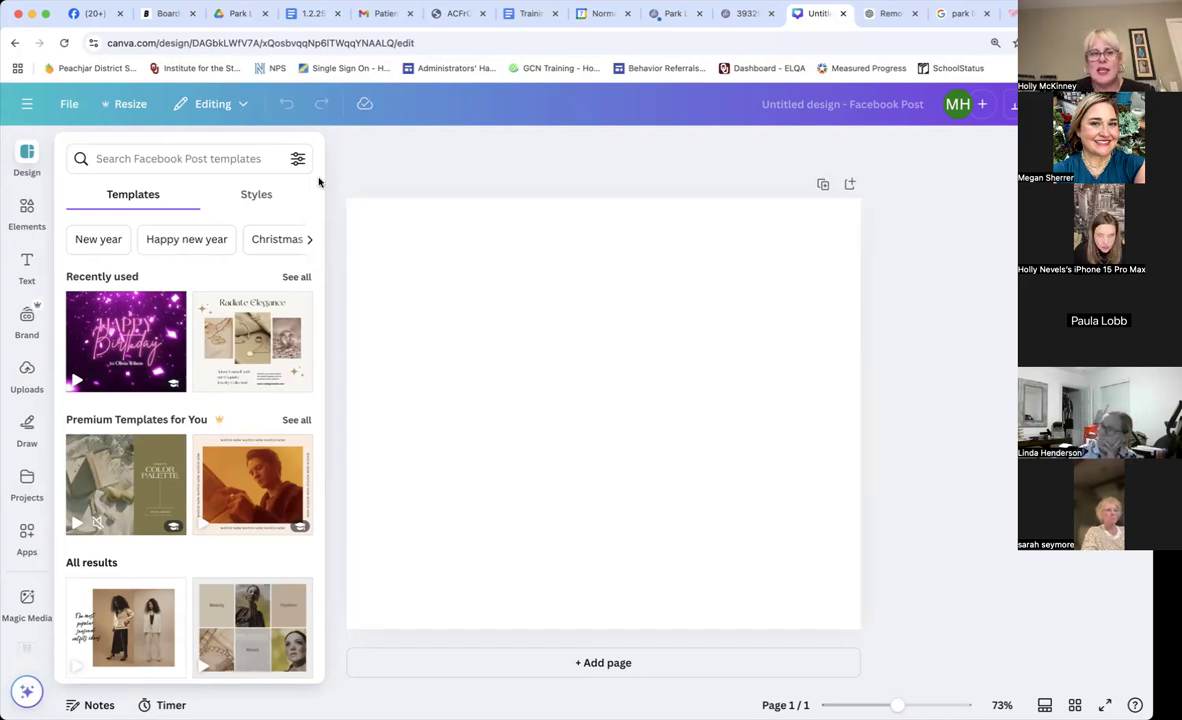
- Switch to Boards and open the Holiday 2024 folder under Countdown Images in the Treasure Tribe Board's Photo Bank
left_click(160, 14)
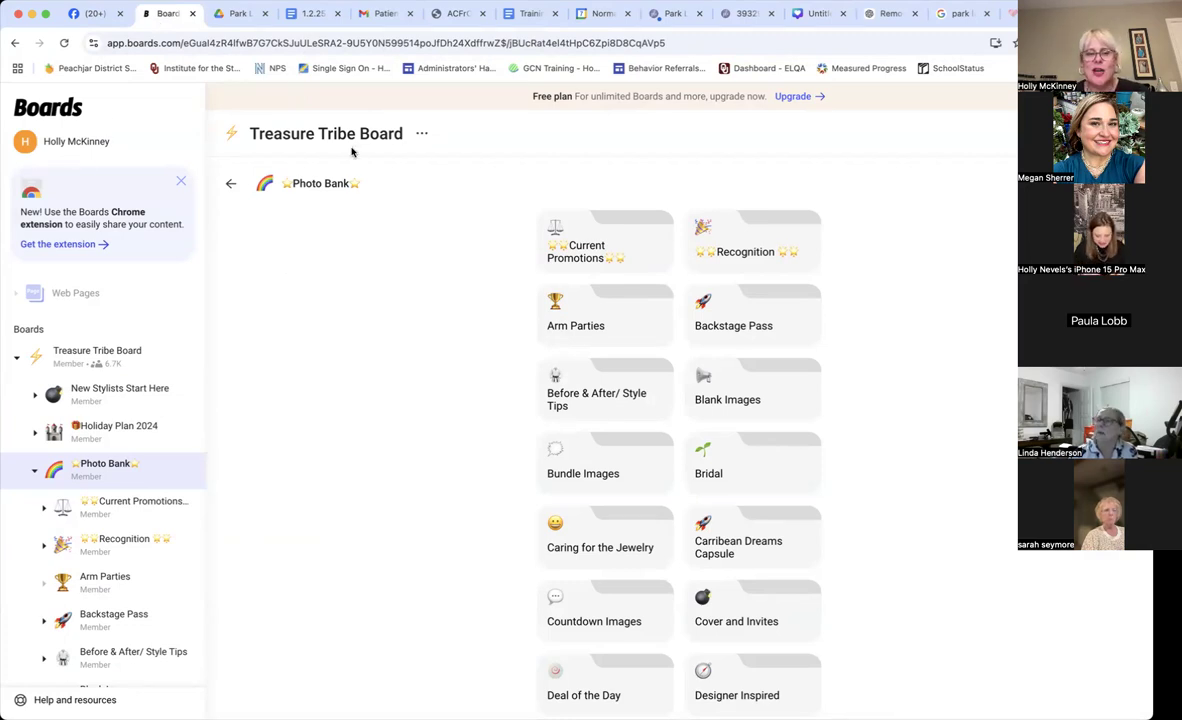
left_click(230, 184)
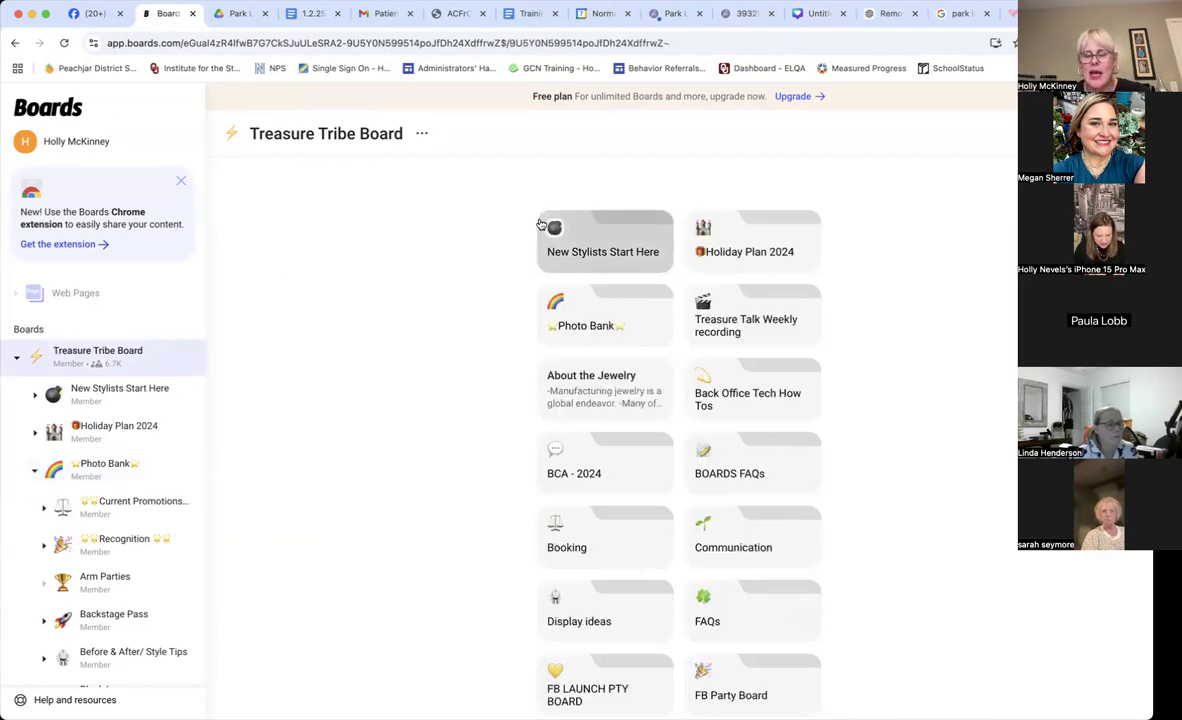
scroll(612, 328, "down", 10)
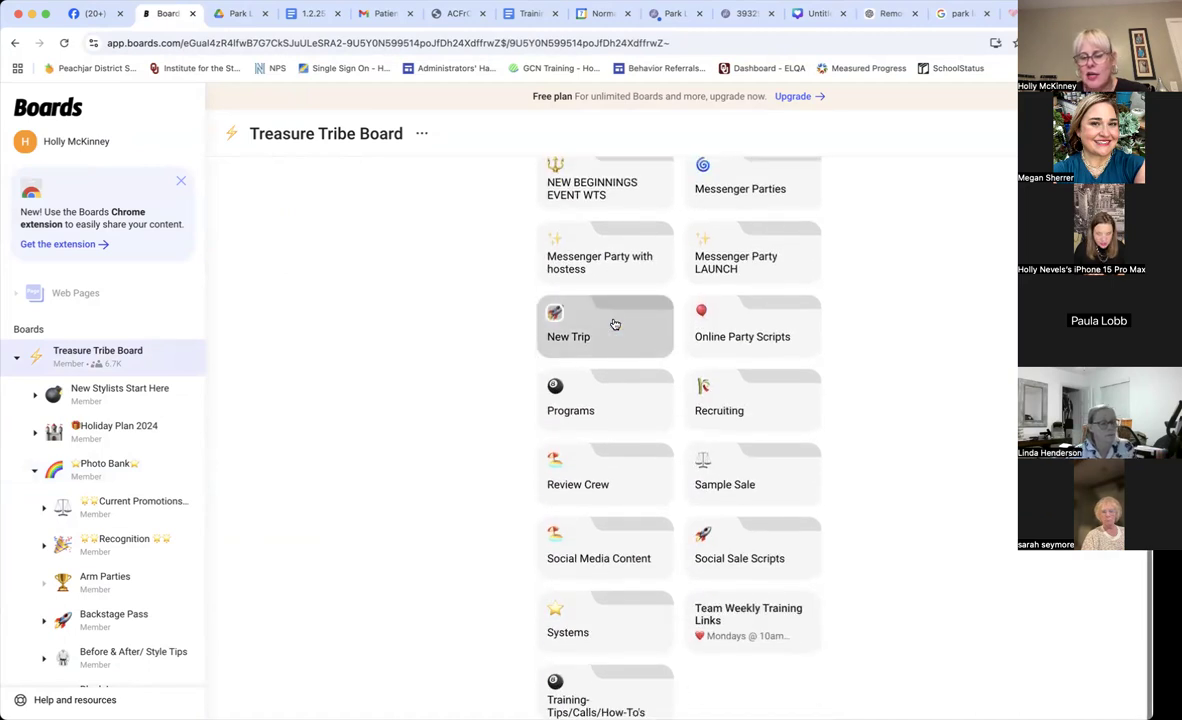
scroll(613, 324, "up", 10)
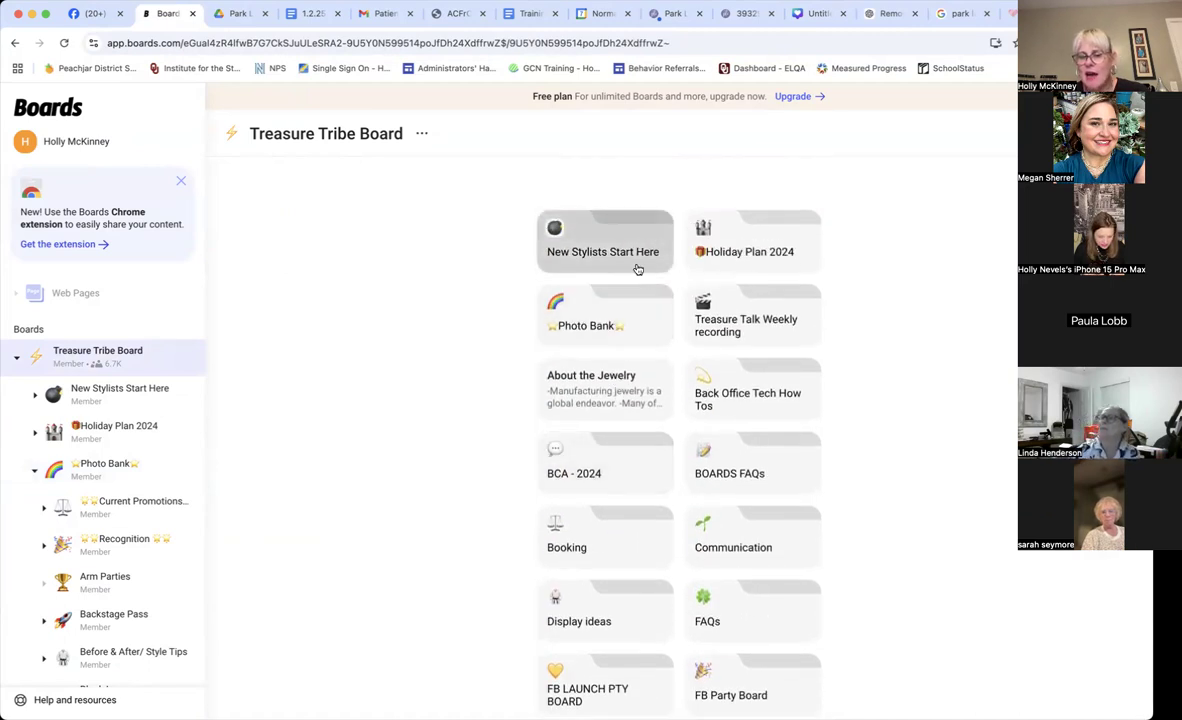
left_click(580, 313)
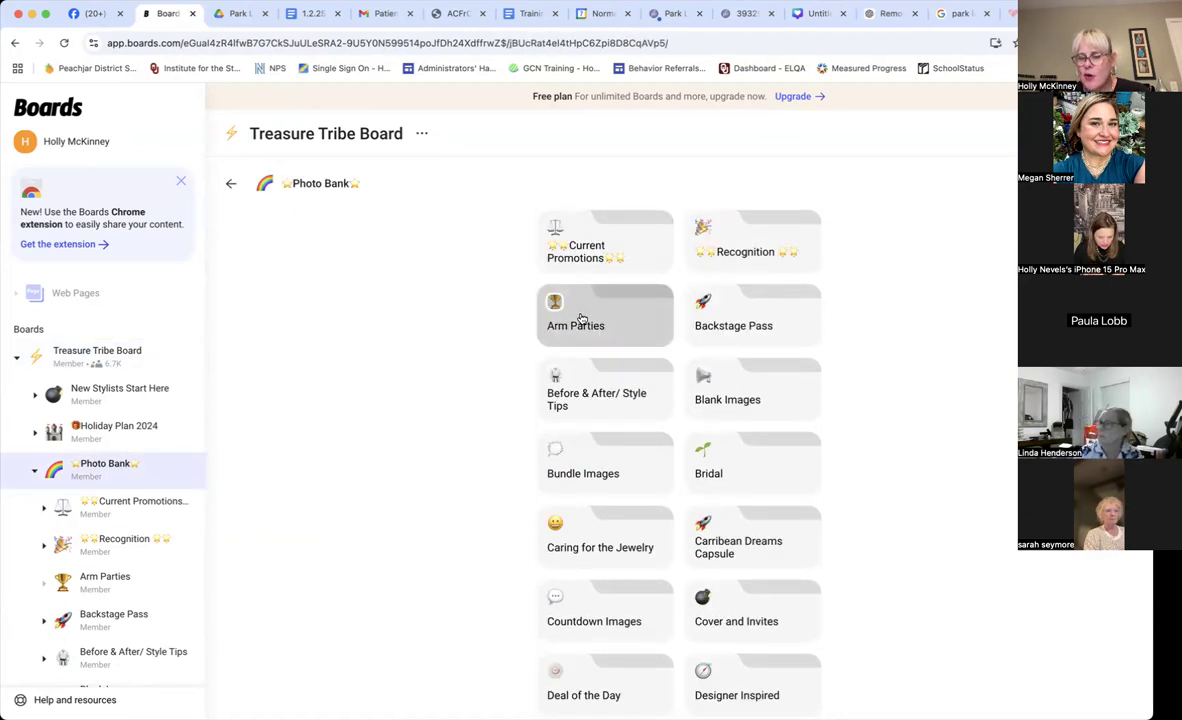
scroll(582, 318, "down", 3)
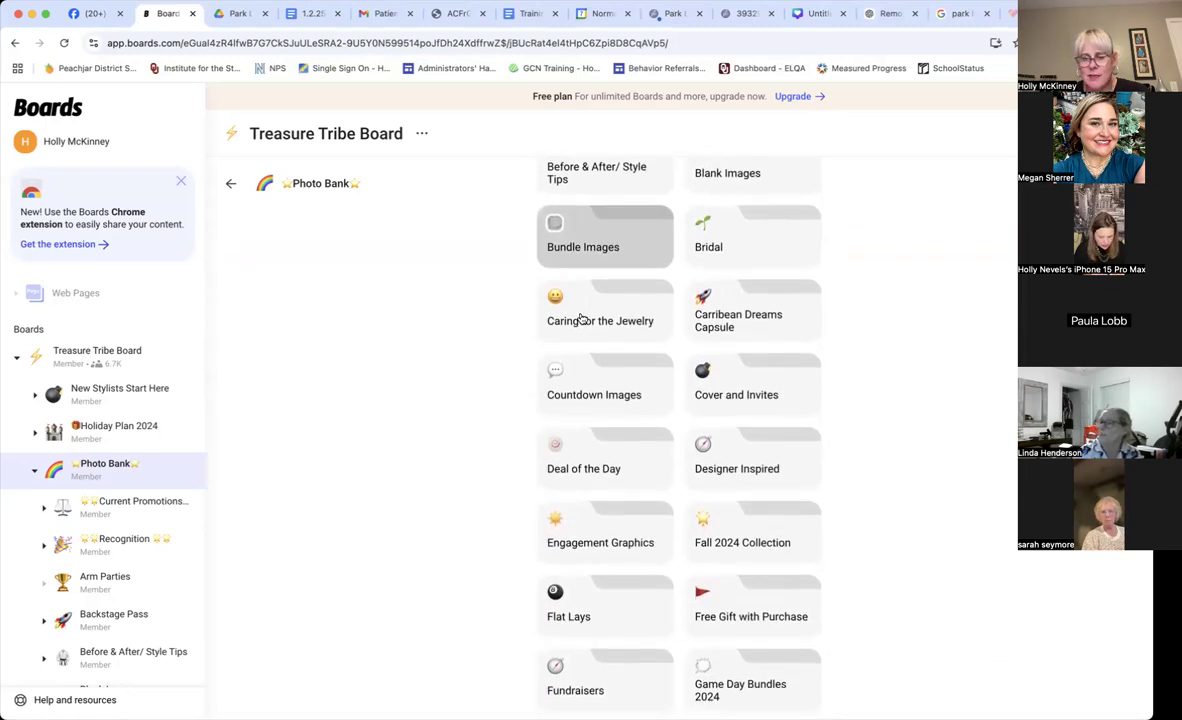
left_click(558, 376)
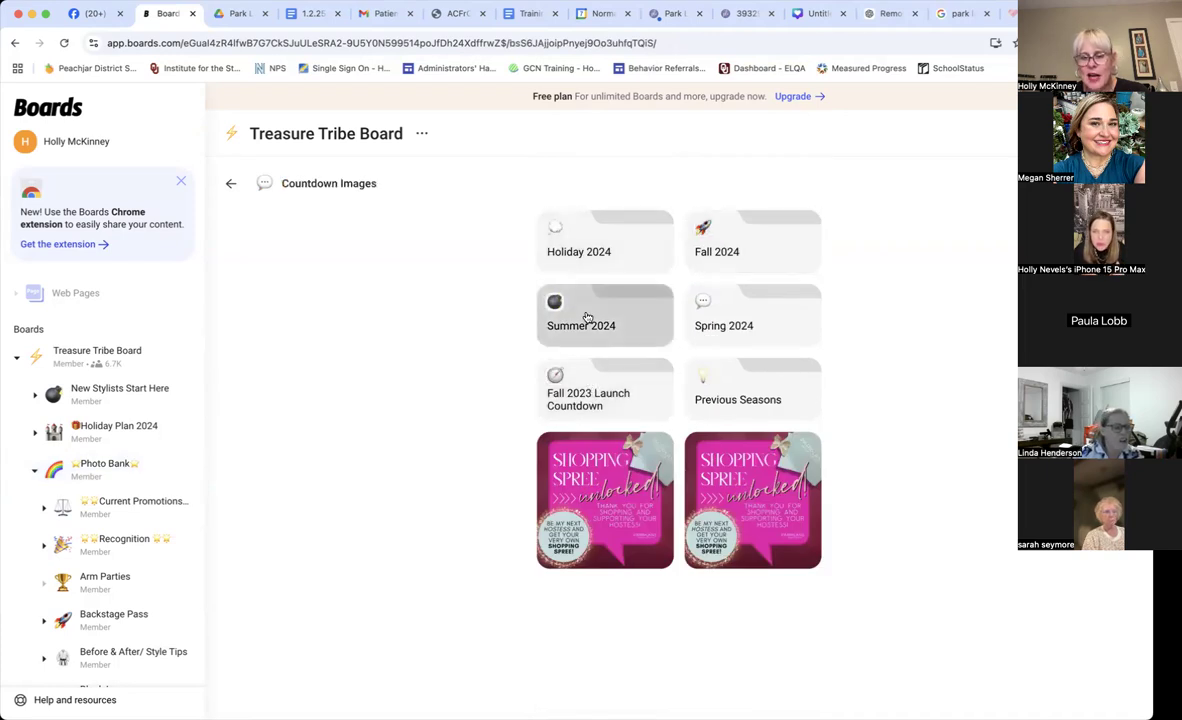
left_click(611, 247)
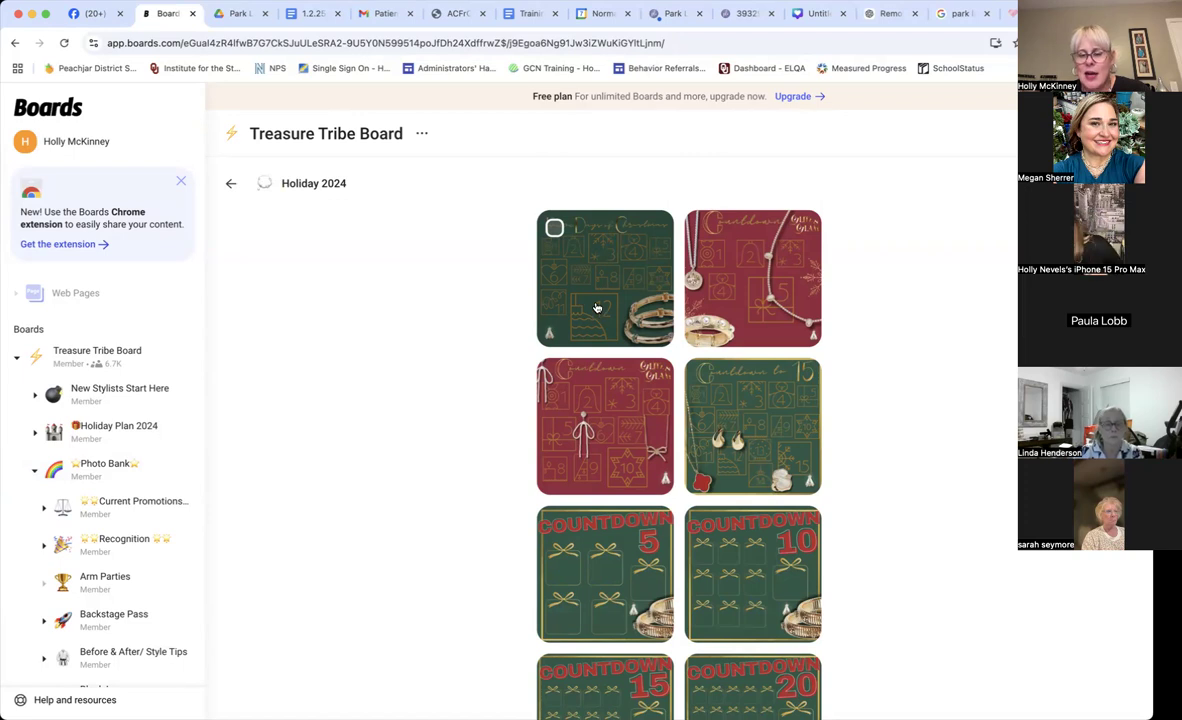
- Copy the green Countdown 10 image with the gold bow boxes and paste it onto the blank Canva page
left_click(706, 562)
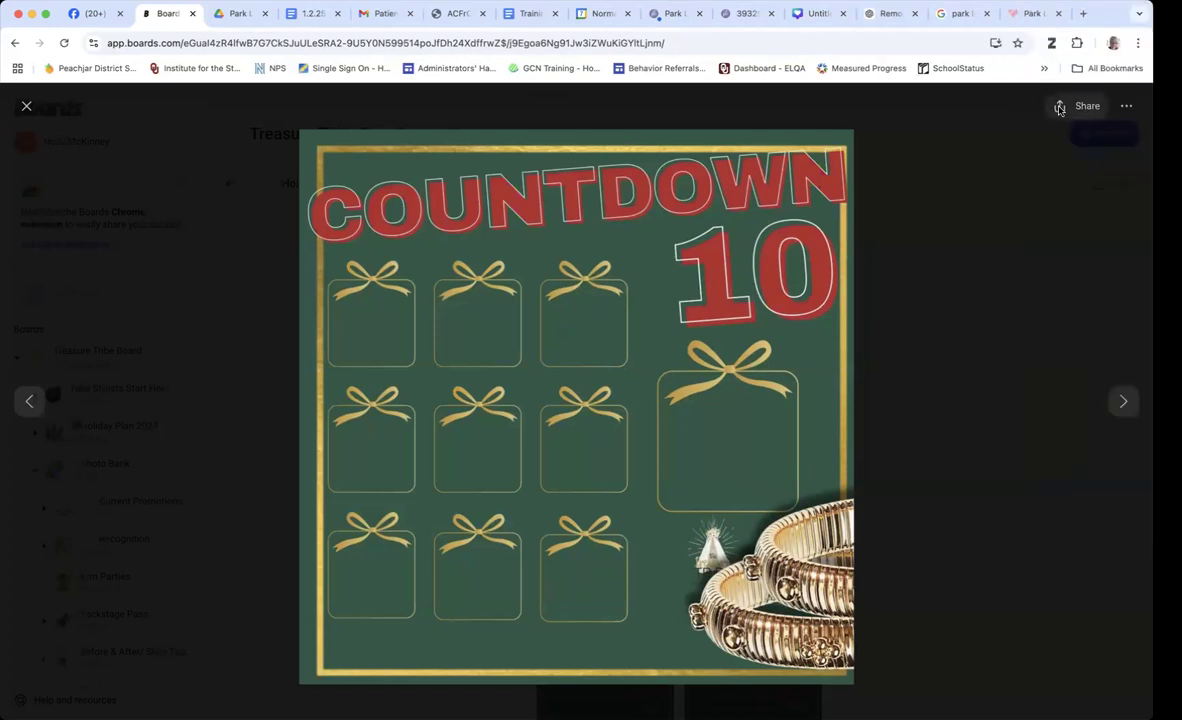
left_click(1059, 107)
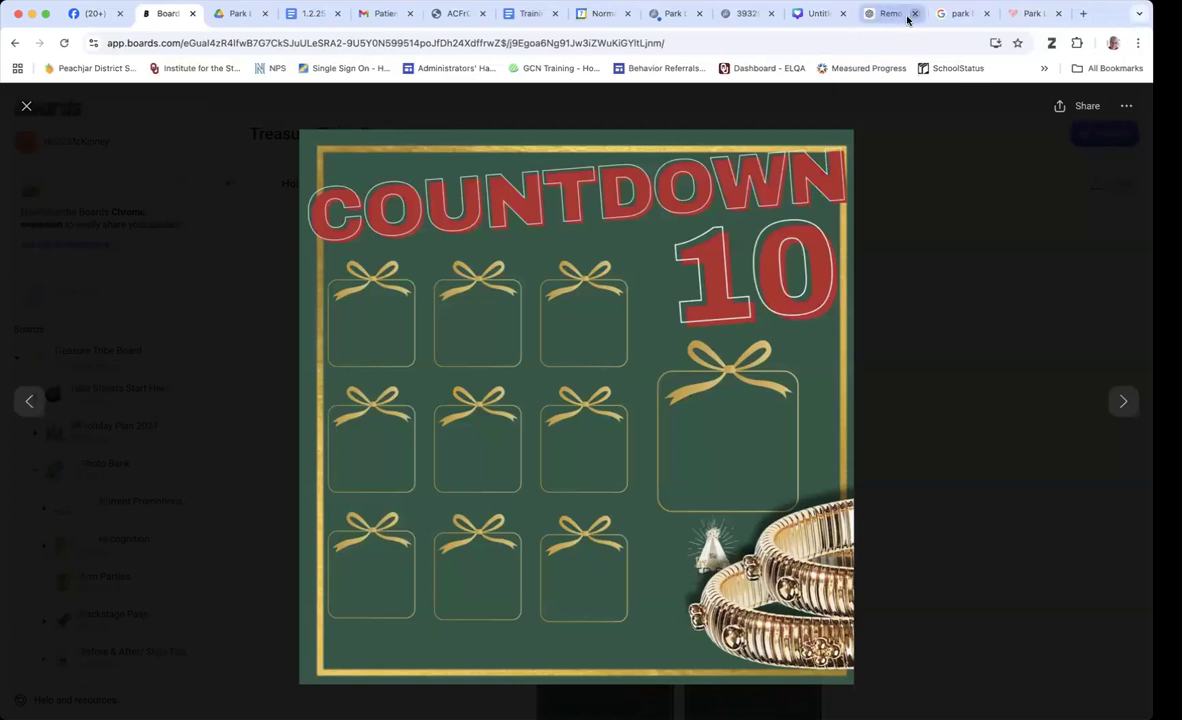
left_click(810, 13)
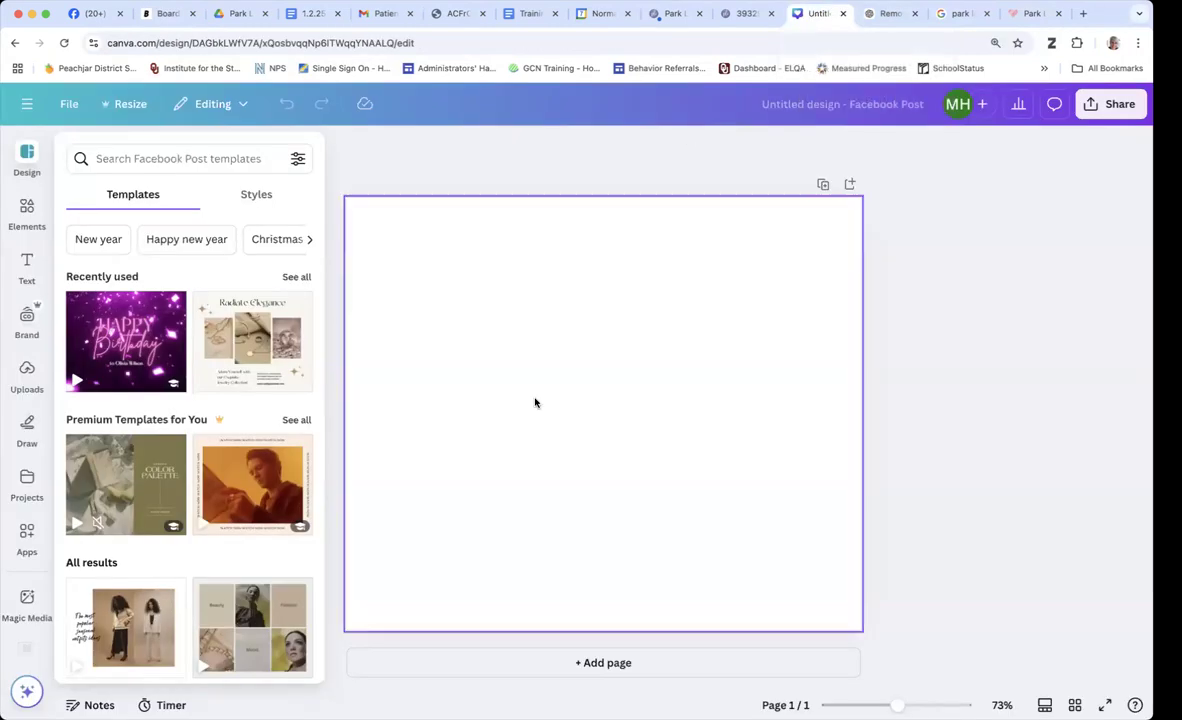
left_click(590, 410)
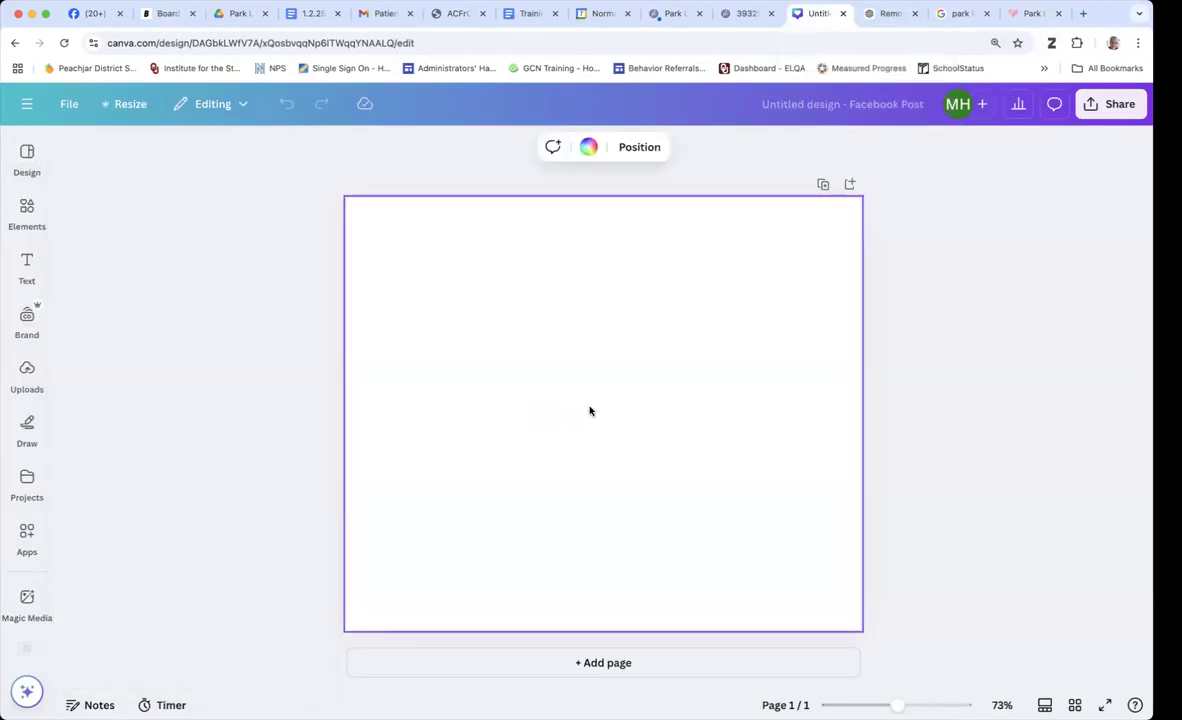
key("super+v")
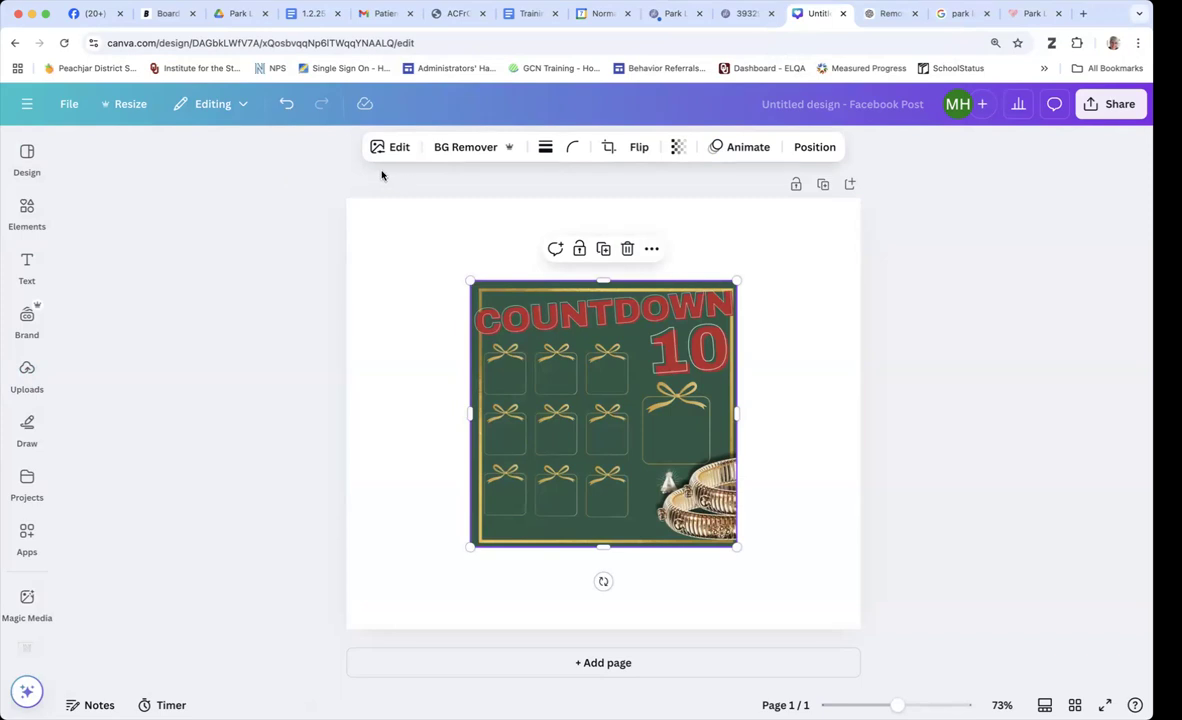
- Resize this design to Facebook Post (Landscape), 940 × 788 px, without making a copy
left_click(126, 106)
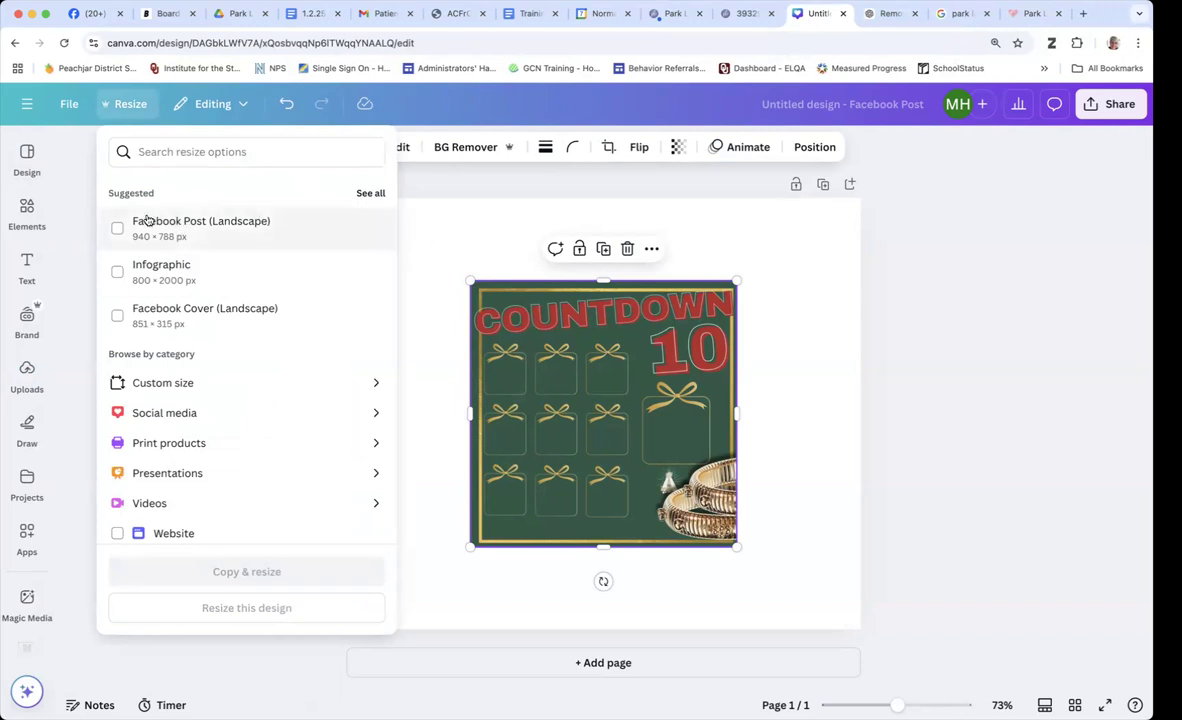
left_click(117, 227)
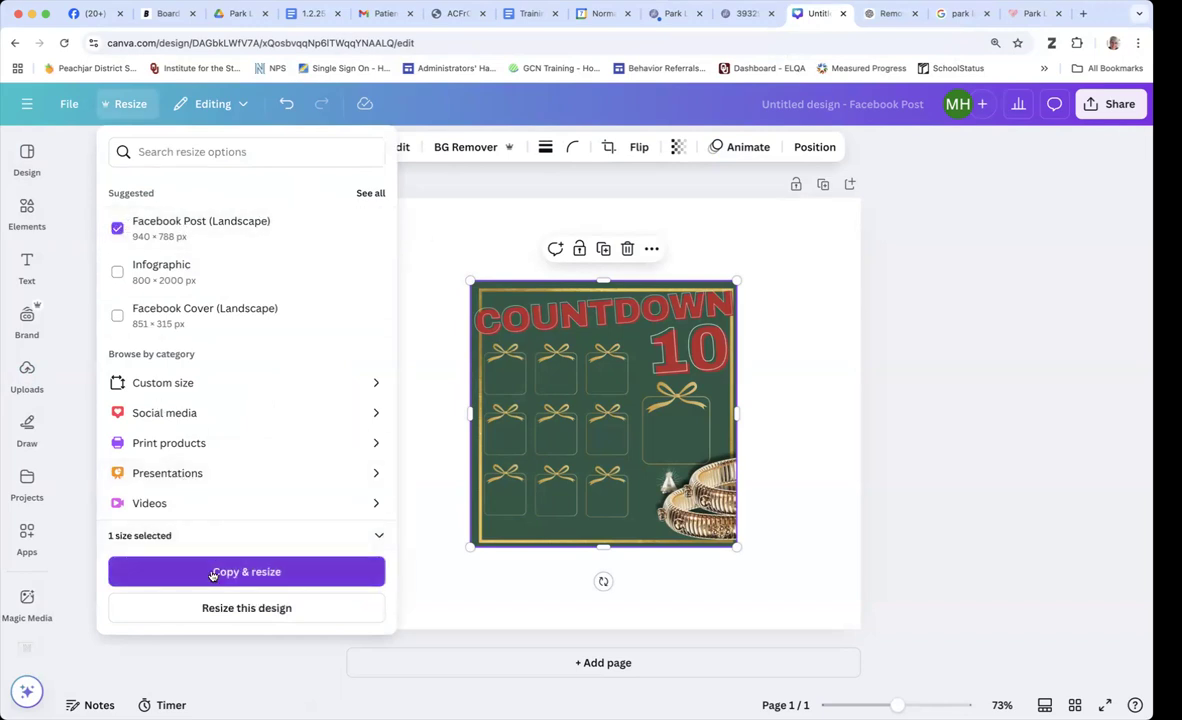
left_click(211, 607)
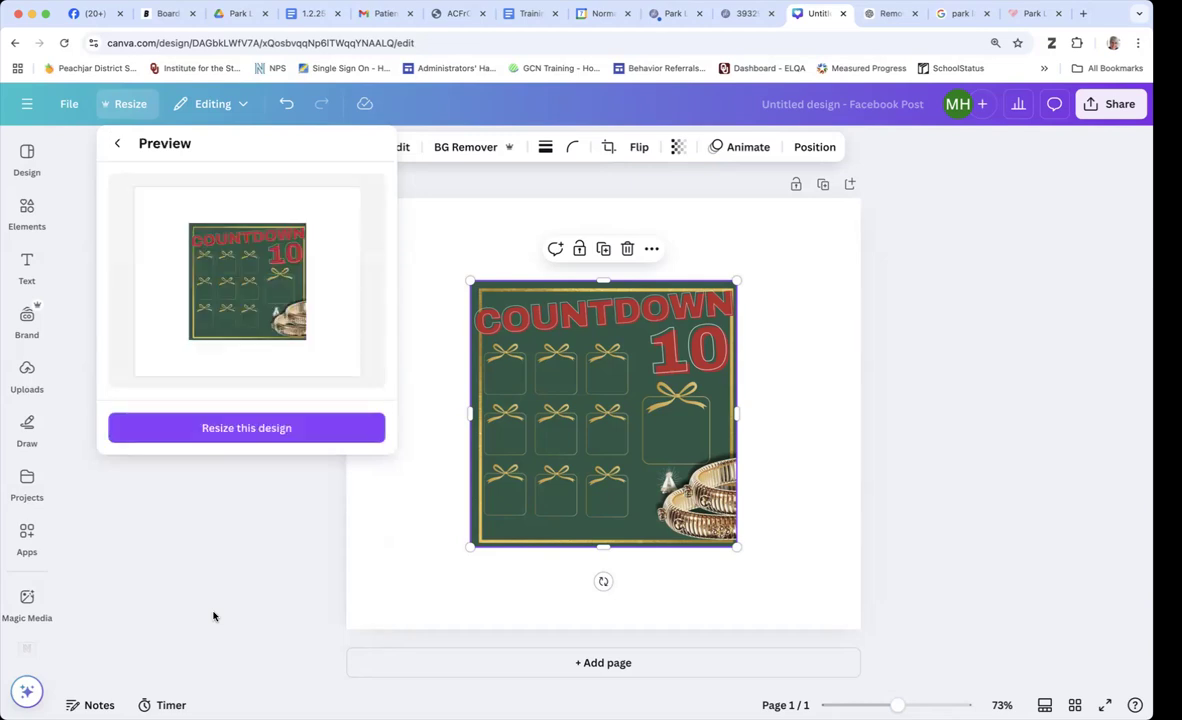
left_click(247, 429)
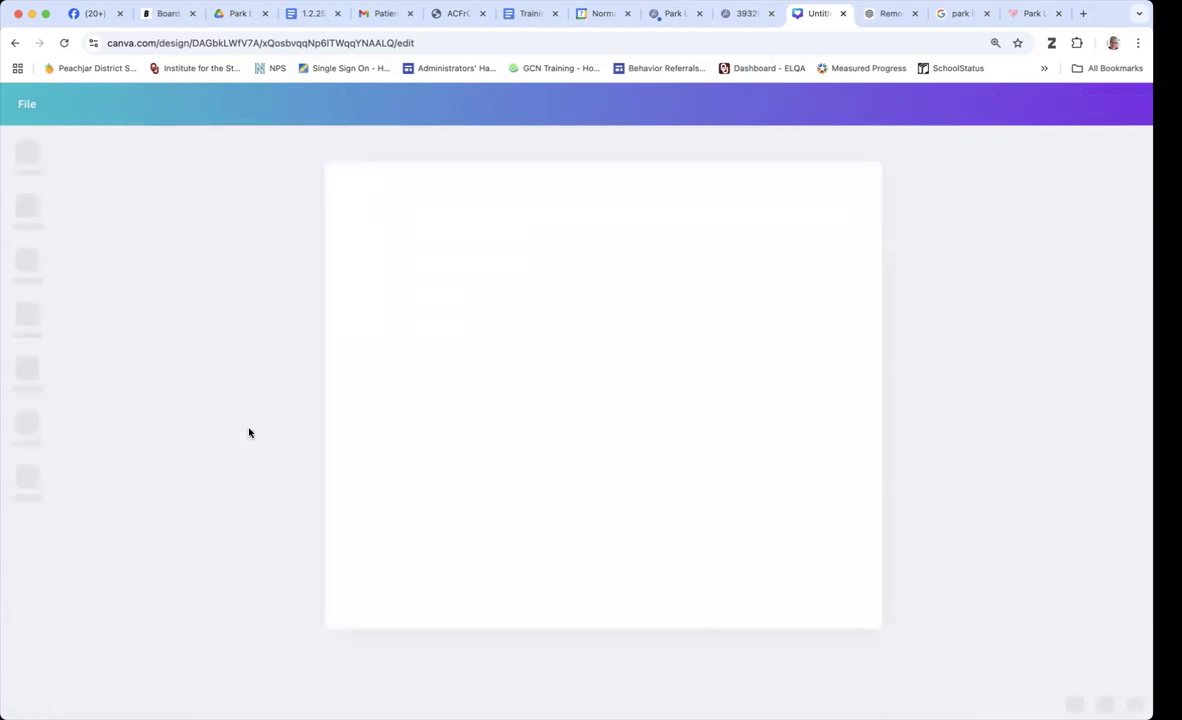
- Enlarge the Countdown 10 image from its corners until it fills the page height against the page's left edge
left_click(480, 288)
left_click_drag(470, 281, 361, 235)
left_click_drag(396, 543, 362, 618)
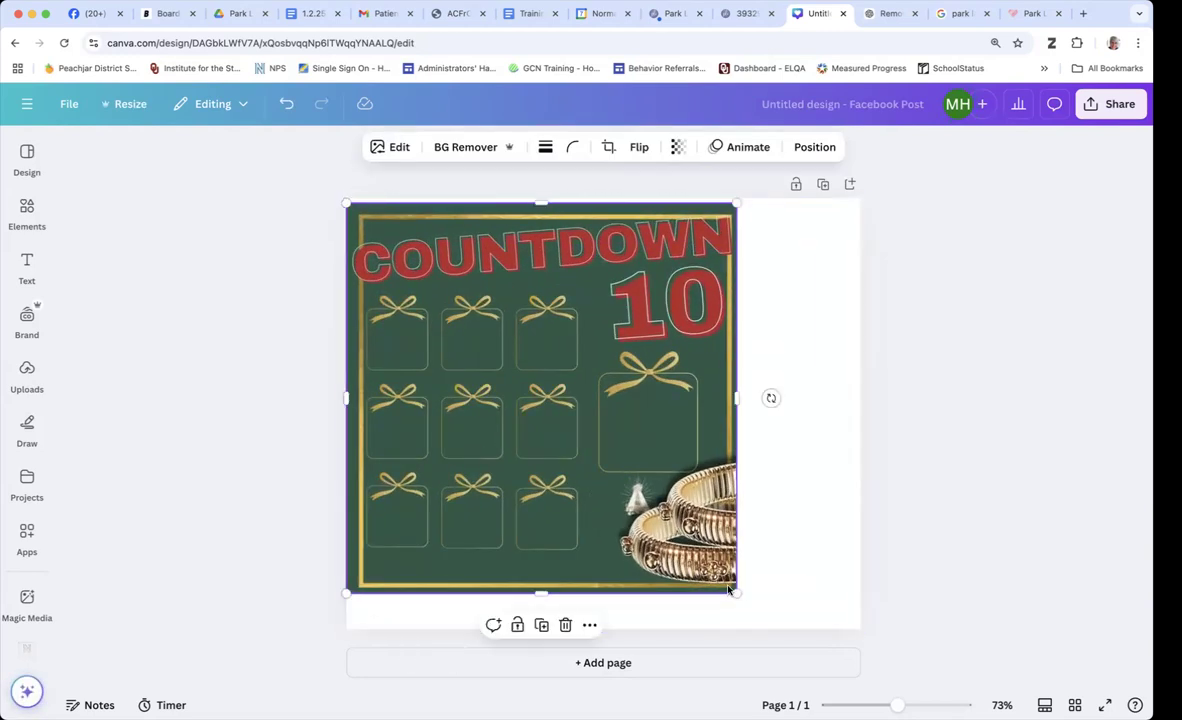
left_click_drag(733, 590, 802, 598)
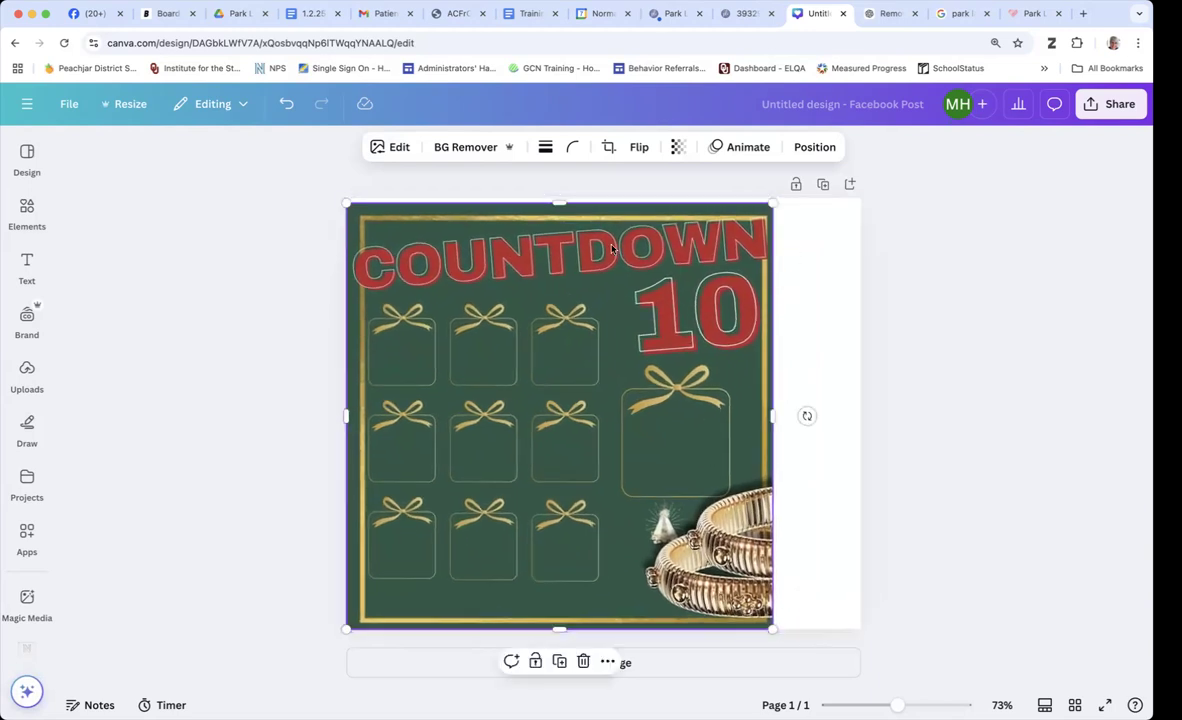
left_click_drag(558, 201, 558, 199)
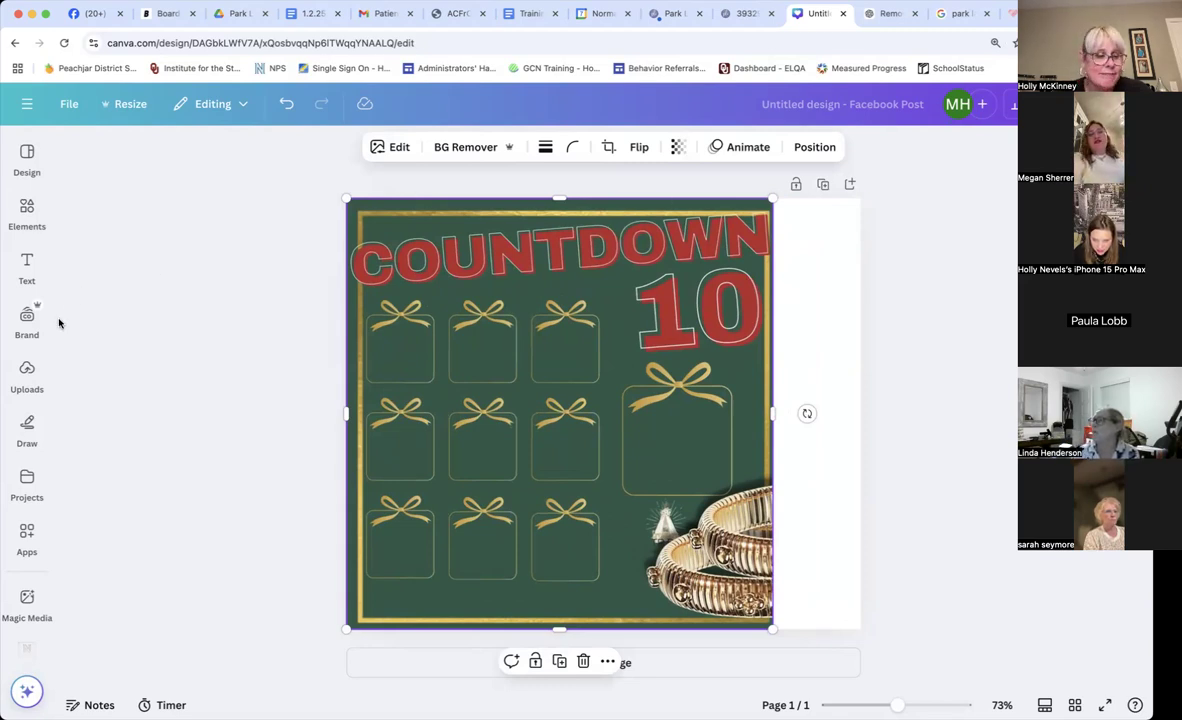
mouse_move(17, 578)
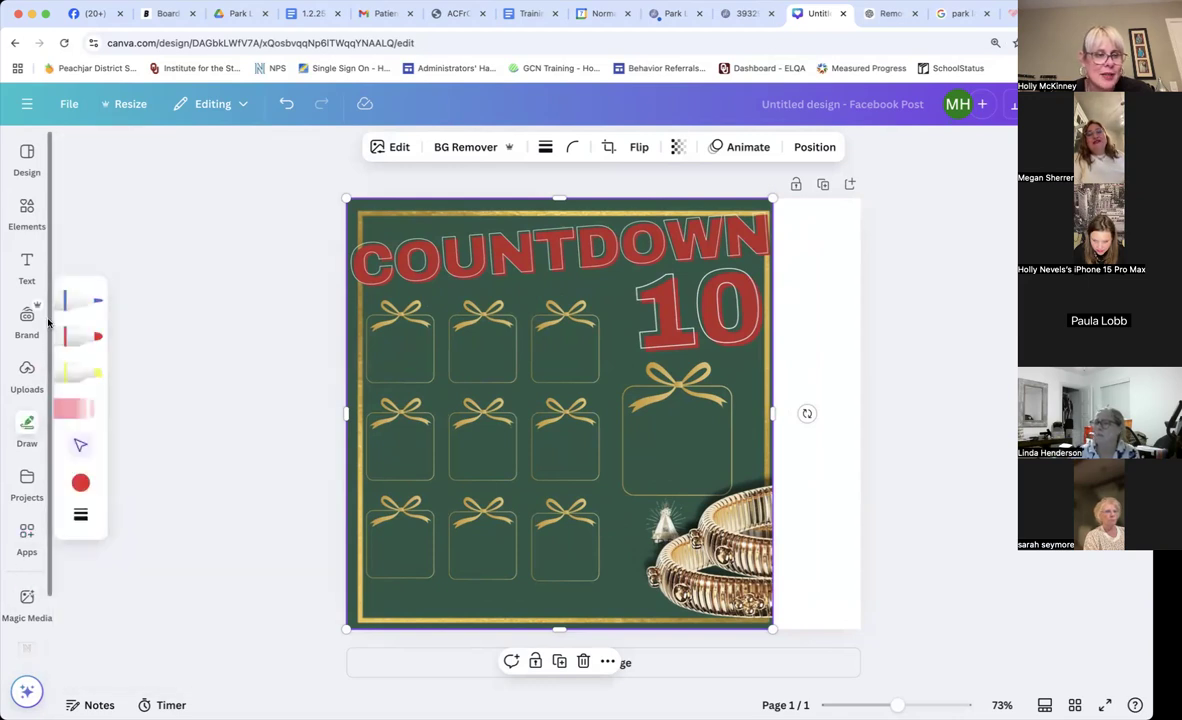
mouse_move(20, 305)
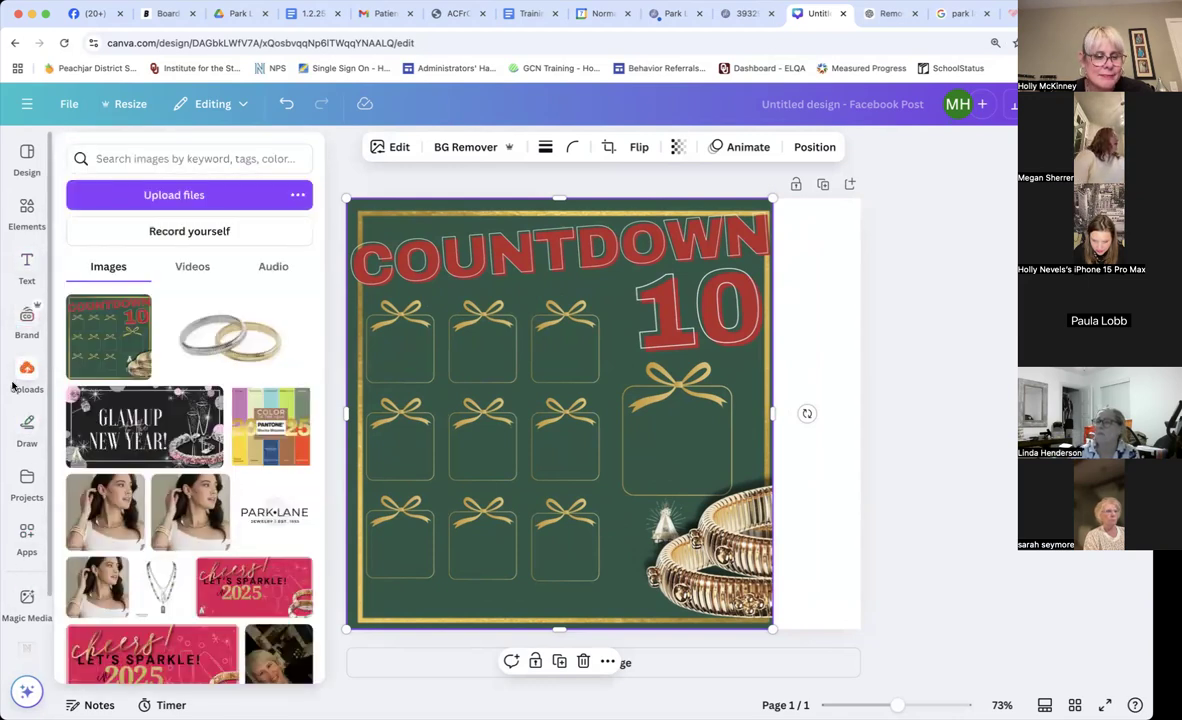
mouse_move(28, 152)
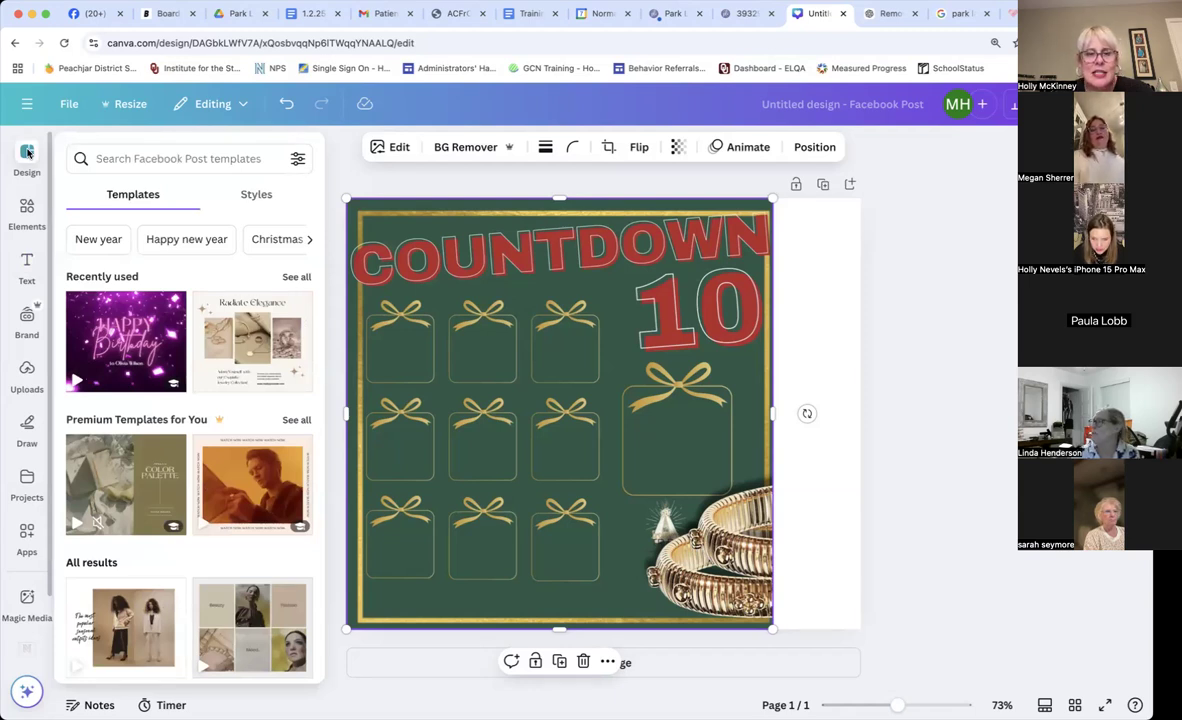
left_click(28, 152)
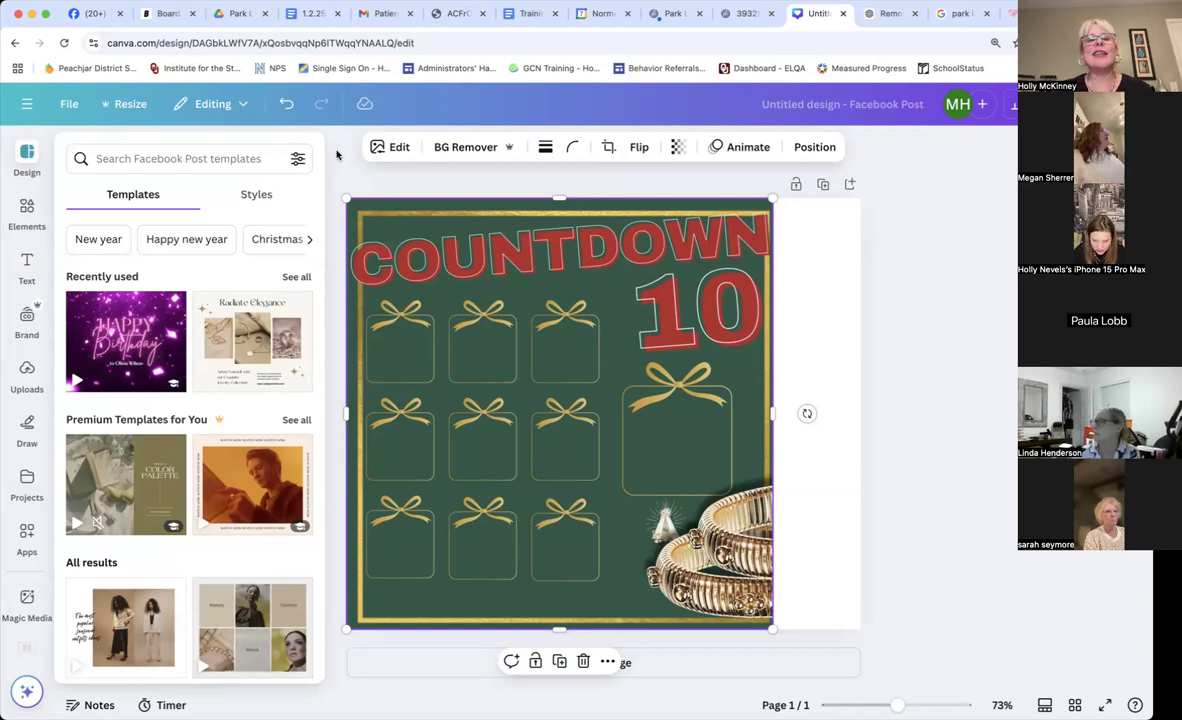
left_click(902, 254)
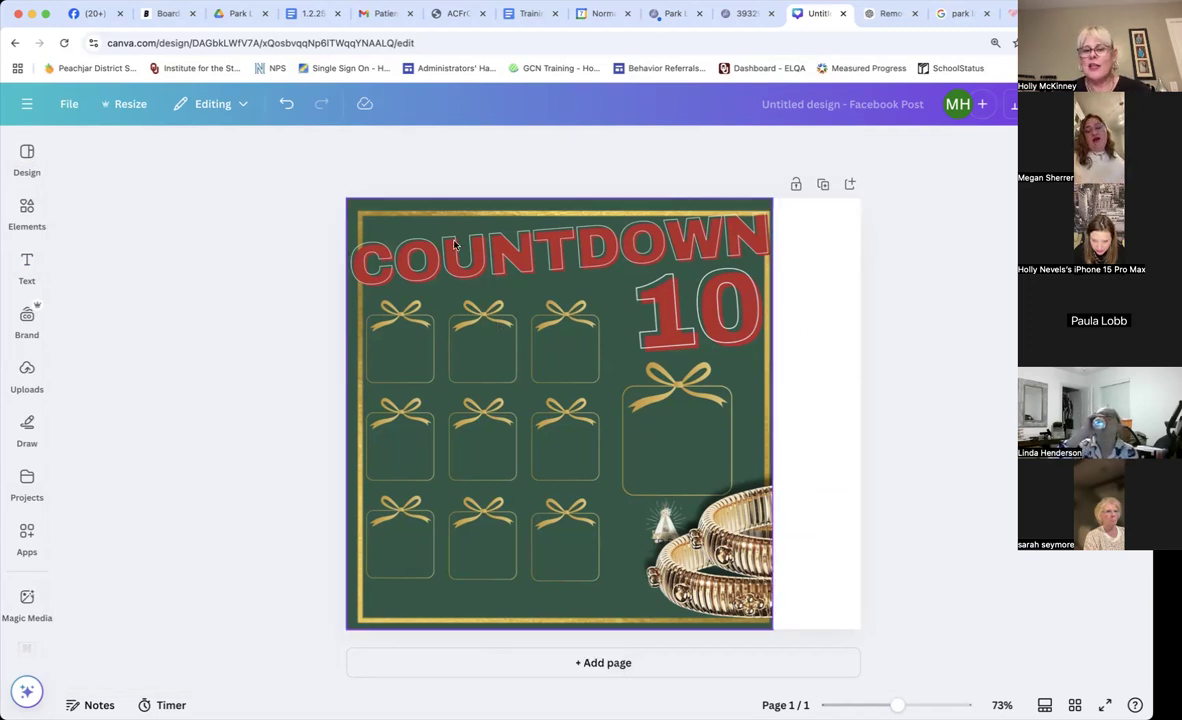
left_click(27, 158)
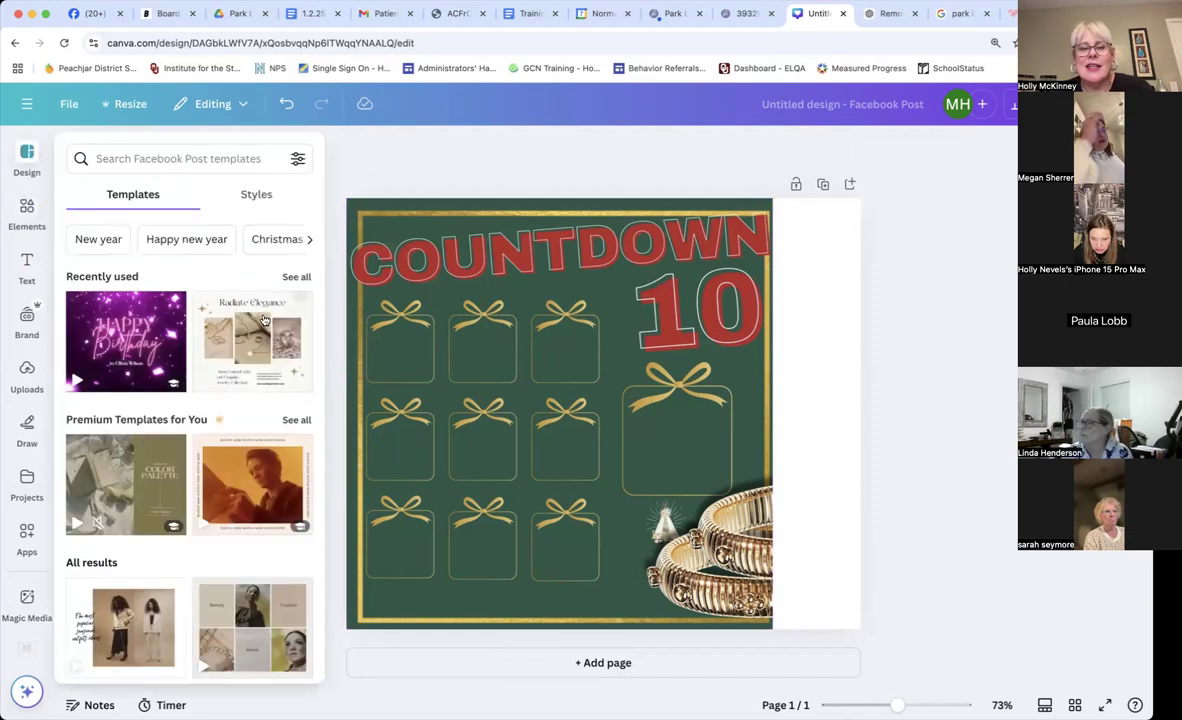
left_click(362, 155)
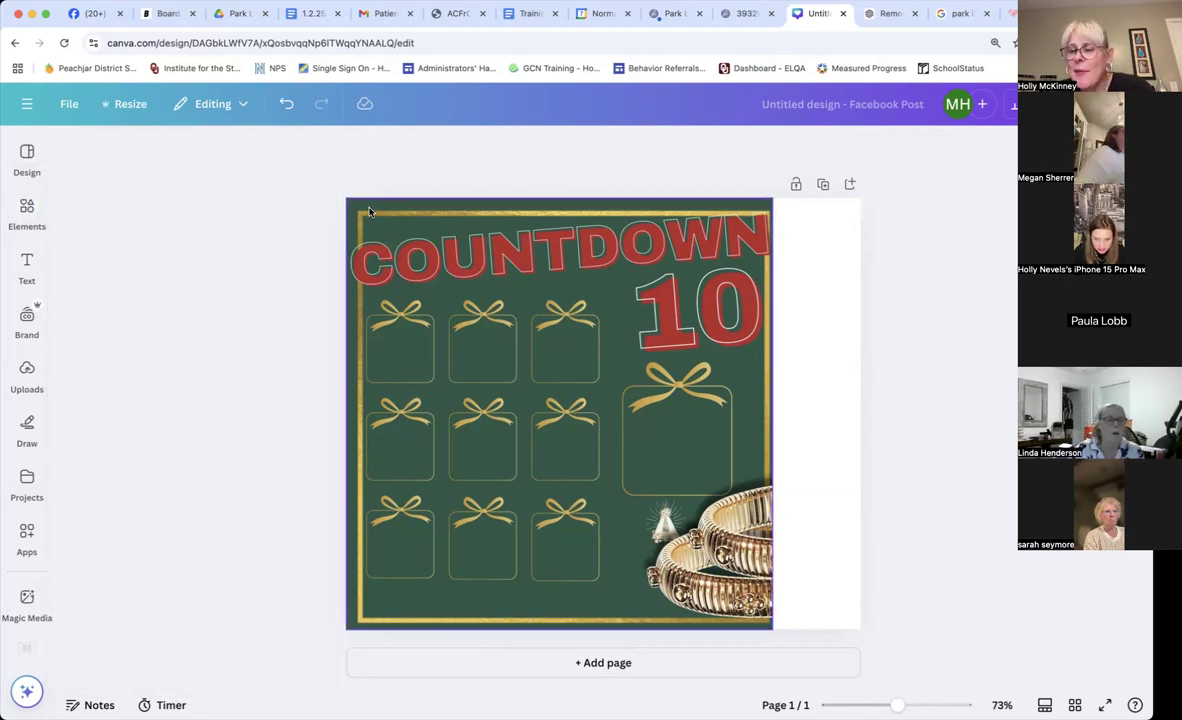
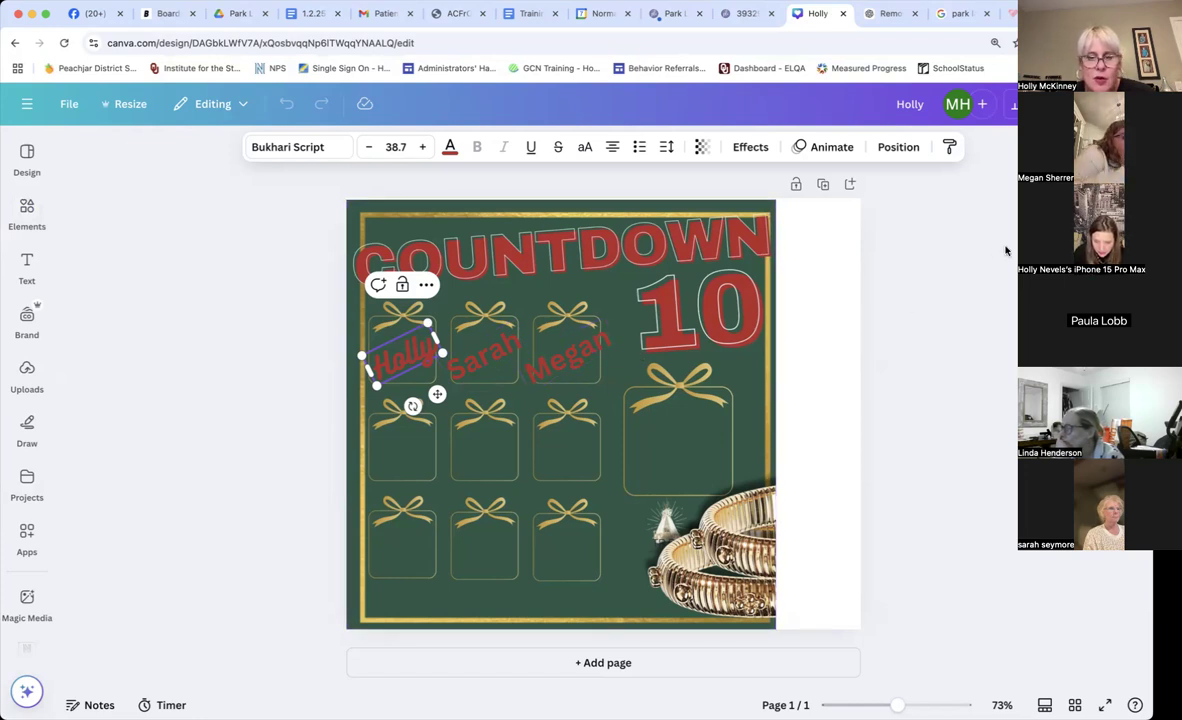
- Review the download file types and the other ways to publish the Countdown 10 design, including its QR Code option
left_click(1016, 104)
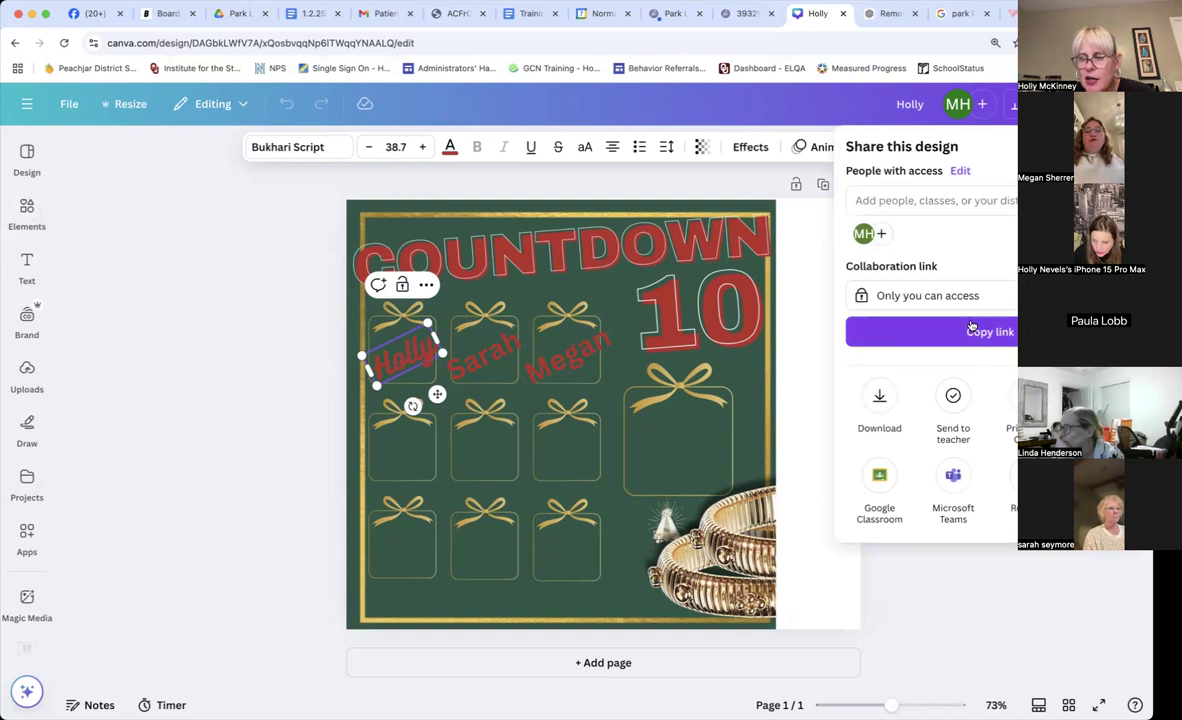
left_click(879, 400)
left_click(930, 209)
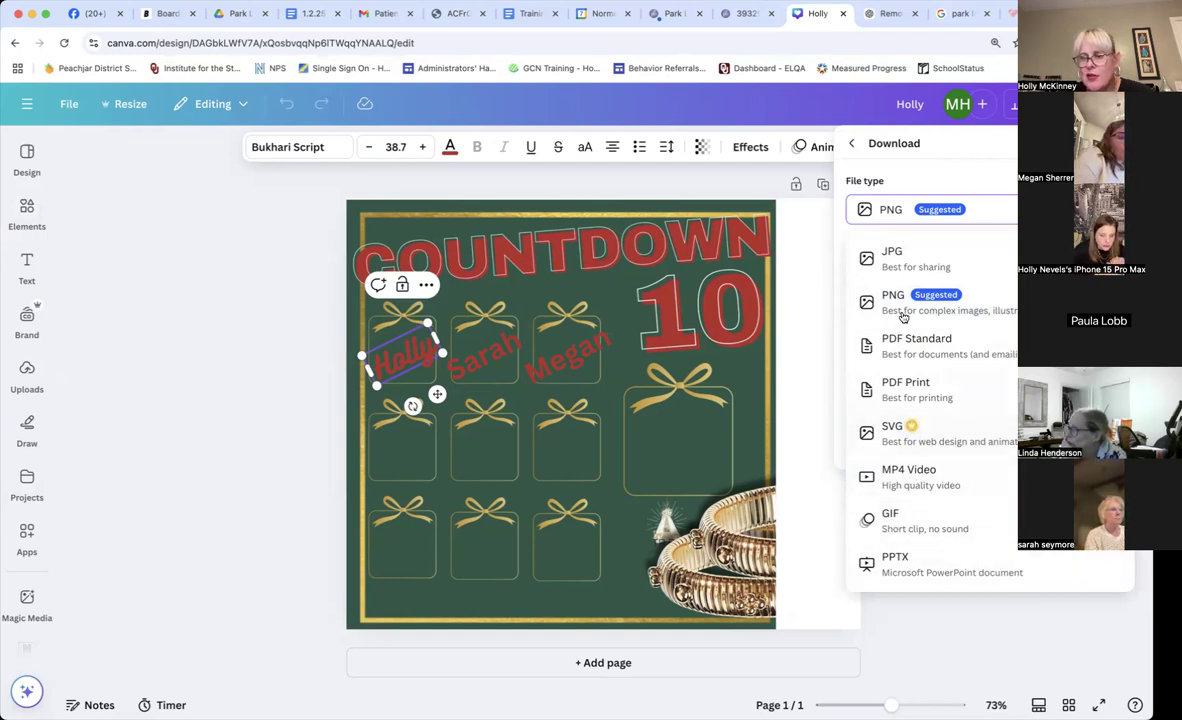
left_click(900, 264)
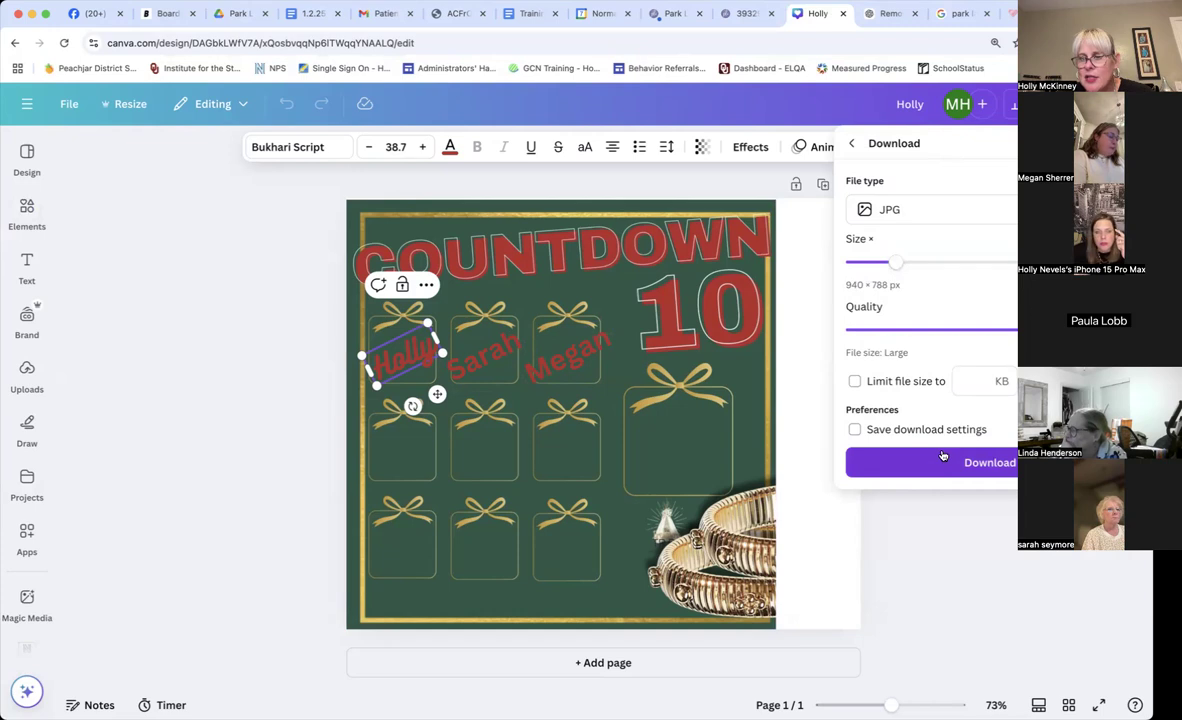
left_click(930, 209)
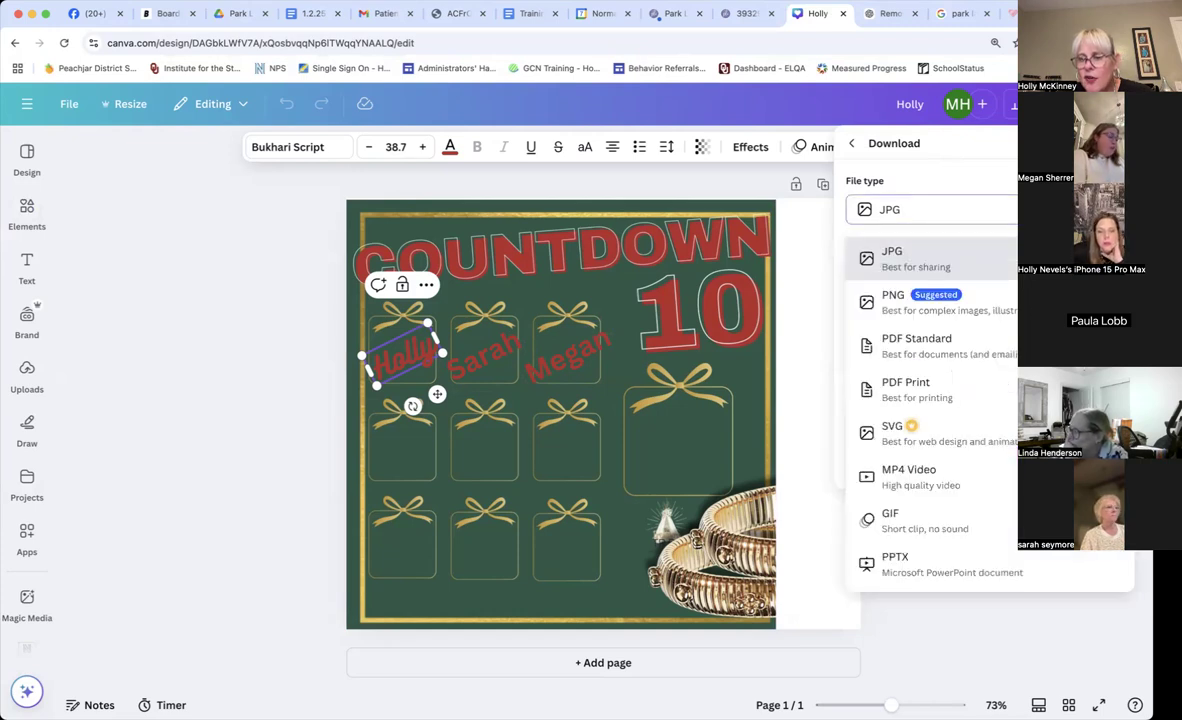
left_click(851, 144)
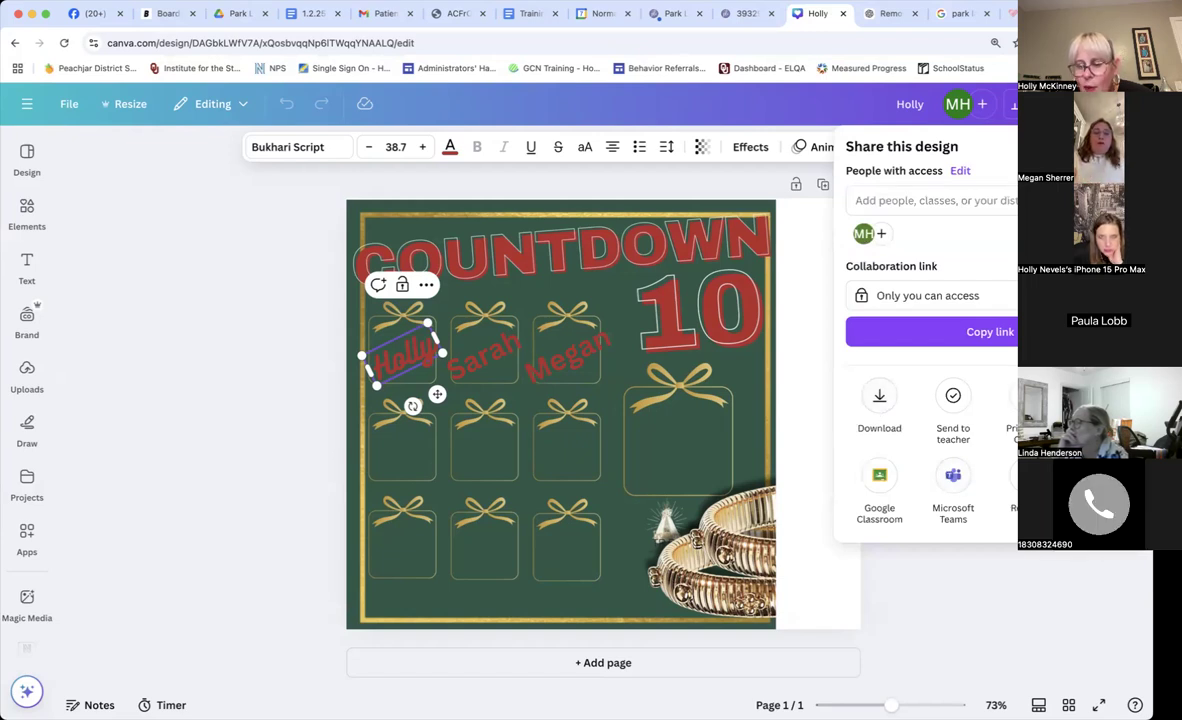
scroll(973, 480, "down", 3)
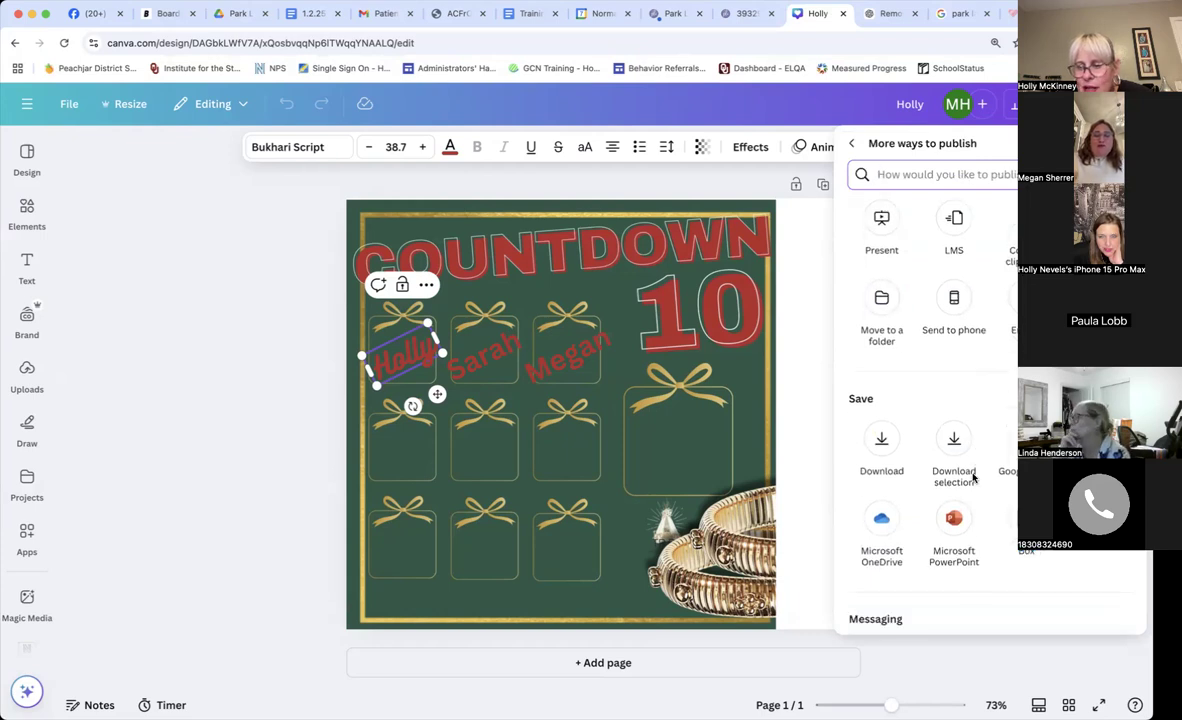
scroll(973, 480, "up", 2)
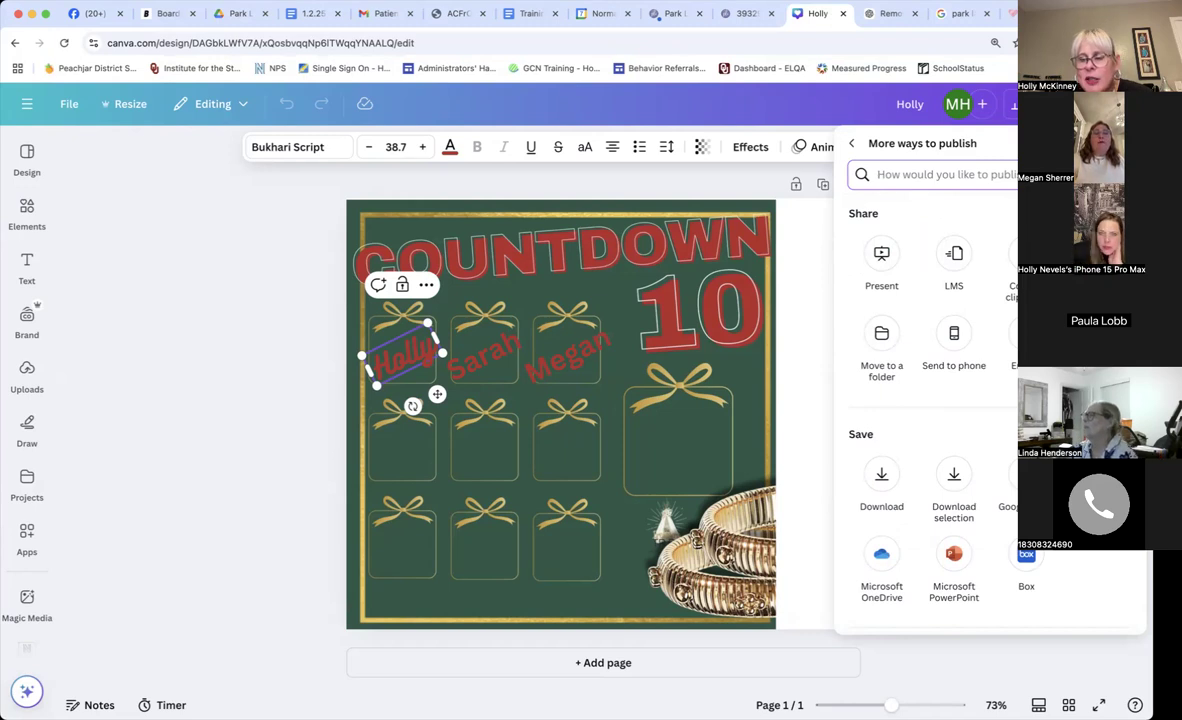
left_click(1098, 333)
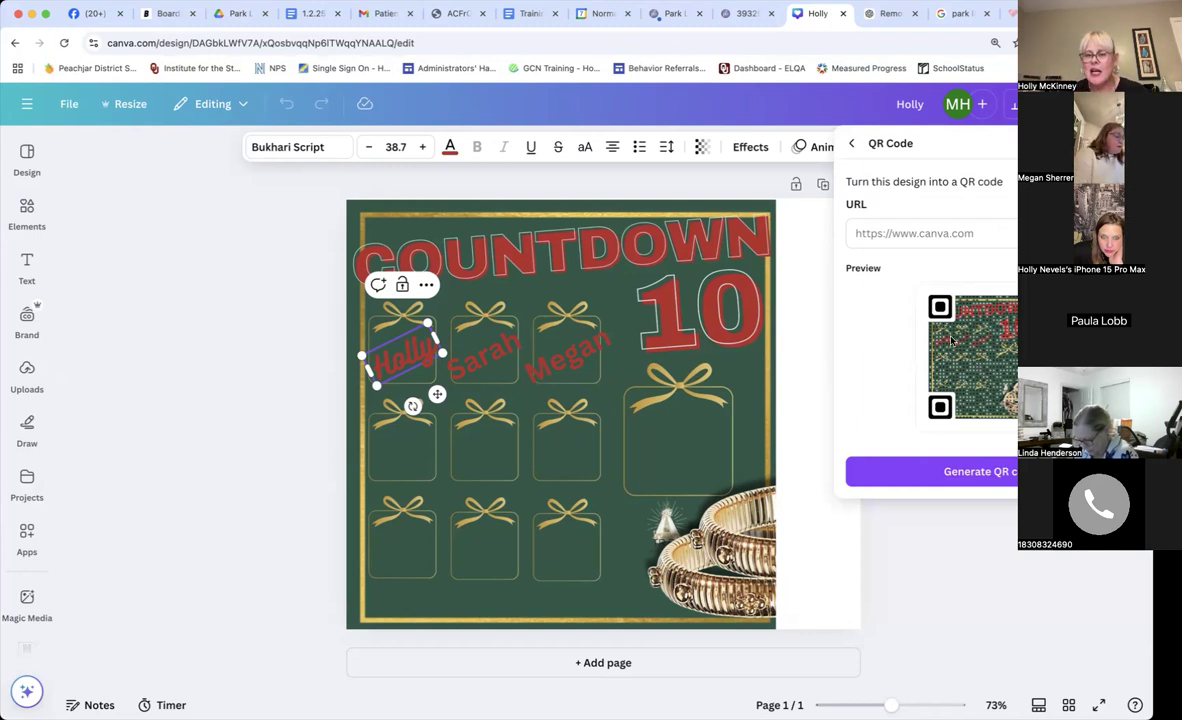
left_click(851, 143)
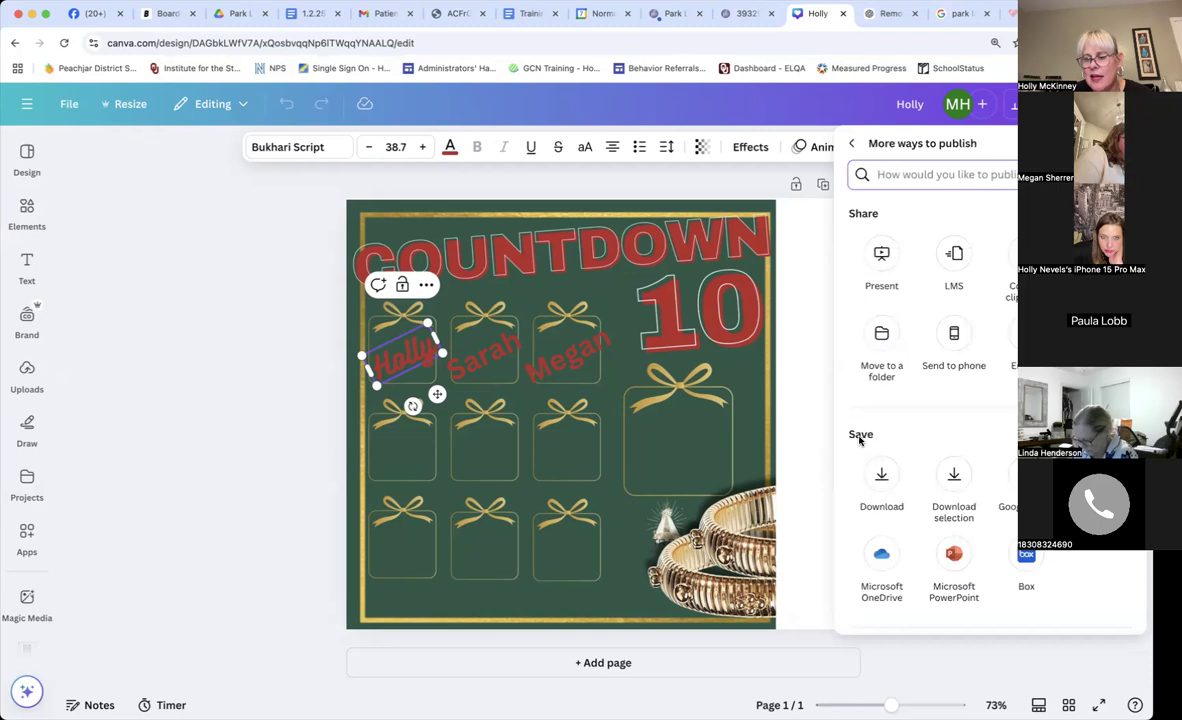
- Download the Countdown 10 design as a JPG at 940 × 788 px
left_click(881, 478)
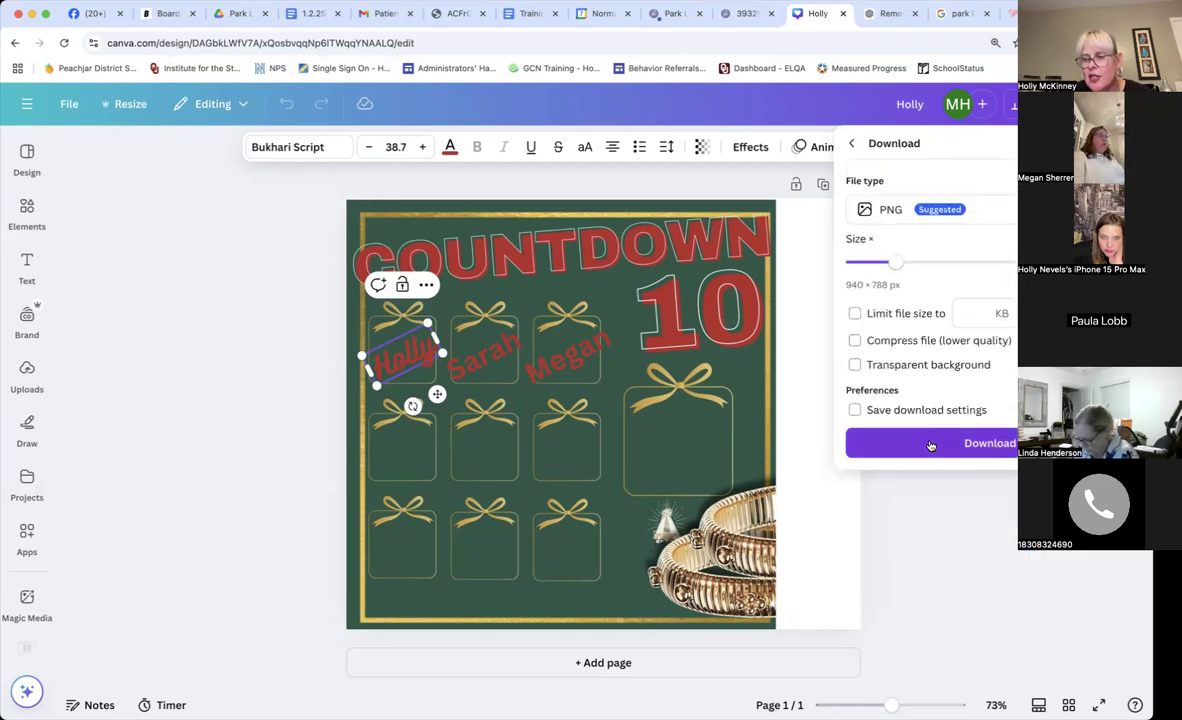
left_click(993, 209)
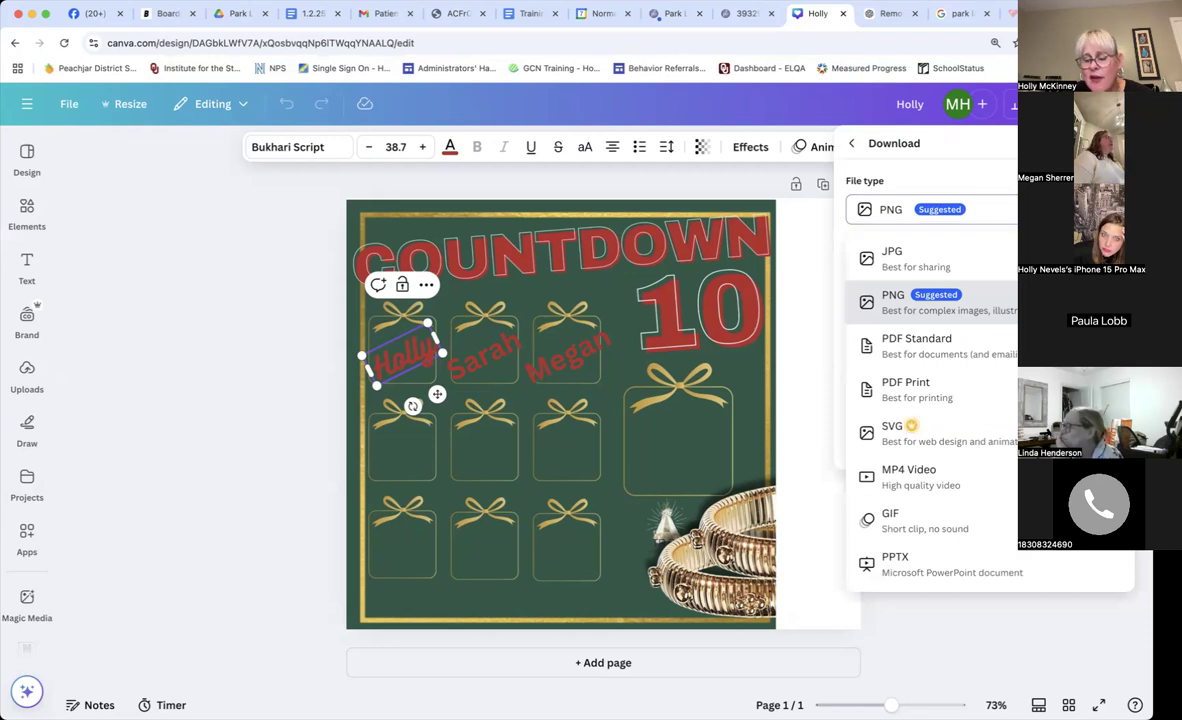
left_click(898, 264)
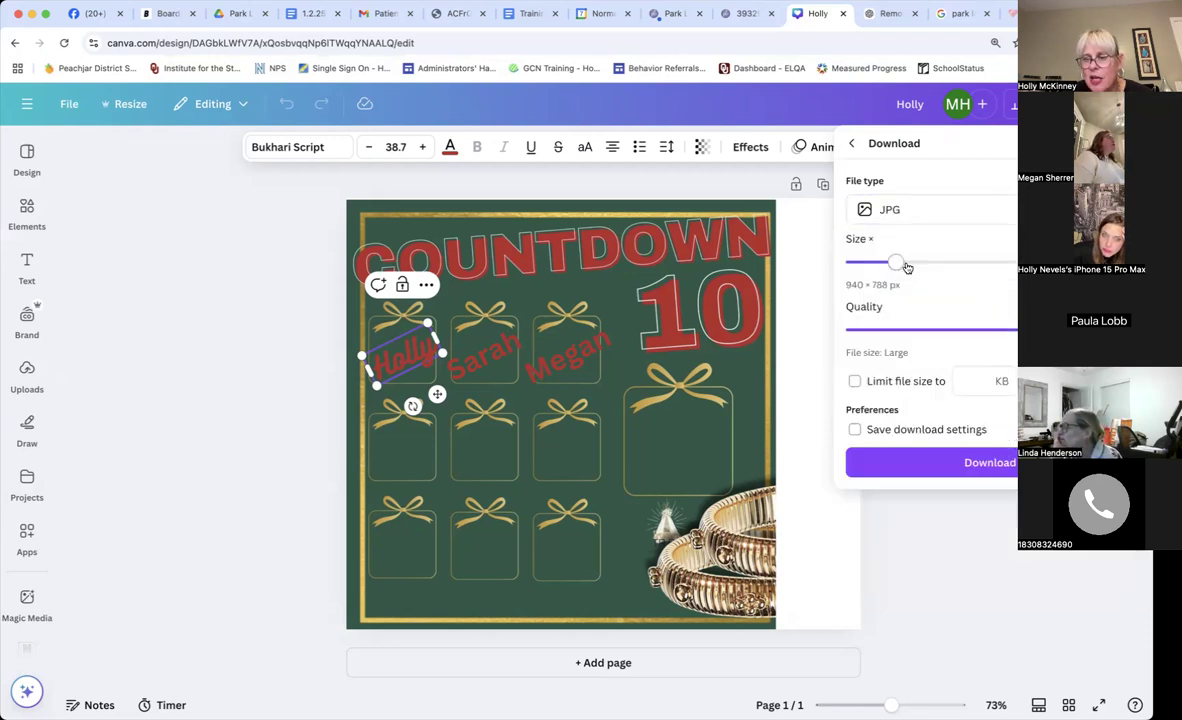
left_click(918, 463)
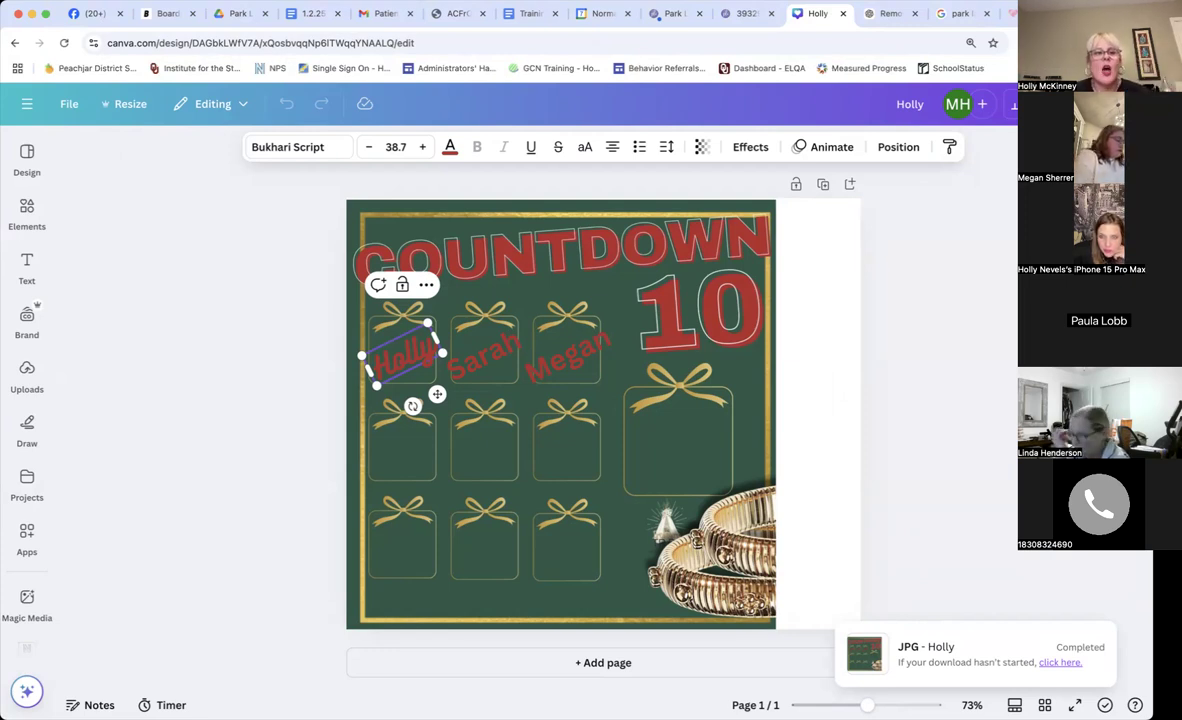
- Switch to the Park Lane VIP & Style Insider Facebook group and look at the Create post form's photo option, leaving without posting
left_click(85, 14)
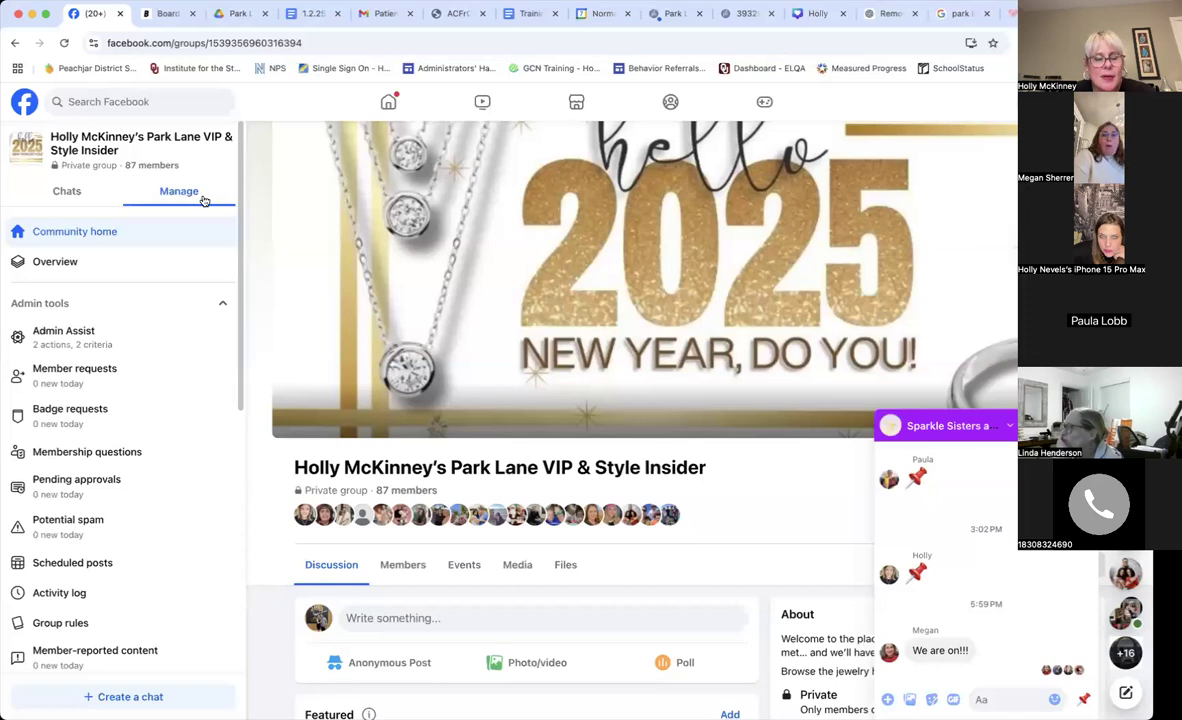
scroll(383, 359, "down", 5)
scroll(383, 359, "down", 5)
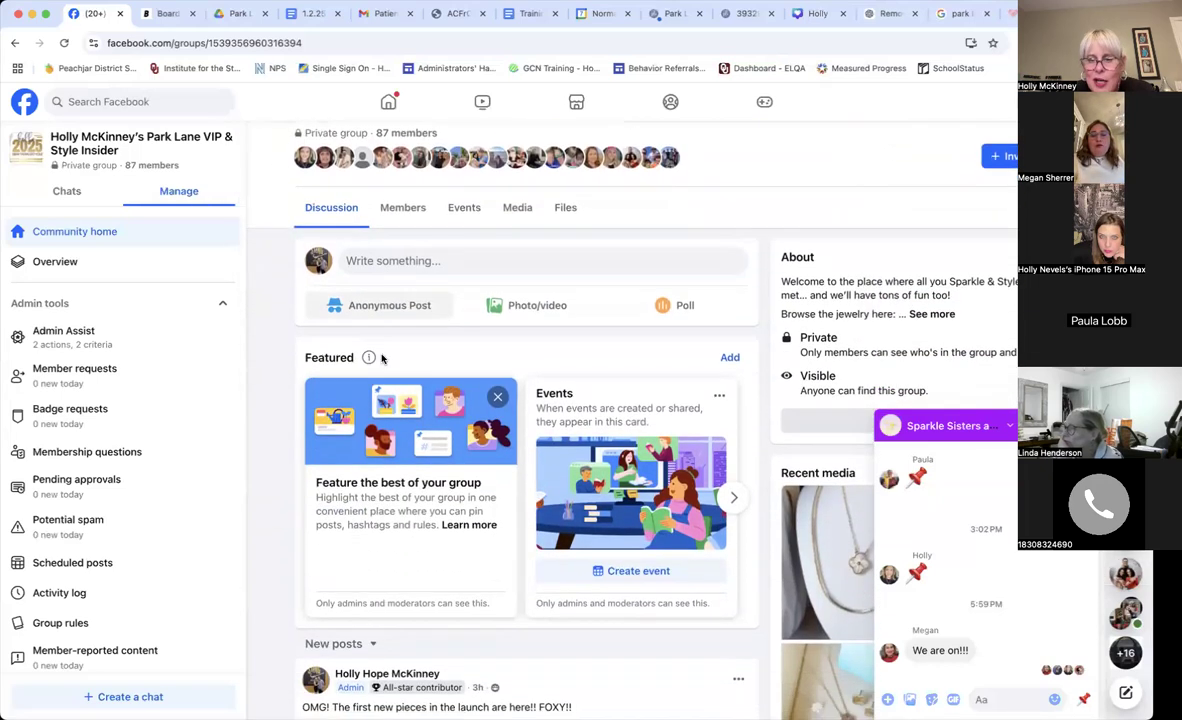
scroll(381, 355, "down", 1)
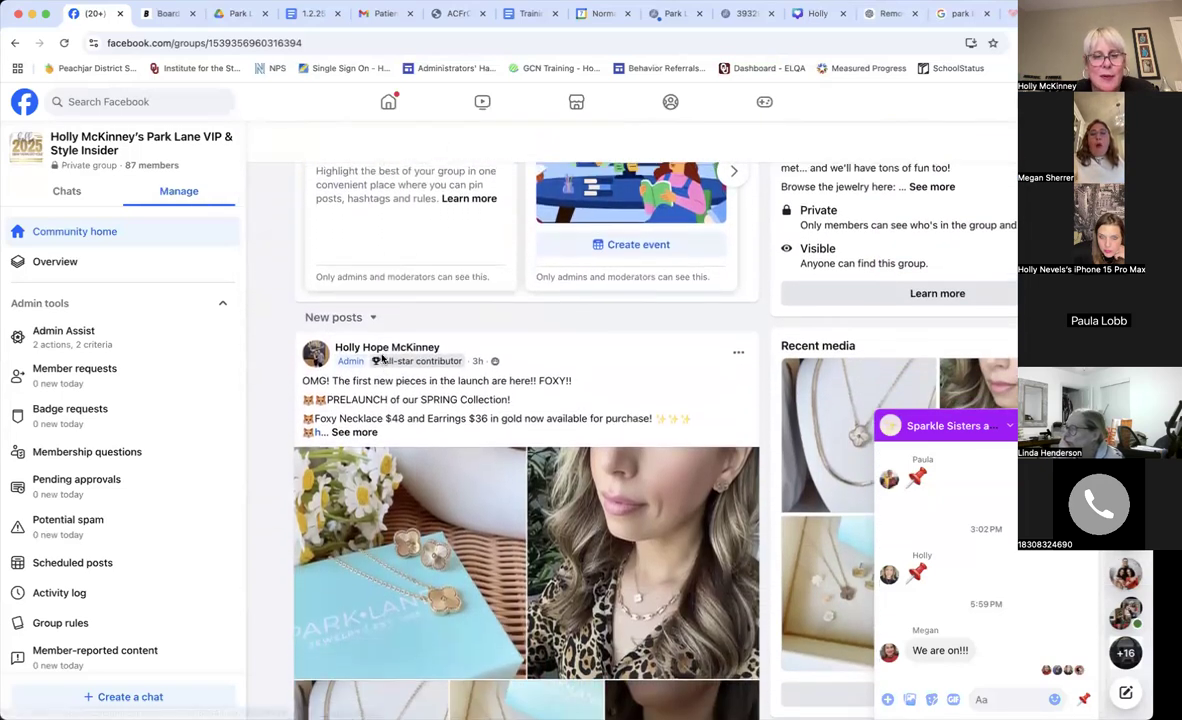
scroll(400, 420, "up", 5)
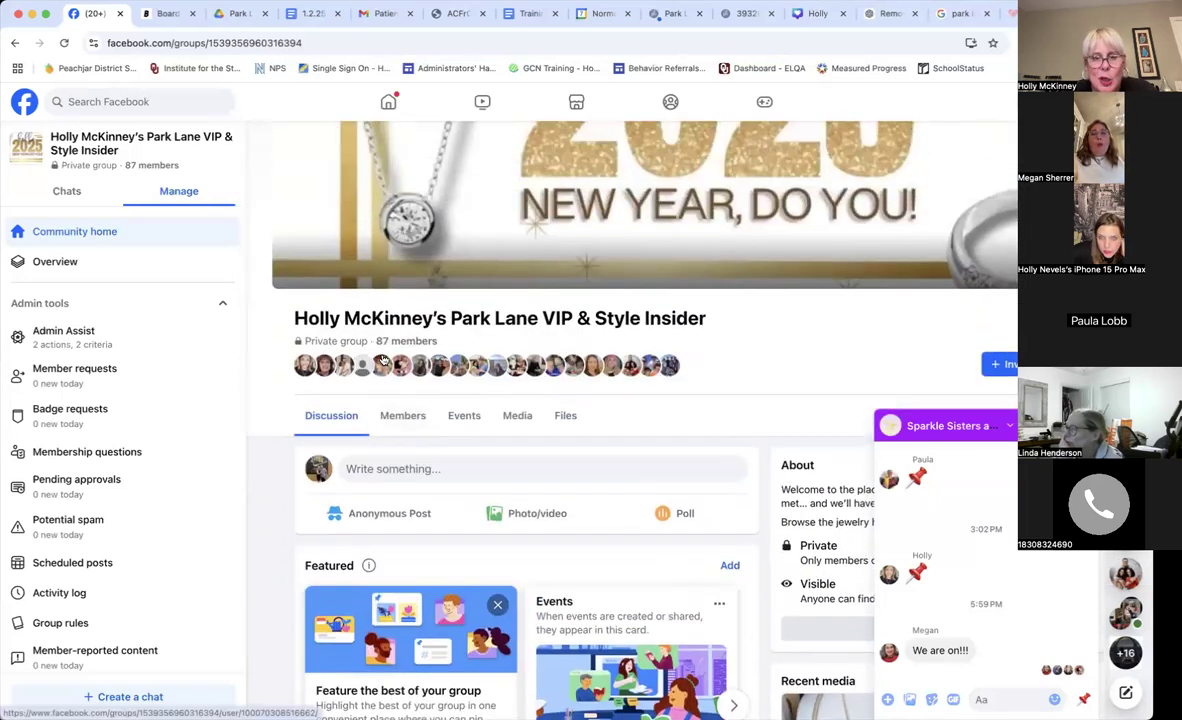
left_click(396, 470)
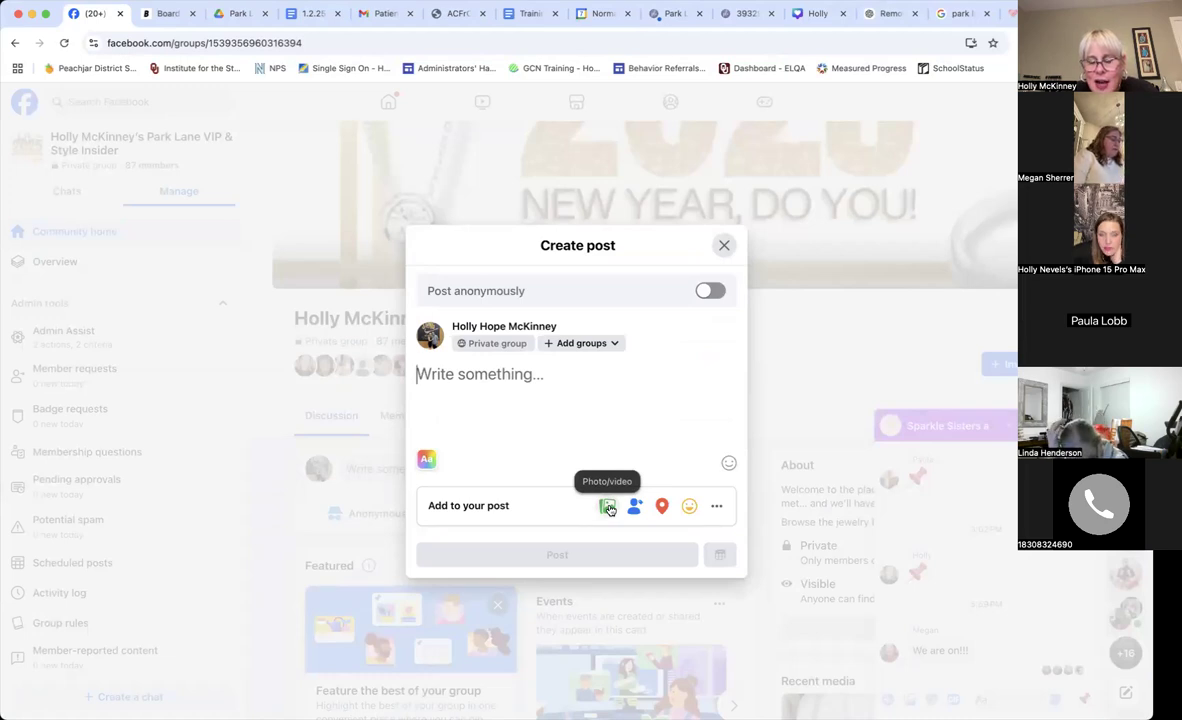
left_click(725, 248)
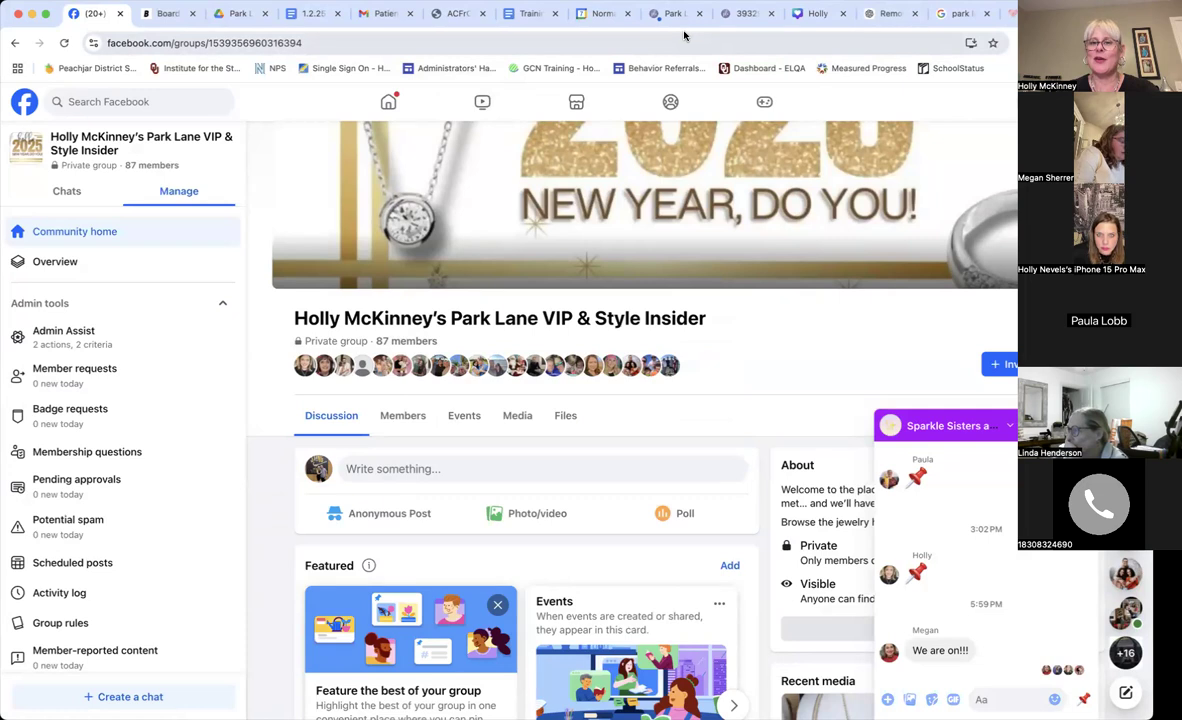
- Switch back to the Canva design and duplicate the Countdown 10 page with its names
left_click(812, 14)
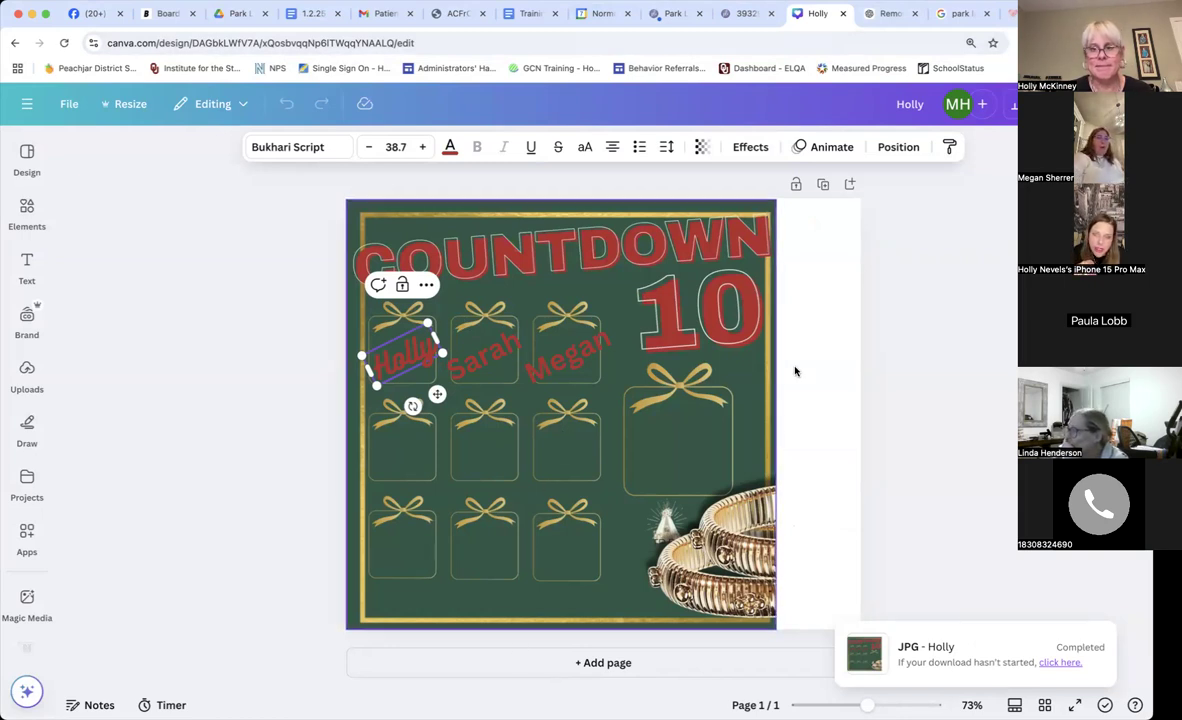
left_click(822, 186)
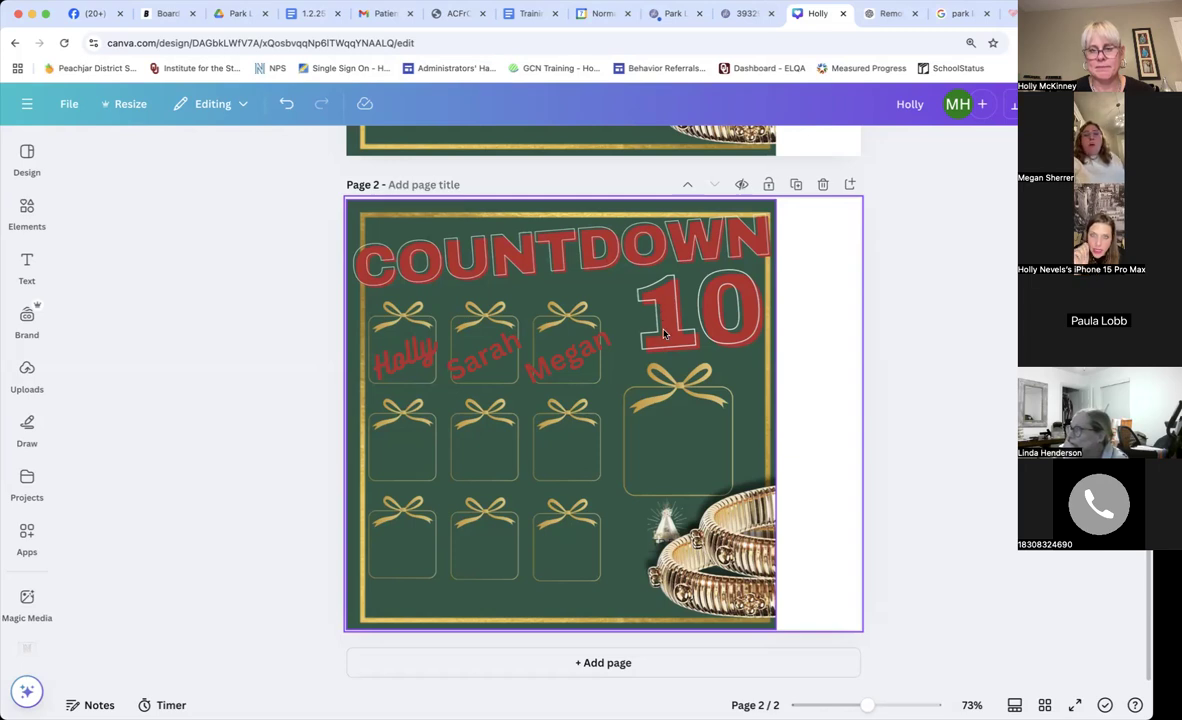
scroll(776, 240, "up", 5)
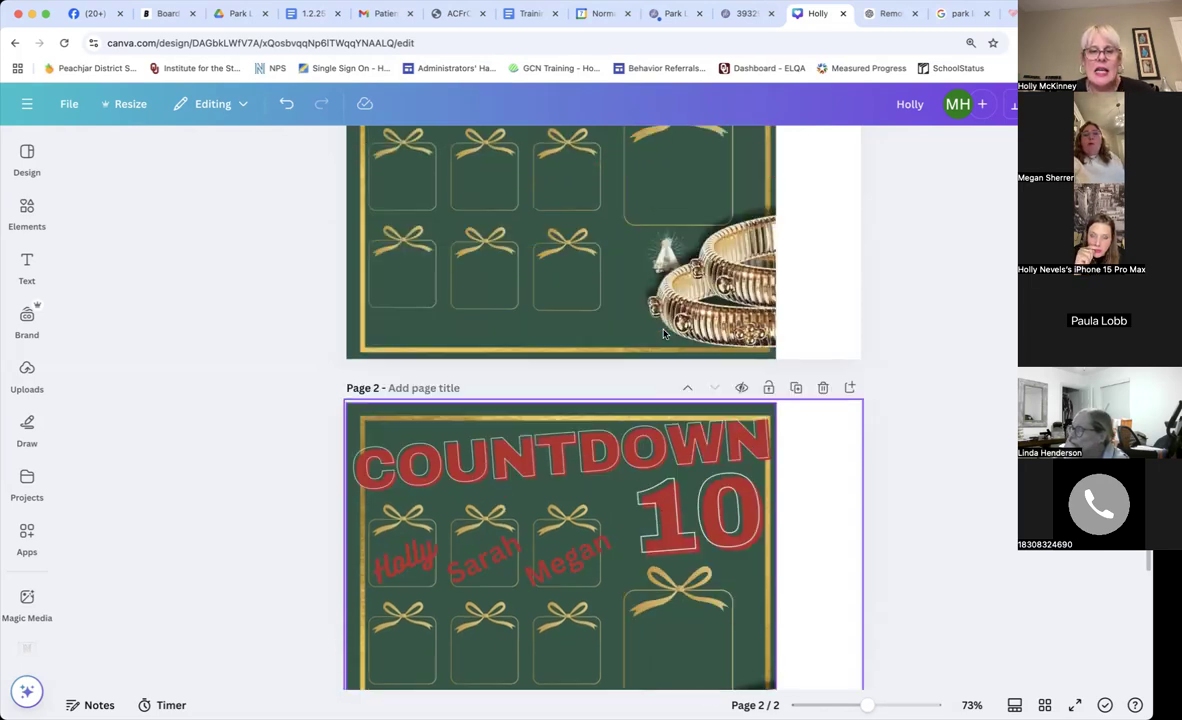
scroll(797, 219, "down", 5)
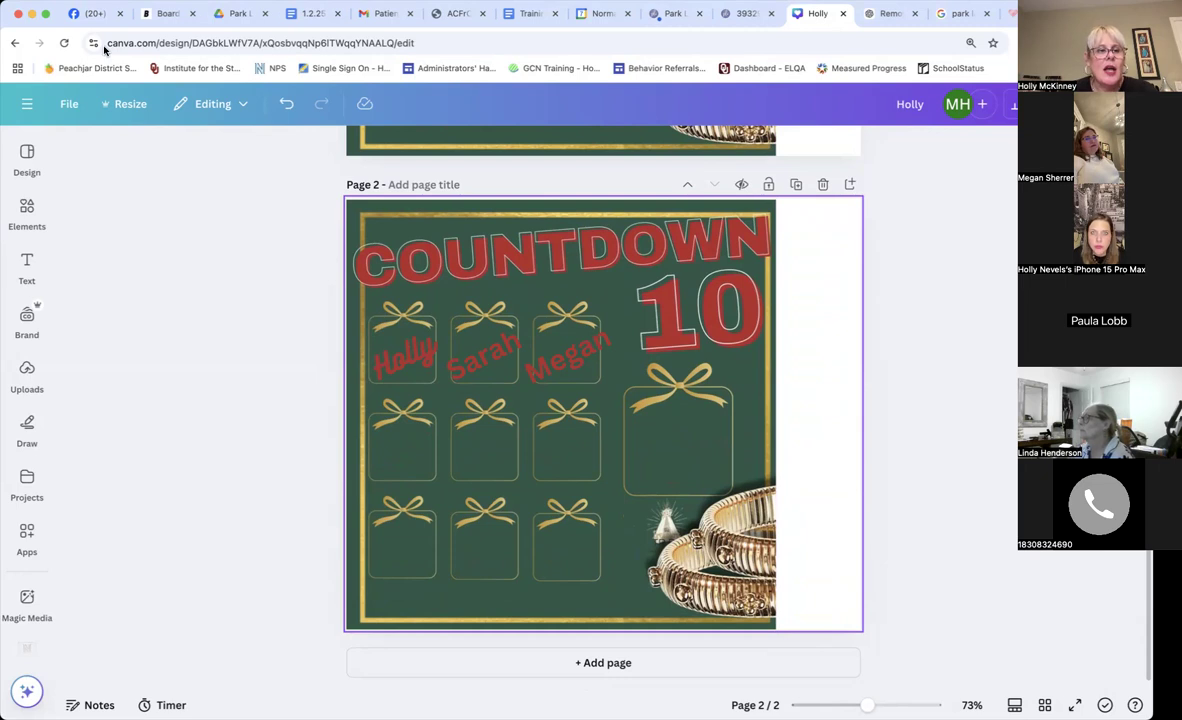
- Make a copy of the whole Countdown 10 design from Canva's recent designs and open that copy
left_click(28, 103)
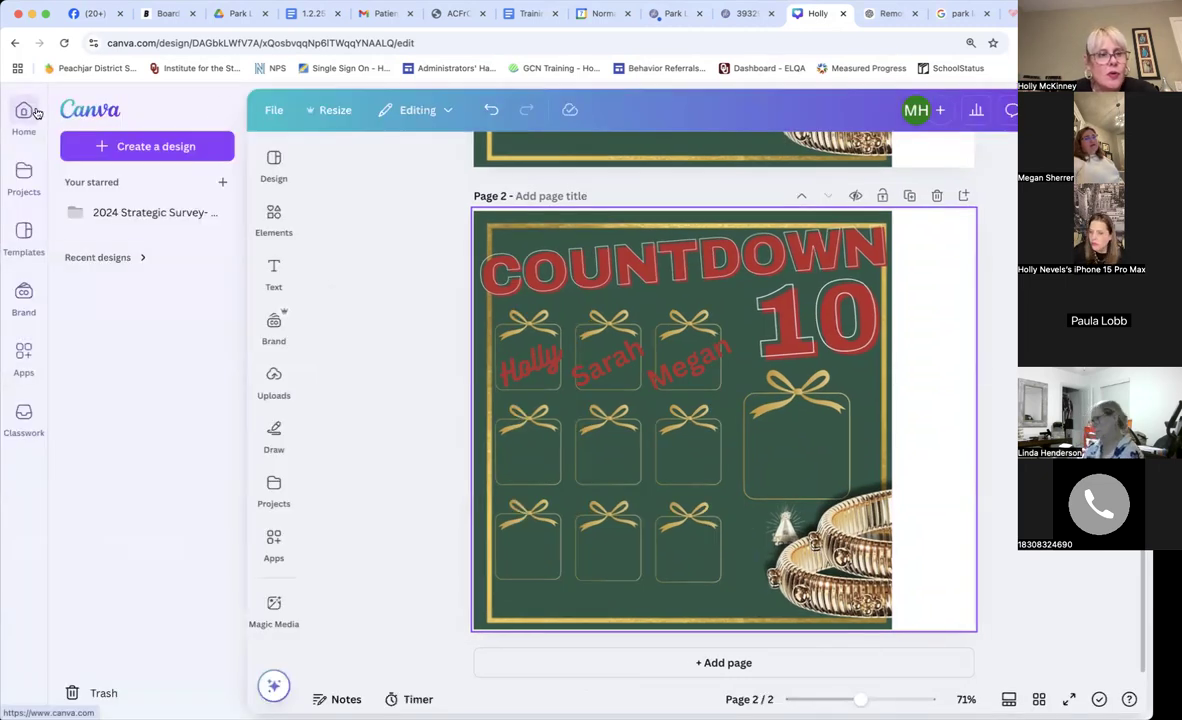
left_click(35, 112)
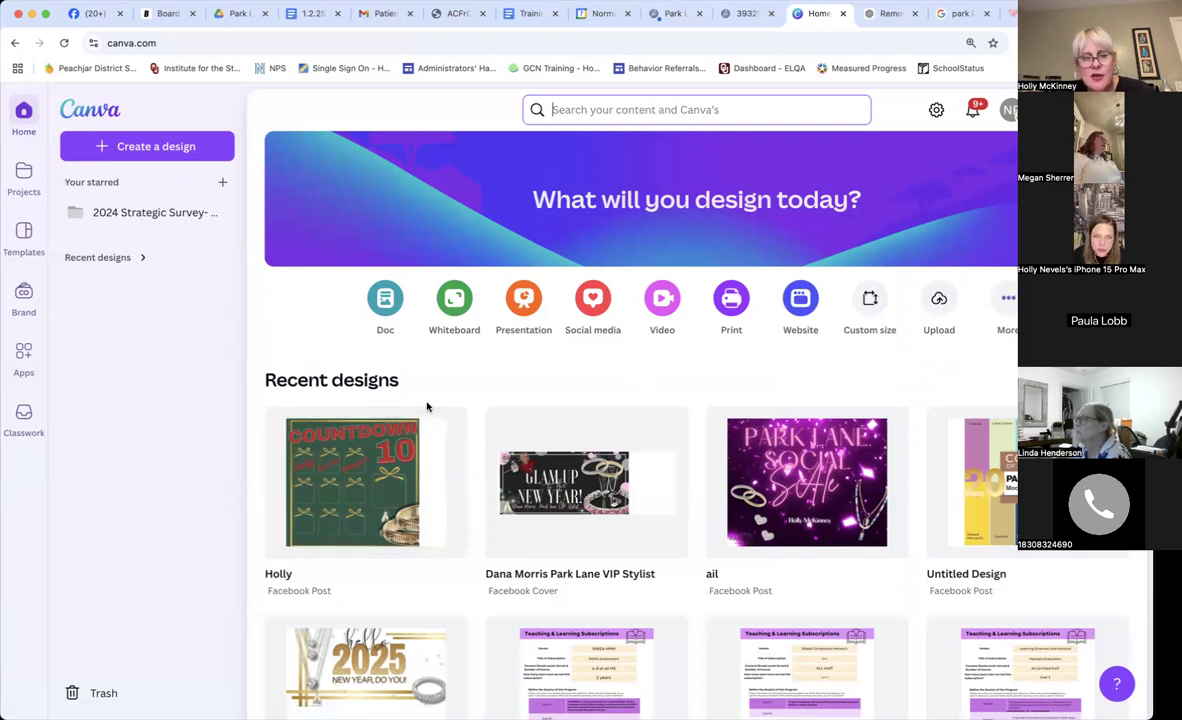
mouse_move(428, 420)
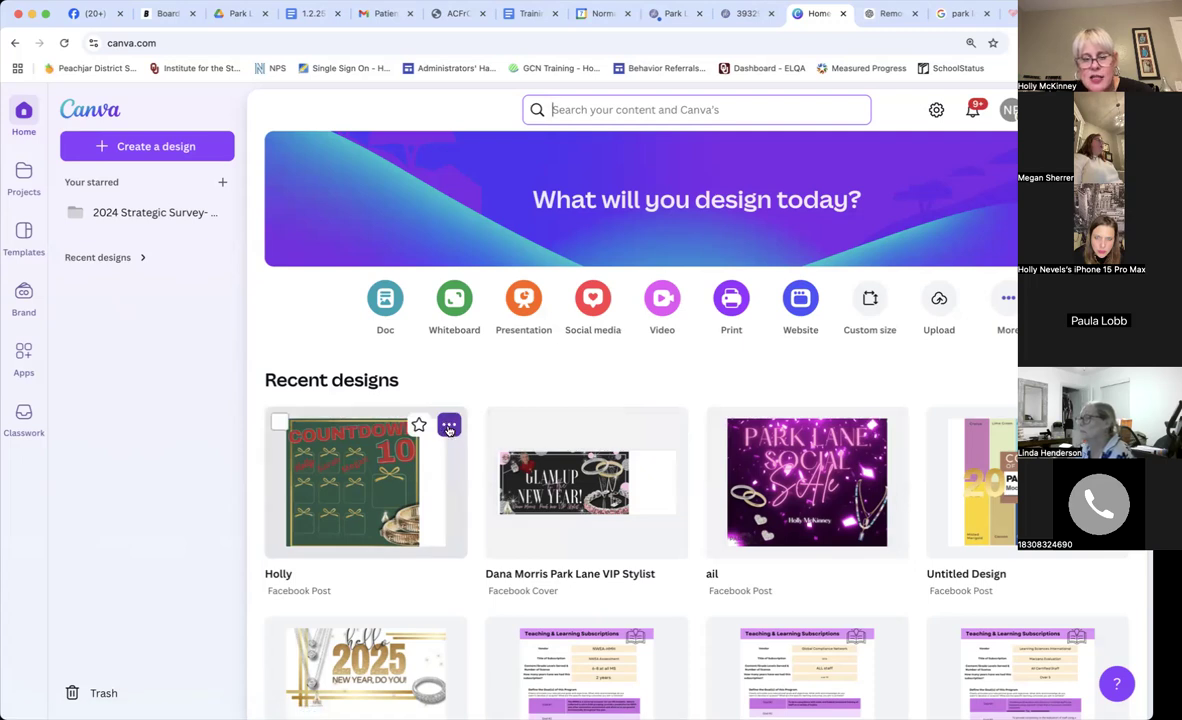
left_click(449, 427)
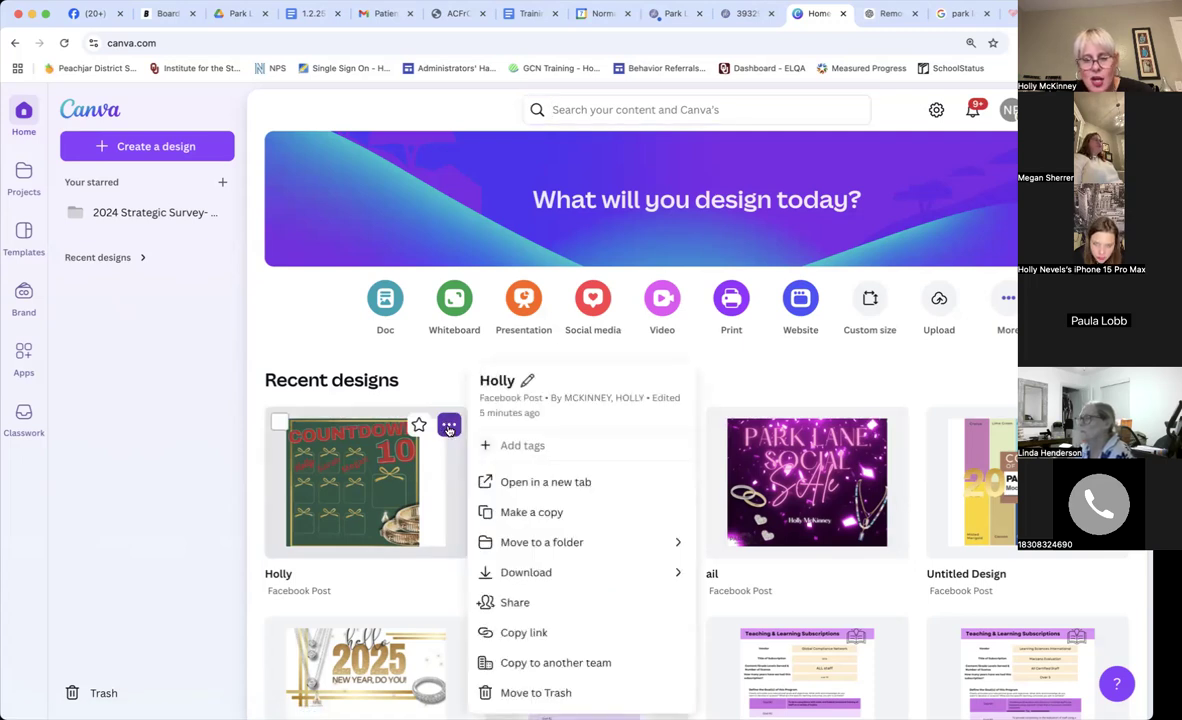
left_click(520, 513)
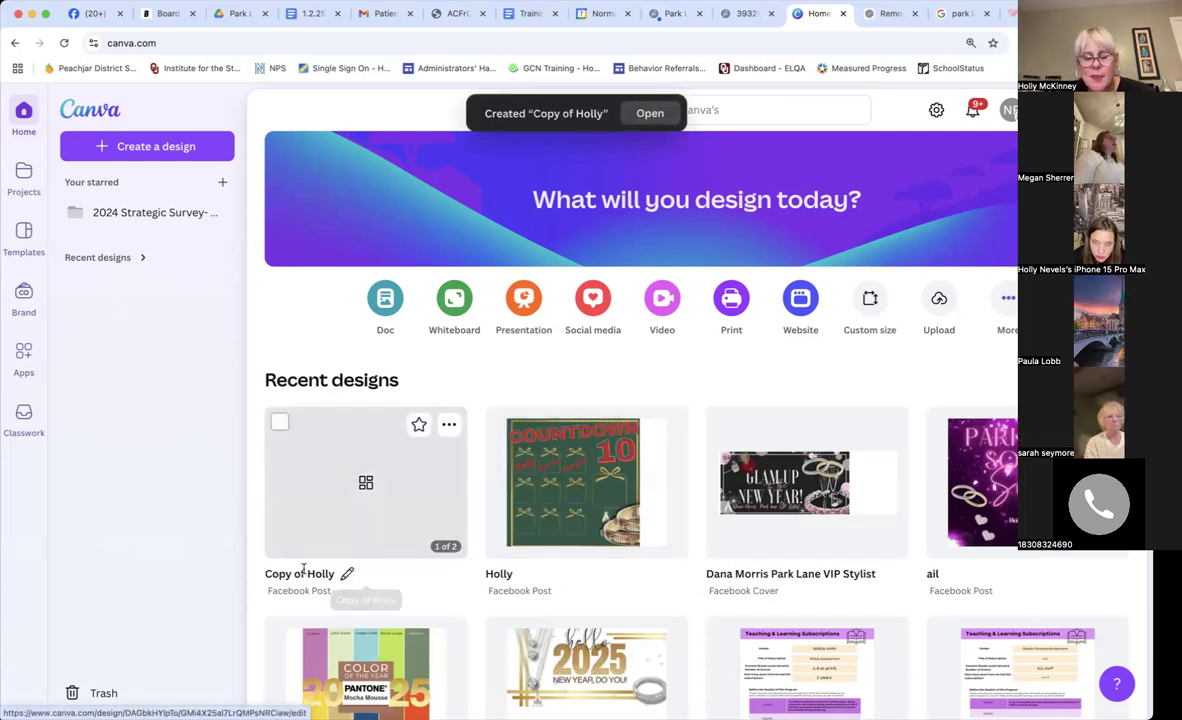
left_click(370, 486)
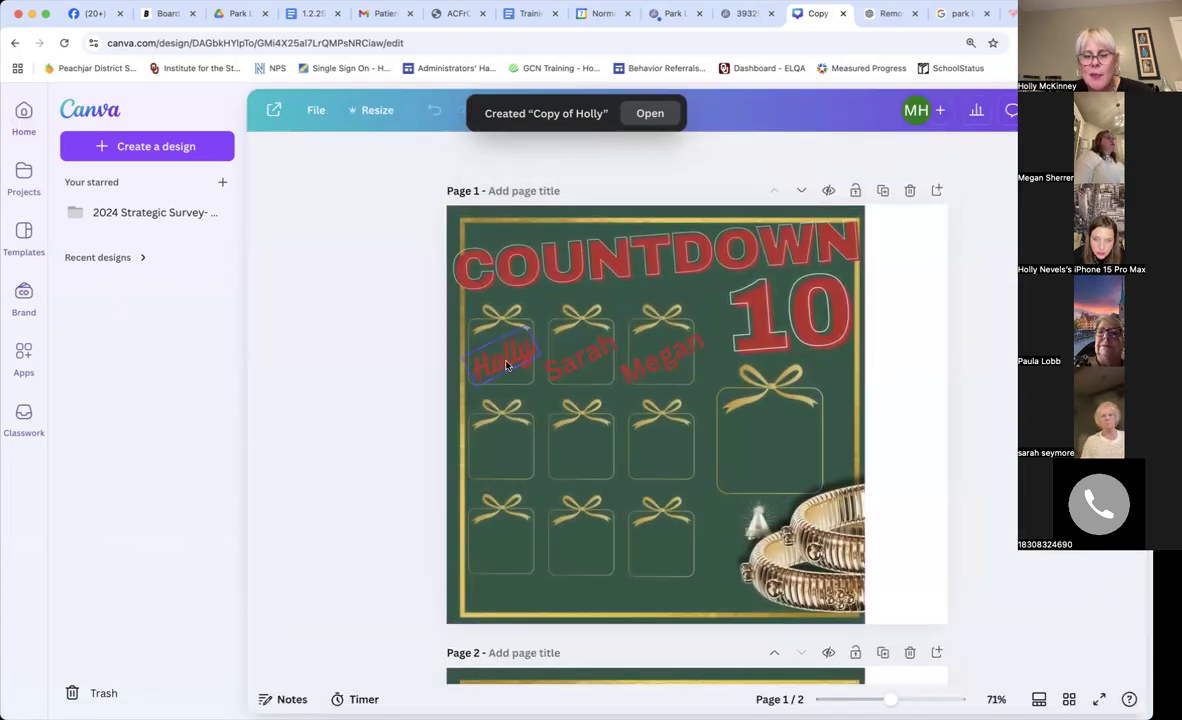
left_click(503, 356)
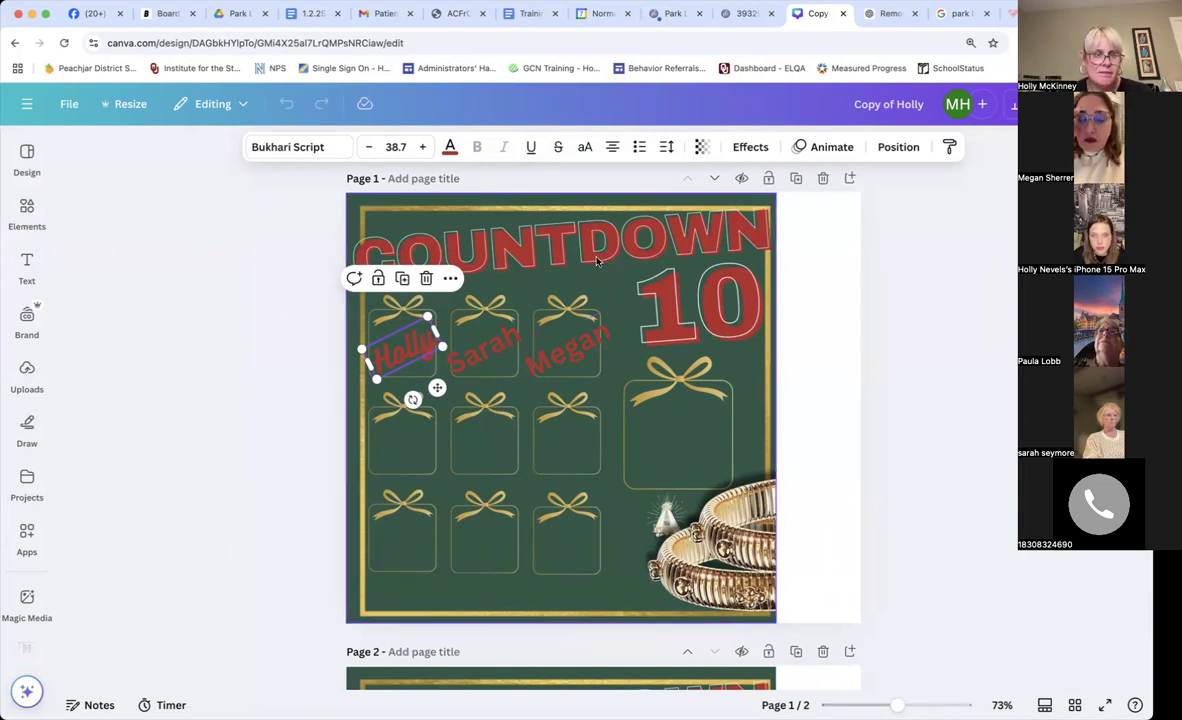
- Examine the crop and image-editing options available for the Countdown 10 background image on page 1
left_click(27, 104)
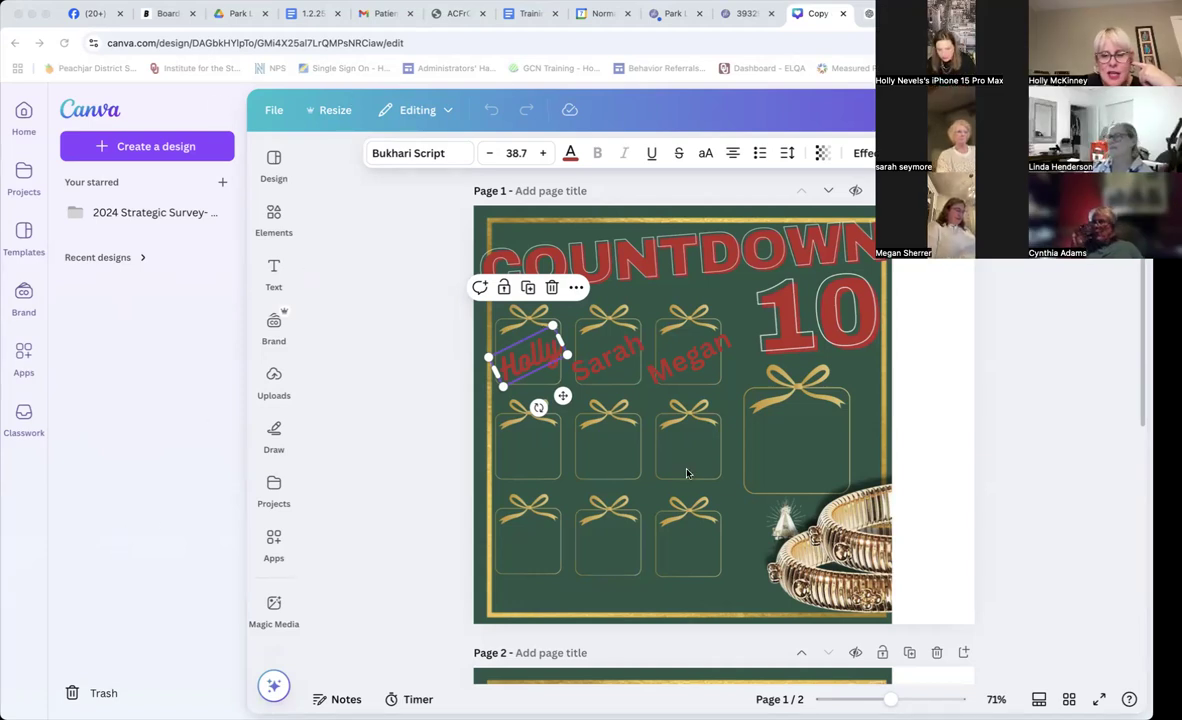
left_click(807, 553)
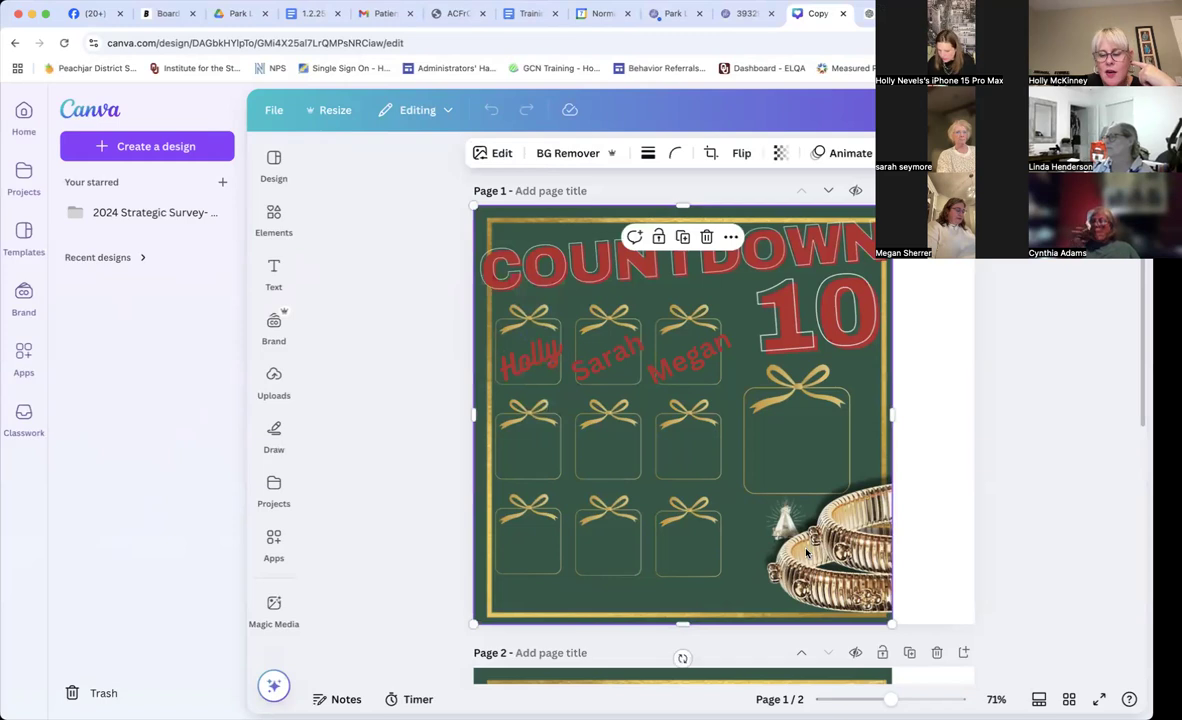
left_click(711, 153)
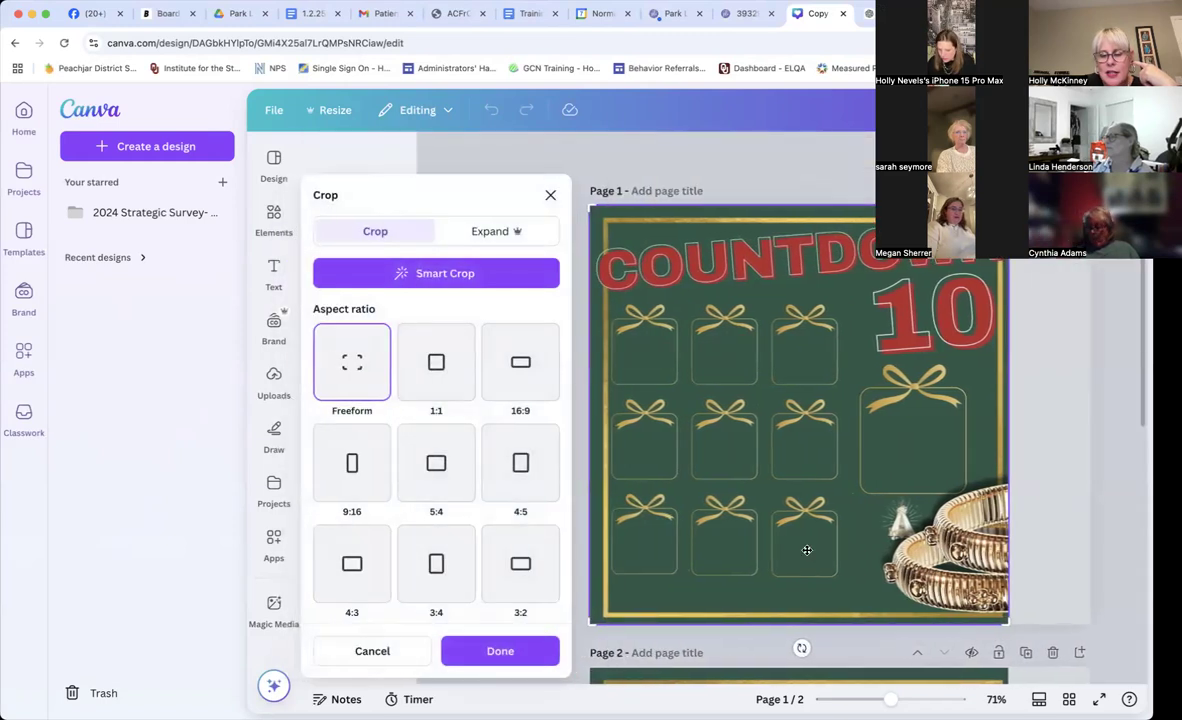
left_click(550, 195)
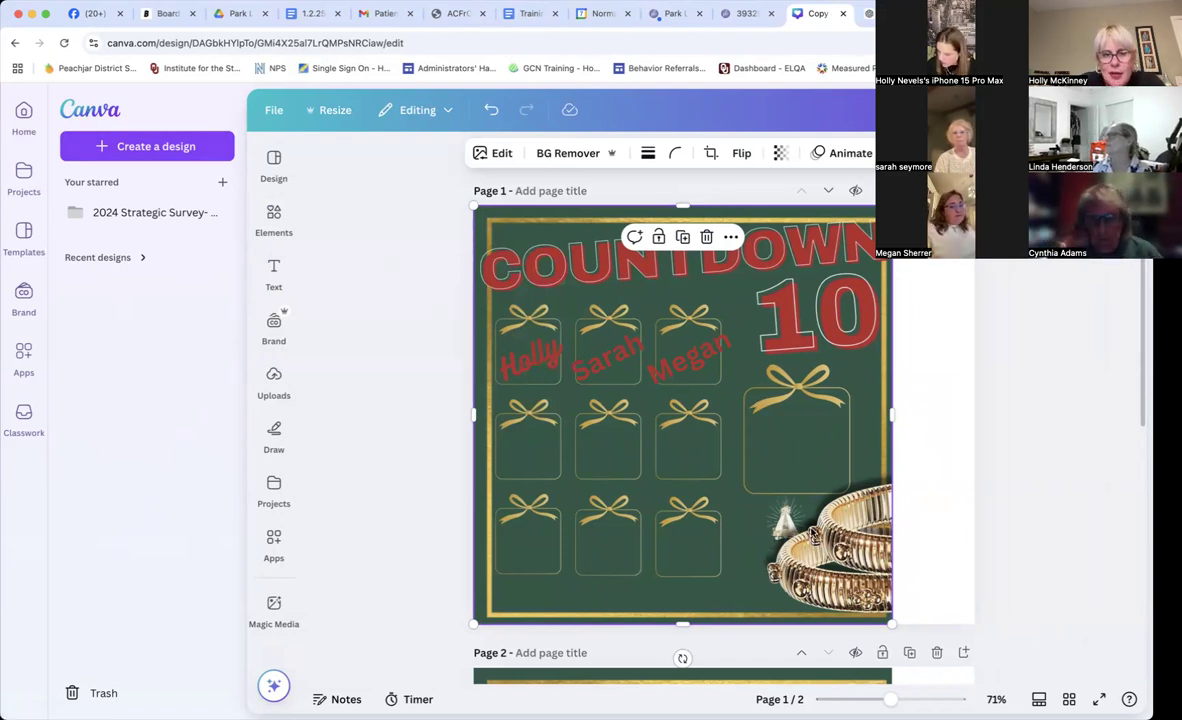
left_click(493, 155)
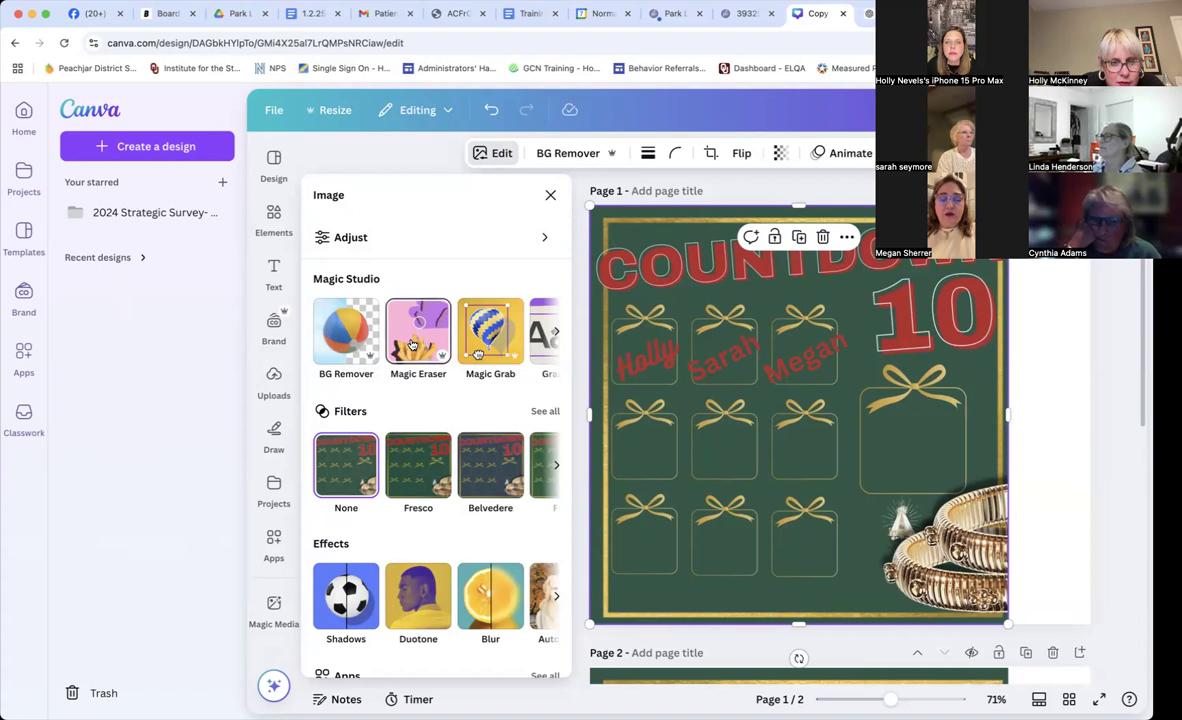
left_click(550, 195)
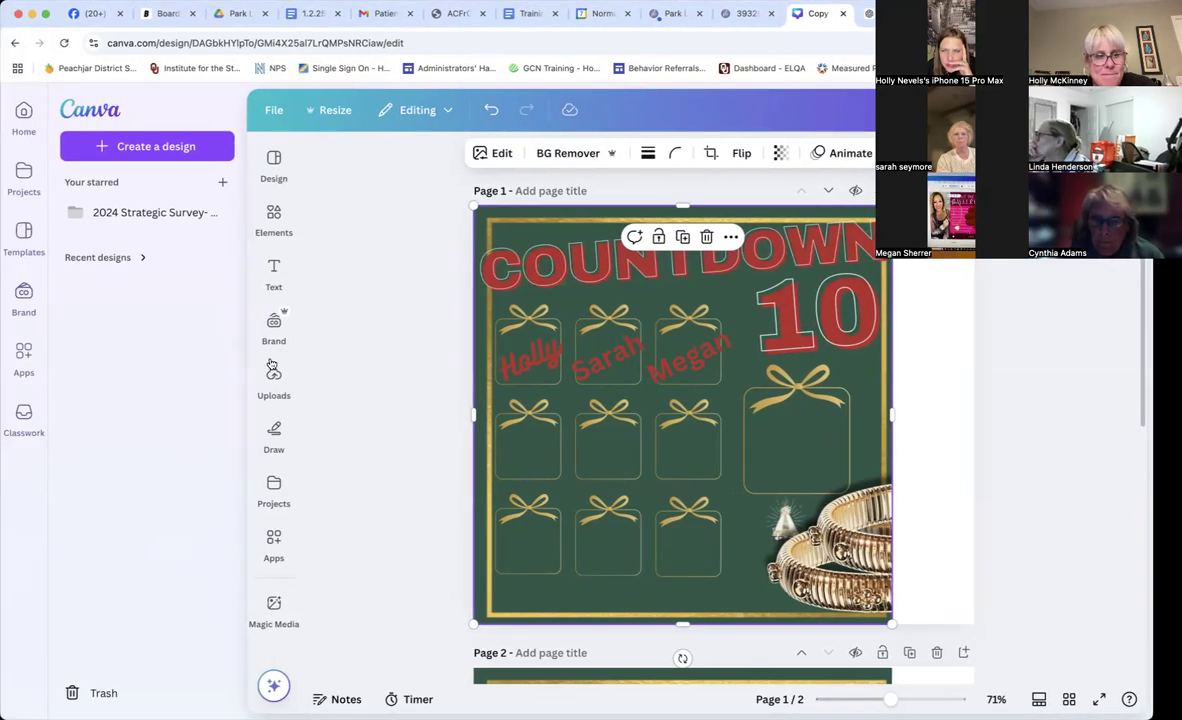
- Add the picture of interlocking silver and gold bangles to page 1 of the copied Countdown 10 design
mouse_move(268, 378)
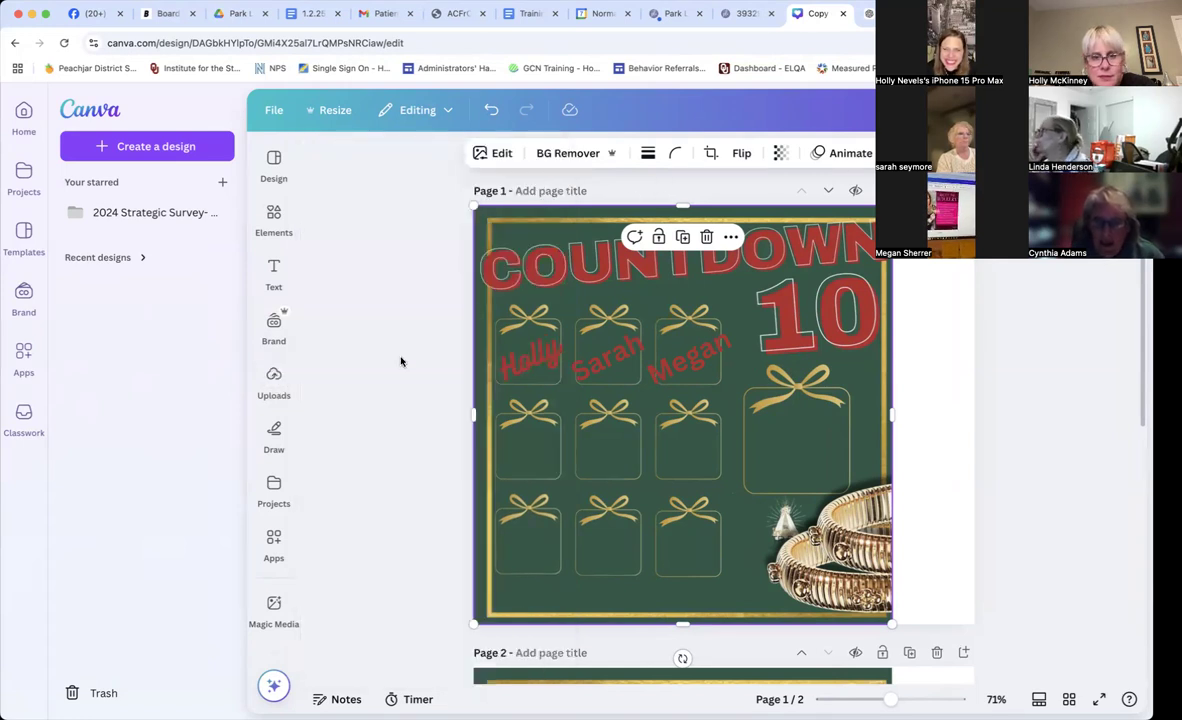
left_click(397, 365)
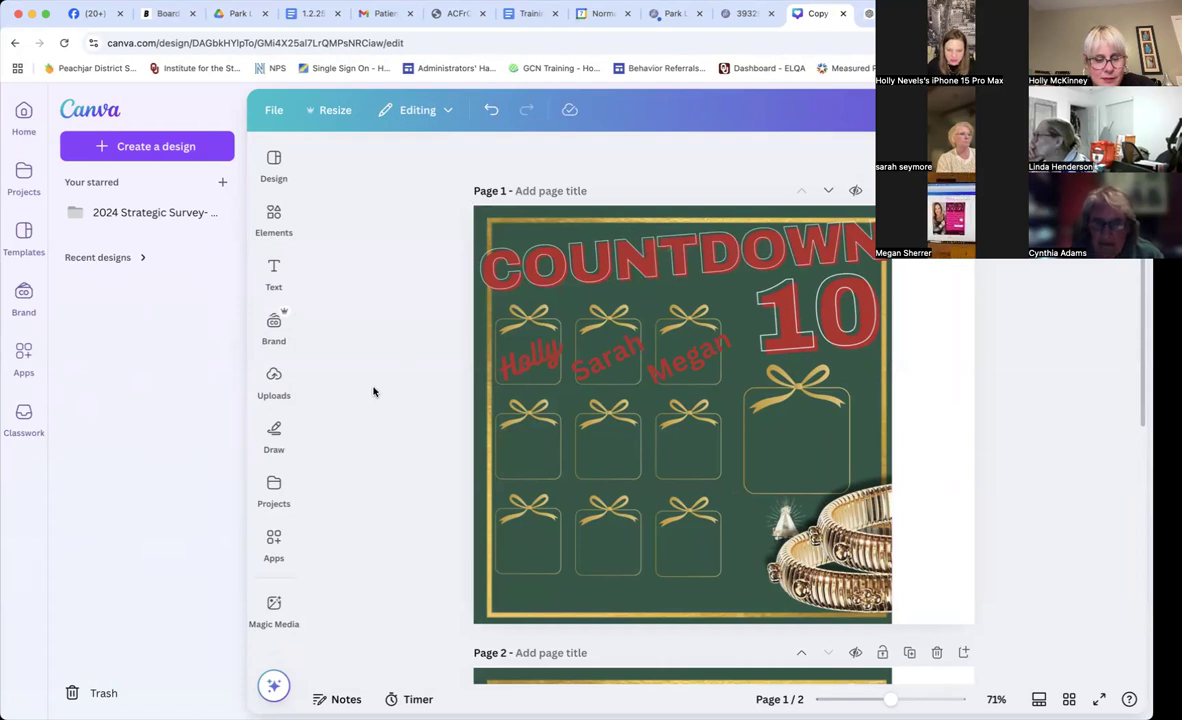
left_click(300, 376)
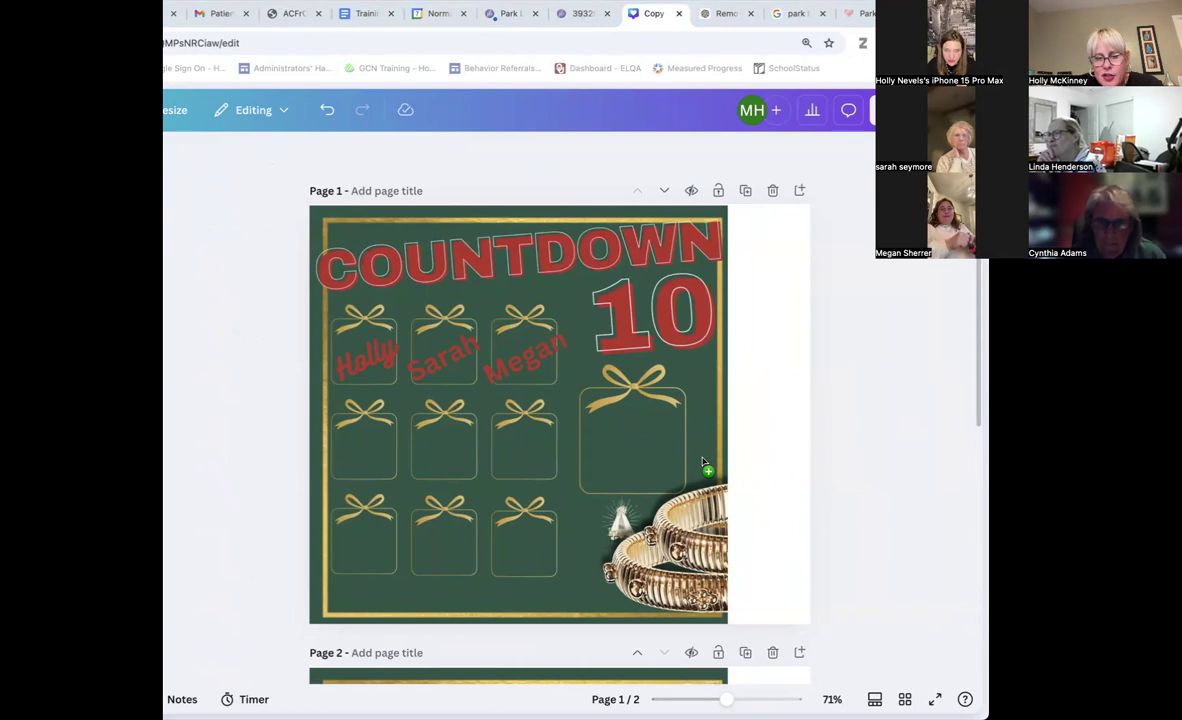
key("ctrl+v")
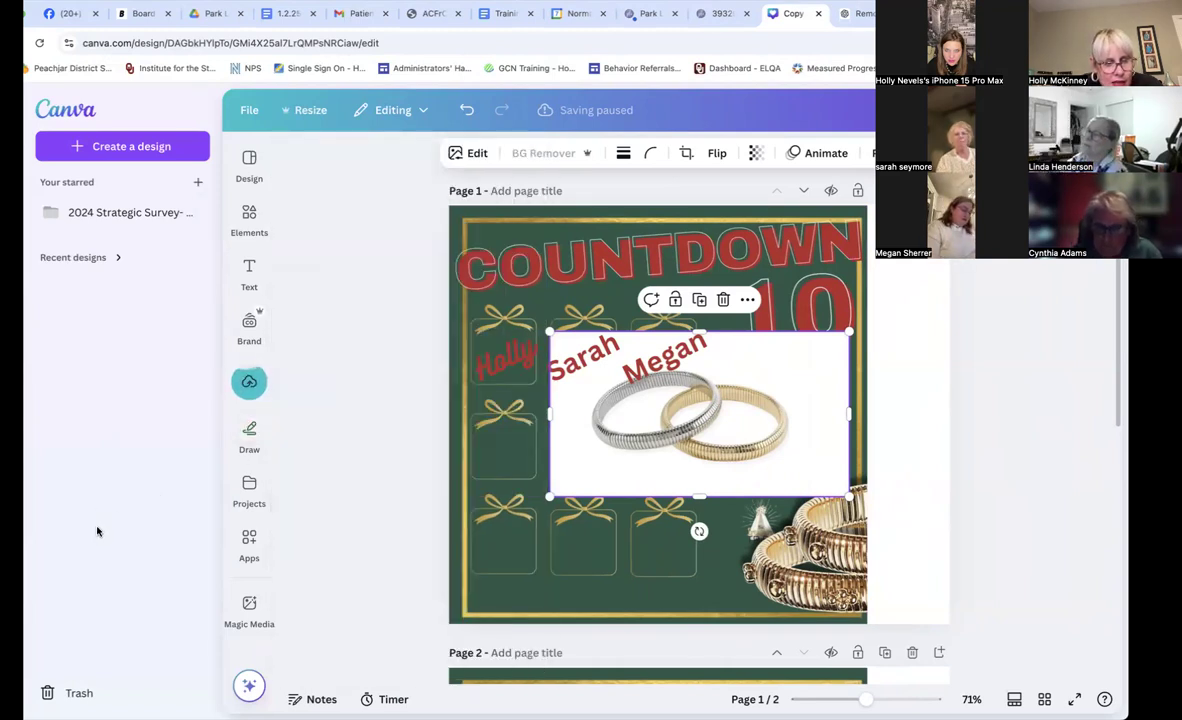
- Remove the bangles picture's white background and move it over the lower two rows of gift boxes
mouse_move(247, 378)
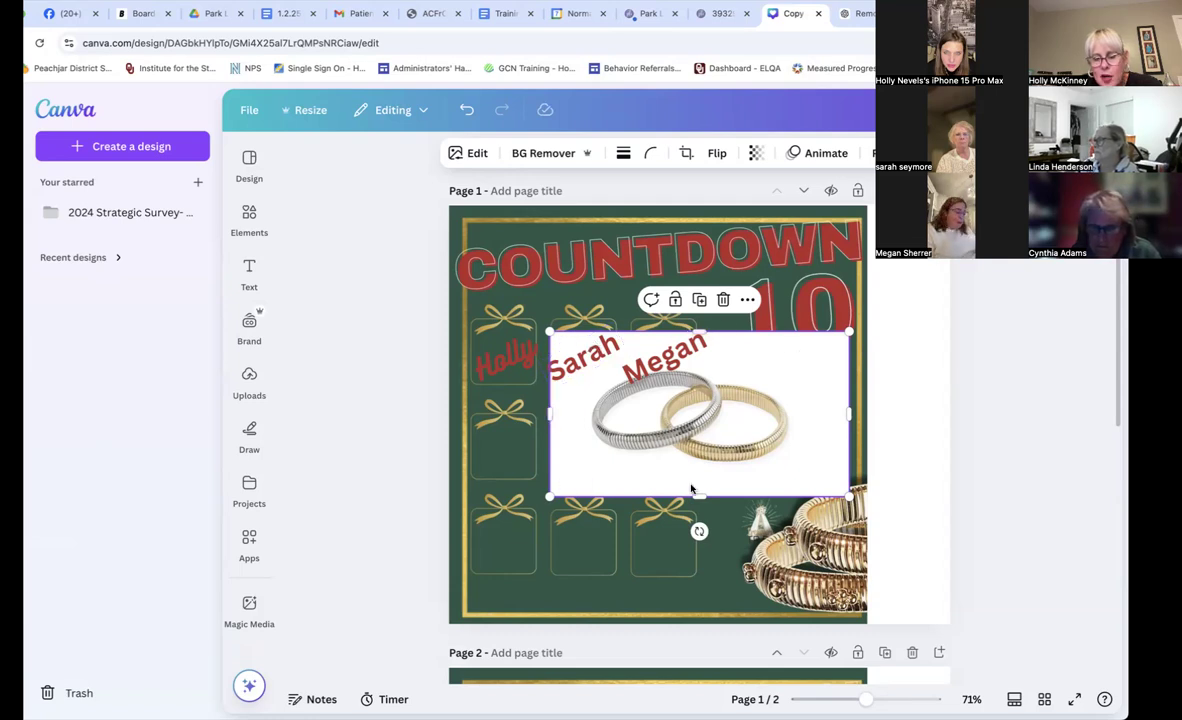
left_click(539, 152)
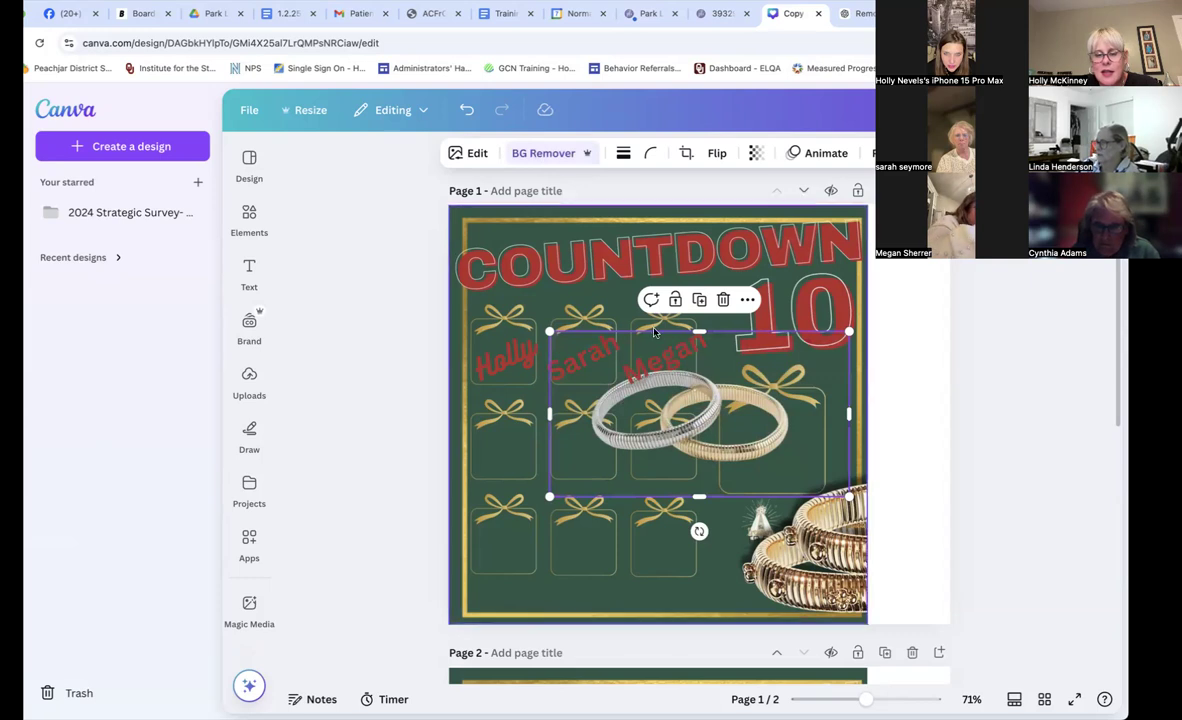
left_click_drag(692, 452, 577, 501)
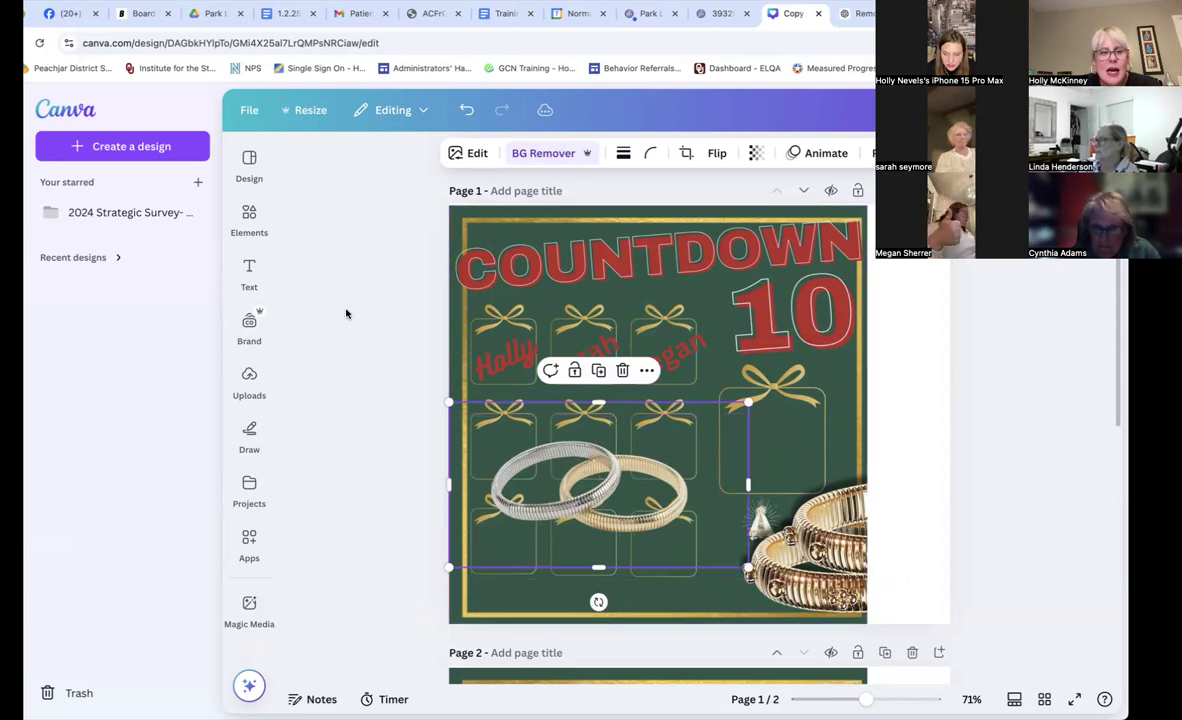
- Add the layered beaded necklace from the uploaded images, remove its background and move it up above the bangles
left_click(252, 379)
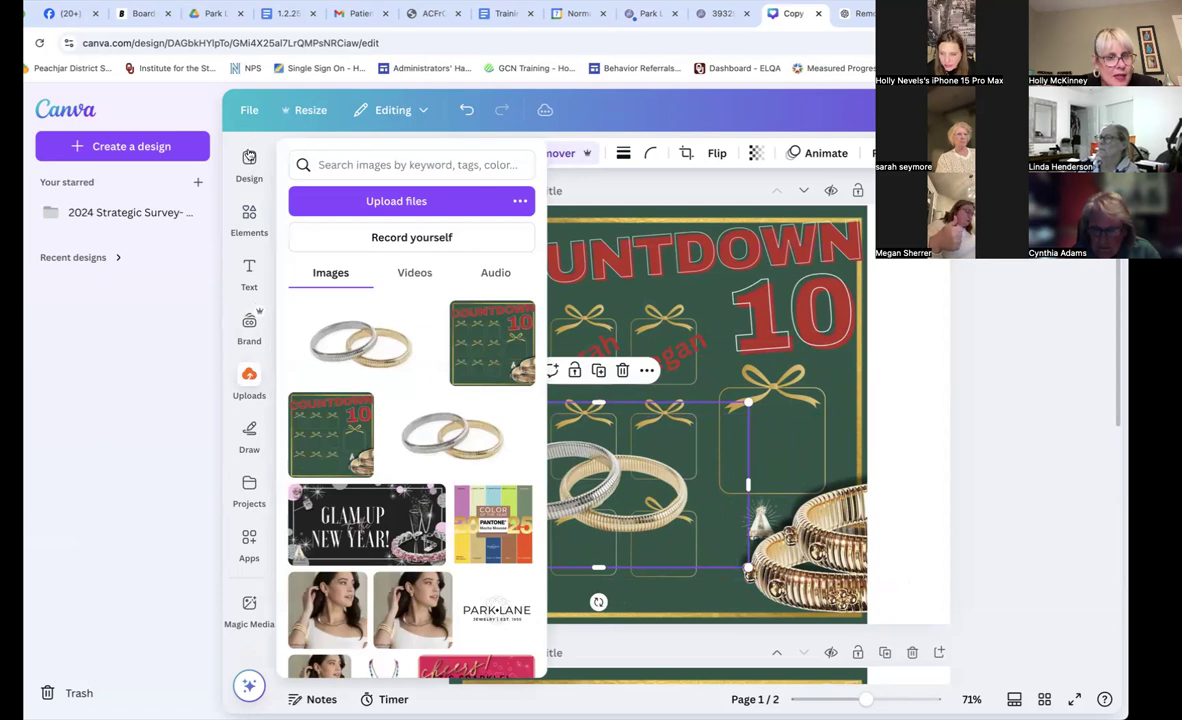
left_click(248, 378)
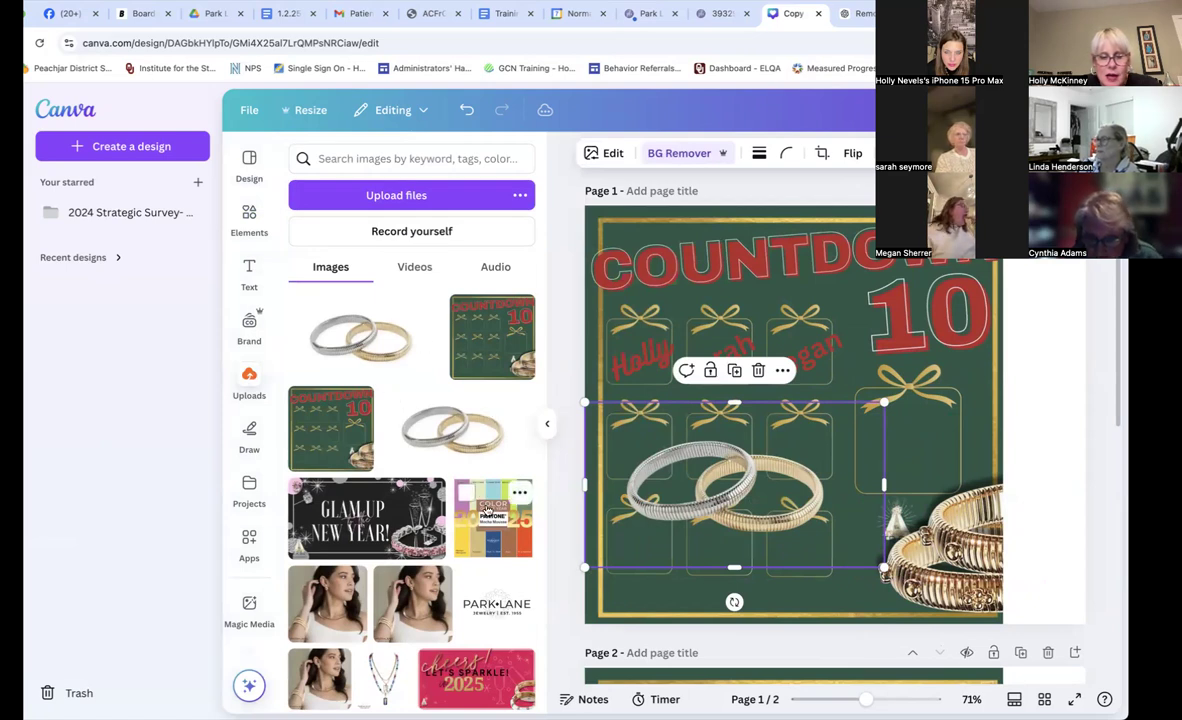
scroll(489, 521, "down", 1)
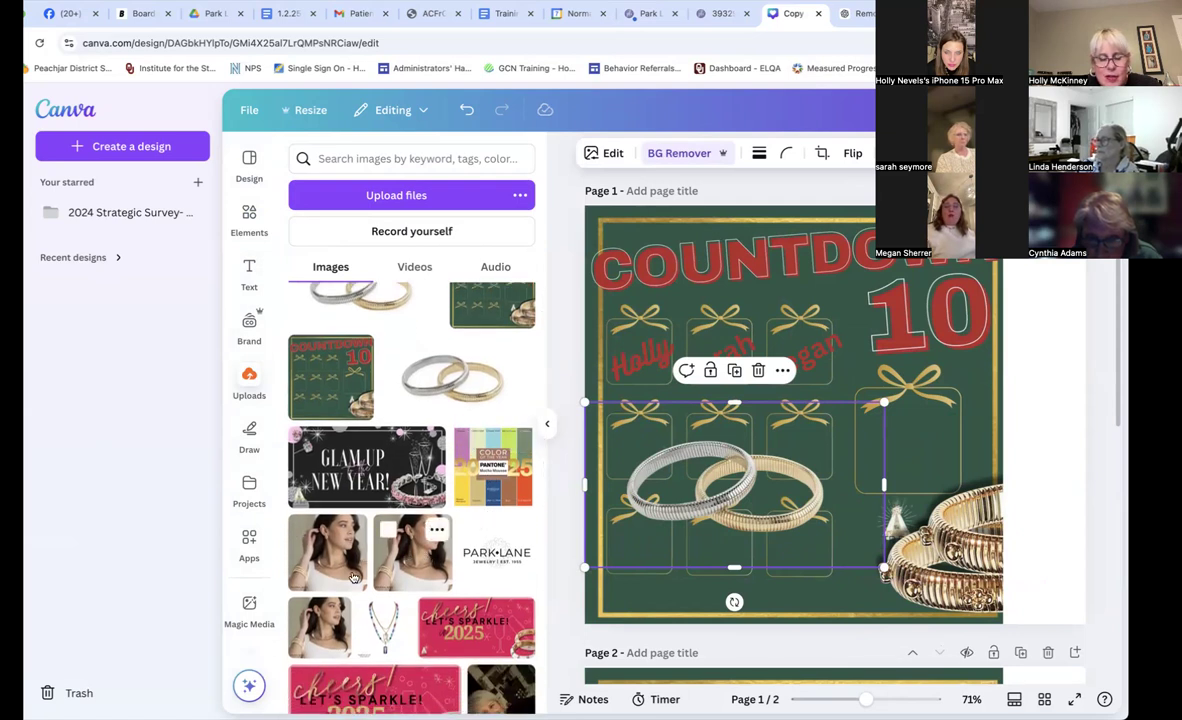
left_click(385, 625)
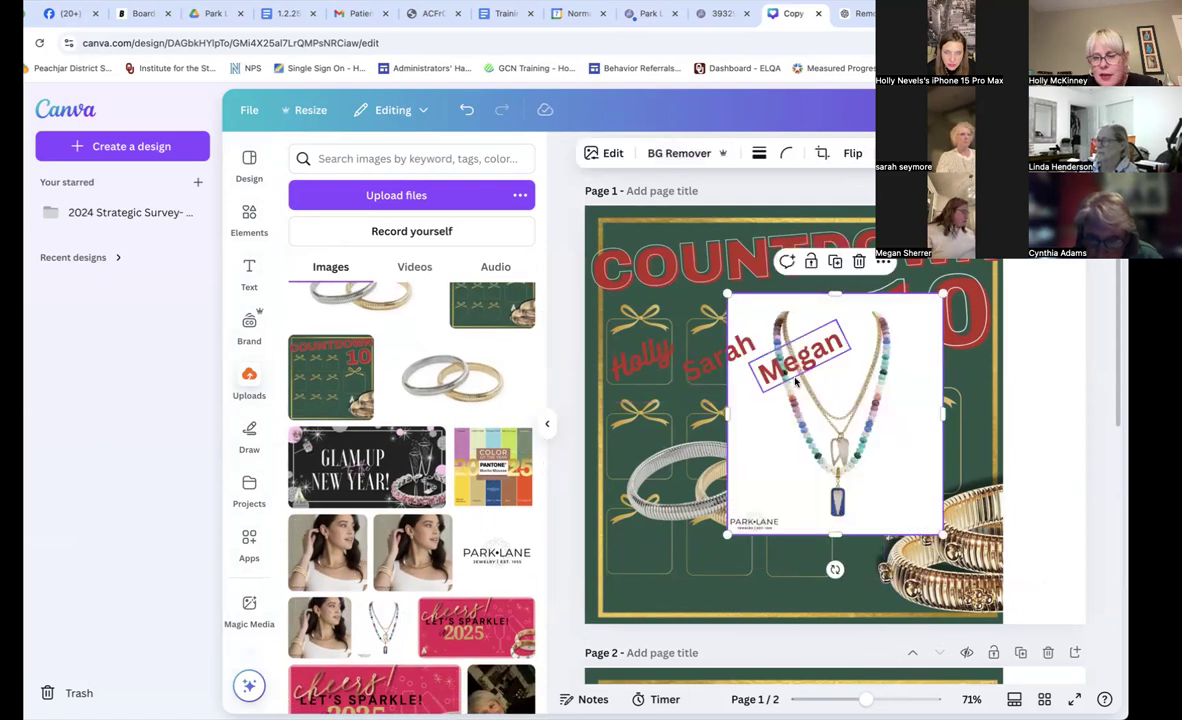
left_click(685, 153)
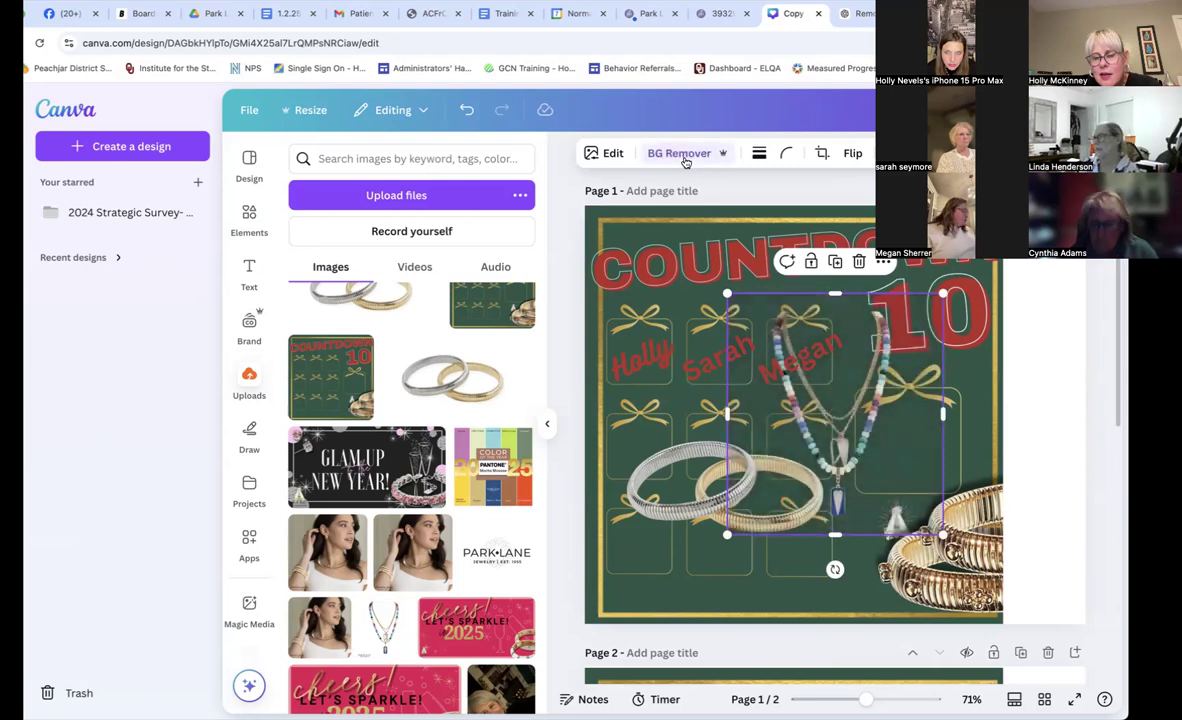
left_click_drag(864, 343, 783, 300)
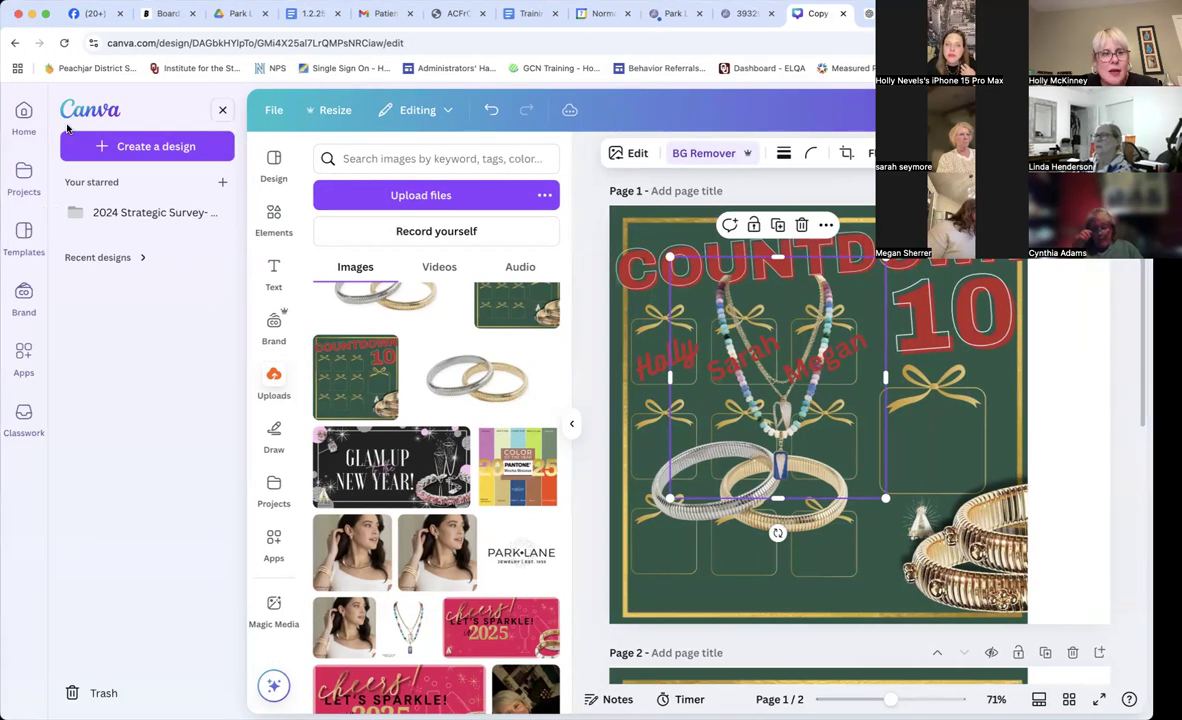
- Return to the Canva home page and create a new blank Facebook Post from the social media designs
left_click(69, 121)
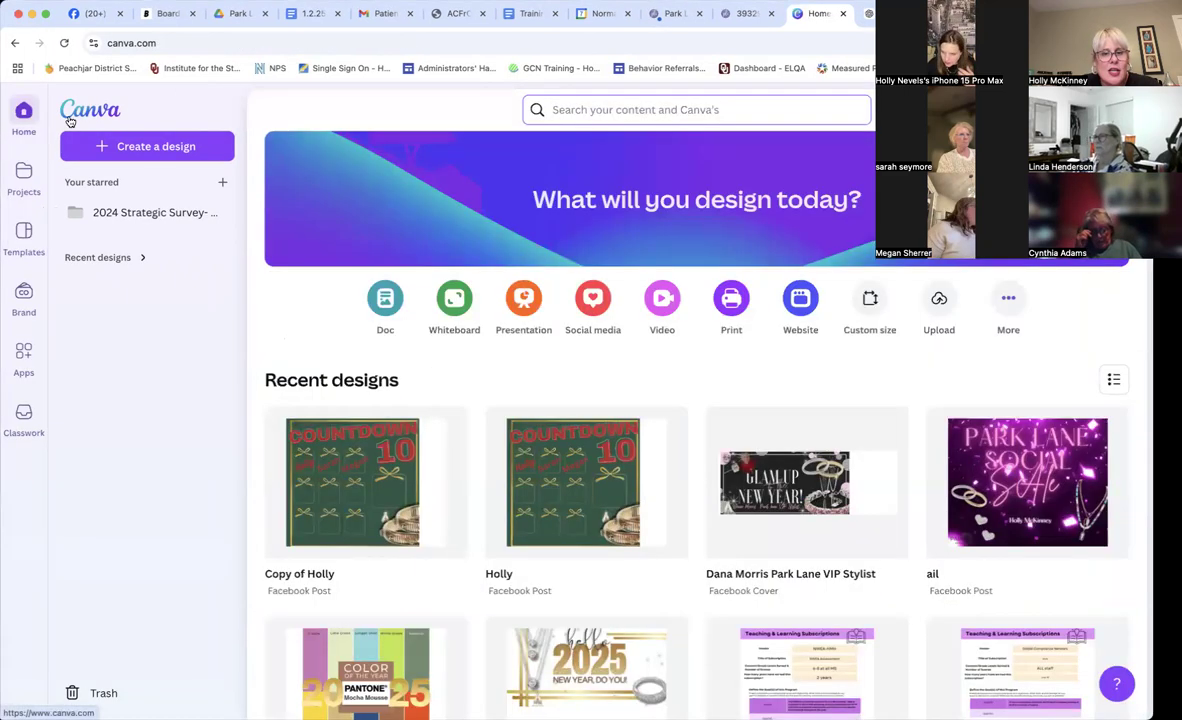
left_click(594, 293)
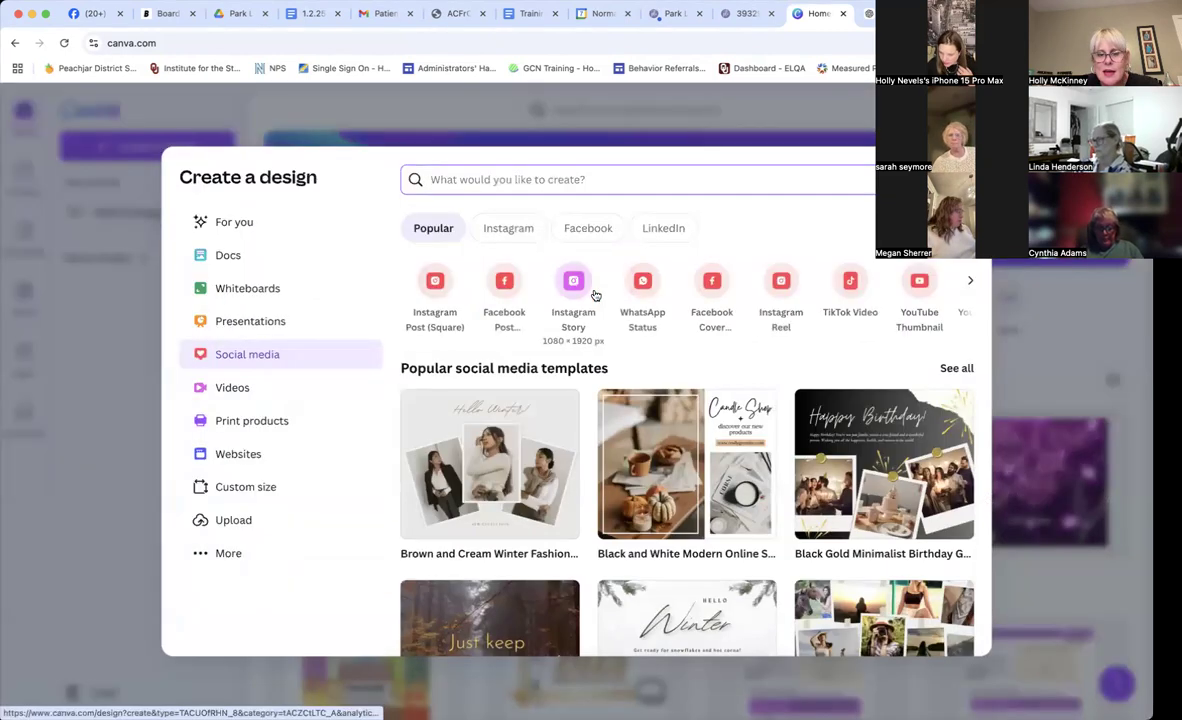
left_click(506, 285)
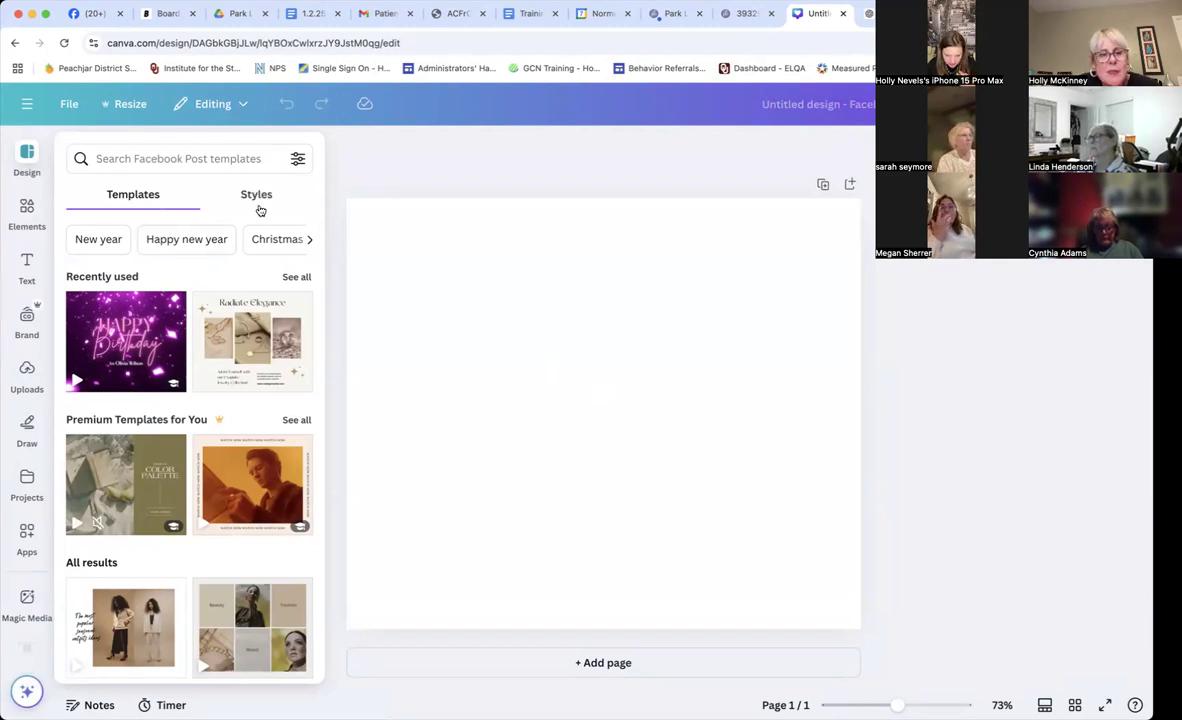
- Search the Facebook Post templates for "sparkle" and apply the gold glitter "get out there and glow girl" template
left_click(142, 158)
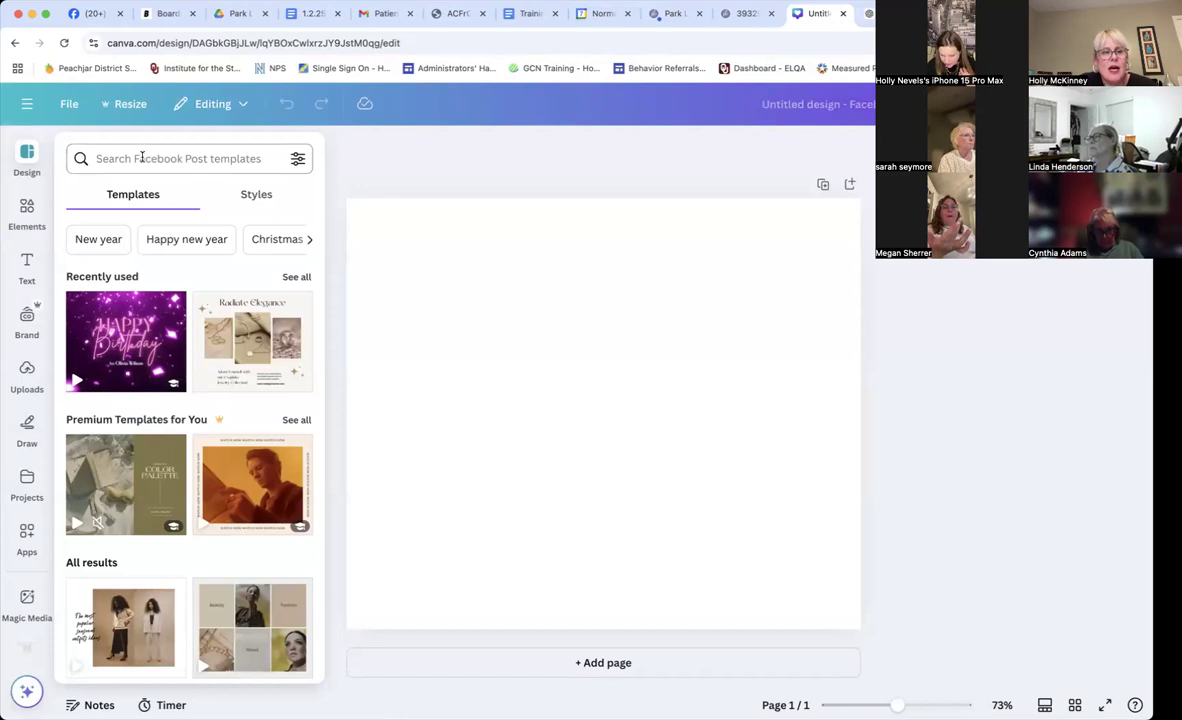
type("sparkle")
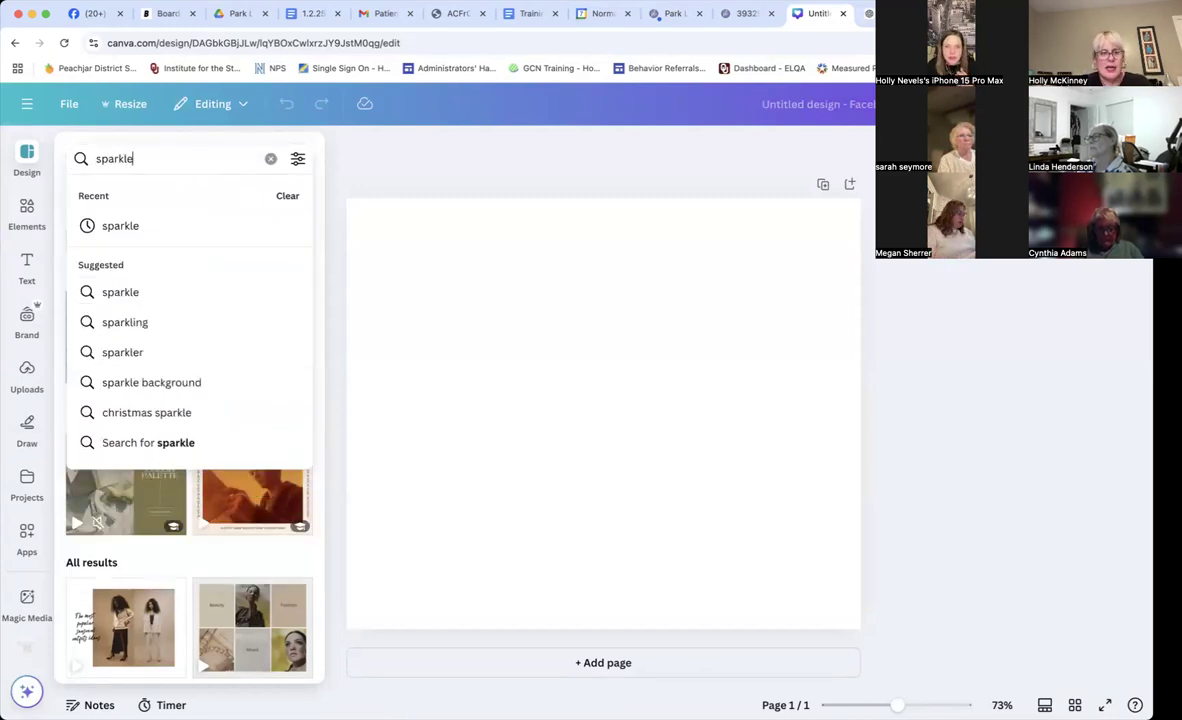
key("Return")
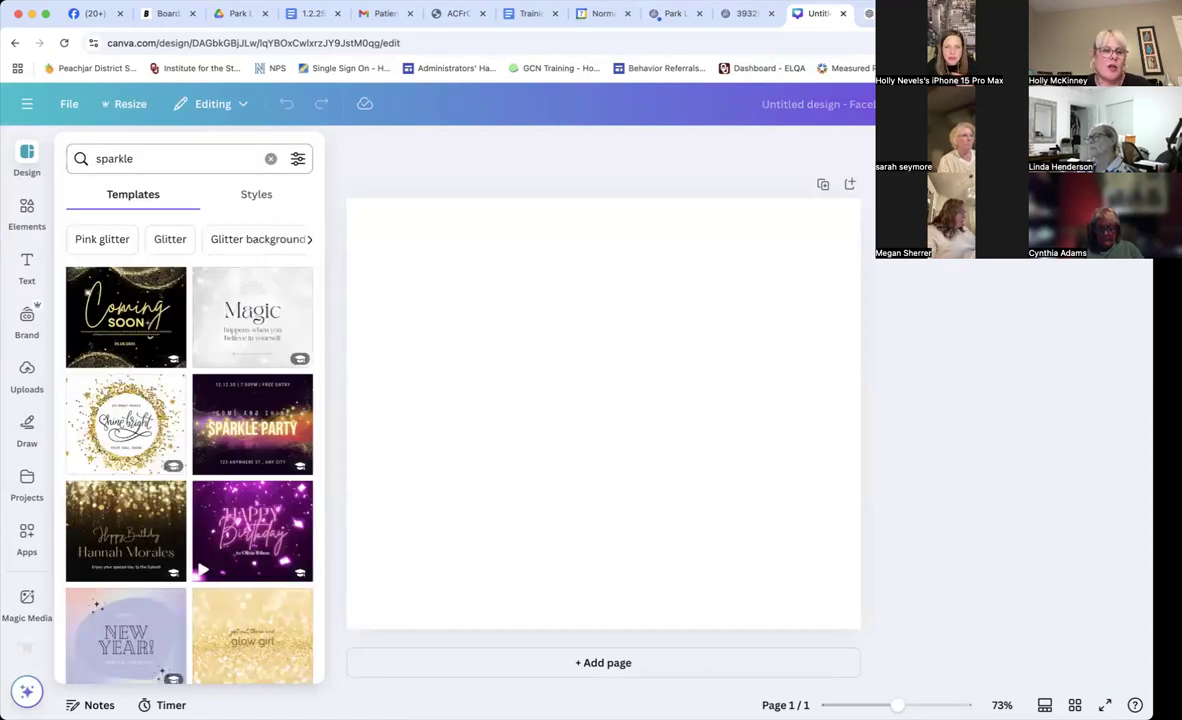
scroll(124, 335, "down", 10)
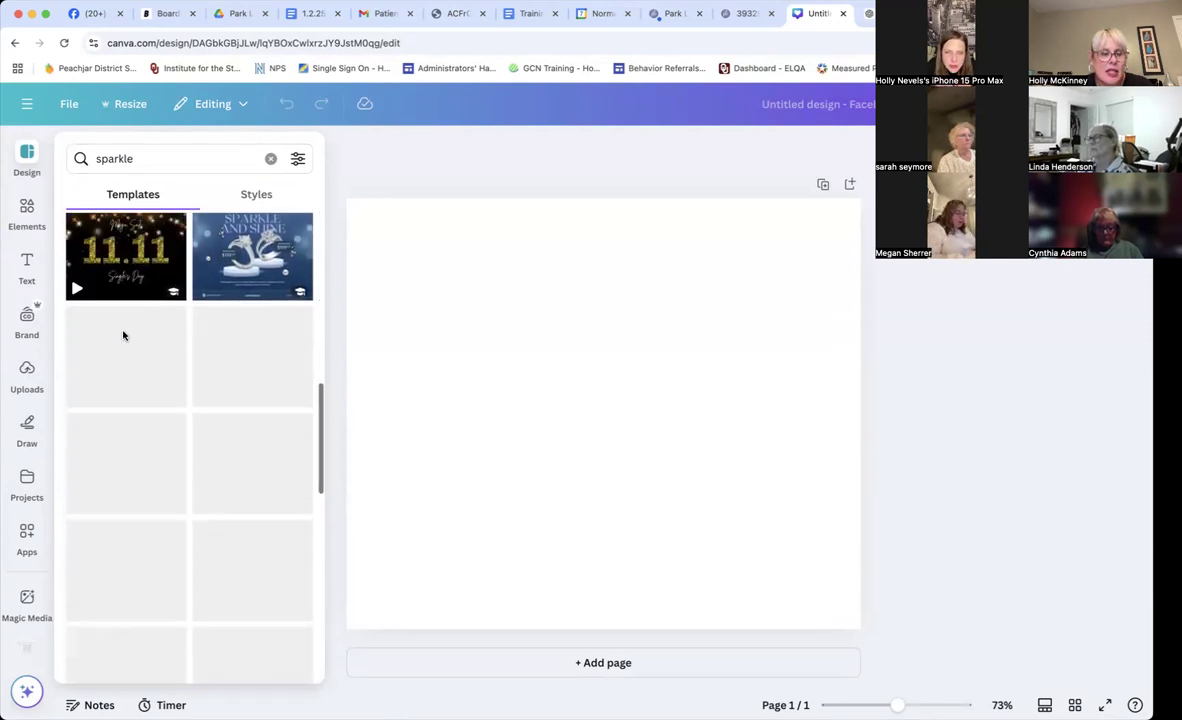
scroll(124, 335, "up", 1)
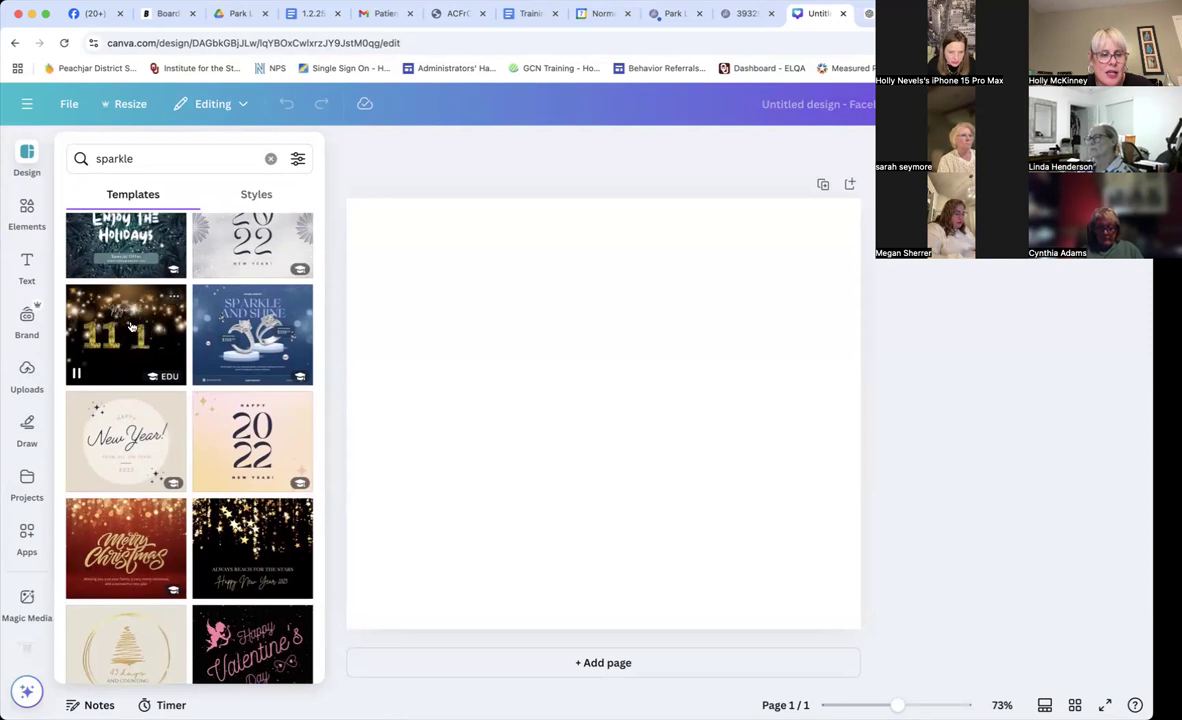
scroll(118, 305, "down", 3)
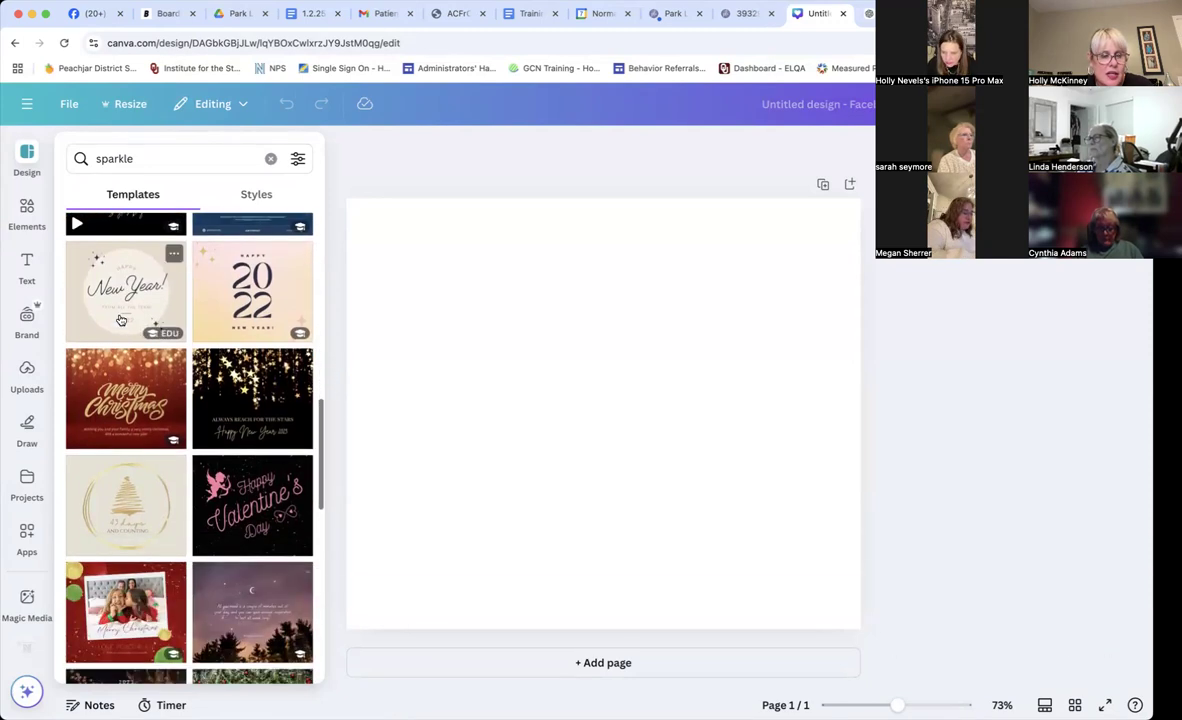
scroll(120, 320, "up", 5)
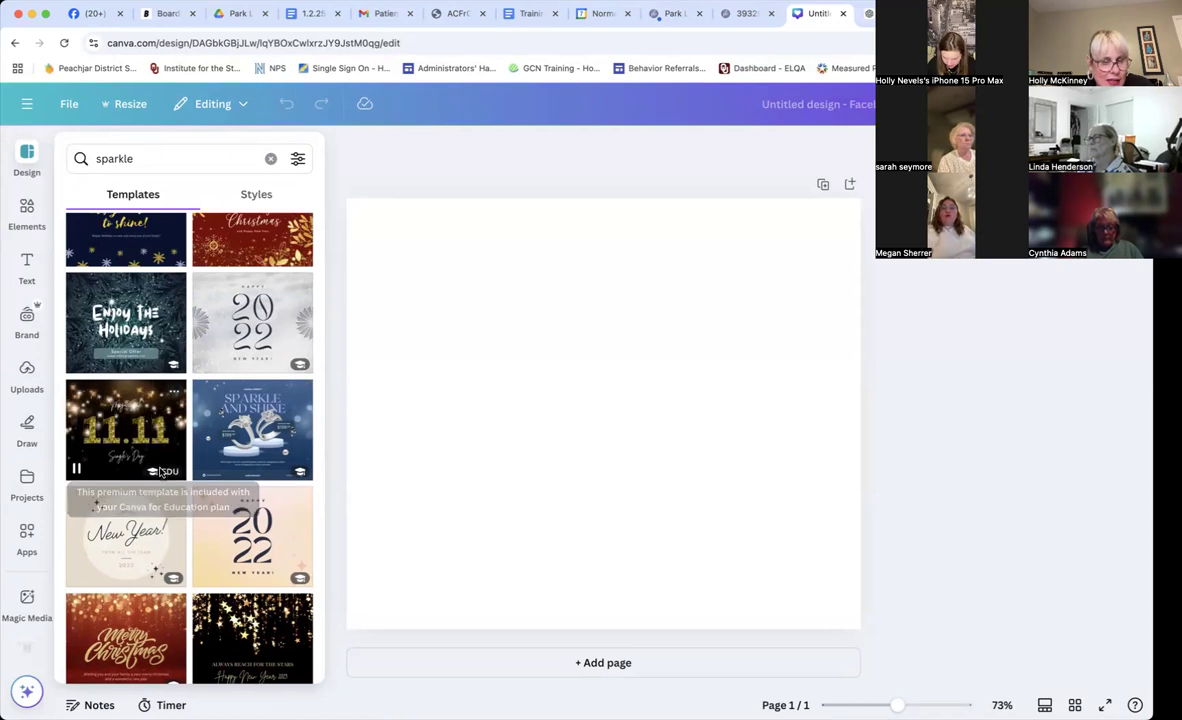
scroll(251, 451, "up", 5)
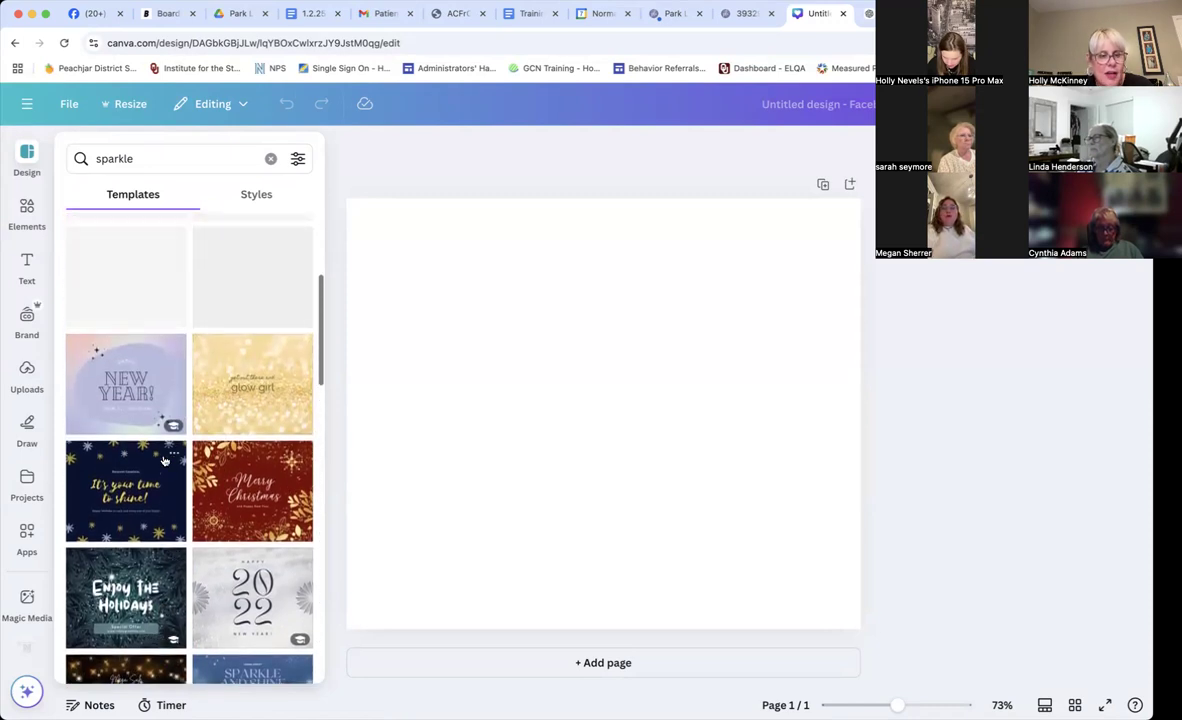
scroll(254, 430, "up", 1)
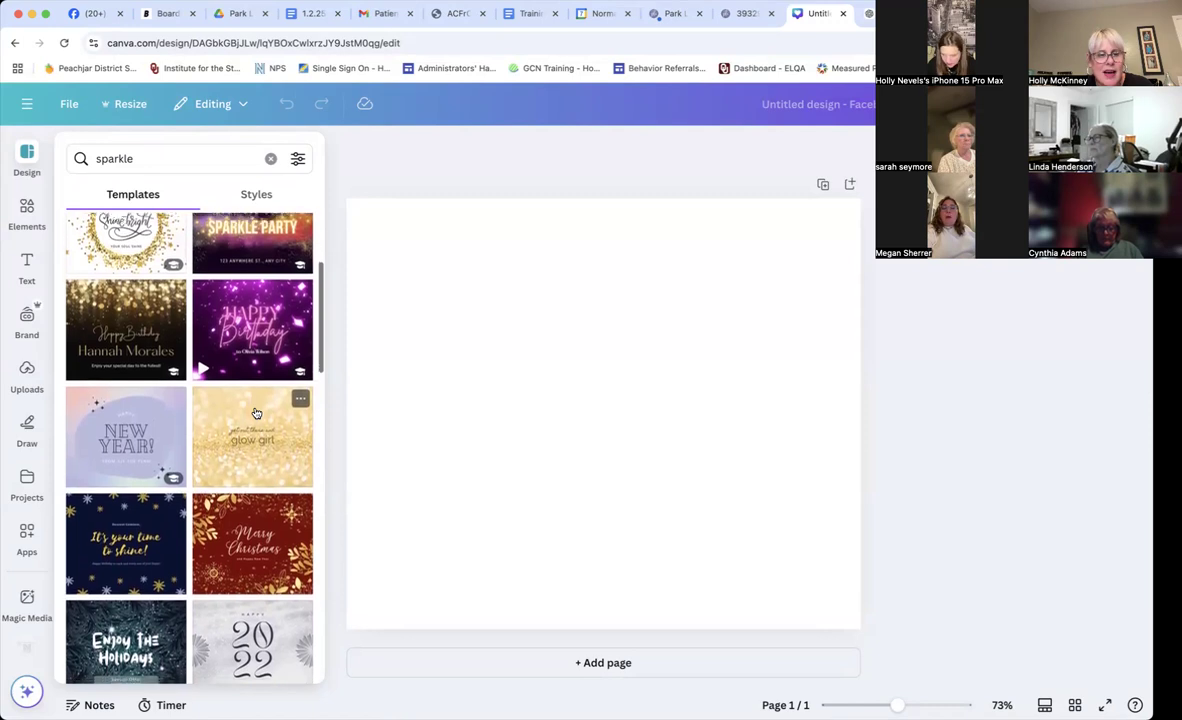
left_click(256, 413)
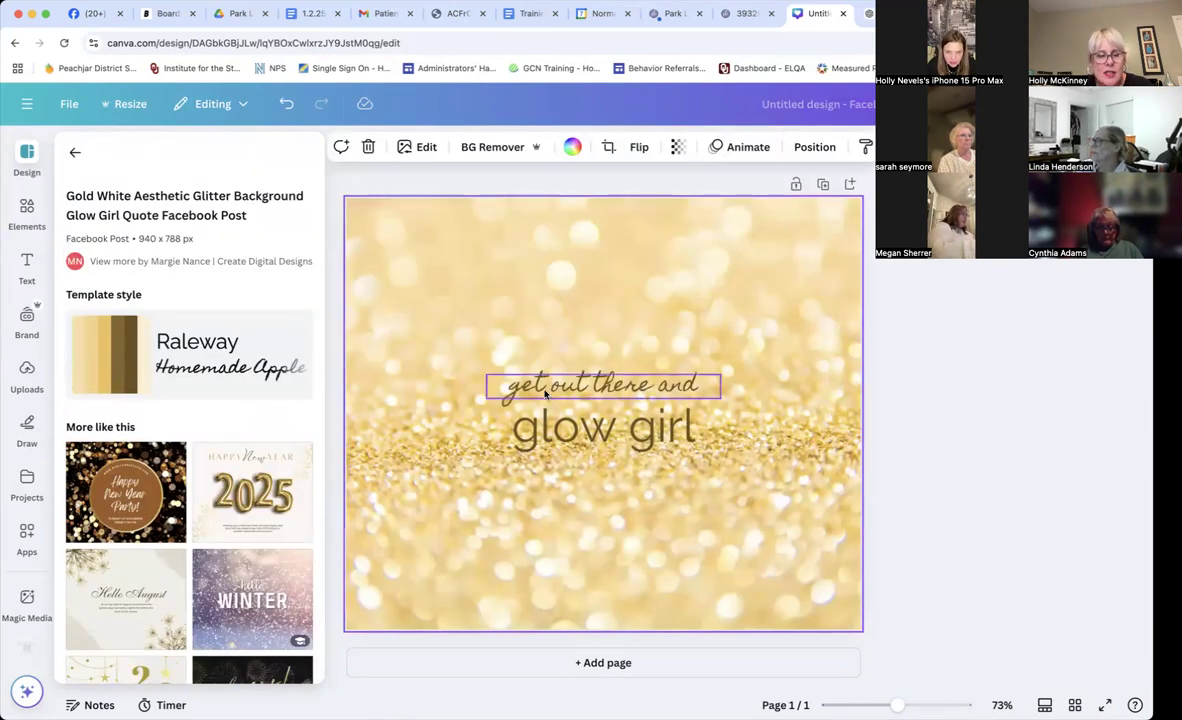
- Replace the template's two text lines with "Park Lane" above and "Social Sale" below
left_click(604, 386)
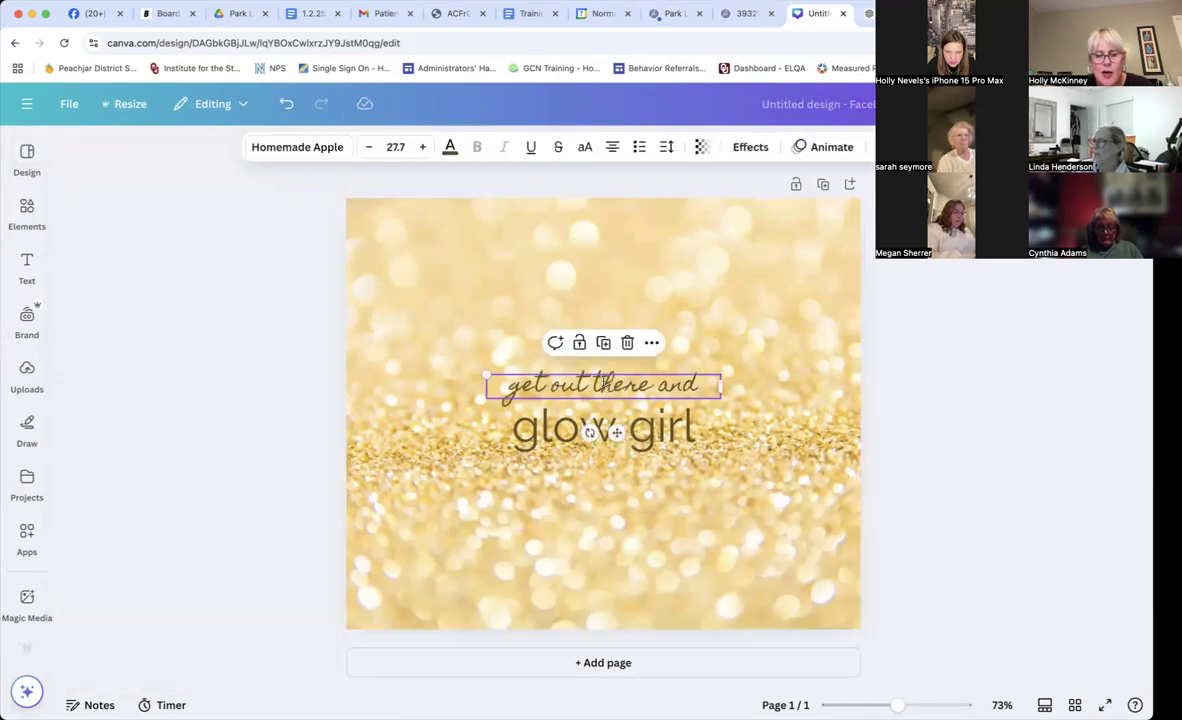
left_click(604, 386)
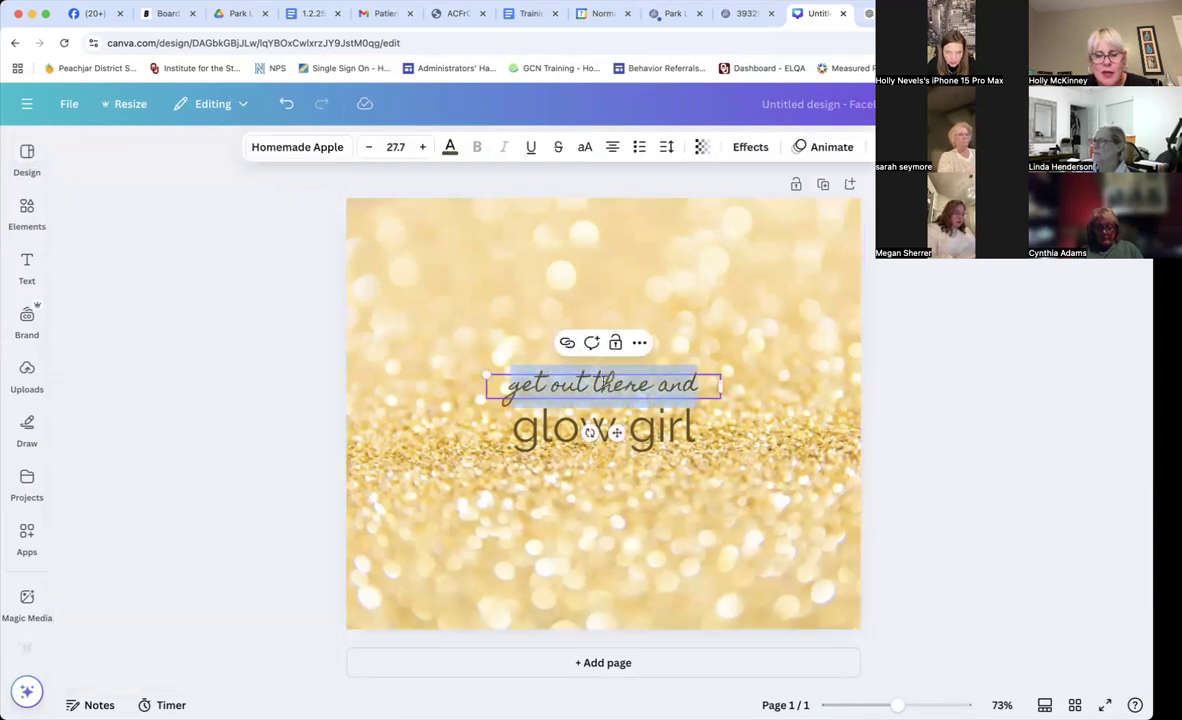
type("Par")
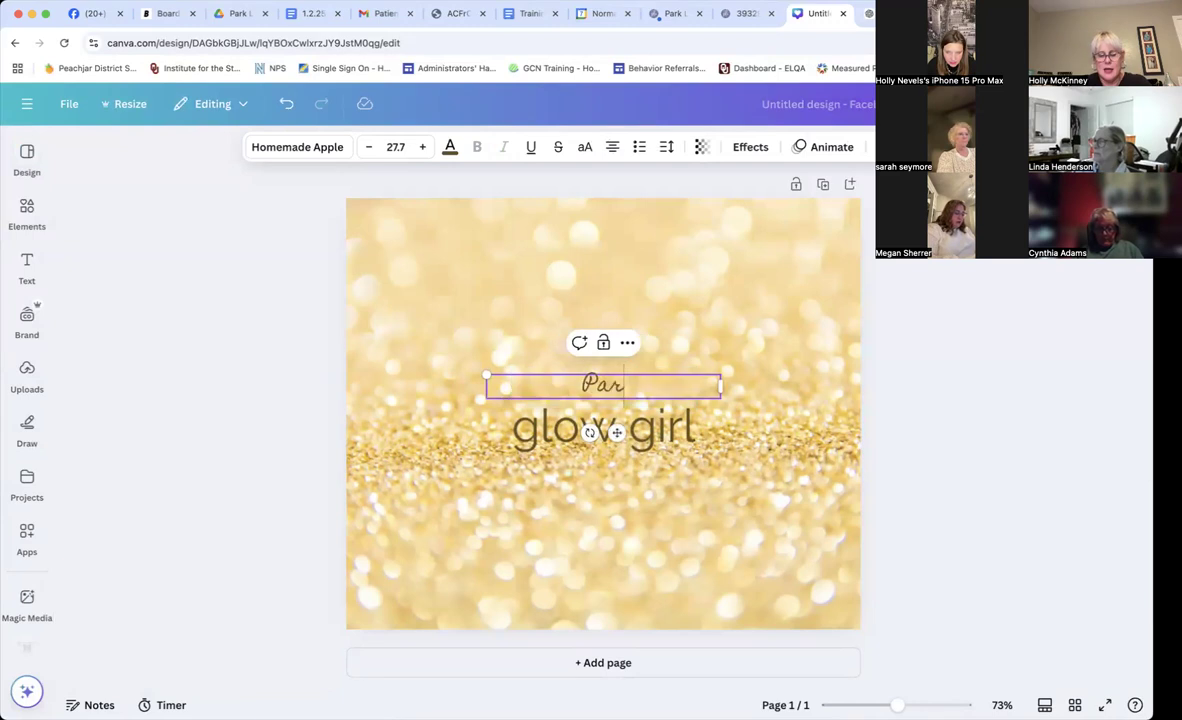
type("k Lane")
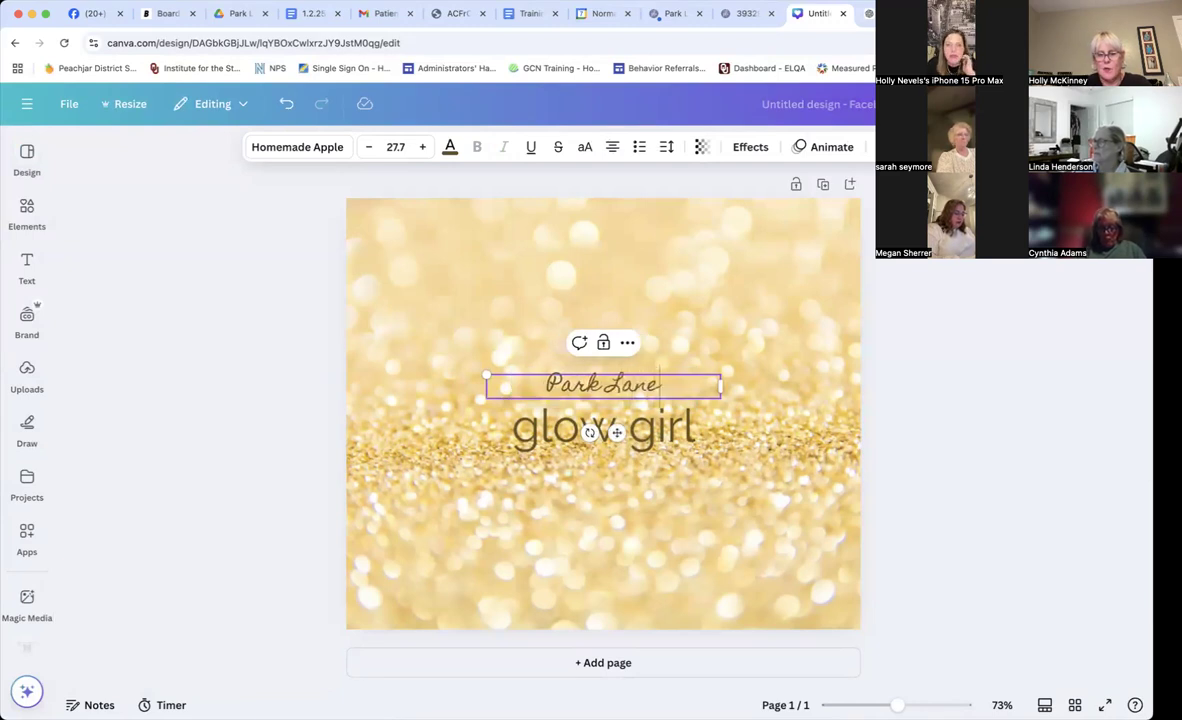
double_click(540, 433)
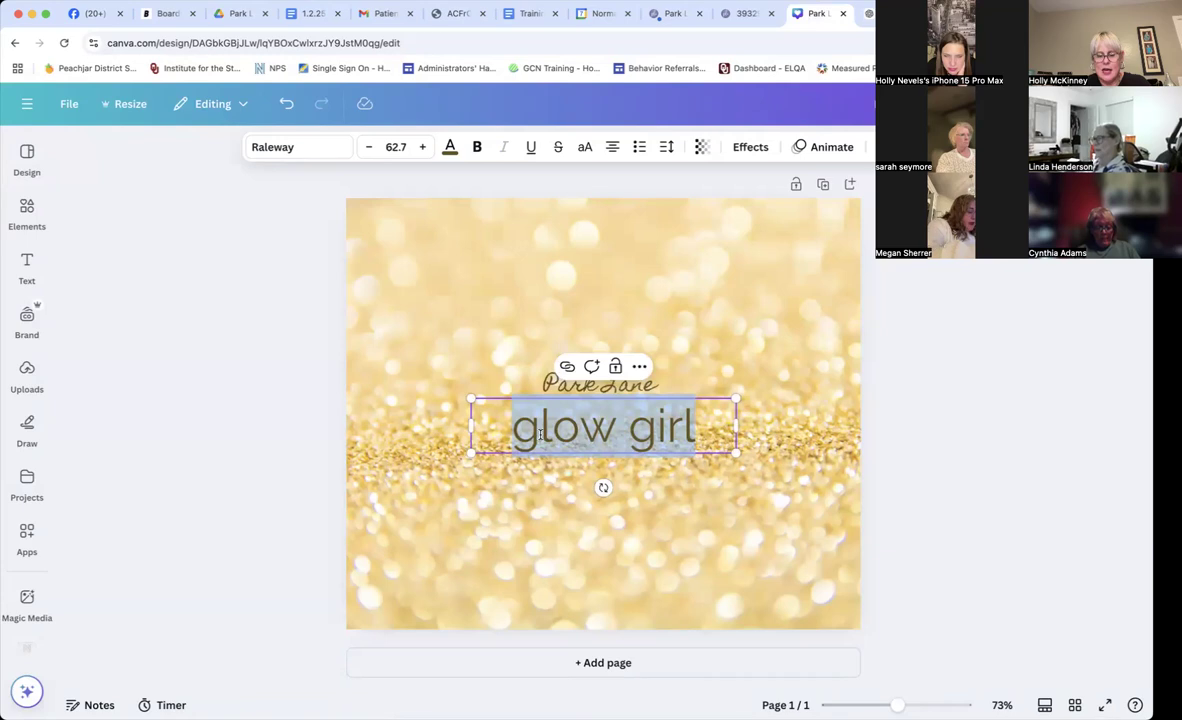
type("Social Sale")
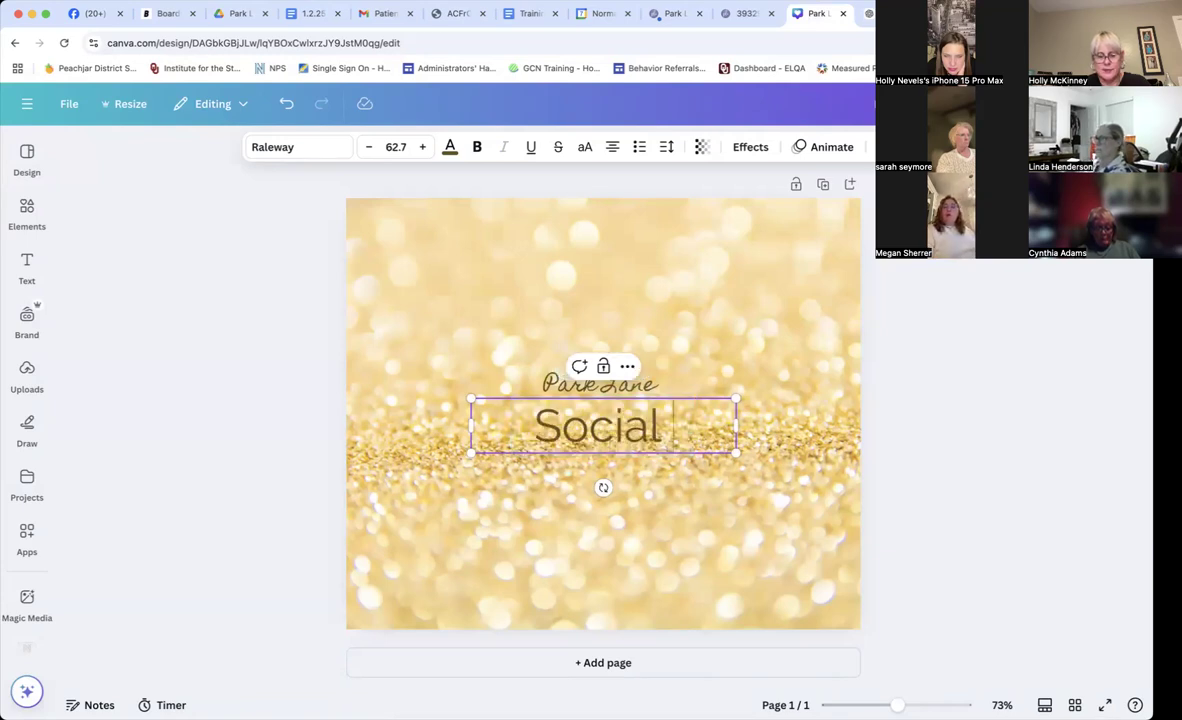
left_click(436, 367)
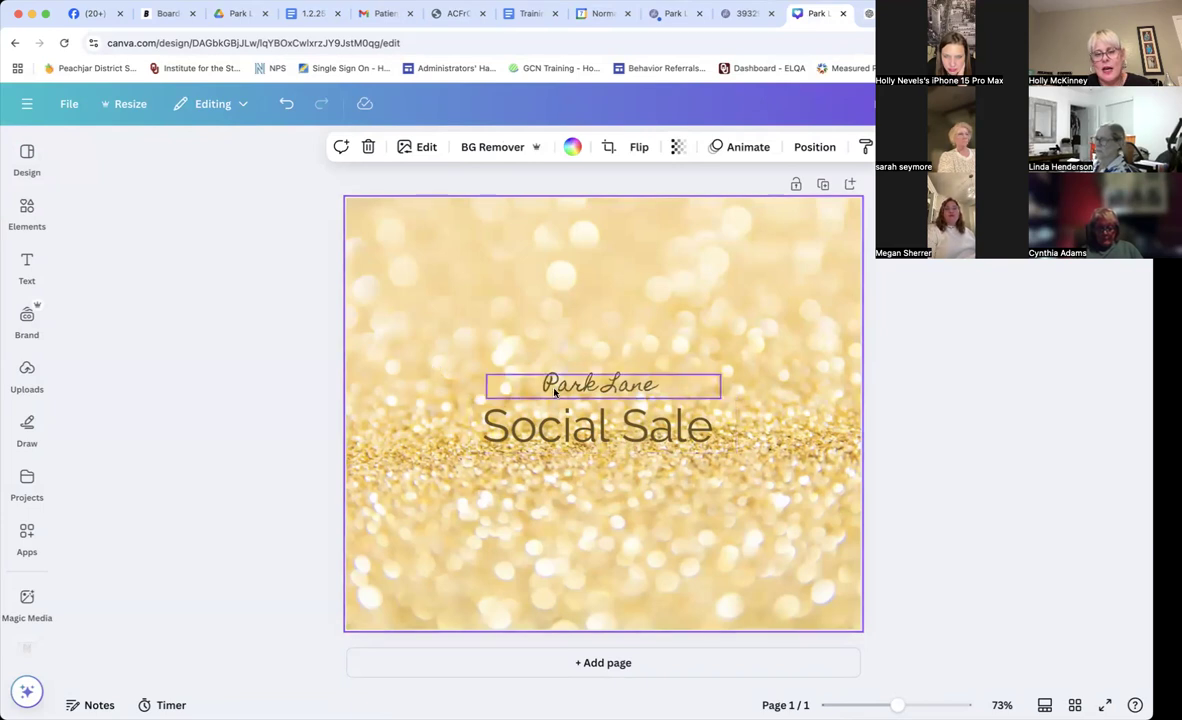
- Set the font size of the "Park Lane" text to 90
double_click(520, 386)
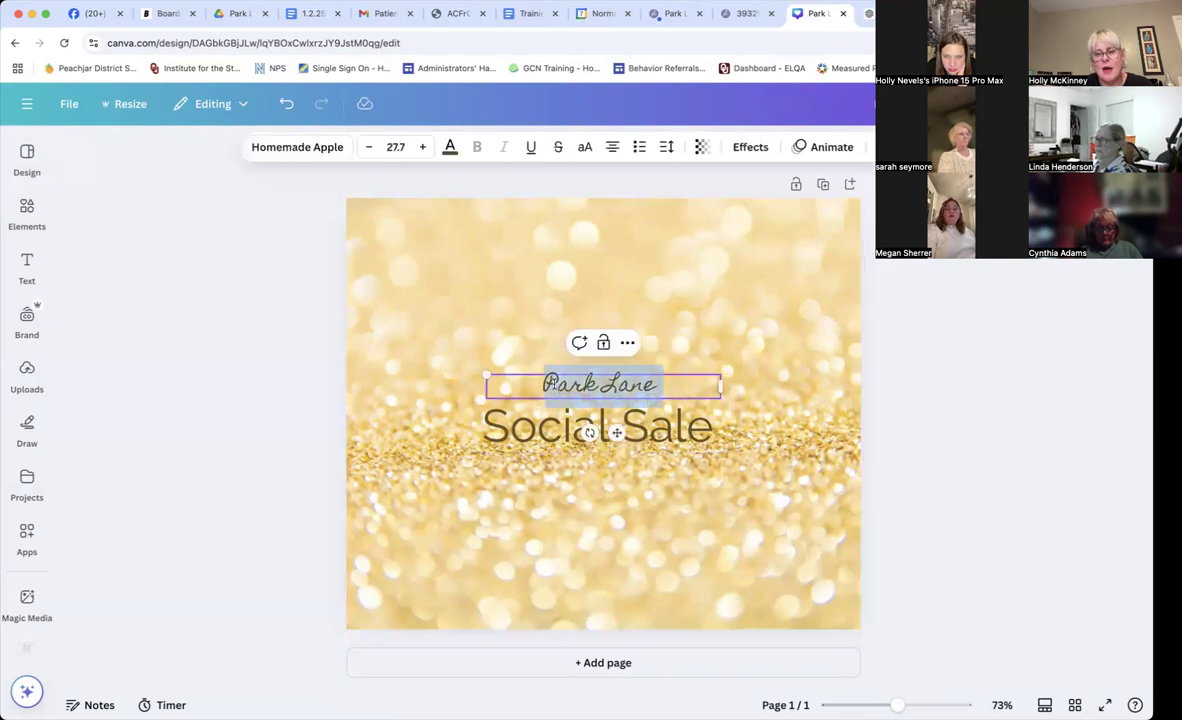
left_click(394, 148)
left_click(422, 148)
left_click(422, 148)
left_click(394, 147)
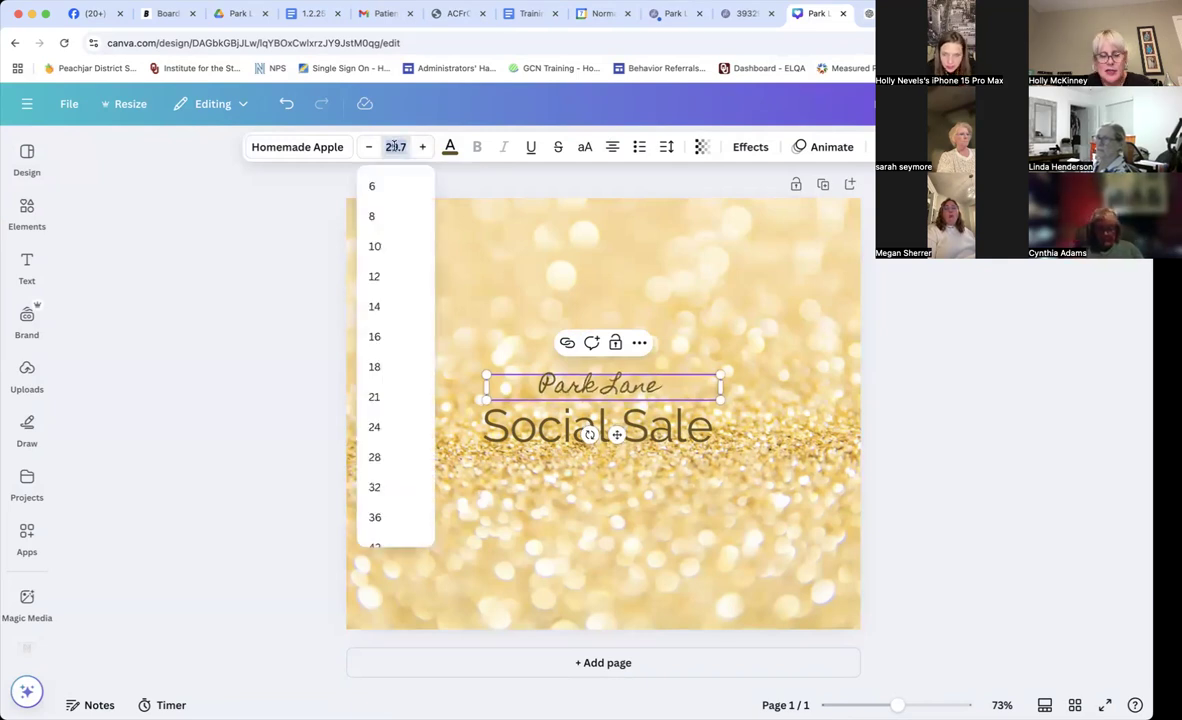
key("Return")
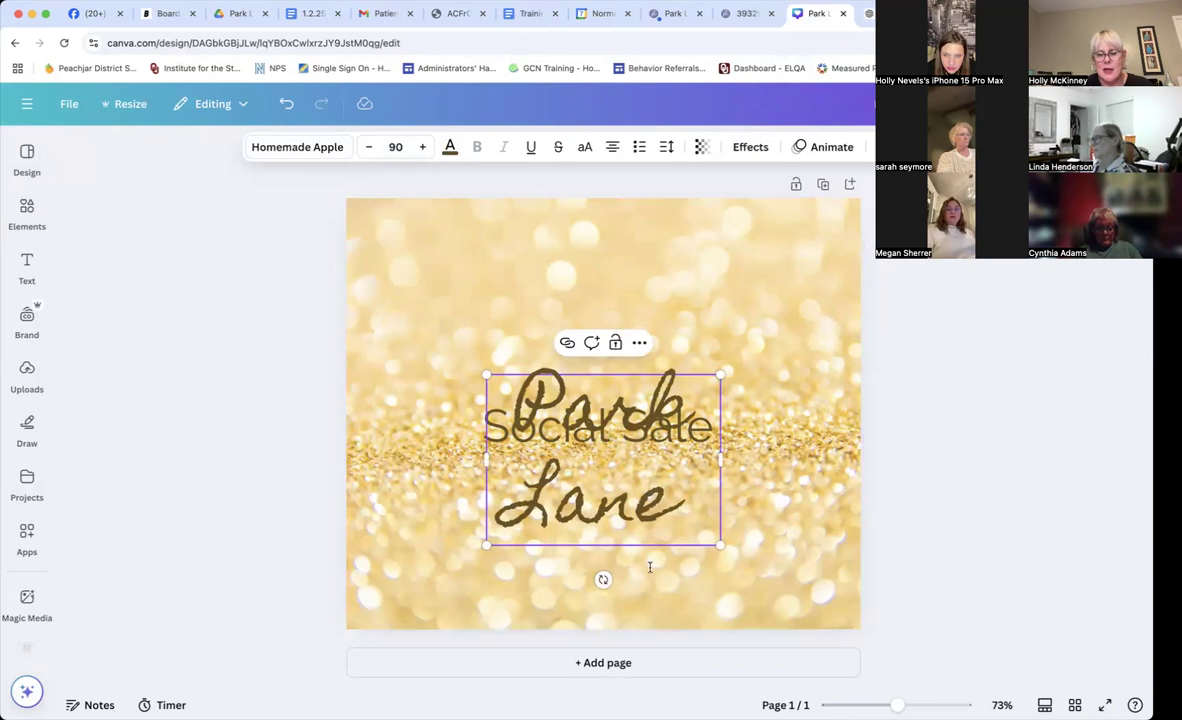
- Move the "Park Lane" text above "Social Sale", widen its box to fit one line and center it roughly on the page
left_click(634, 515)
left_click(757, 517)
left_click(640, 512)
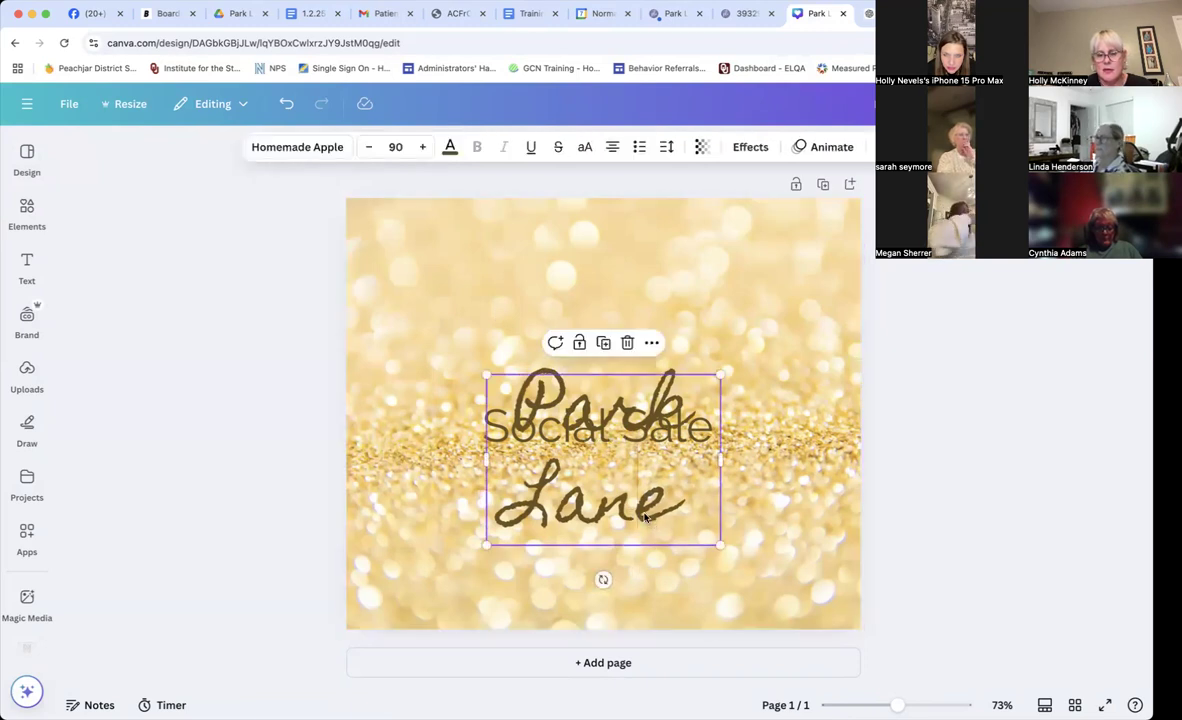
left_click_drag(640, 512, 622, 375)
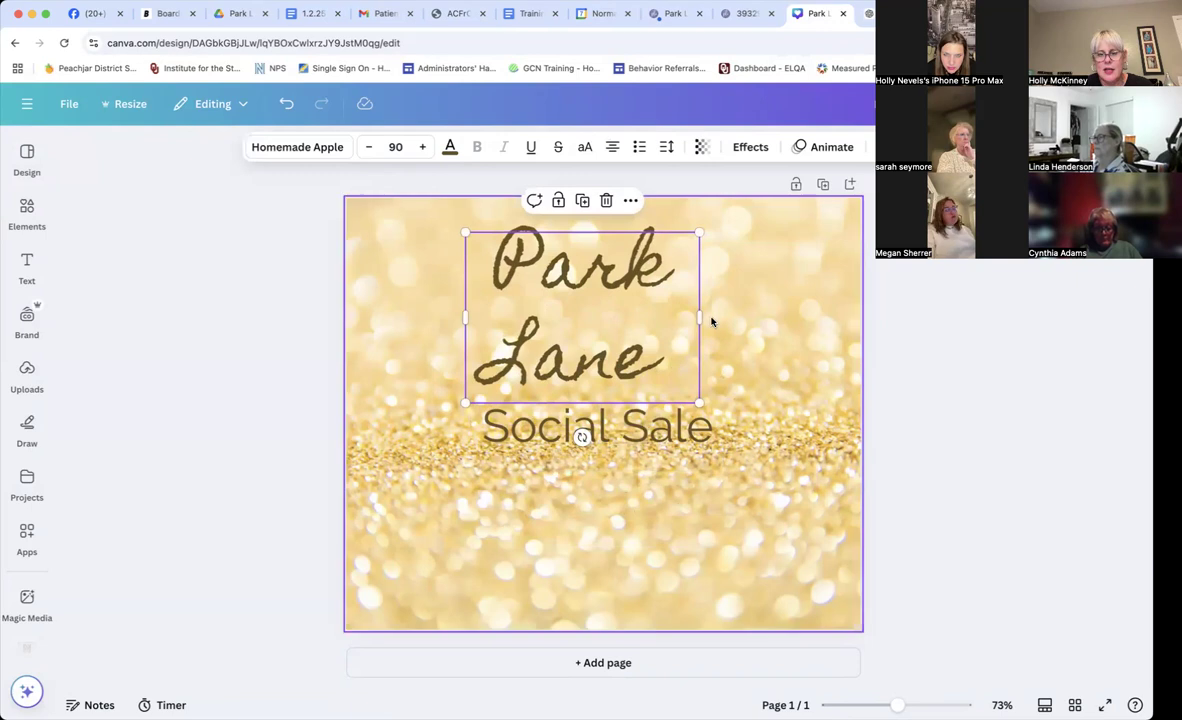
left_click_drag(699, 317, 838, 311)
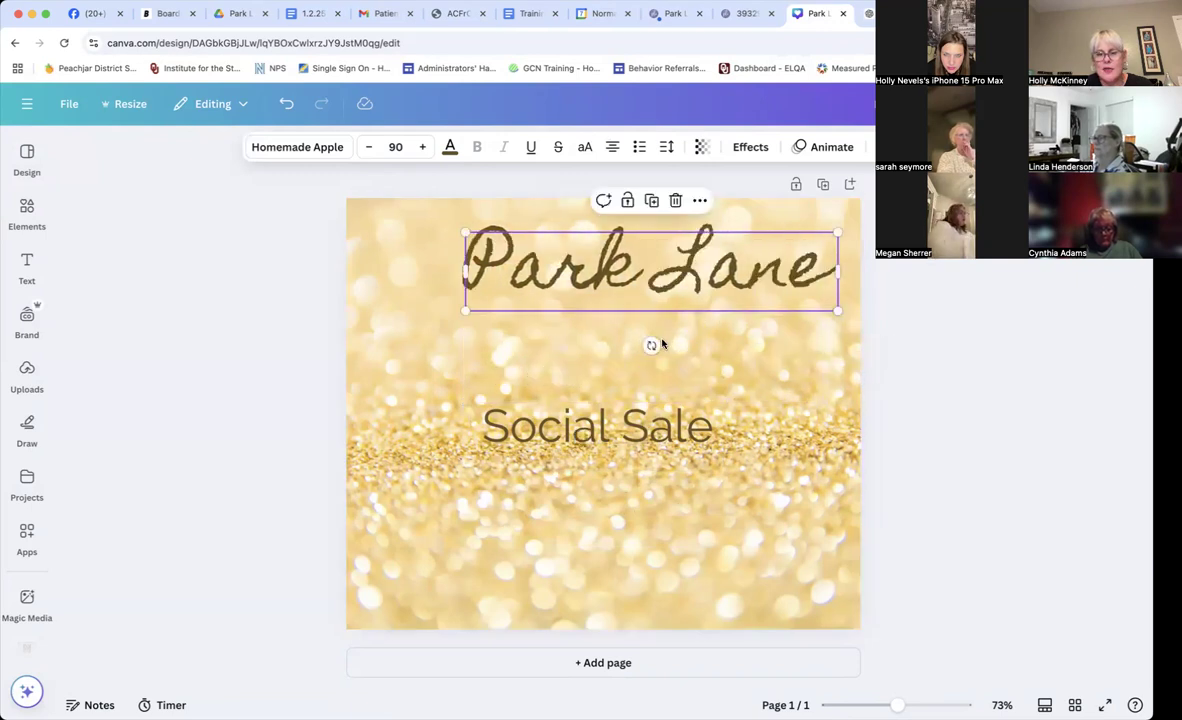
left_click(705, 335)
left_click_drag(695, 295, 655, 335)
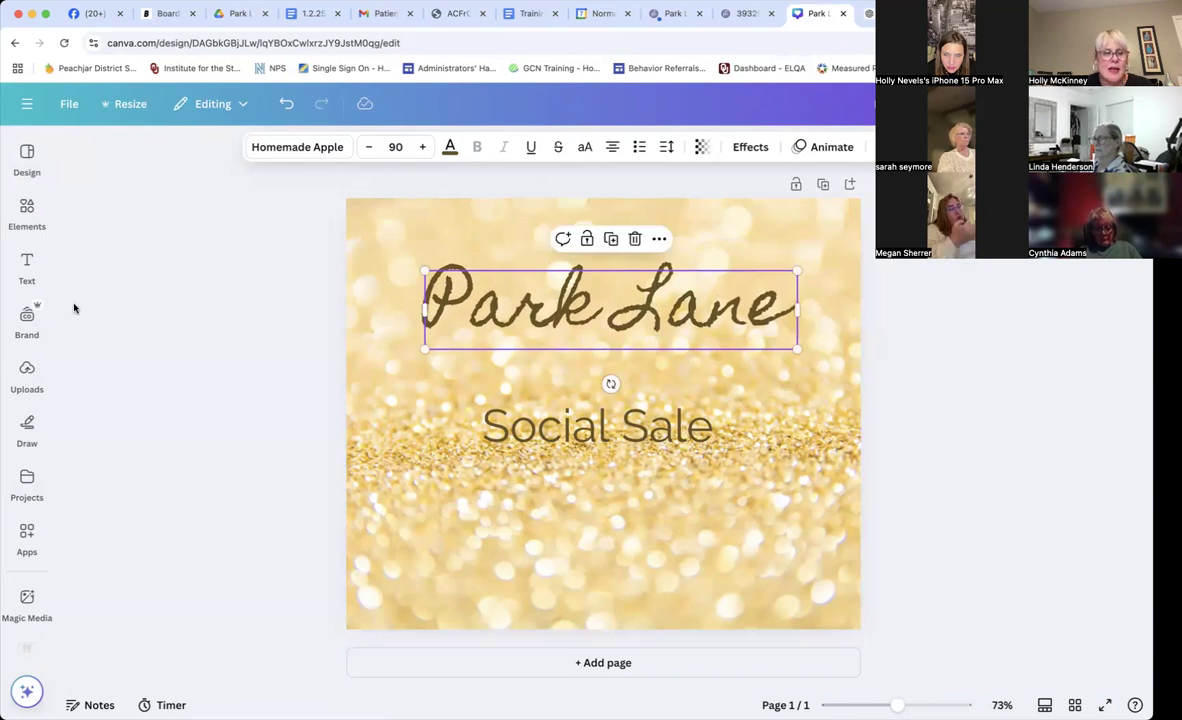
- Add the uploaded picture of the Embraceable, Maes and Paws bracelets and move it below the "Social Sale" text
left_click(27, 375)
left_click(23, 316)
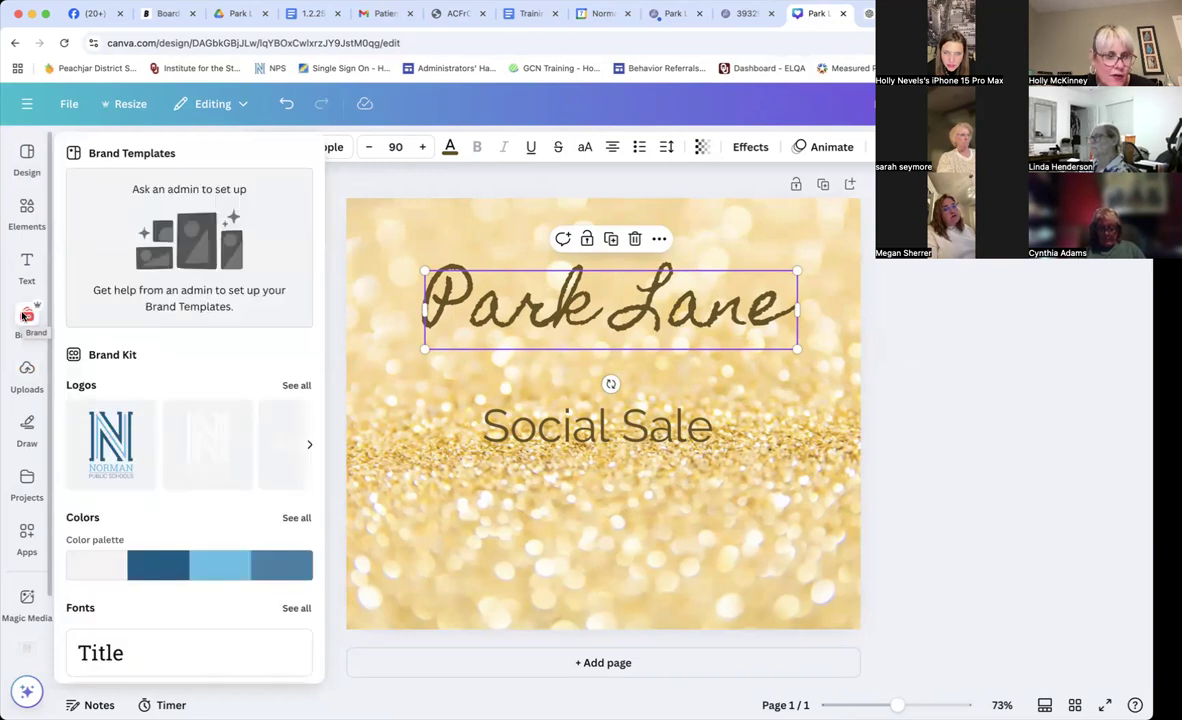
left_click(27, 372)
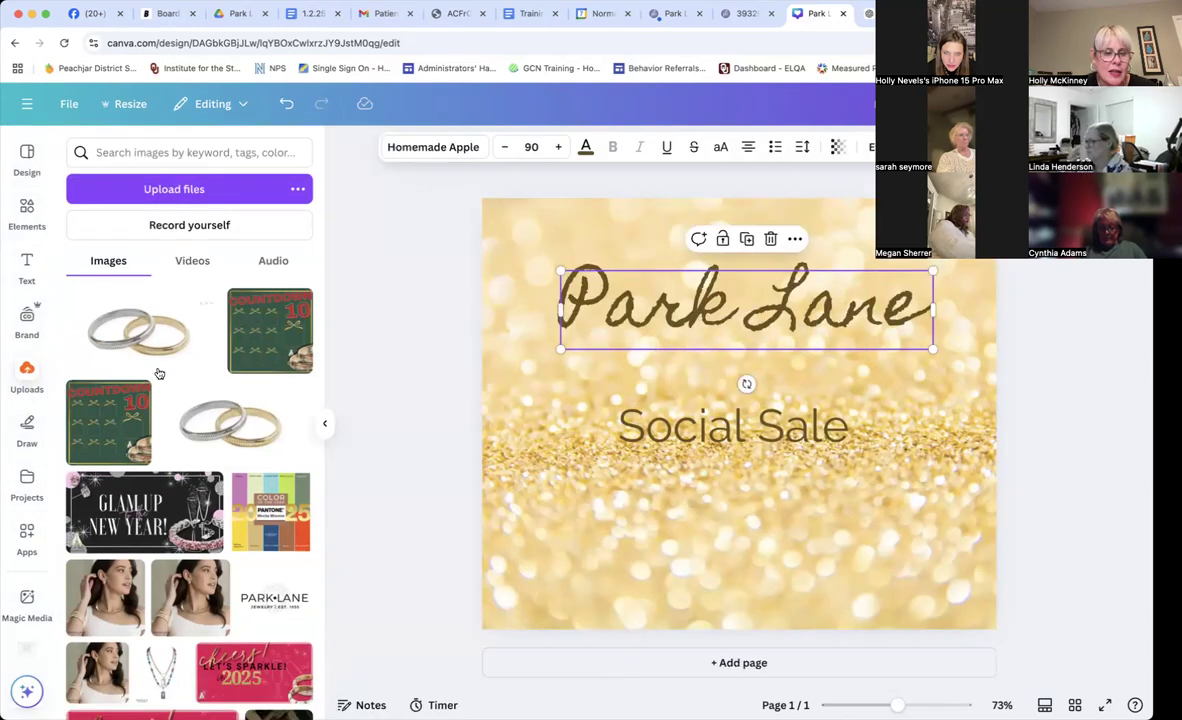
scroll(165, 378, "down", 5)
scroll(170, 383, "down", 10)
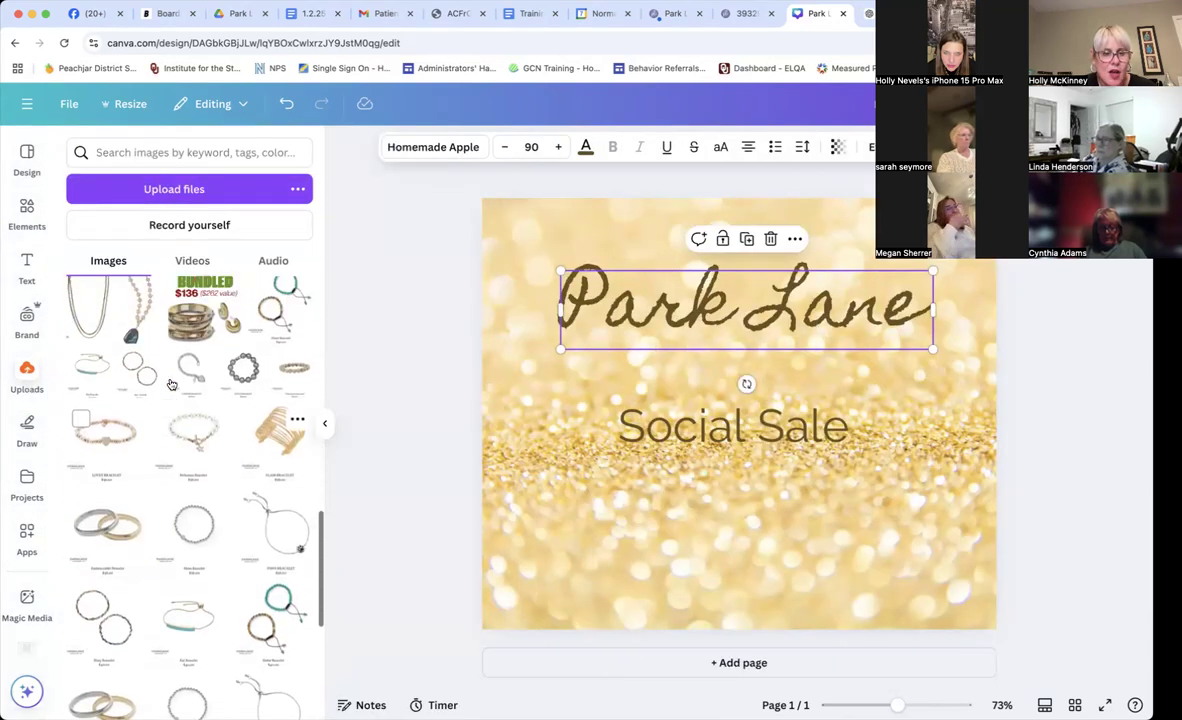
scroll(172, 388, "up", 3)
scroll(172, 388, "down", 4)
scroll(185, 430, "down", 2)
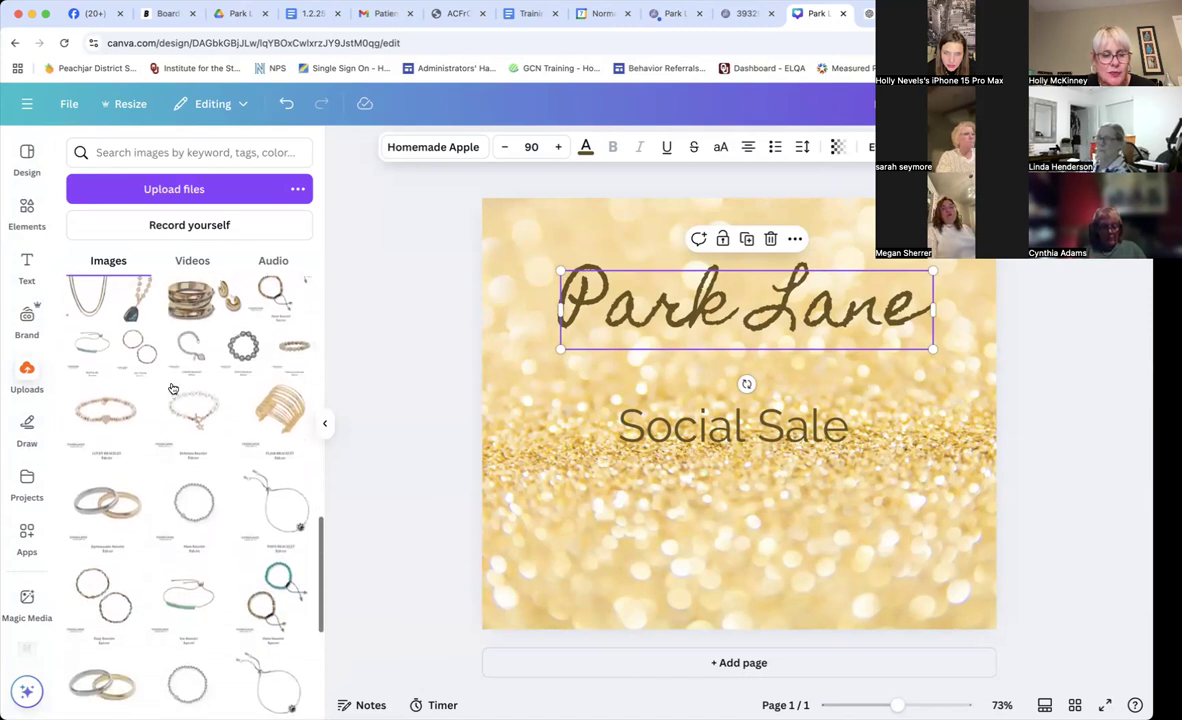
left_click(198, 473)
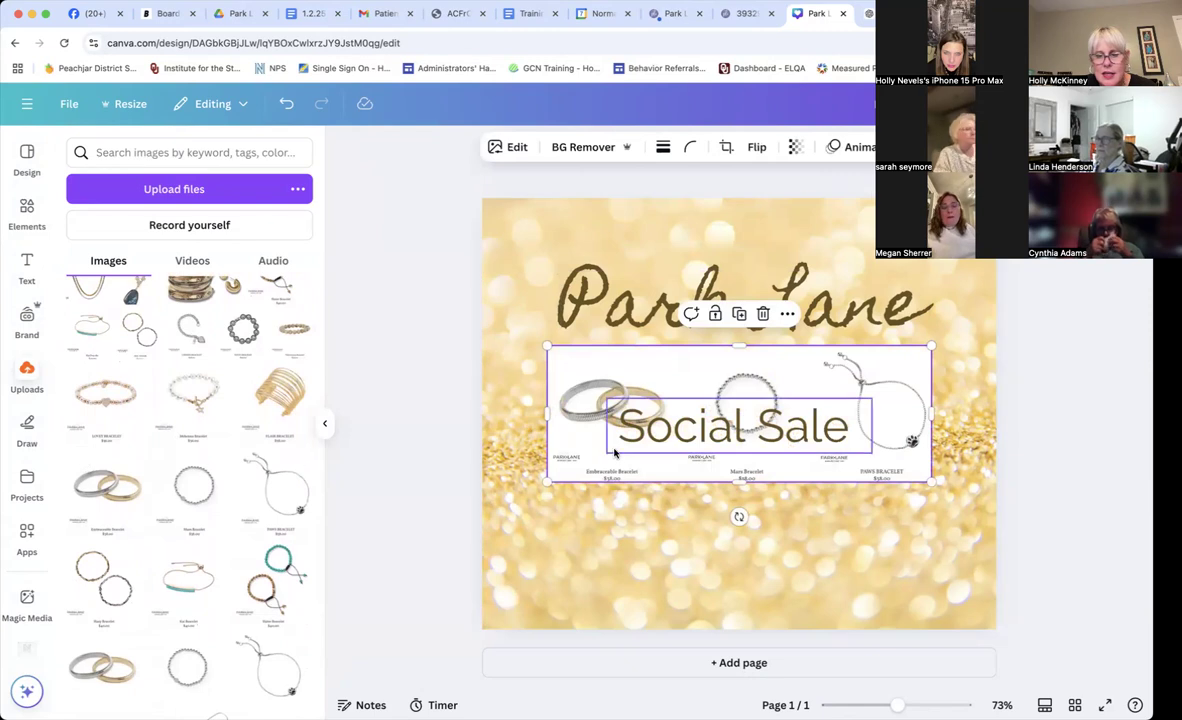
left_click_drag(677, 478, 663, 586)
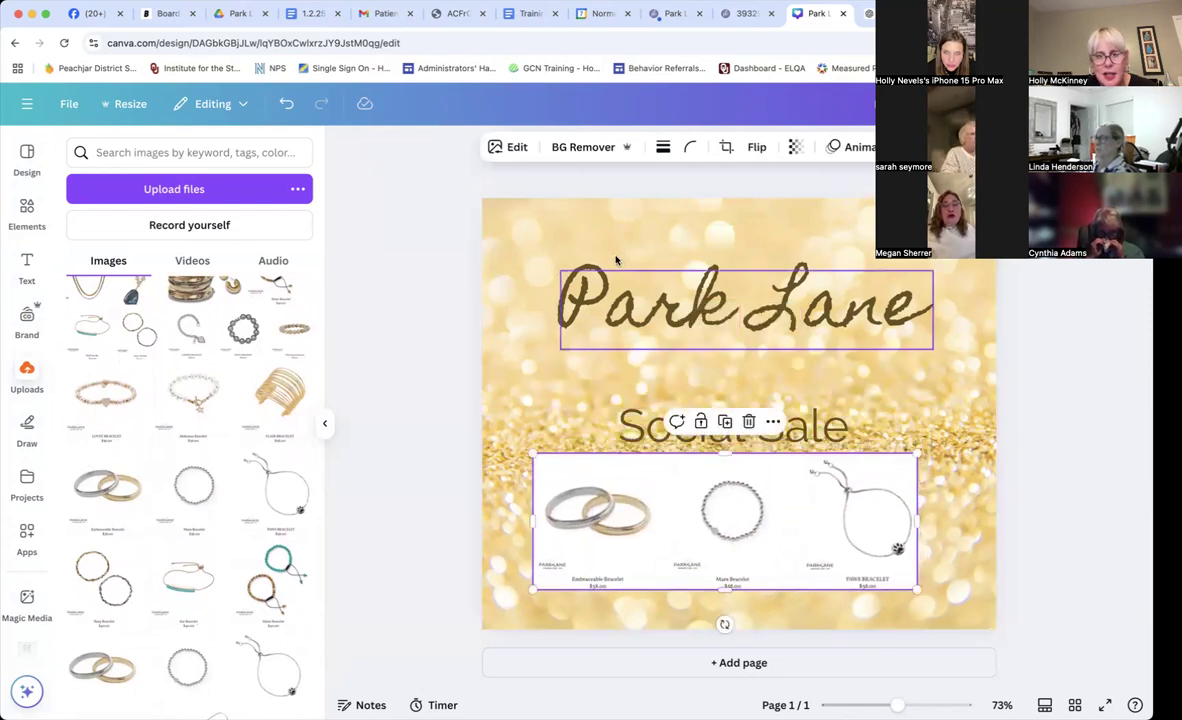
- Remove the white background from the three-bracelet picture and shift it slightly lower on the page
left_click(607, 148)
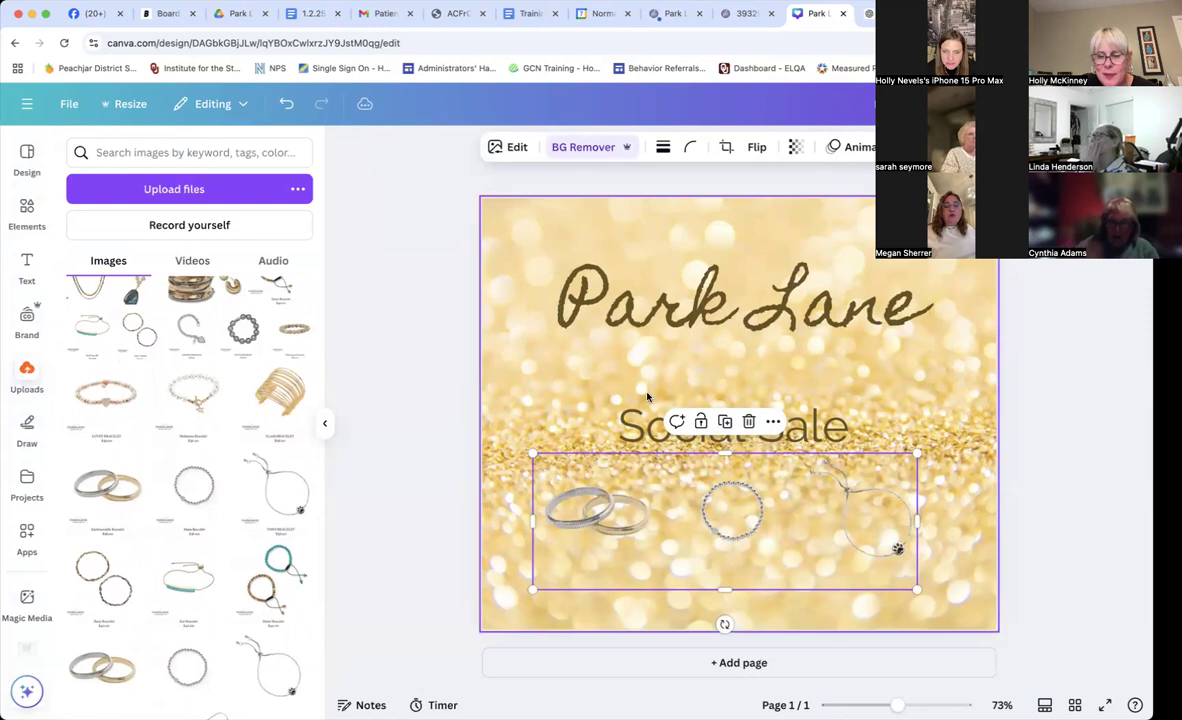
mouse_move(665, 530)
left_mouse_down()
mouse_move(700, 540)
mouse_move(677, 545)
left_mouse_up()
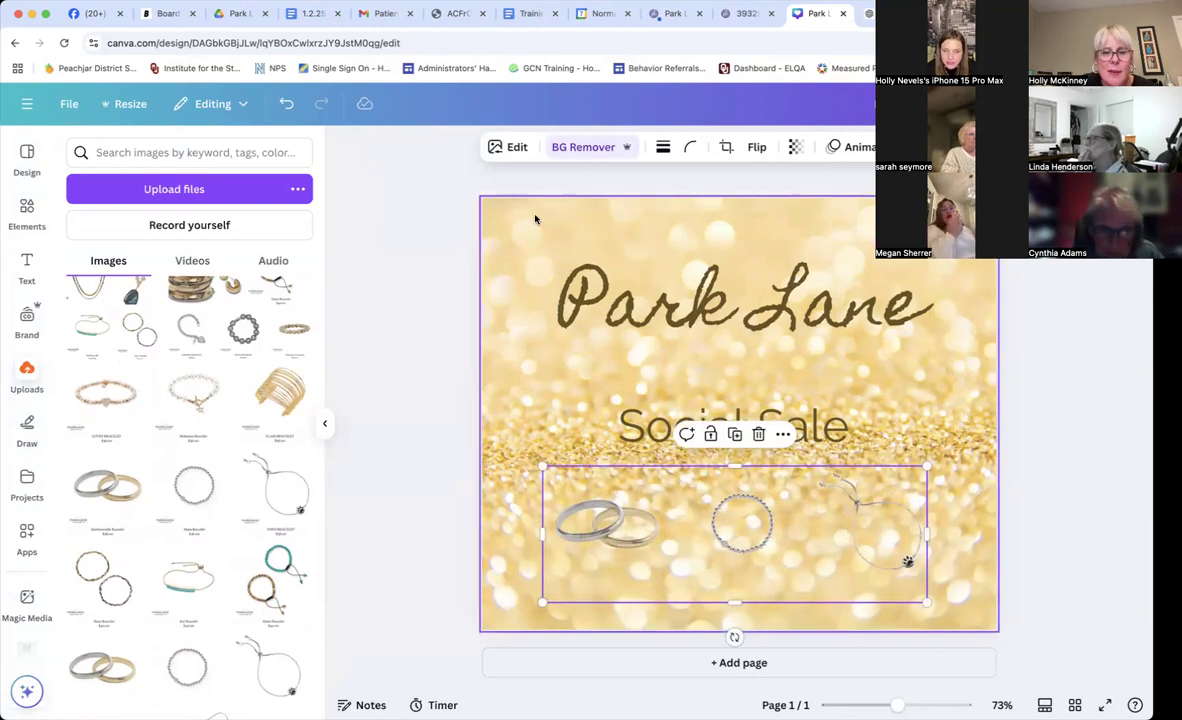
left_click(493, 197)
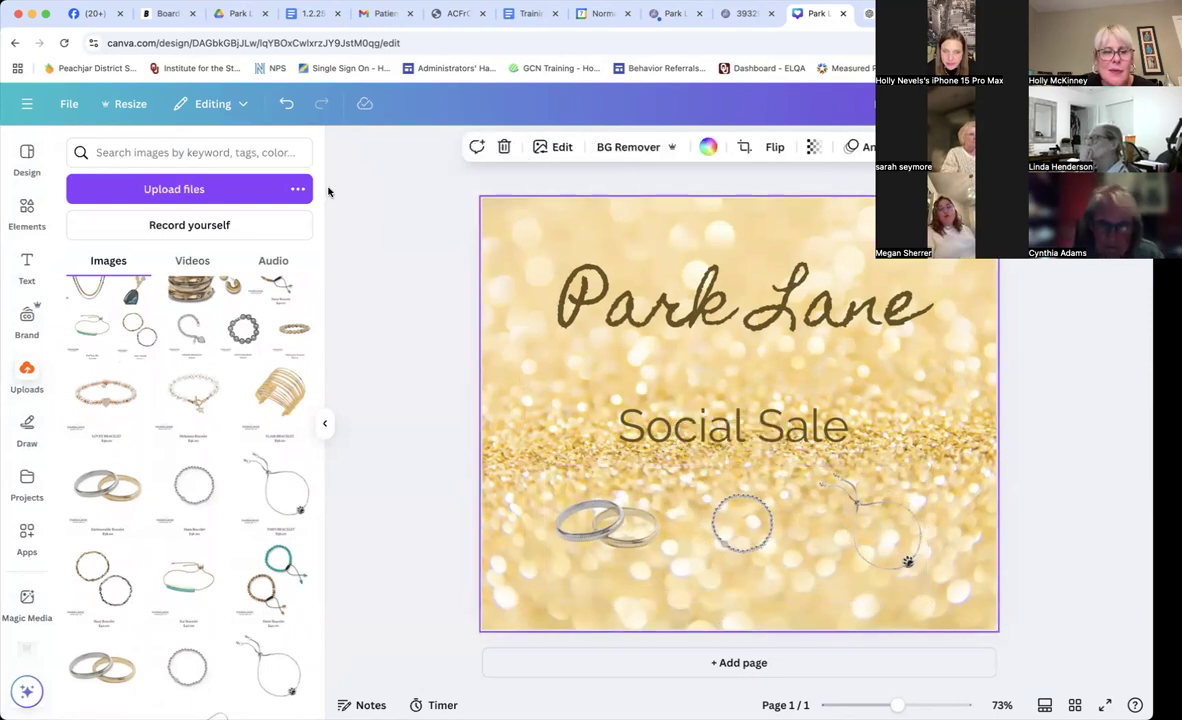
- Return to the "sparkle" template results and replace the current page with the gold star "Shine bright" template
left_click(27, 155)
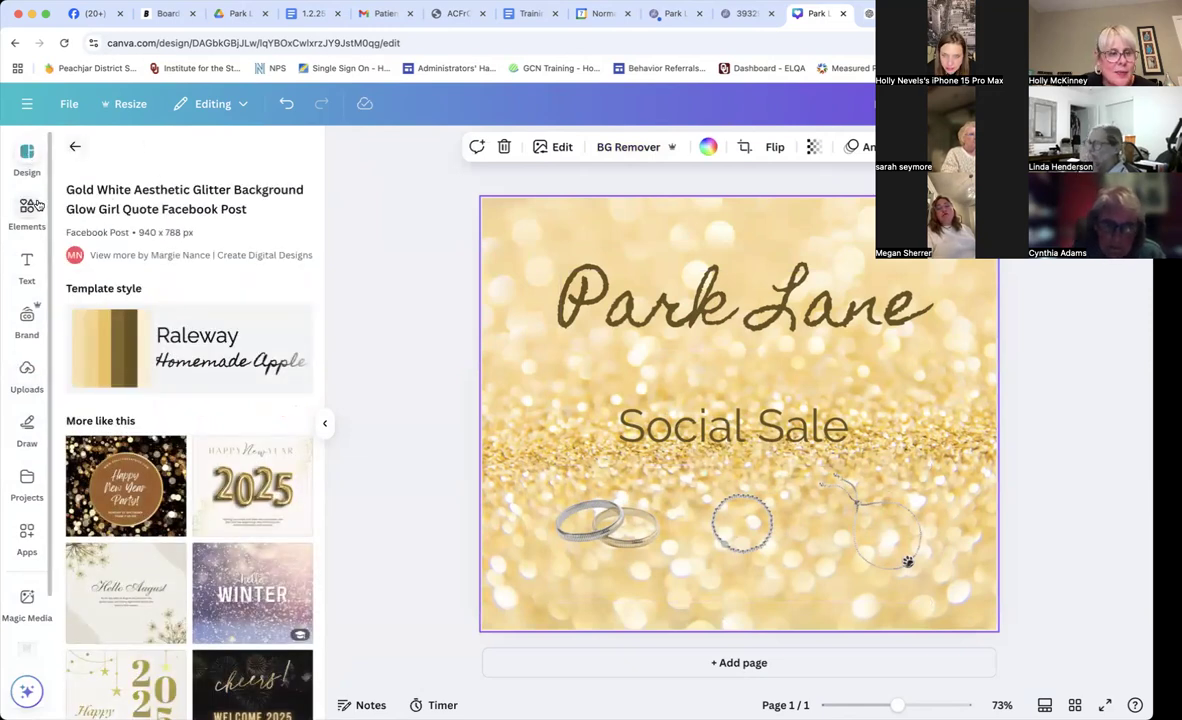
left_click(75, 150)
scroll(138, 300, "up", 3)
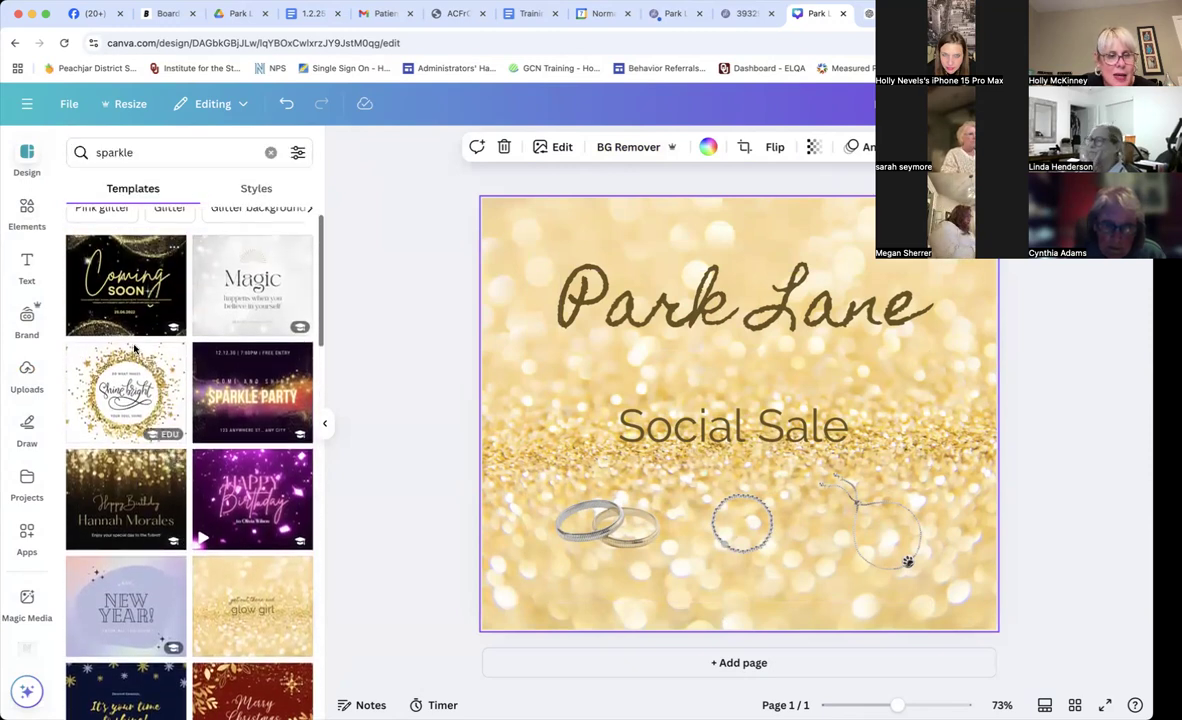
left_click(127, 386)
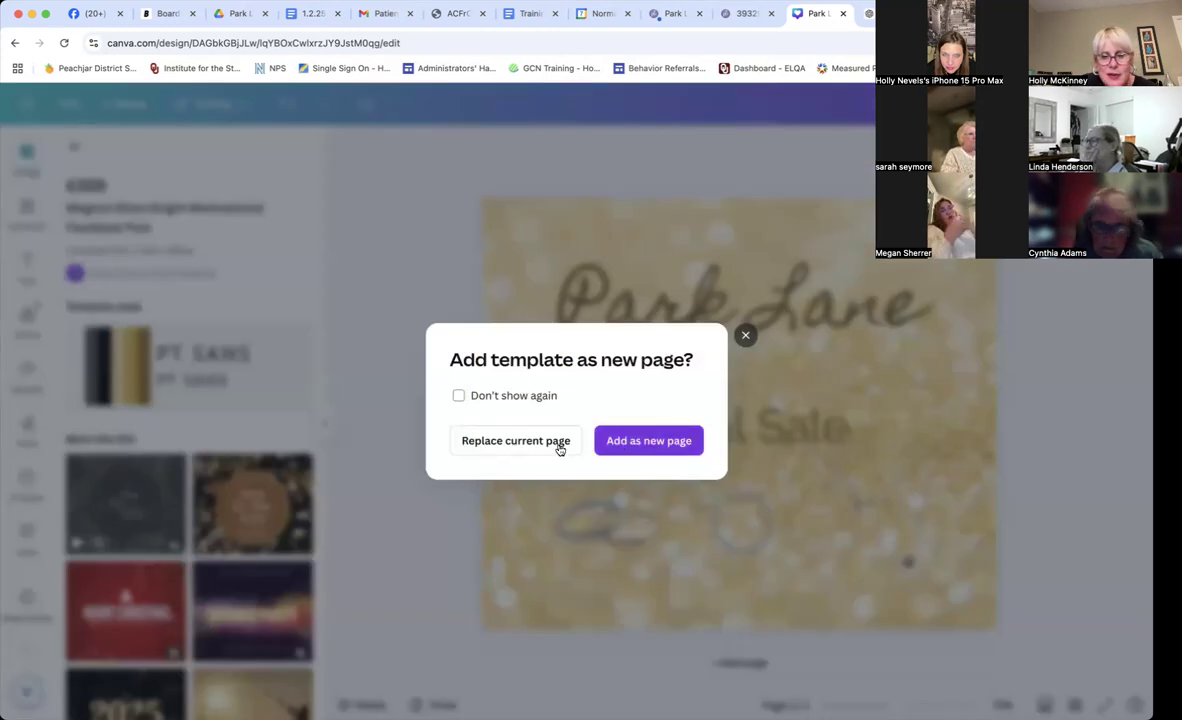
left_click(516, 441)
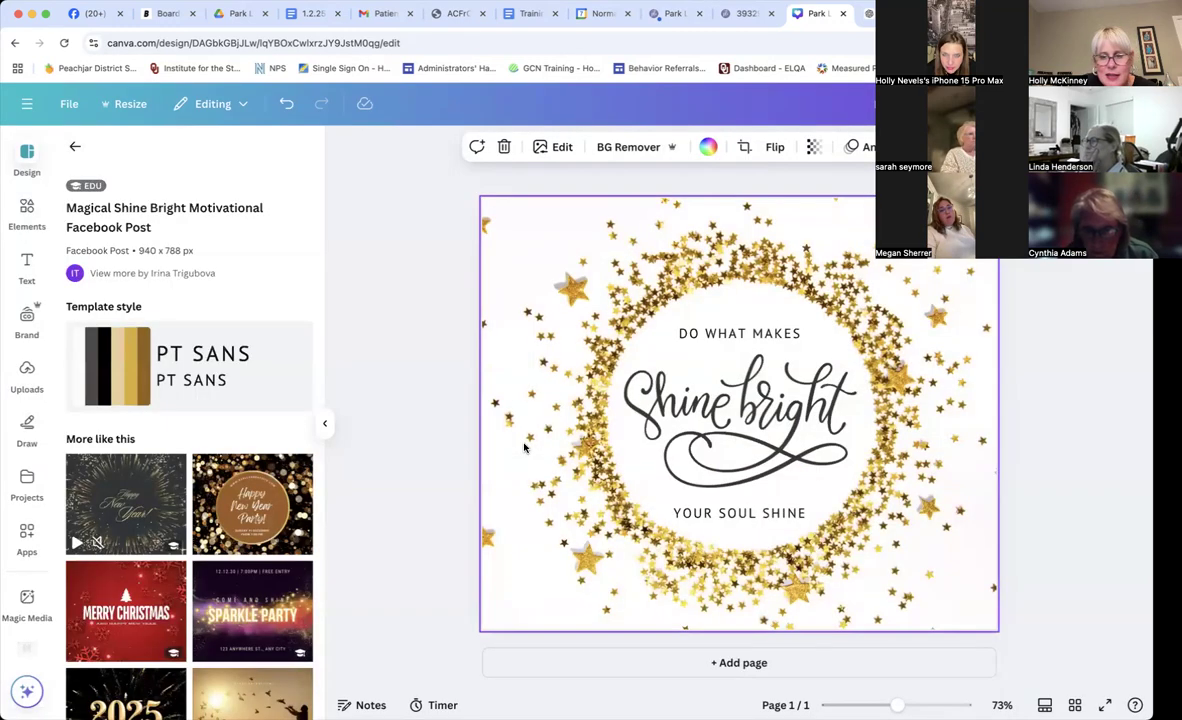
left_click(762, 388)
type("K")
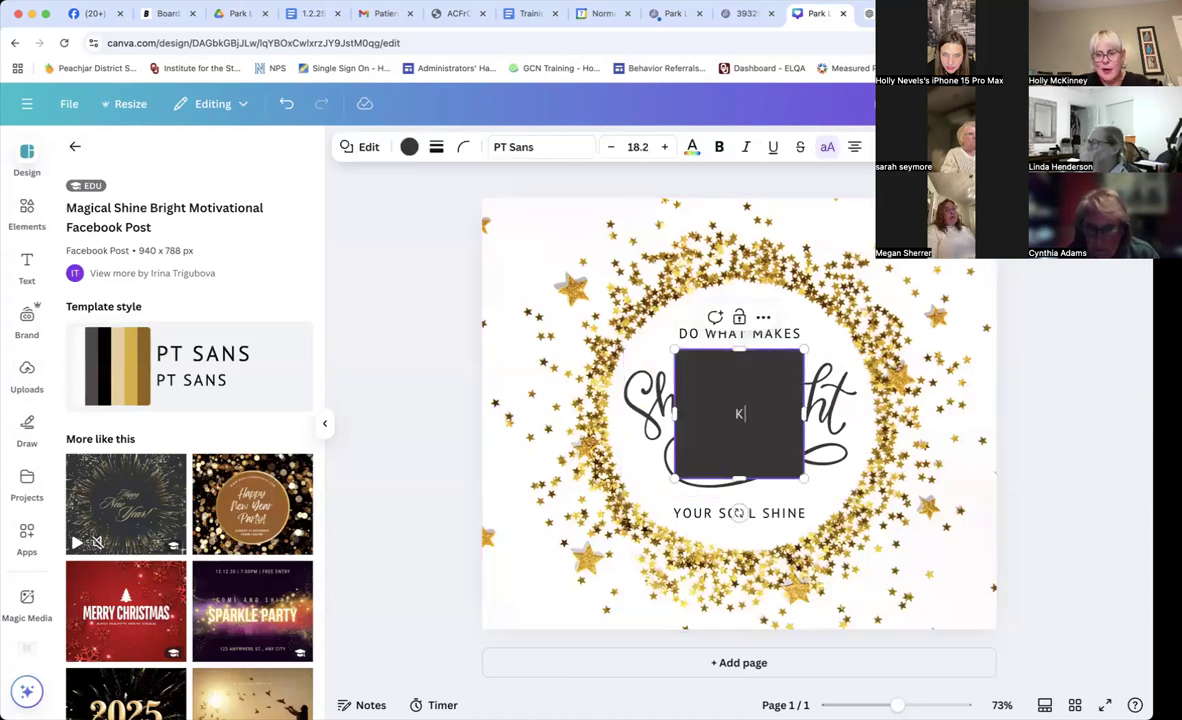
left_click(745, 390)
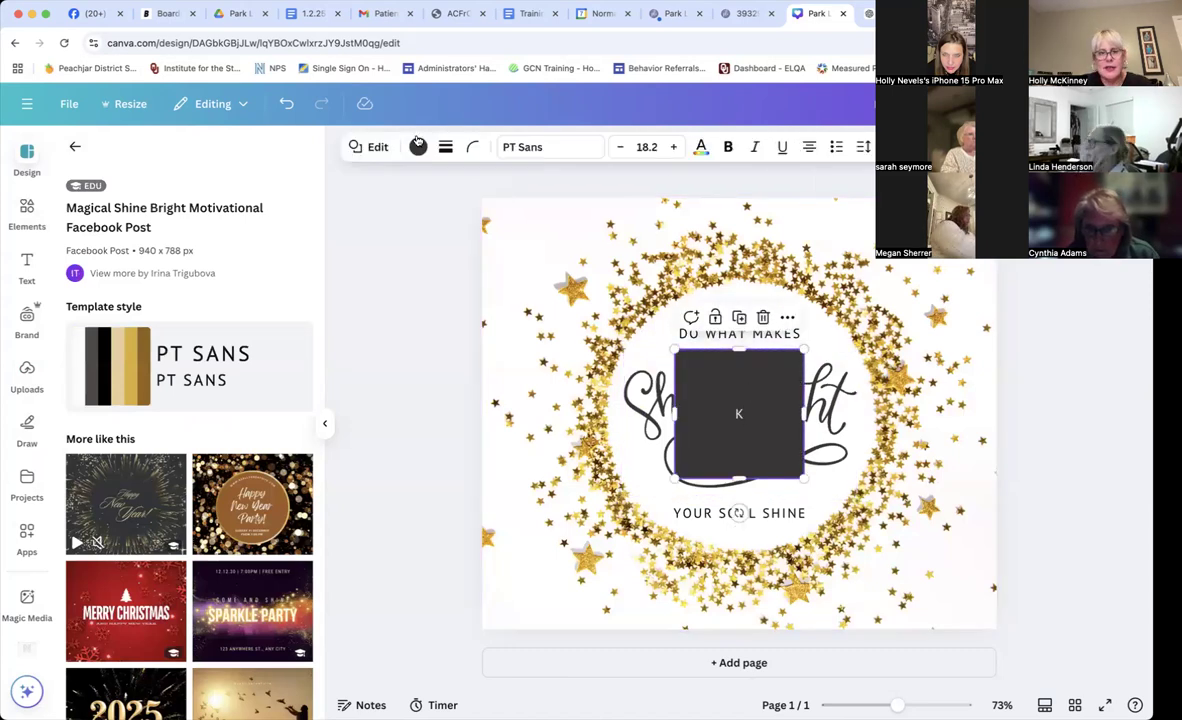
left_click(286, 104)
left_click(287, 105)
- Delete the "Shine bright" lettering graphic from the center of the gold star circle
left_click(712, 418)
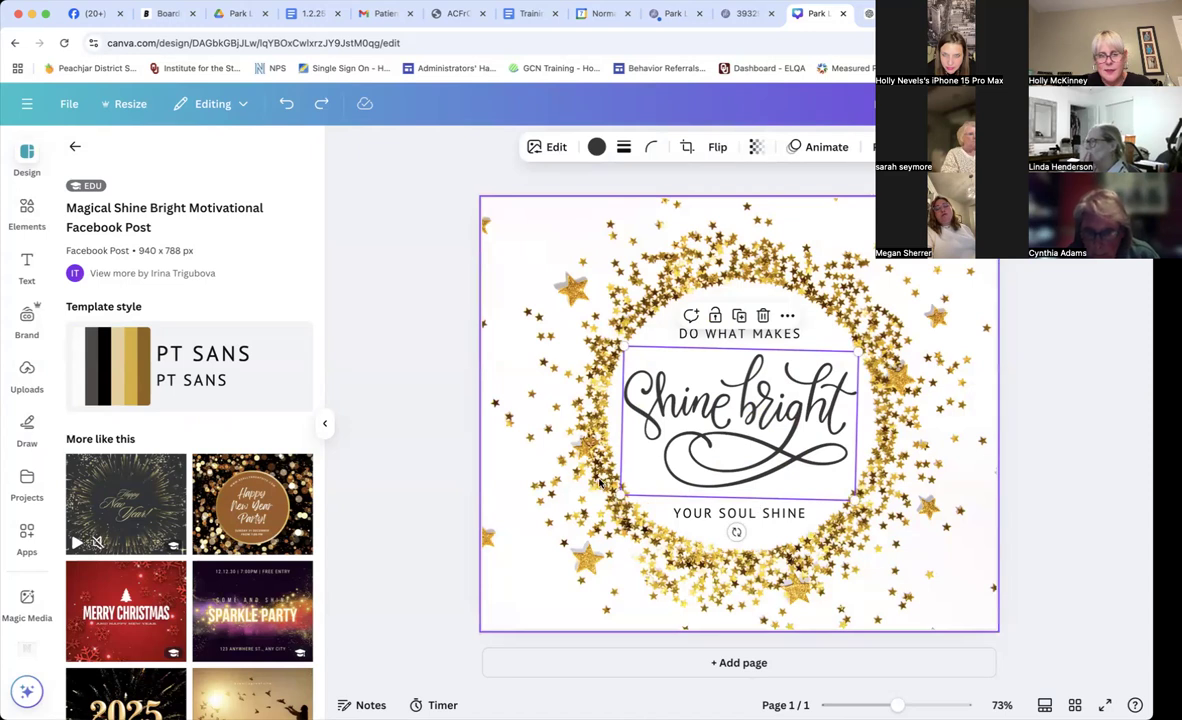
left_click(487, 495)
left_click(328, 426)
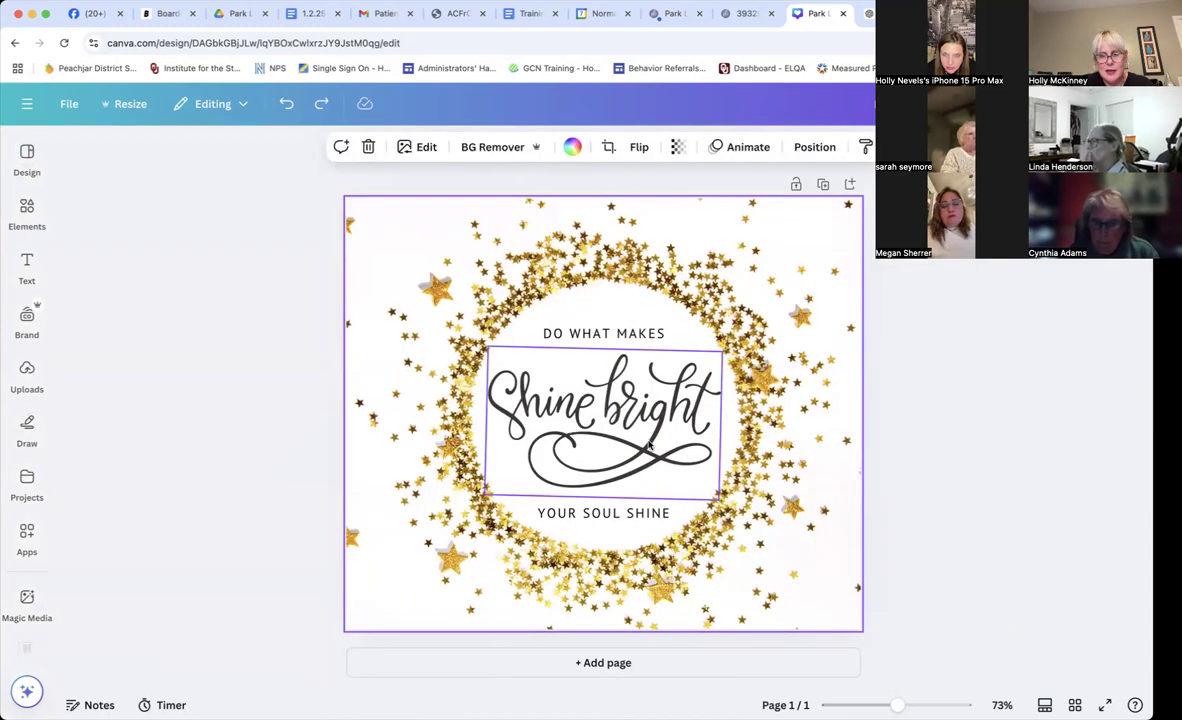
left_click(630, 430)
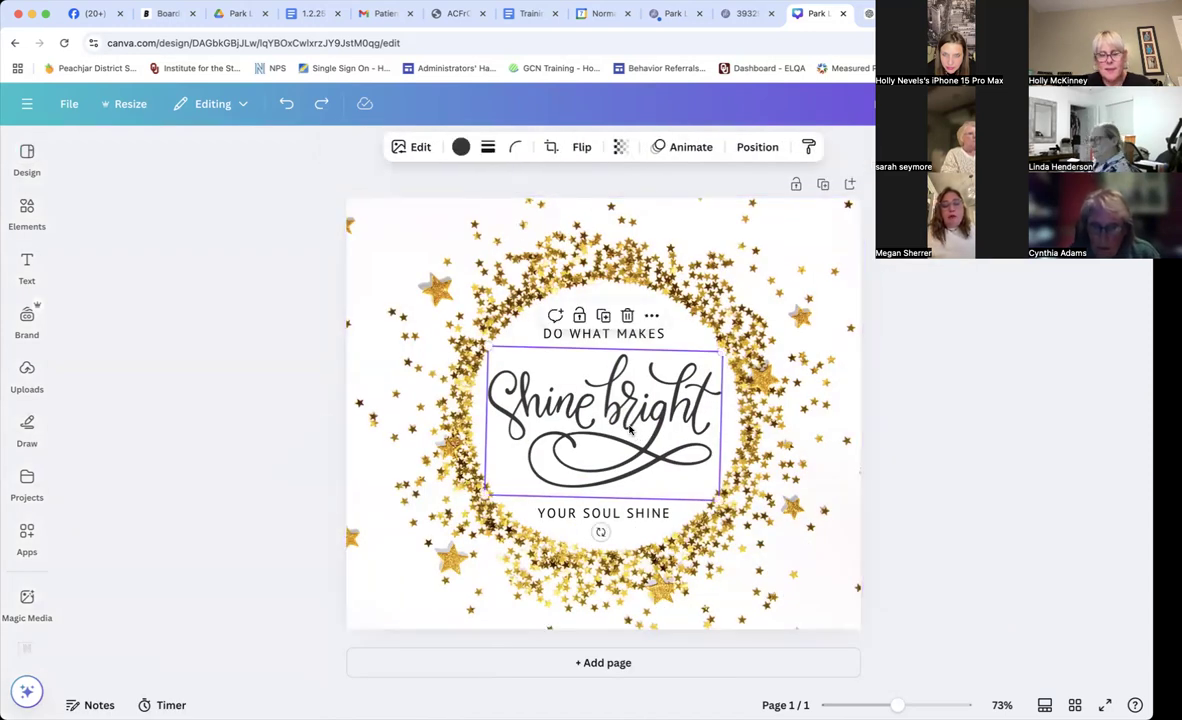
left_click(627, 315)
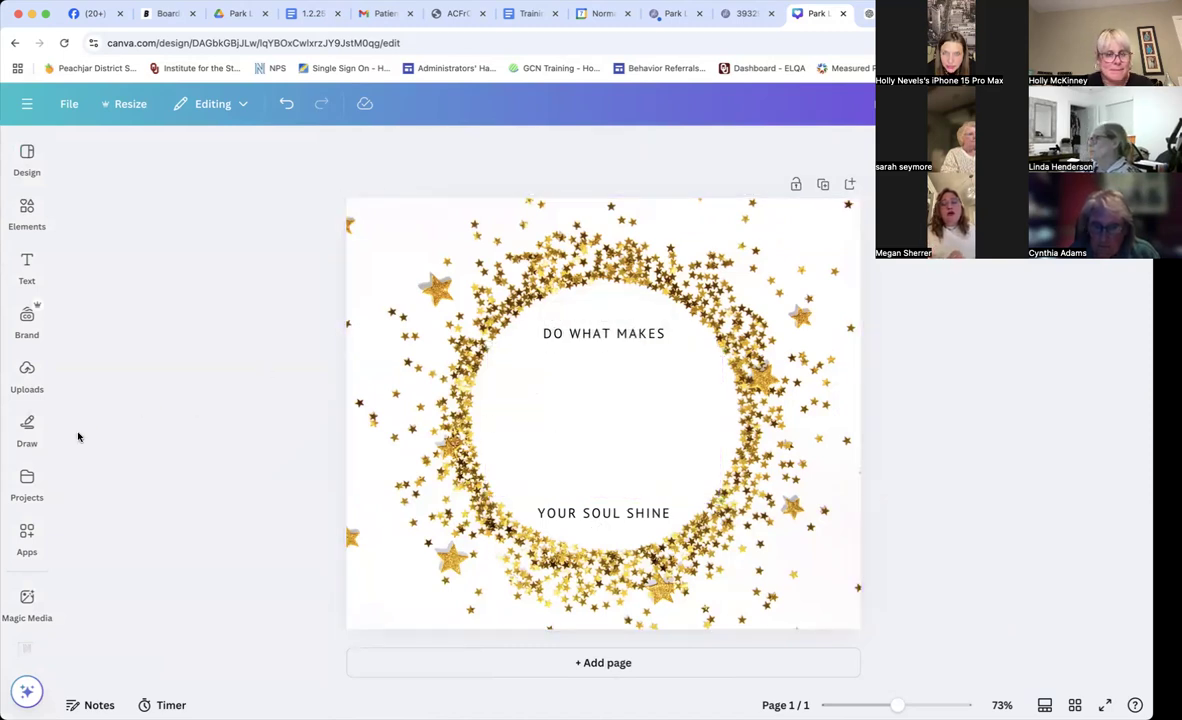
- Add the Park Lane Jewelry logo from the uploaded images to the center of the gold star circle
left_click(28, 372)
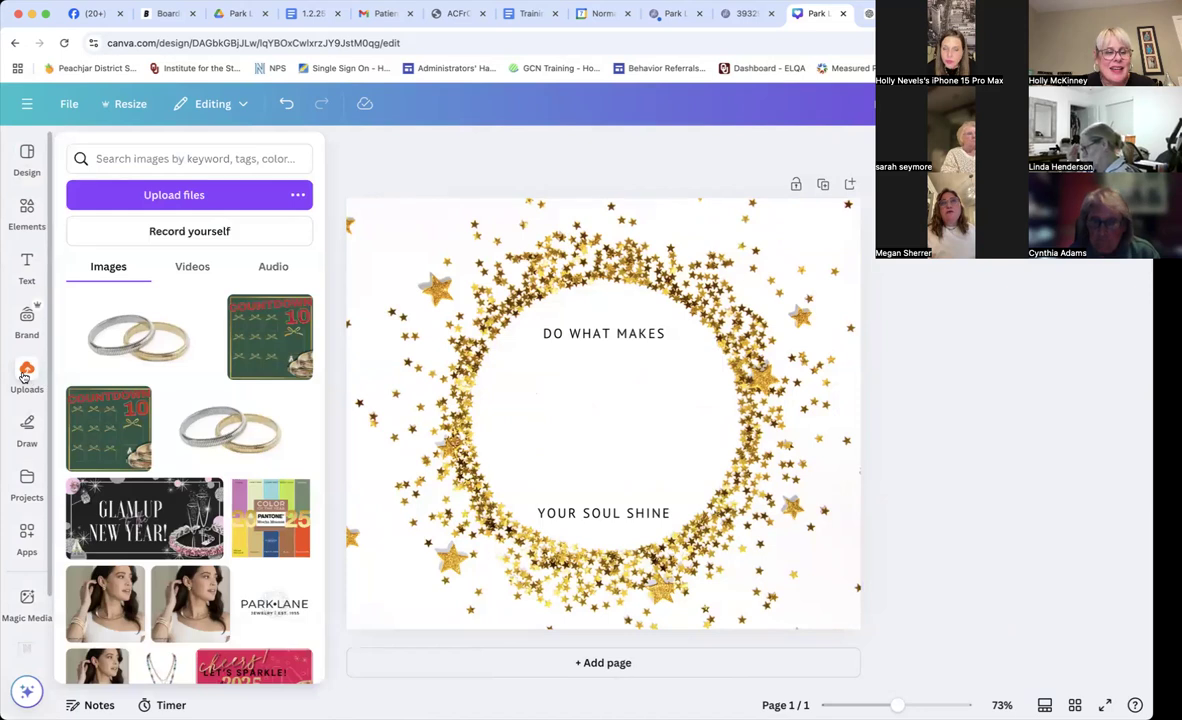
scroll(178, 387, "down", 3)
left_click(274, 414)
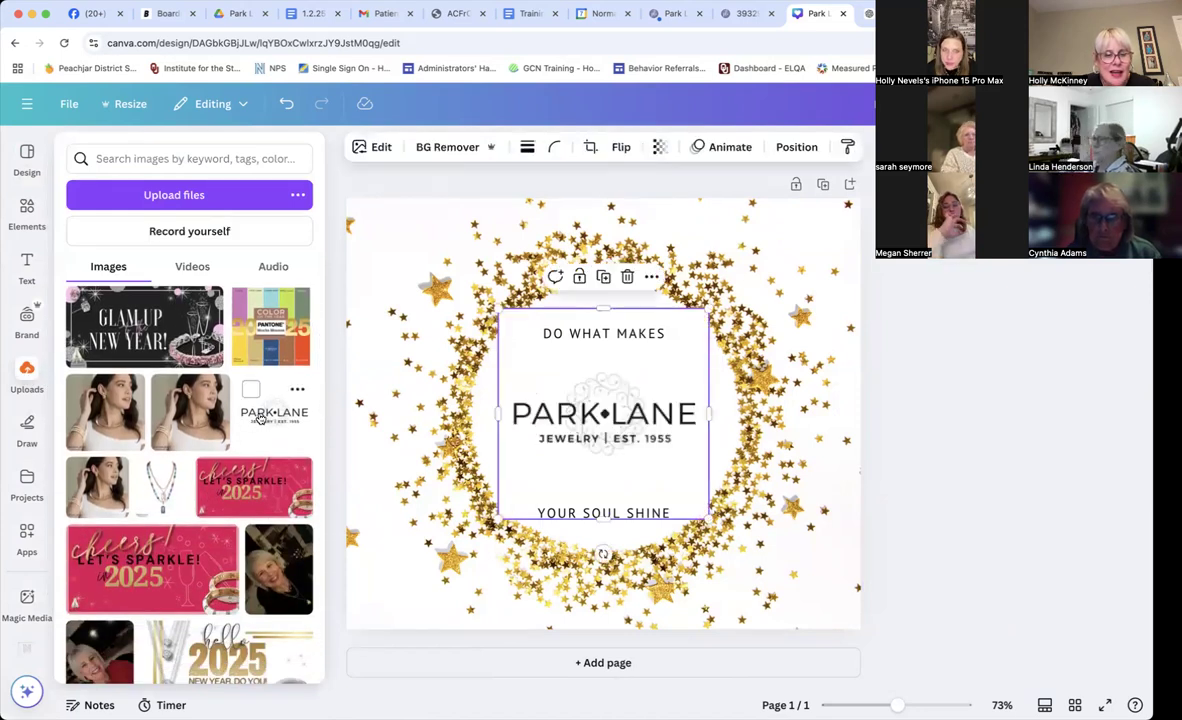
- Shrink the Park Lane Jewelry logo and place it in the lower left corner of the gold star page
left_click_drag(551, 433, 414, 530)
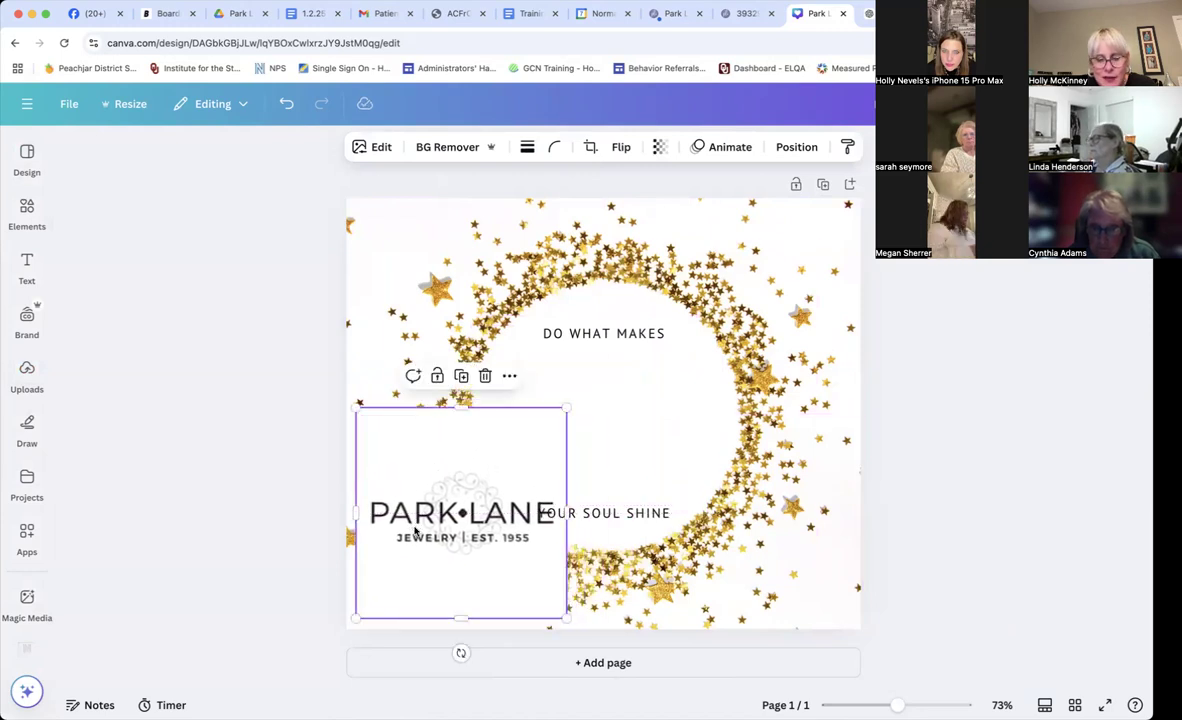
left_click_drag(356, 408, 371, 557)
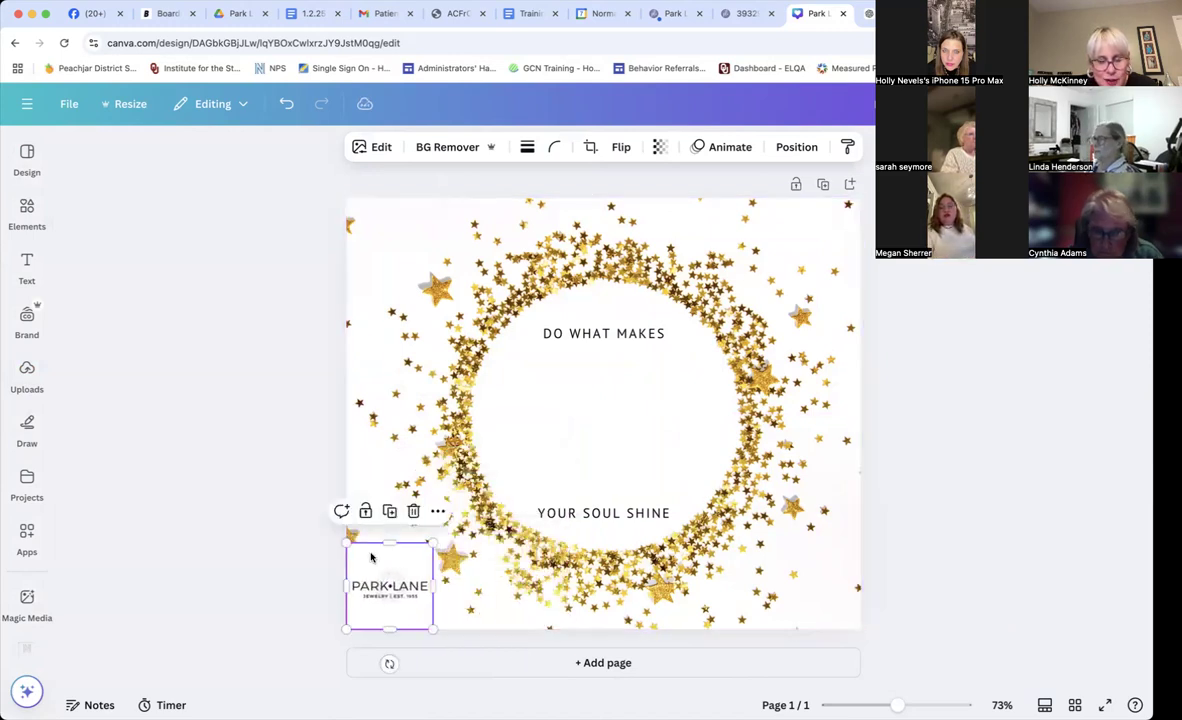
left_click(377, 476)
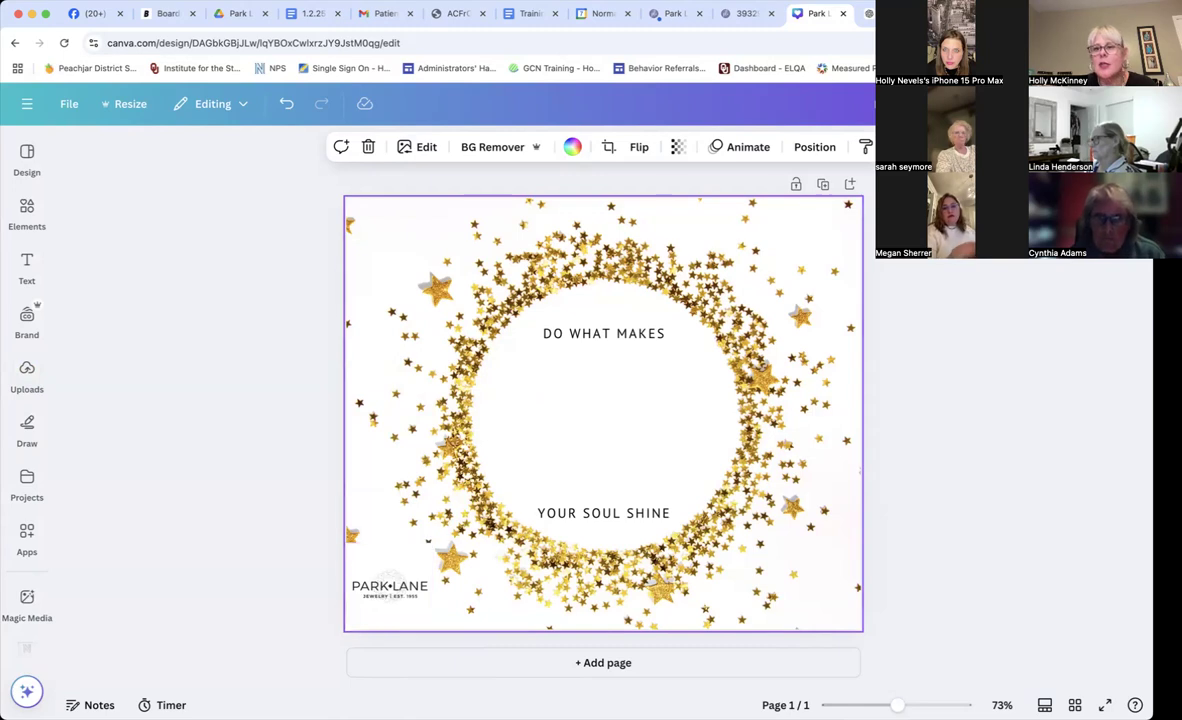
- Switch to the "park lane logo" Google image results and open the Park Lane Jewelry logo with teal glitter hearts
left_click(675, 13)
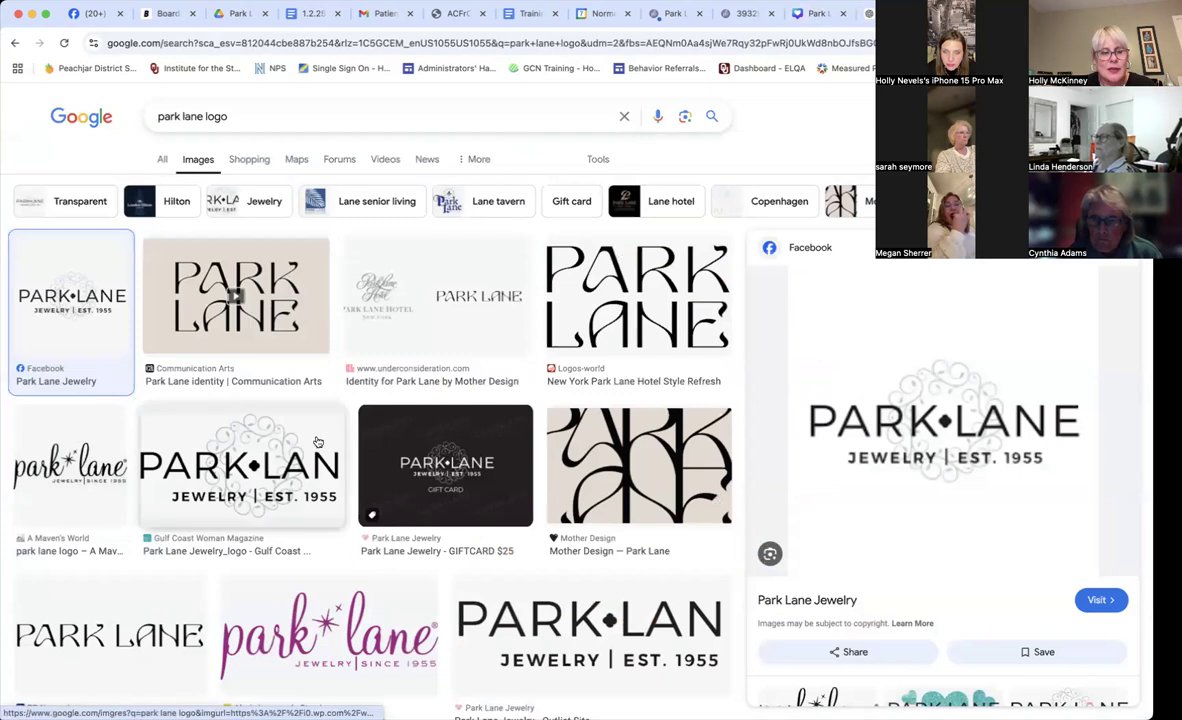
left_click(72, 440)
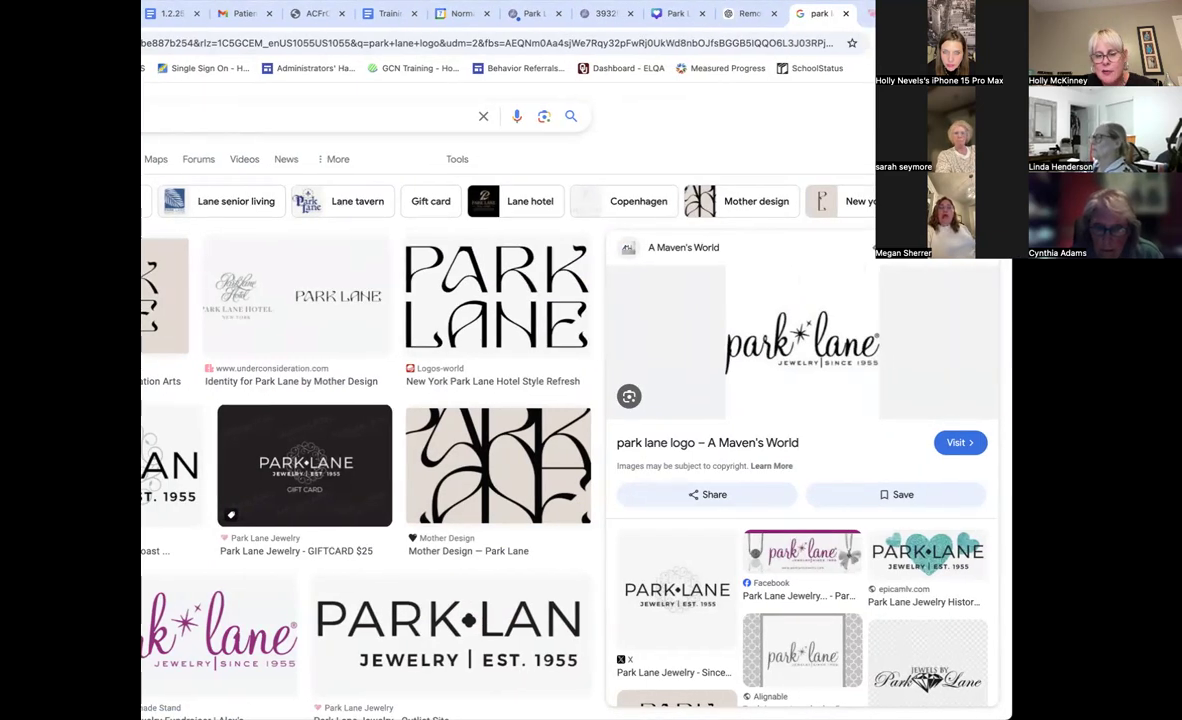
left_click(920, 551)
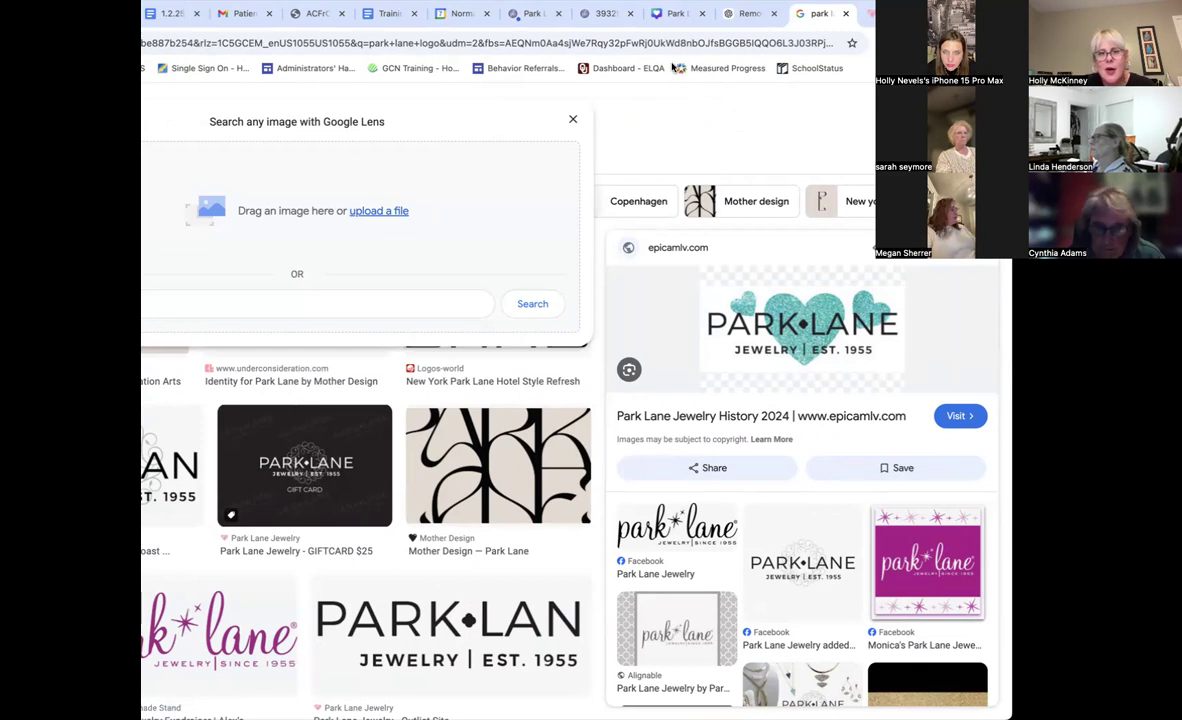
- Paste the teal-heart Park Lane logo into the gold star design, shrunk and placed in the page's lower right corner
left_click(668, 13)
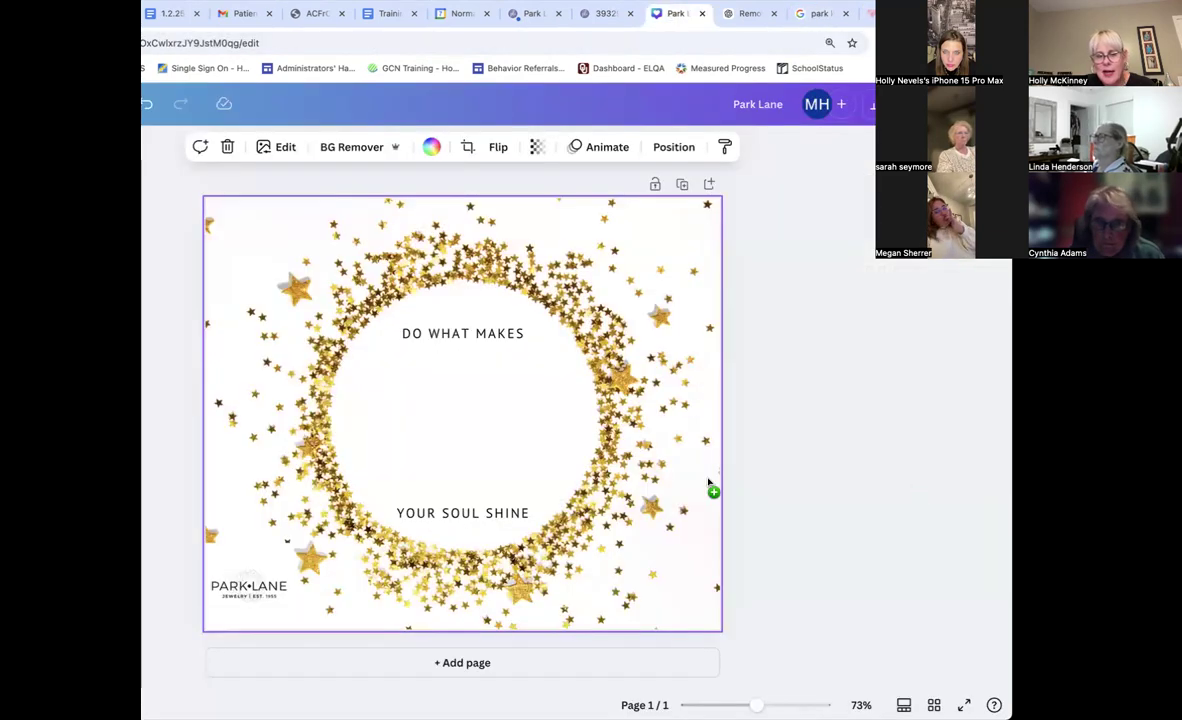
key("ctrl+v")
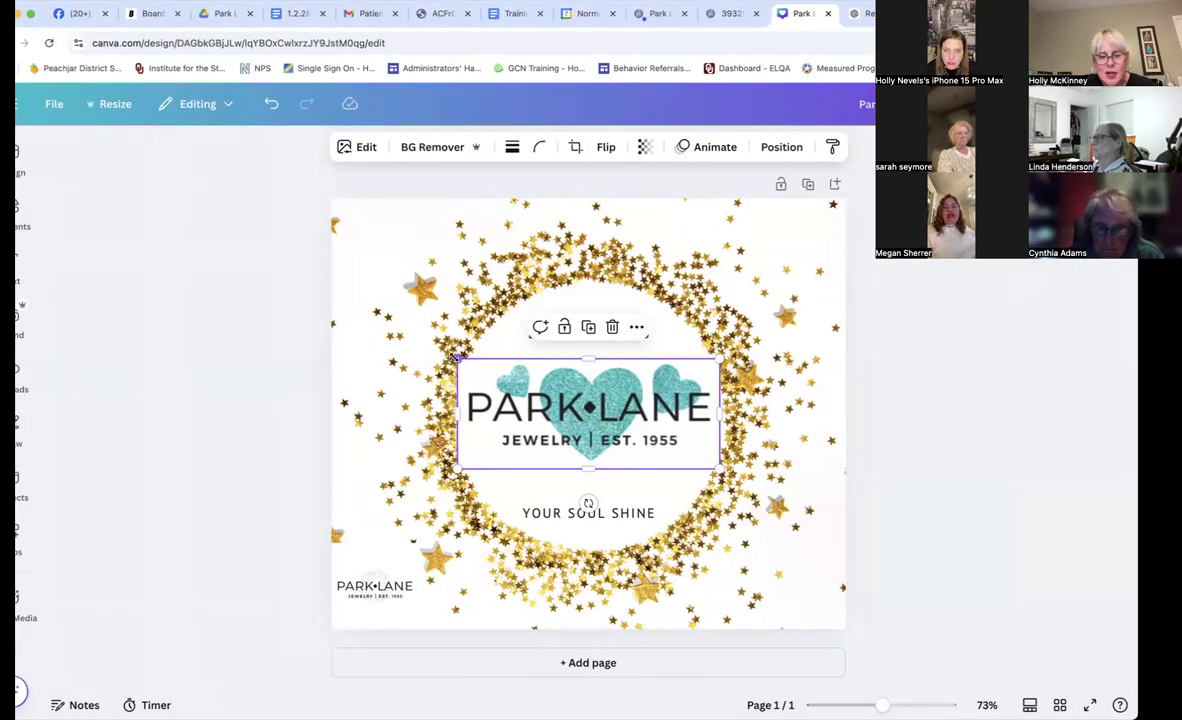
left_click_drag(456, 358, 600, 408)
left_click_drag(658, 441, 745, 577)
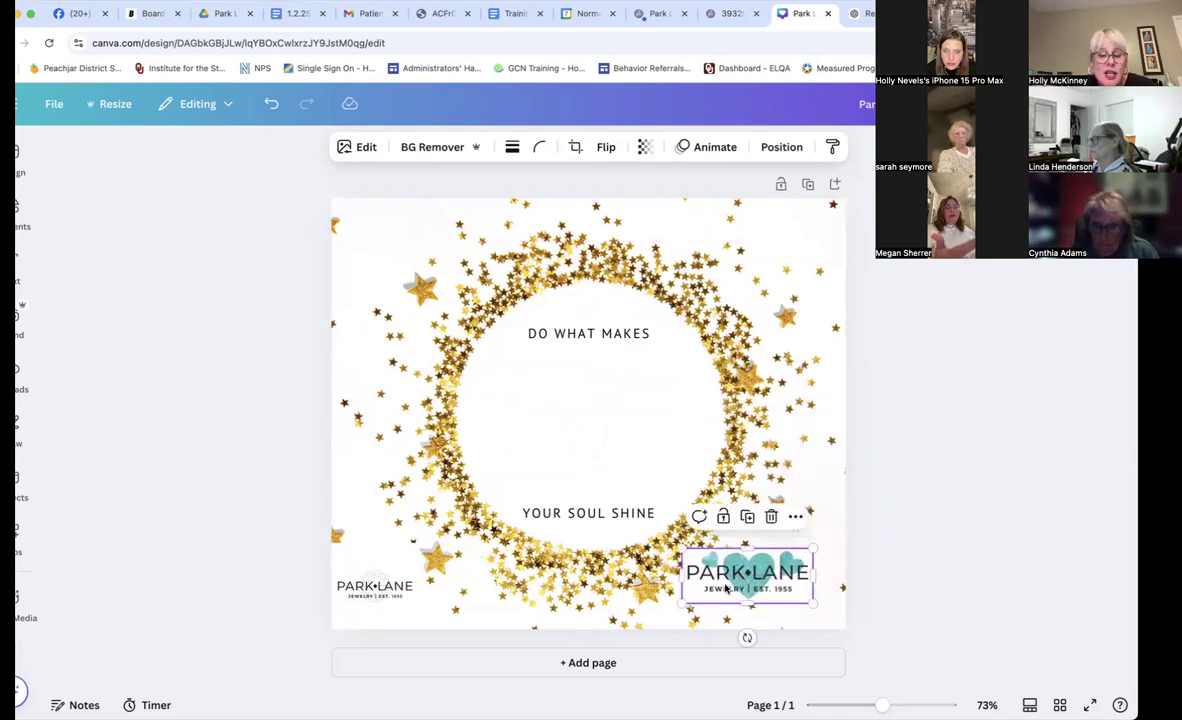
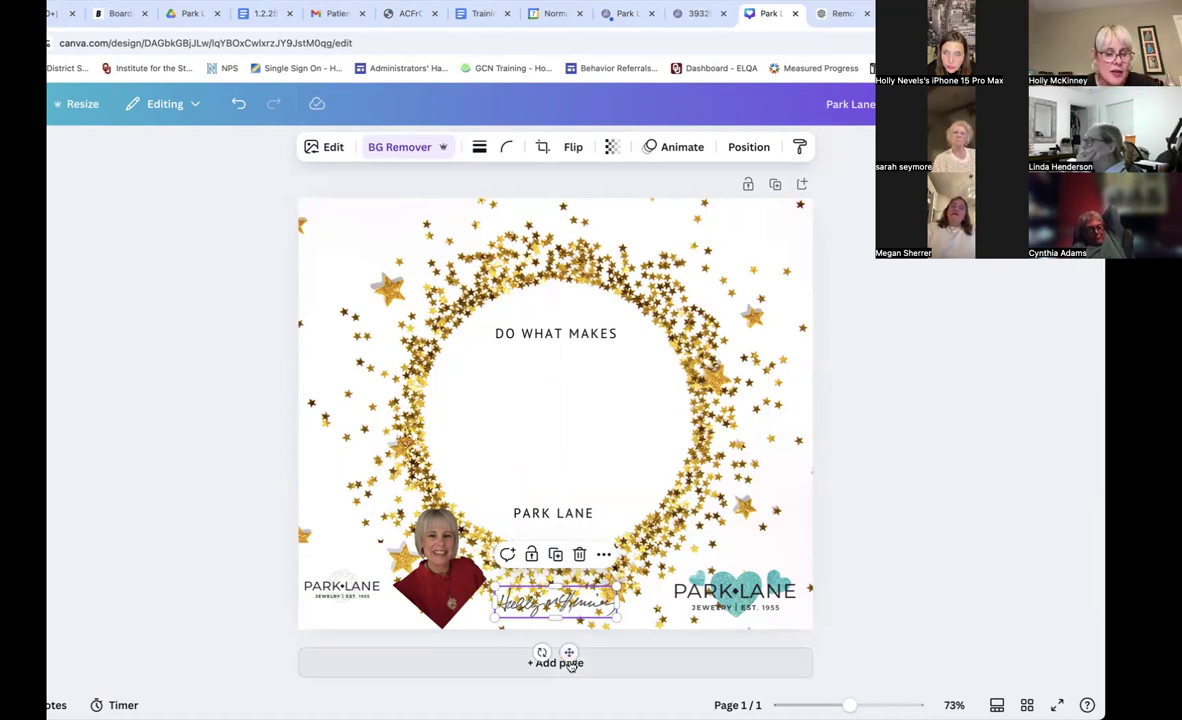
- Delete the signature image beside the portrait along the bottom of the gold star page
left_click_drag(569, 652, 593, 527)
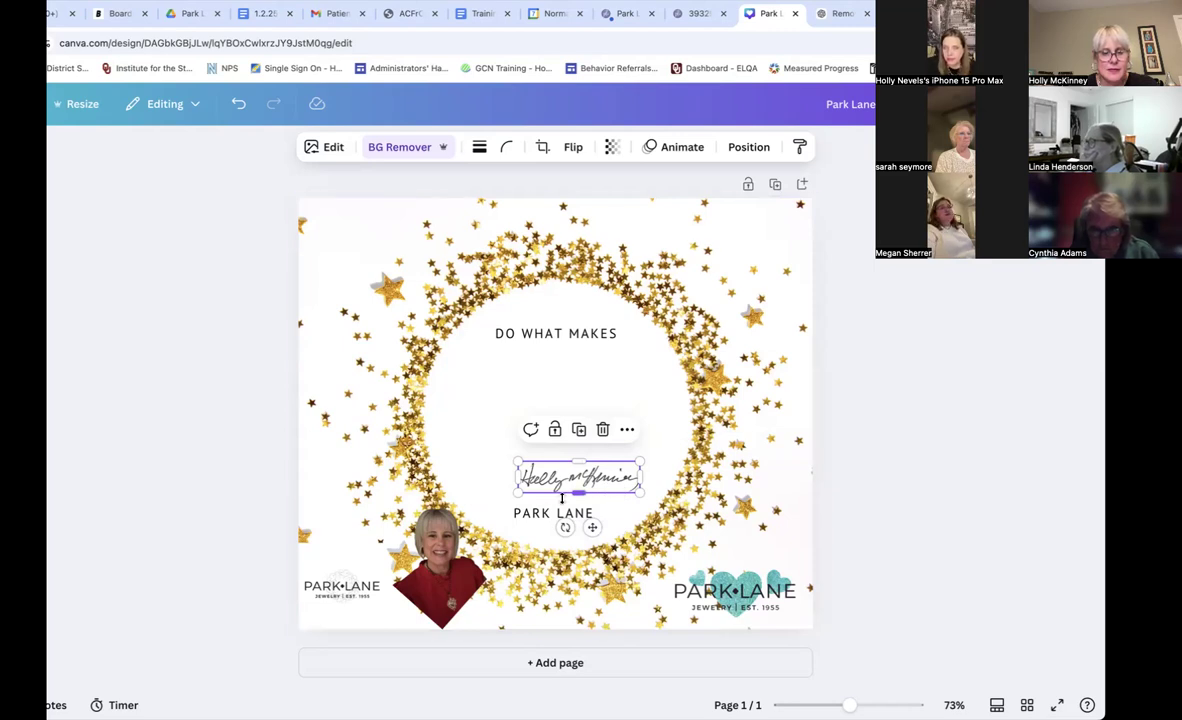
mouse_move(592, 527)
left_mouse_down()
mouse_move(554, 590)
mouse_move(538, 655)
mouse_move(528, 646)
mouse_move(551, 641)
mouse_move(552, 651)
left_mouse_up()
left_click(561, 555)
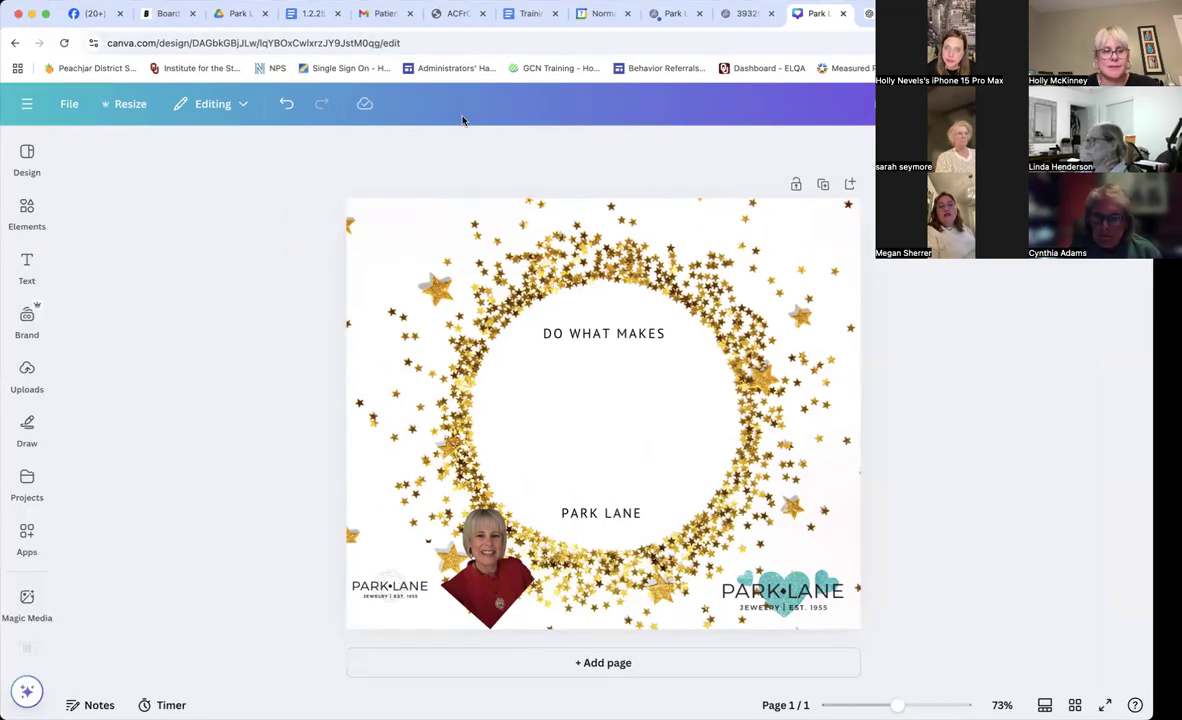
- Return to the Canva home page and create a blank Facebook Cover from the social media formats
left_click(27, 103)
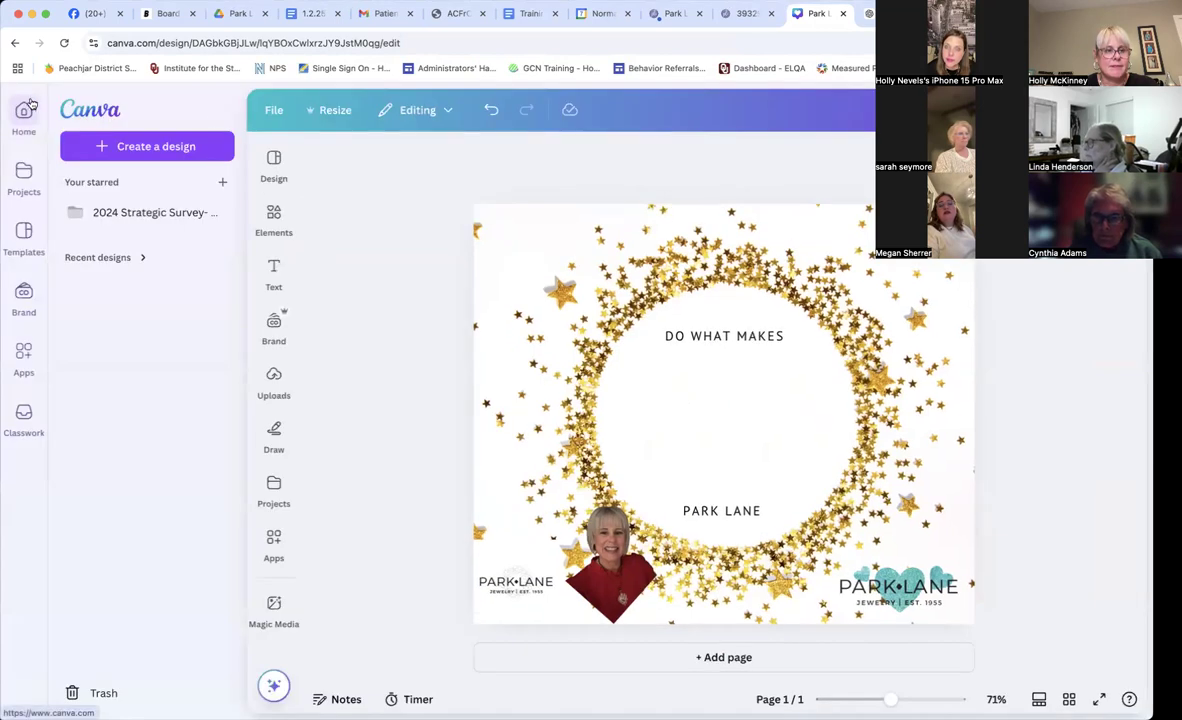
left_click(88, 114)
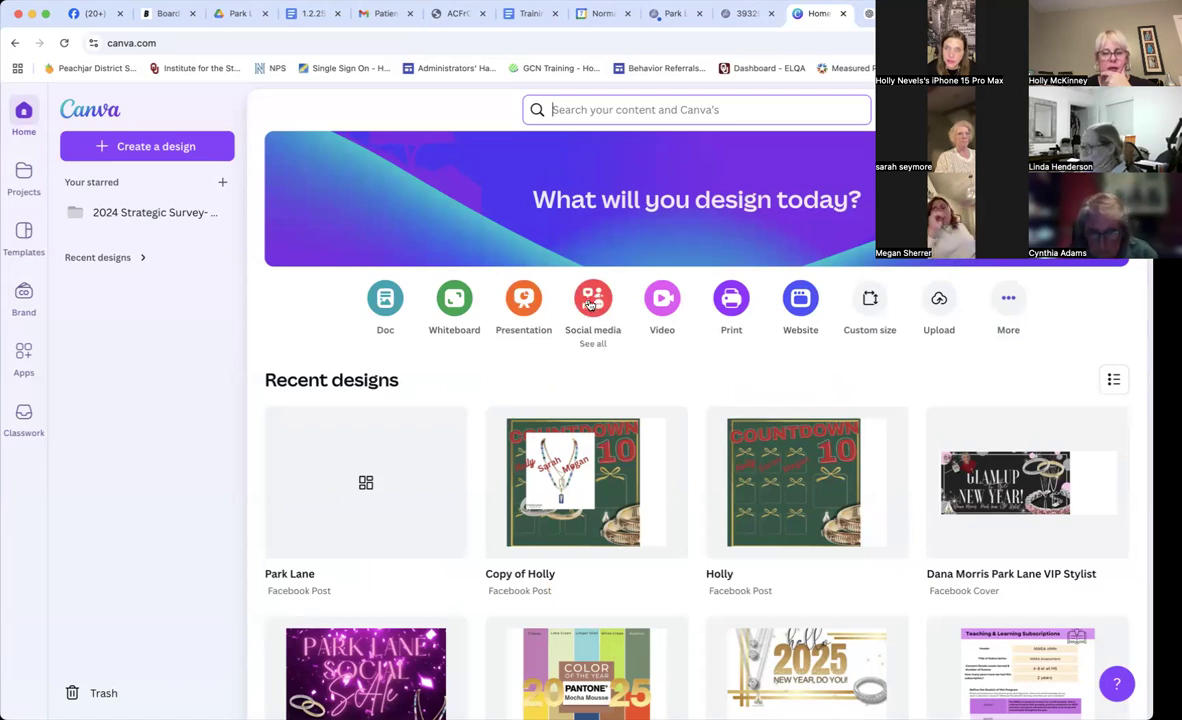
left_click(589, 298)
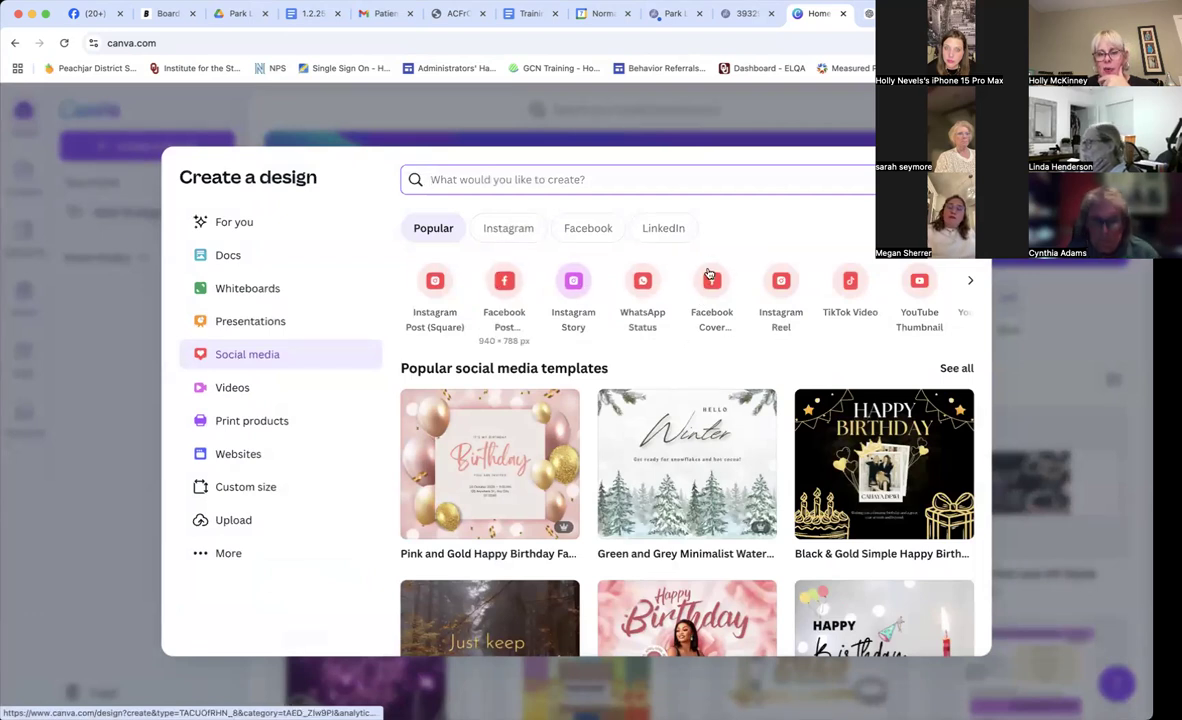
key("Escape")
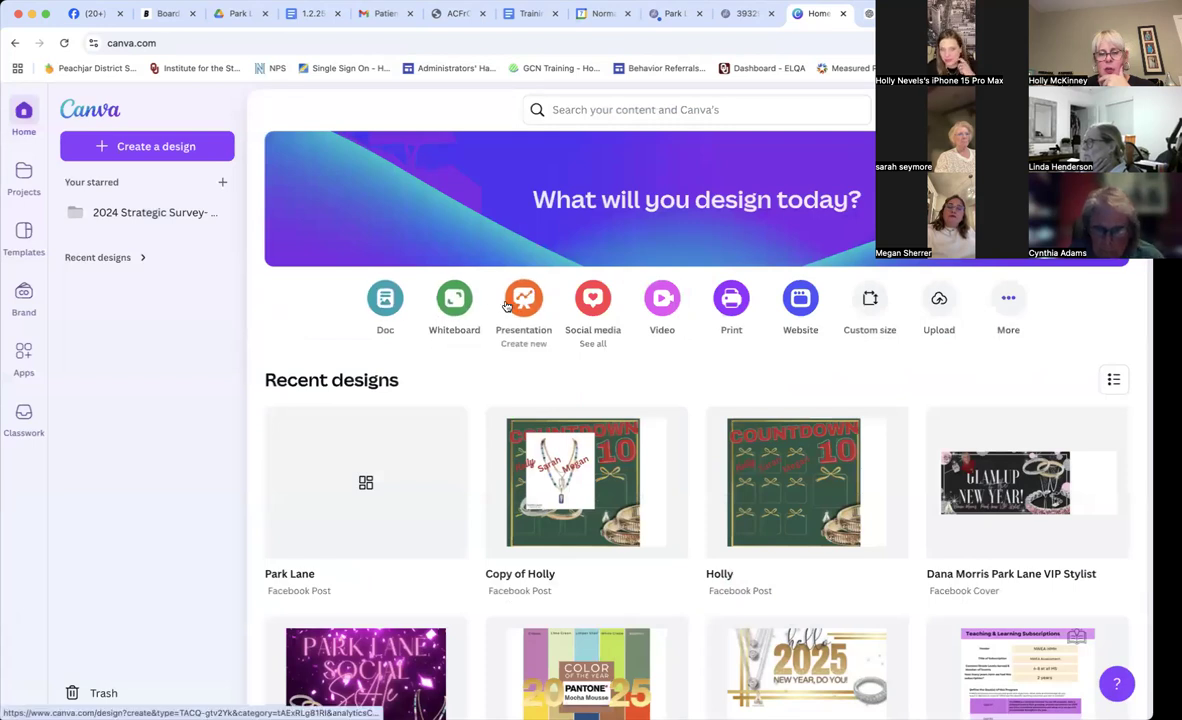
left_click(596, 293)
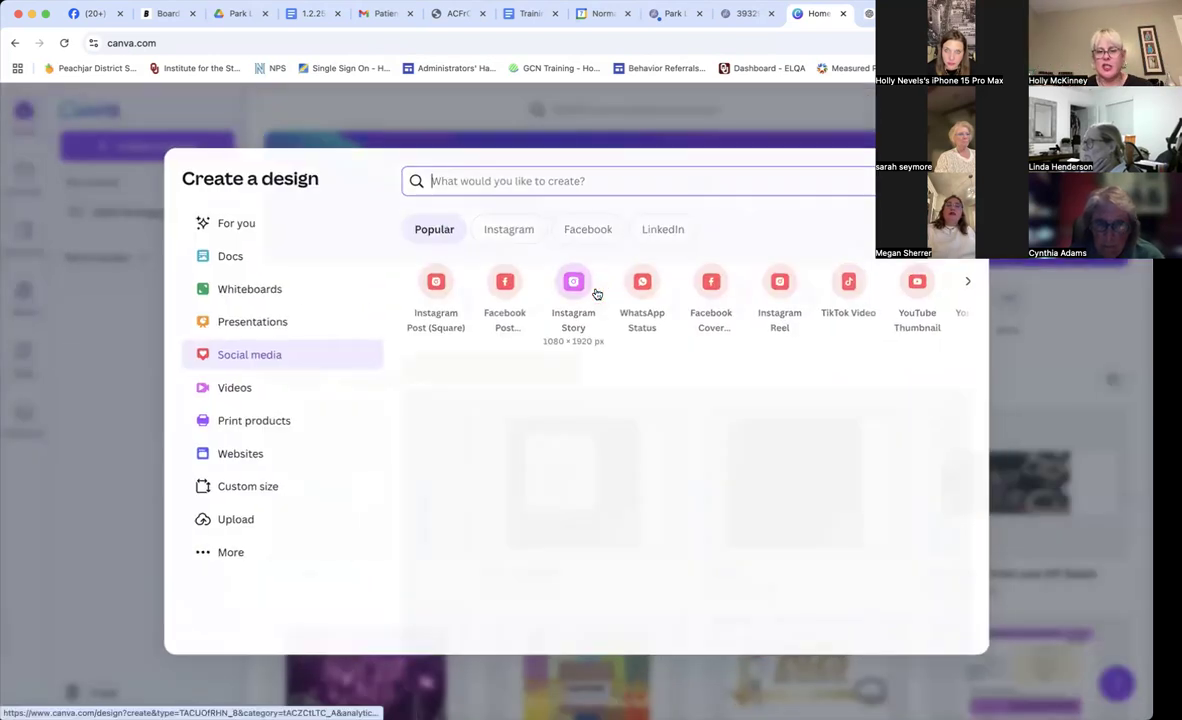
left_click(703, 289)
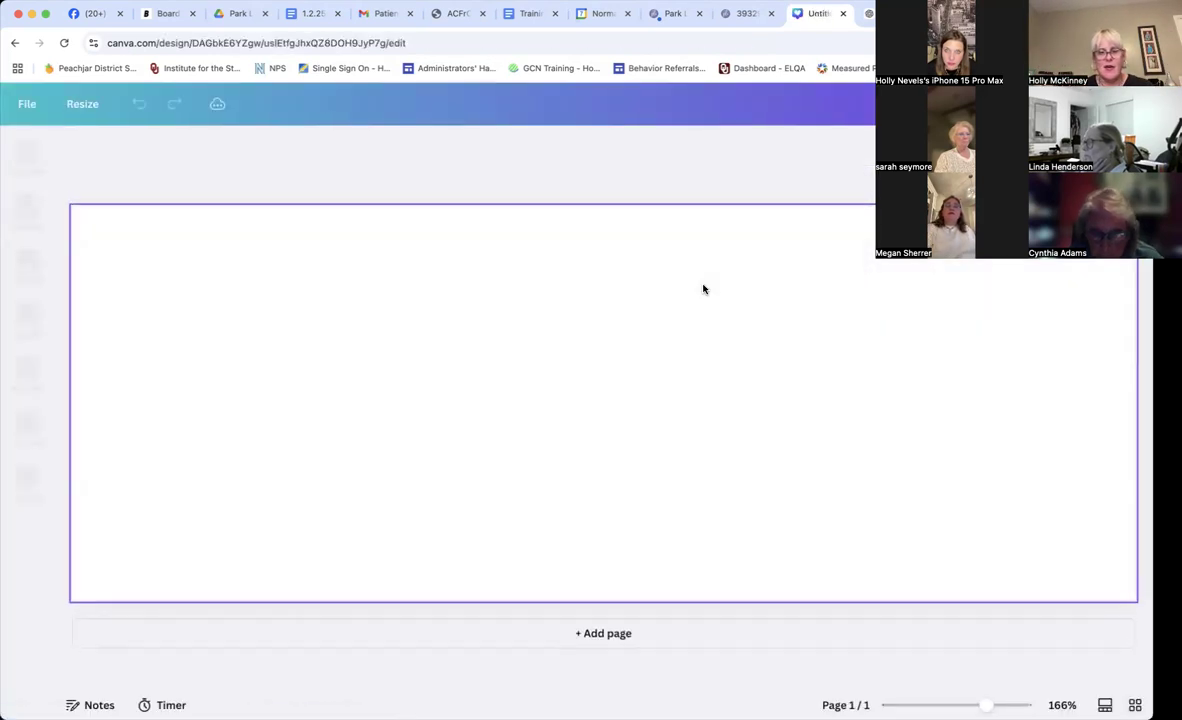
- Switch to Boards and open the Cover and Invites folder in the Treasure Tribe Board's Photo Bank
left_click(161, 13)
left_click(26, 105)
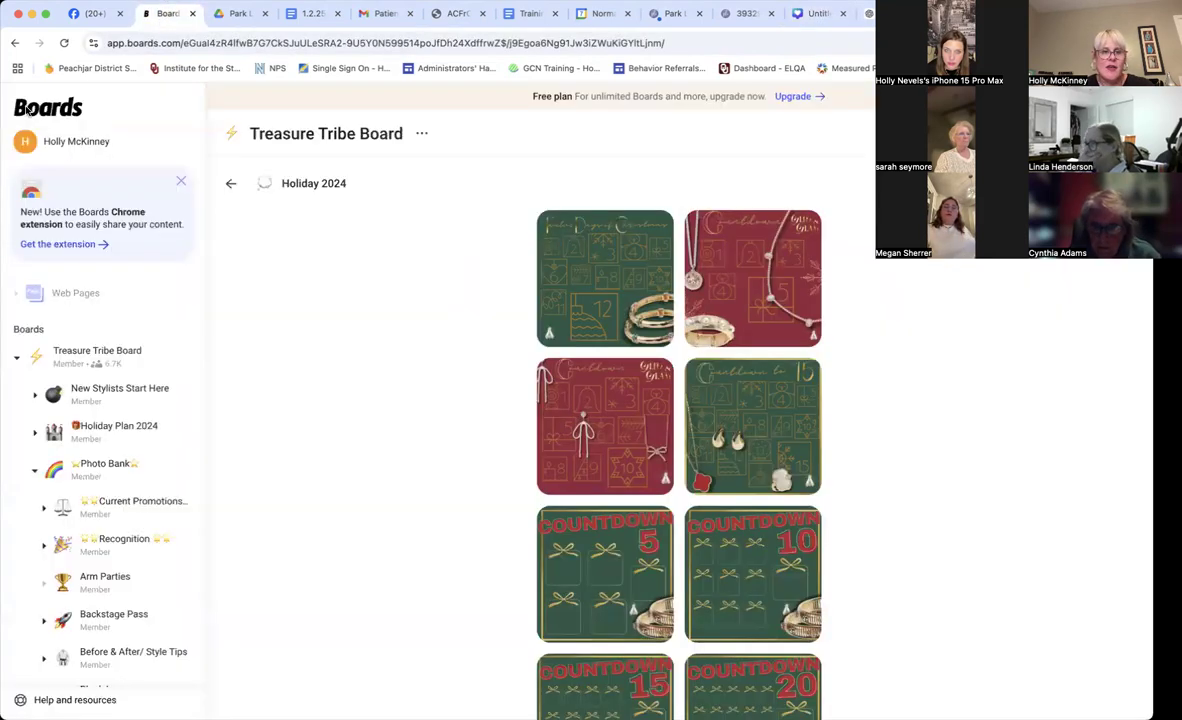
left_click(228, 186)
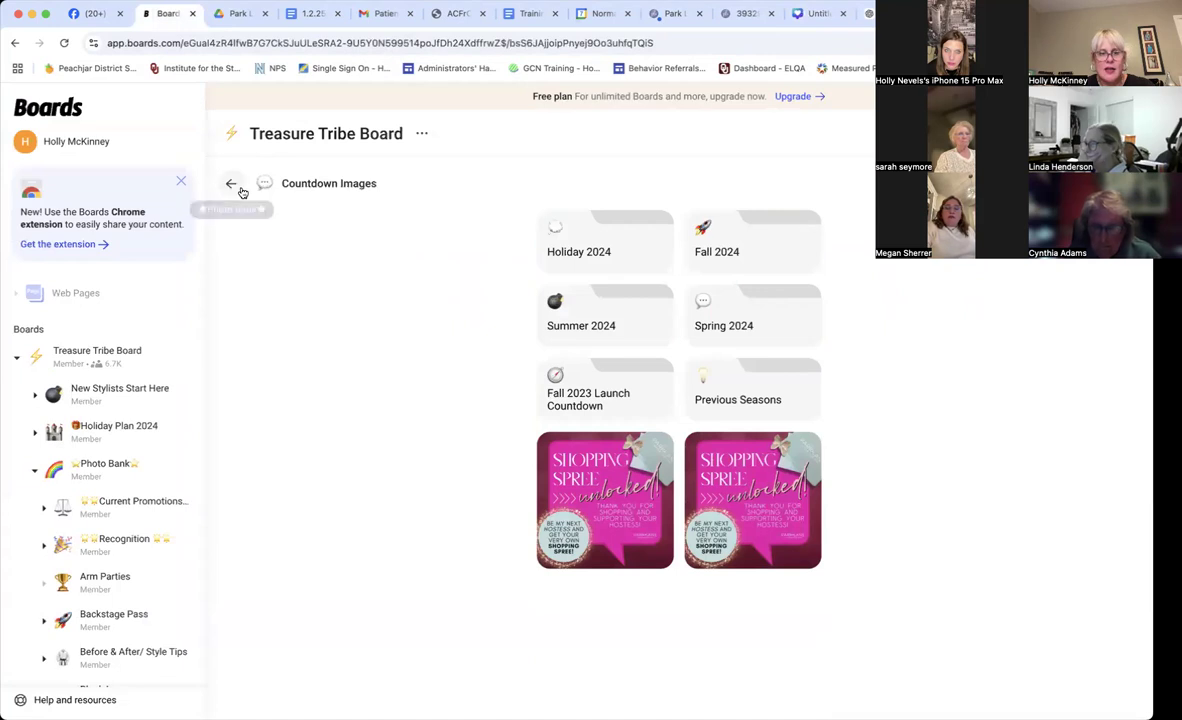
left_click(228, 186)
scroll(660, 418, "down", 2)
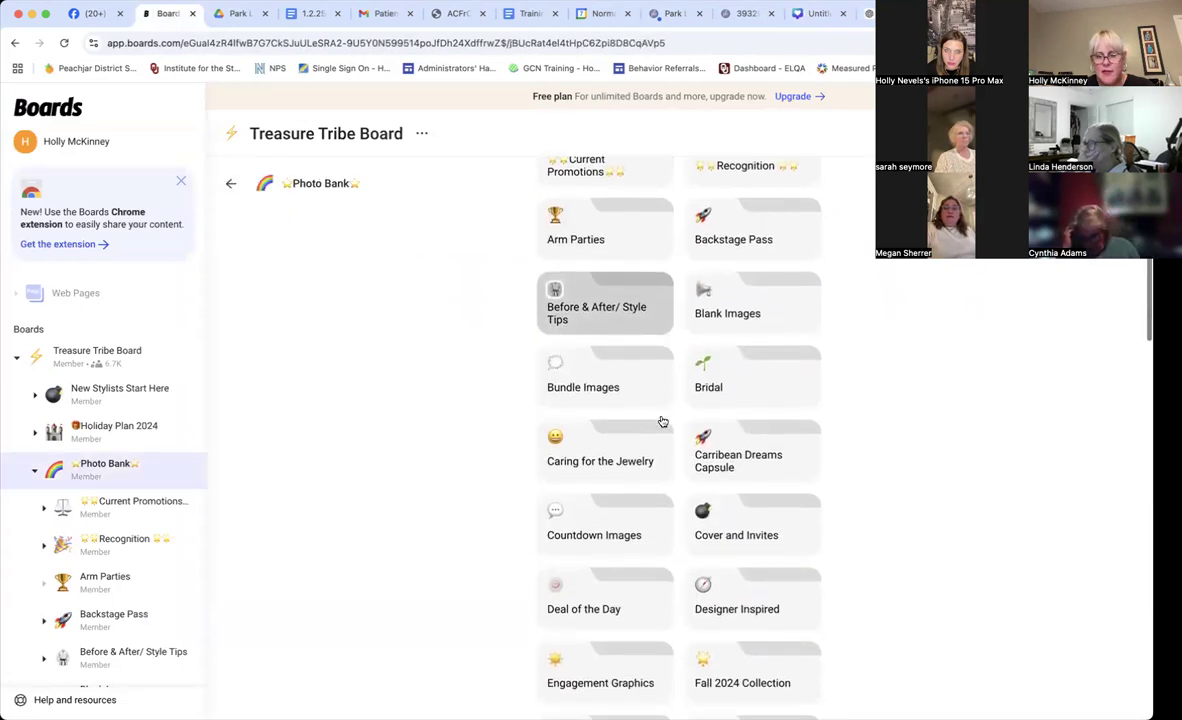
left_click(729, 519)
scroll(732, 519, "down", 3)
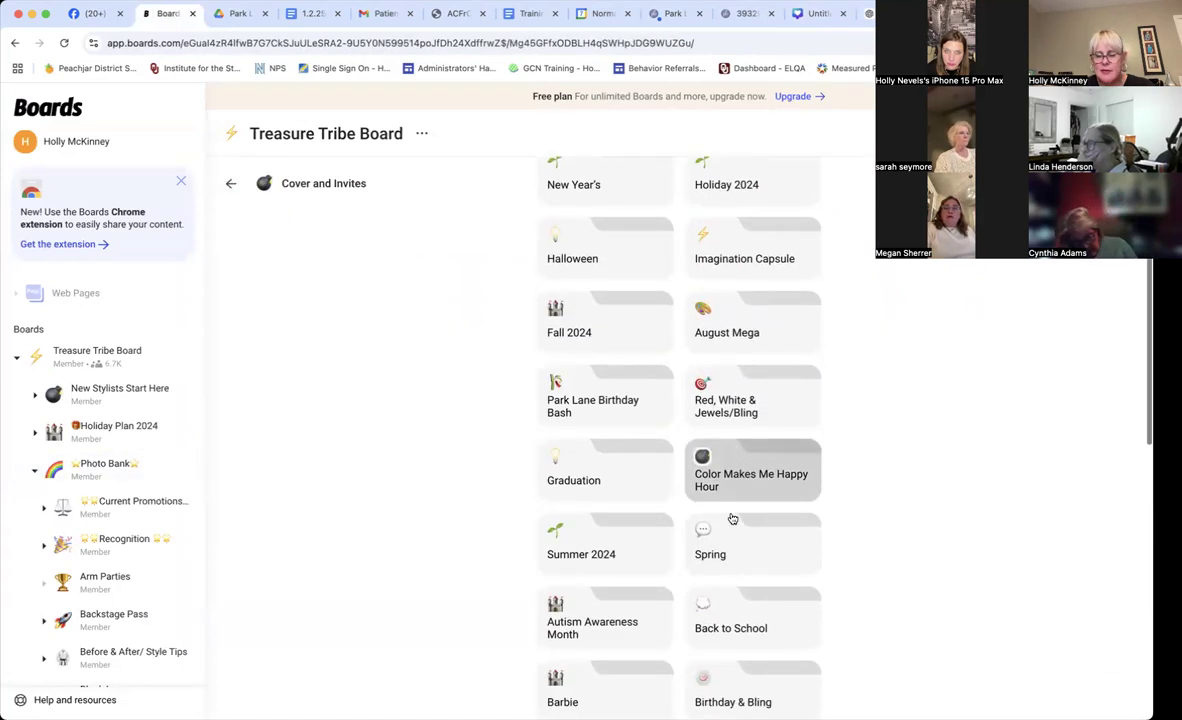
scroll(718, 444, "up", 3)
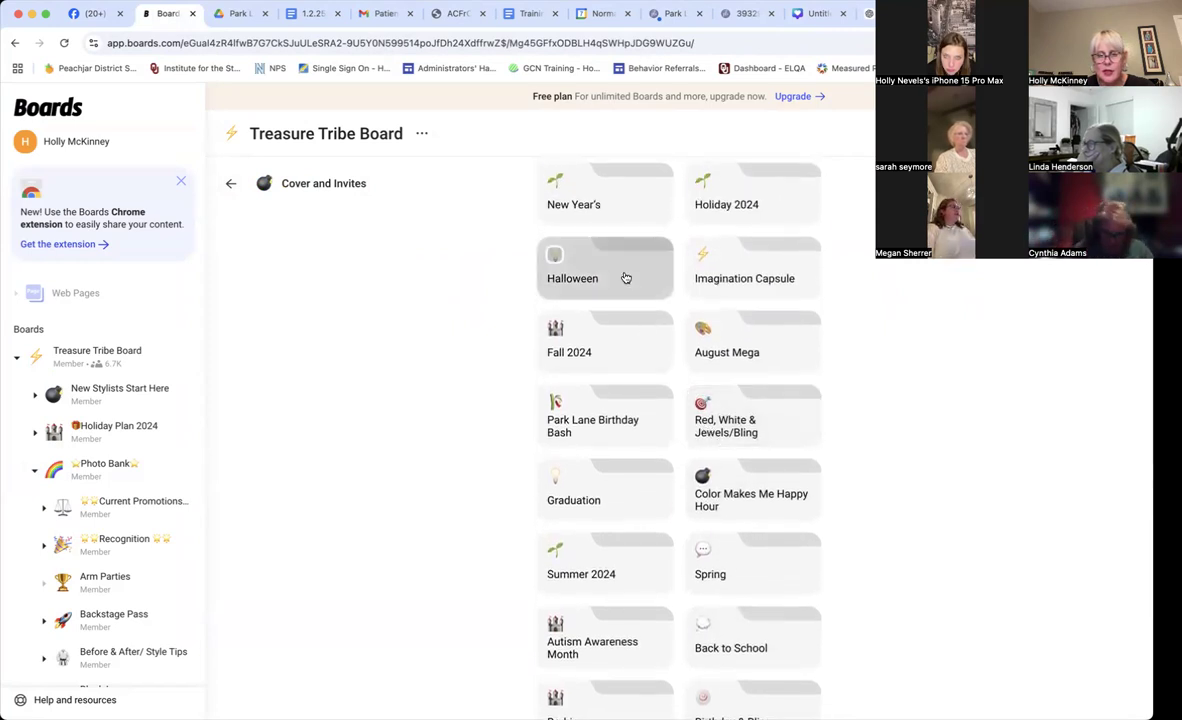
- Open the "Happy New Year! 2025" image from the Covers in the New Year's folder
double_click(586, 205)
left_click(586, 205)
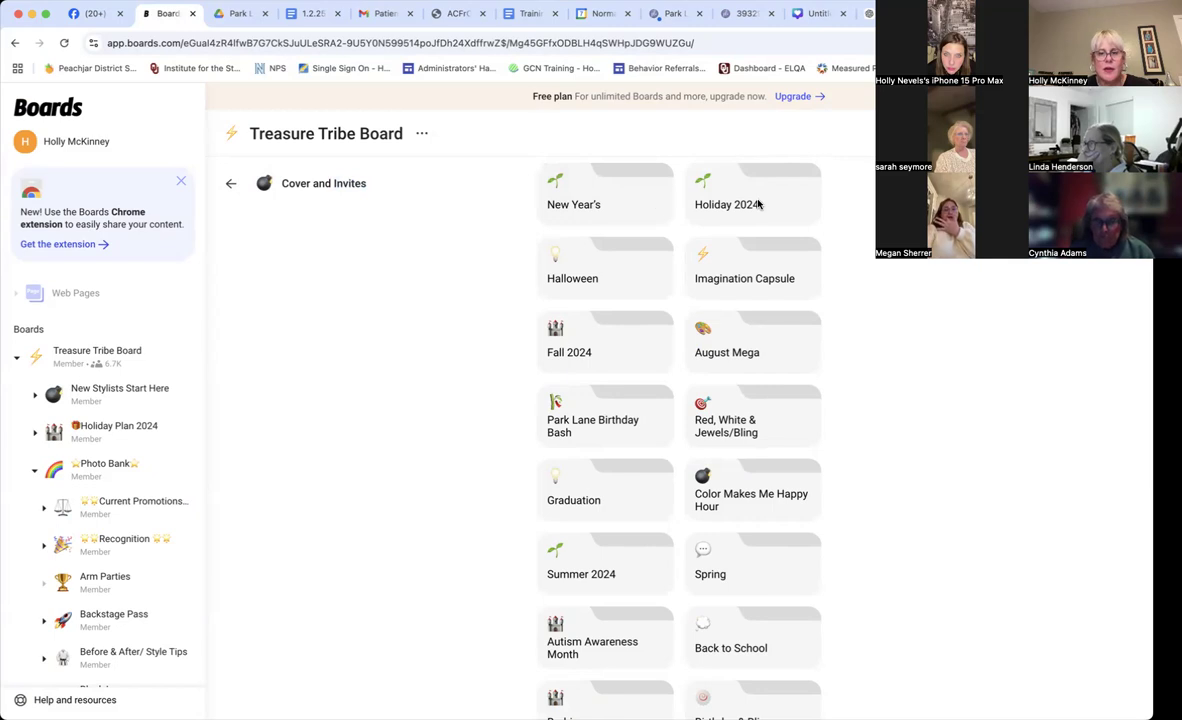
left_click(231, 184)
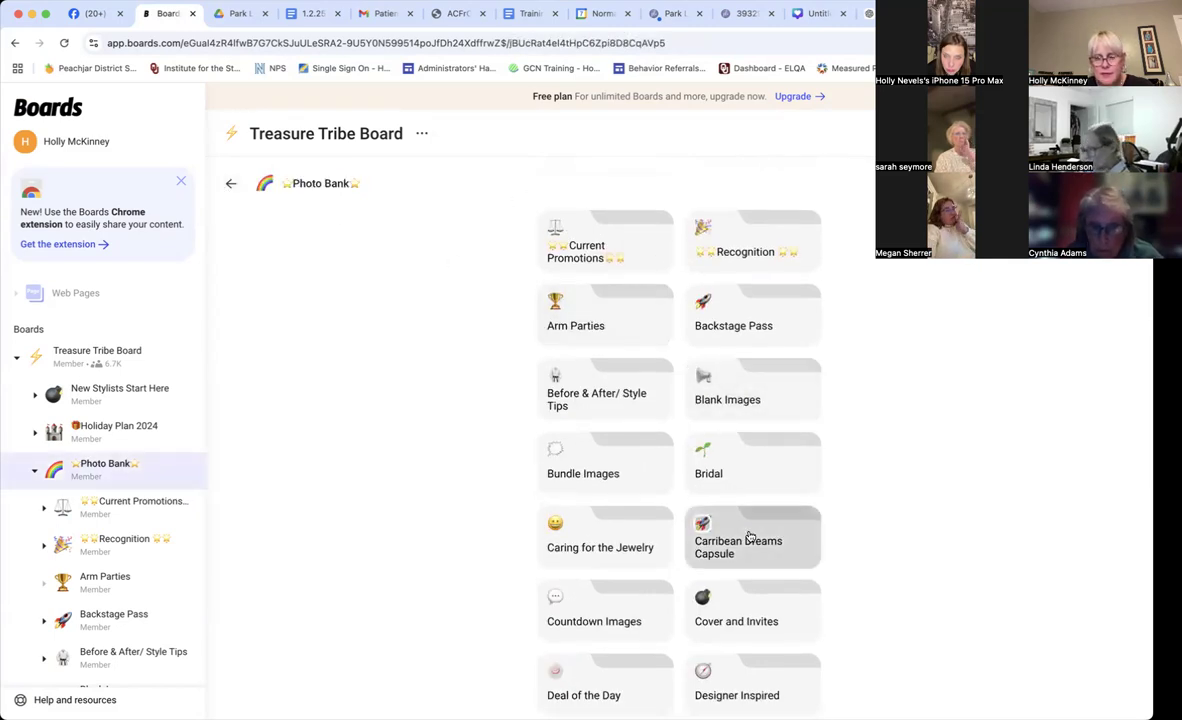
left_click(736, 610)
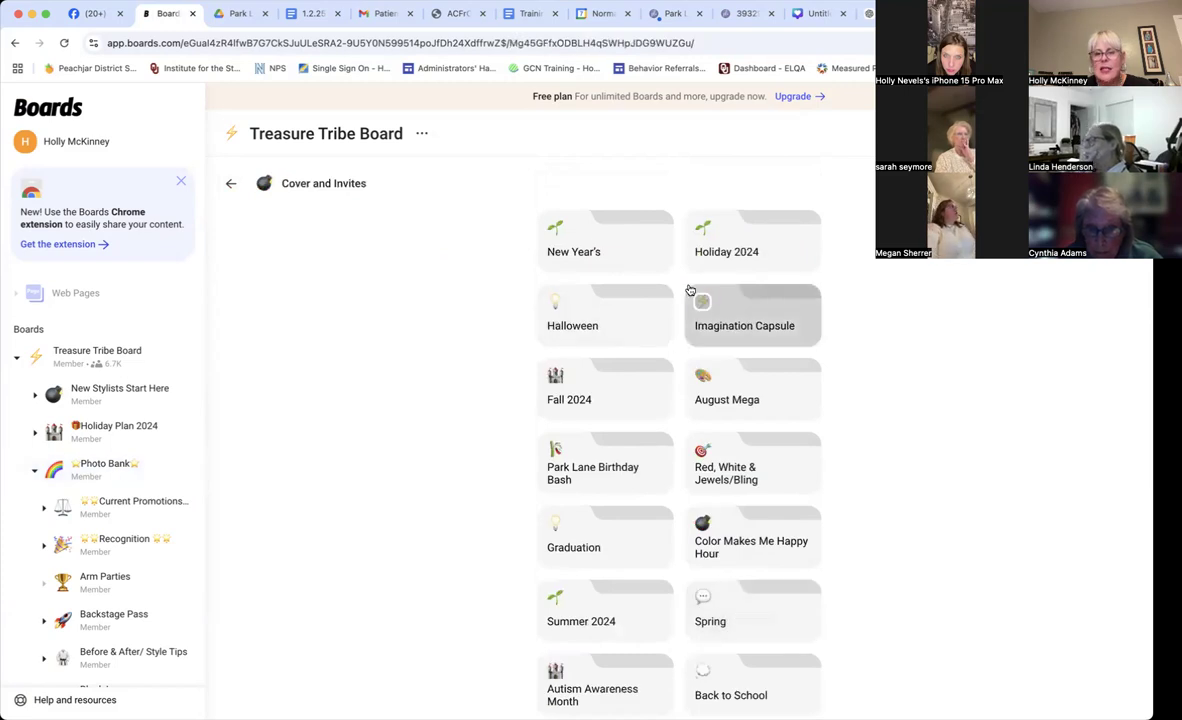
left_click(635, 246)
left_click(635, 246)
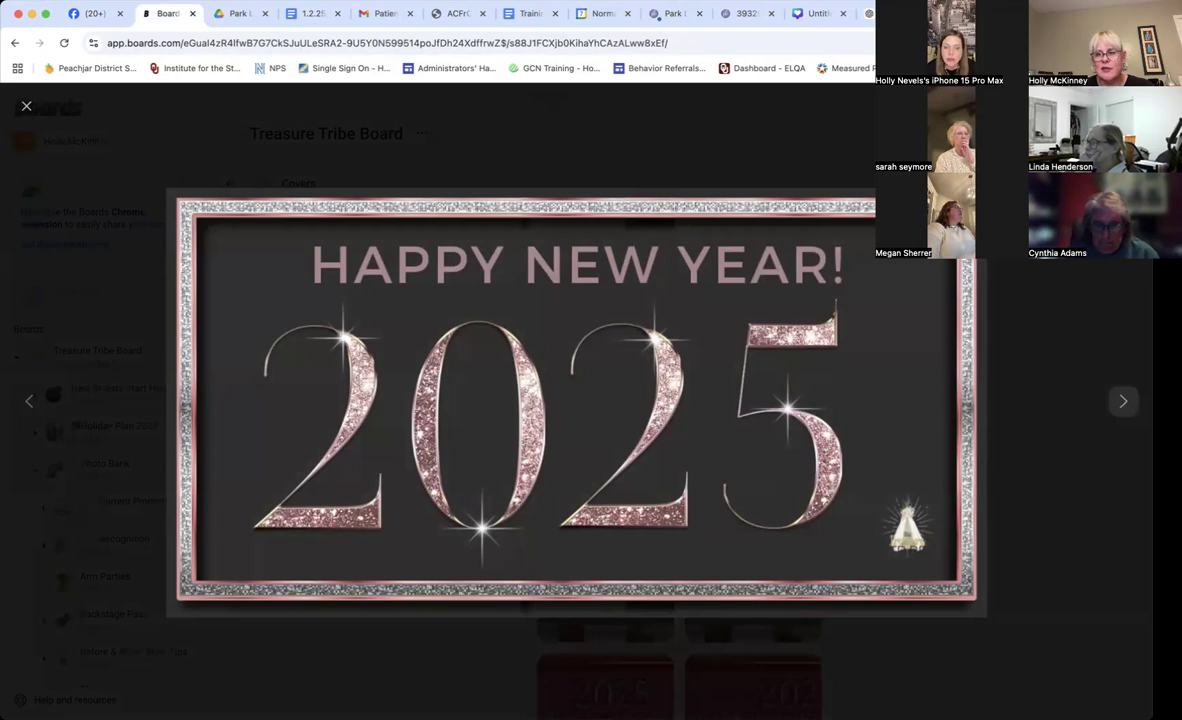
- Copy the "Happy New Year! 2025" image into the blank Facebook Cover and enlarge it to nearly the full page height
left_click(808, 14)
left_click(670, 309)
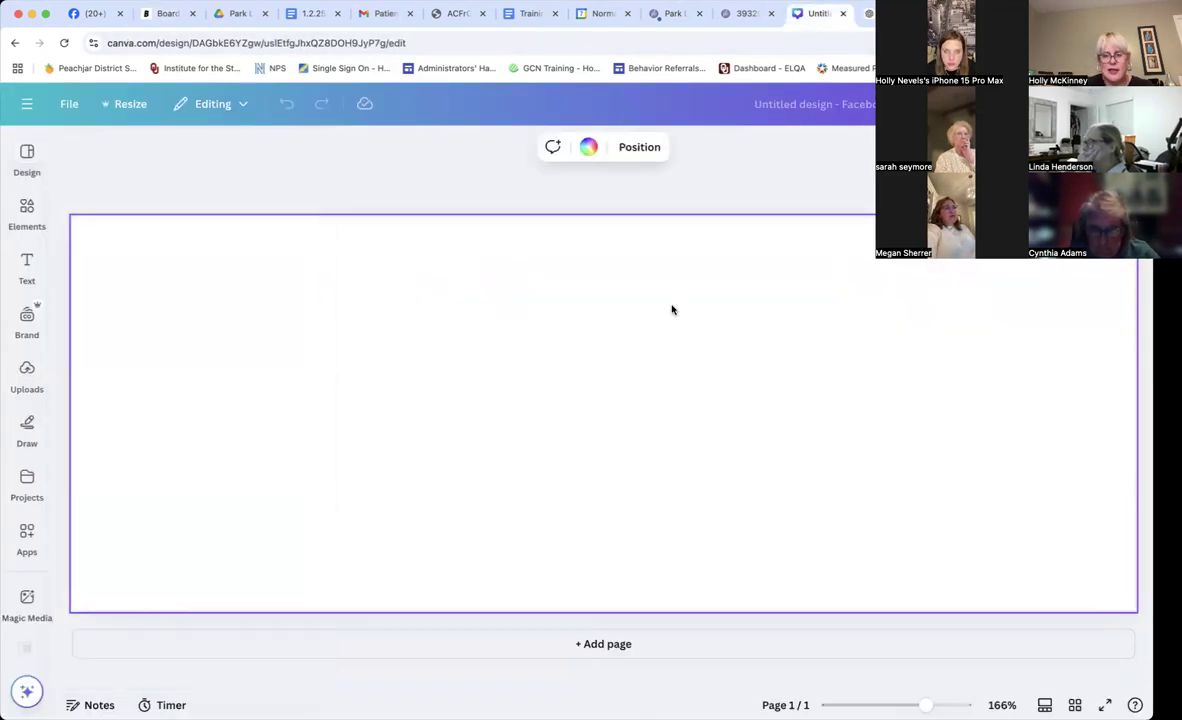
key("super+v")
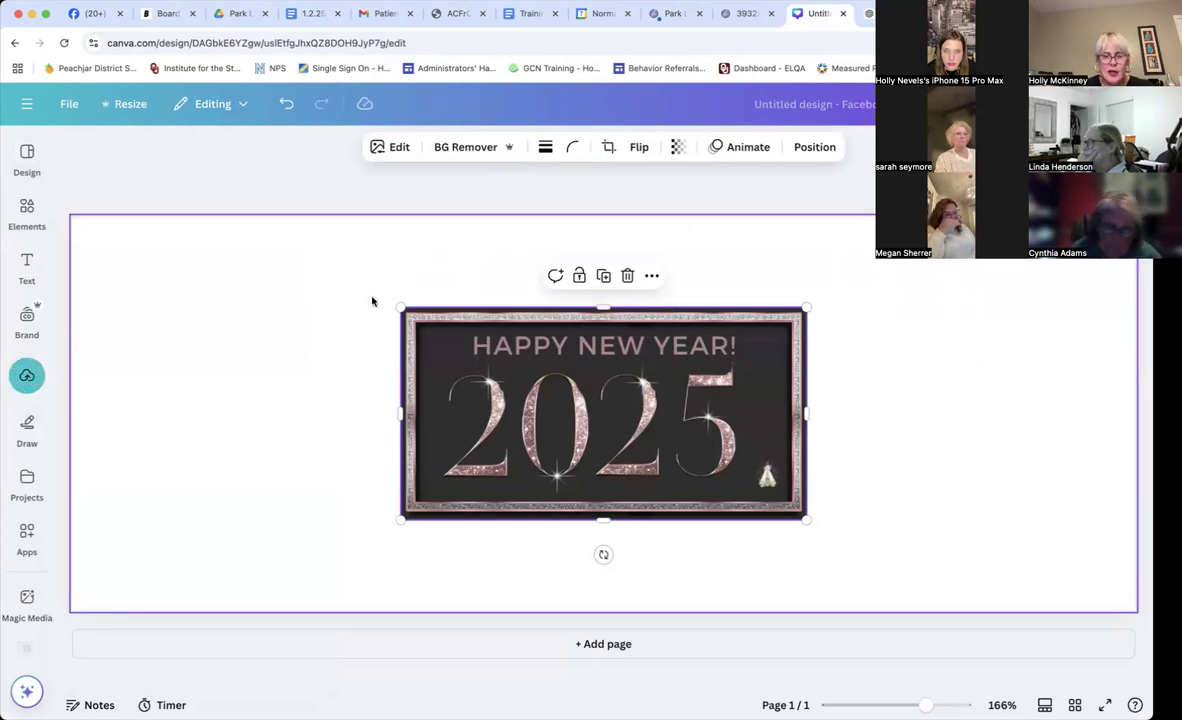
left_click_drag(401, 308, 250, 232)
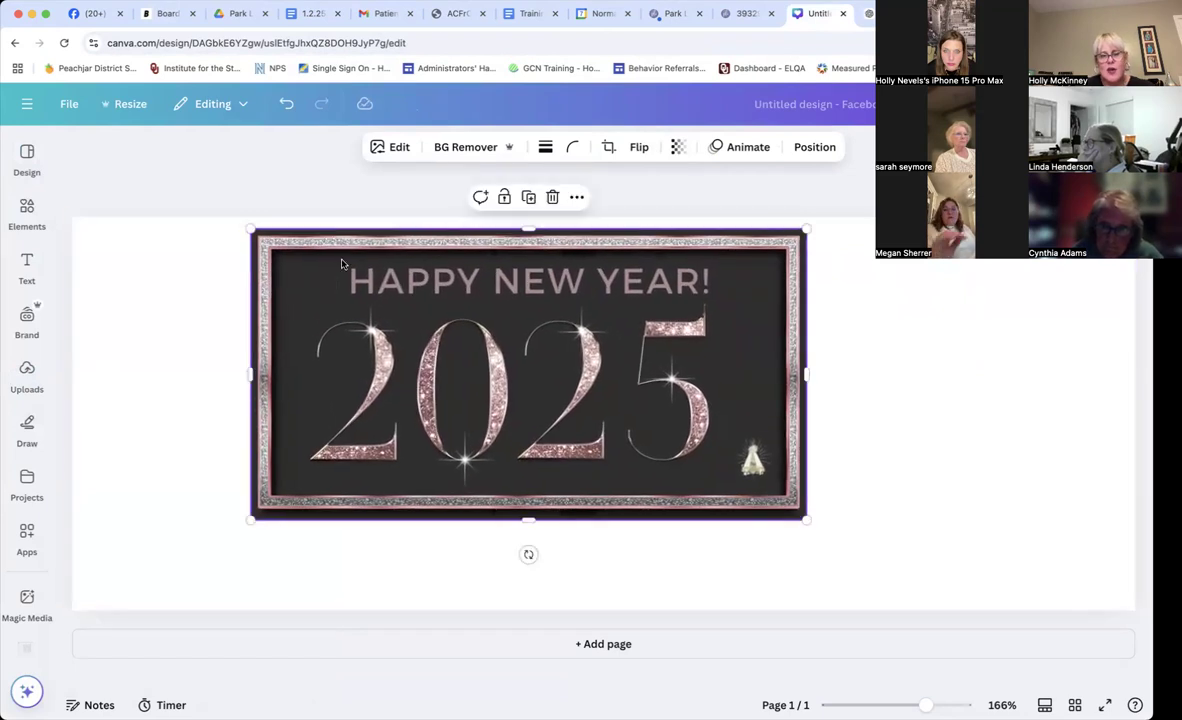
left_click_drag(806, 519, 1005, 562)
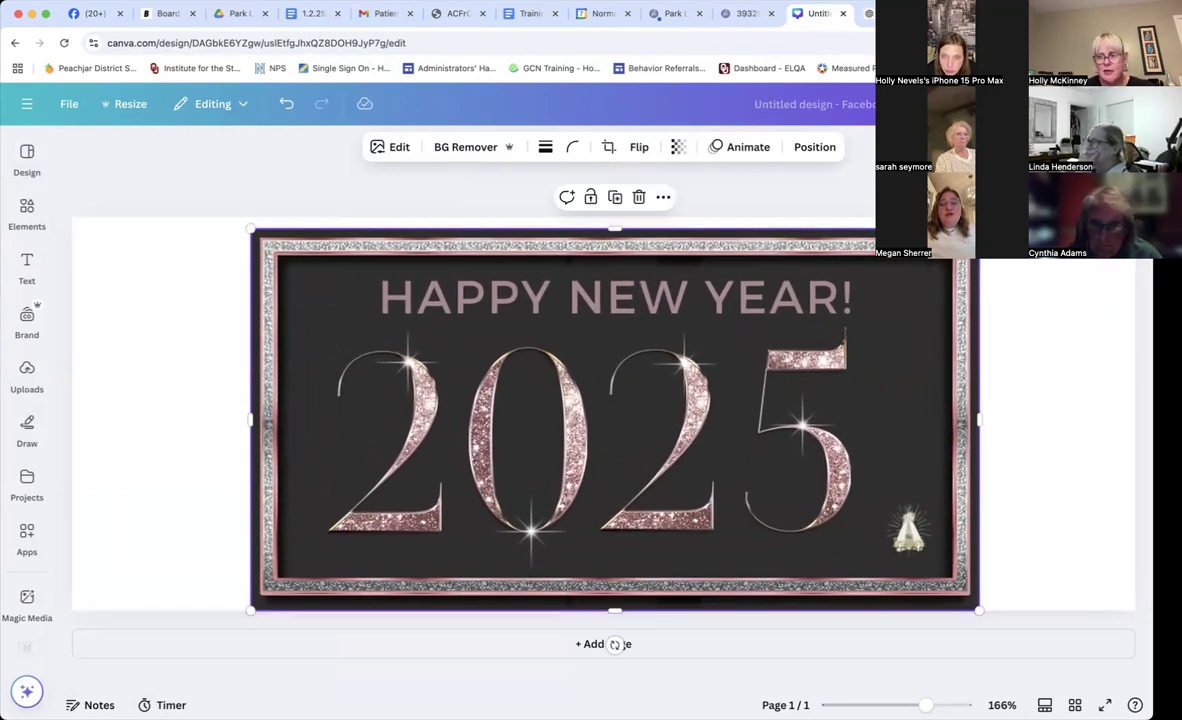
- Try setting the "Happy New Year! 2025" image as the page background and undo it
left_click(663, 197)
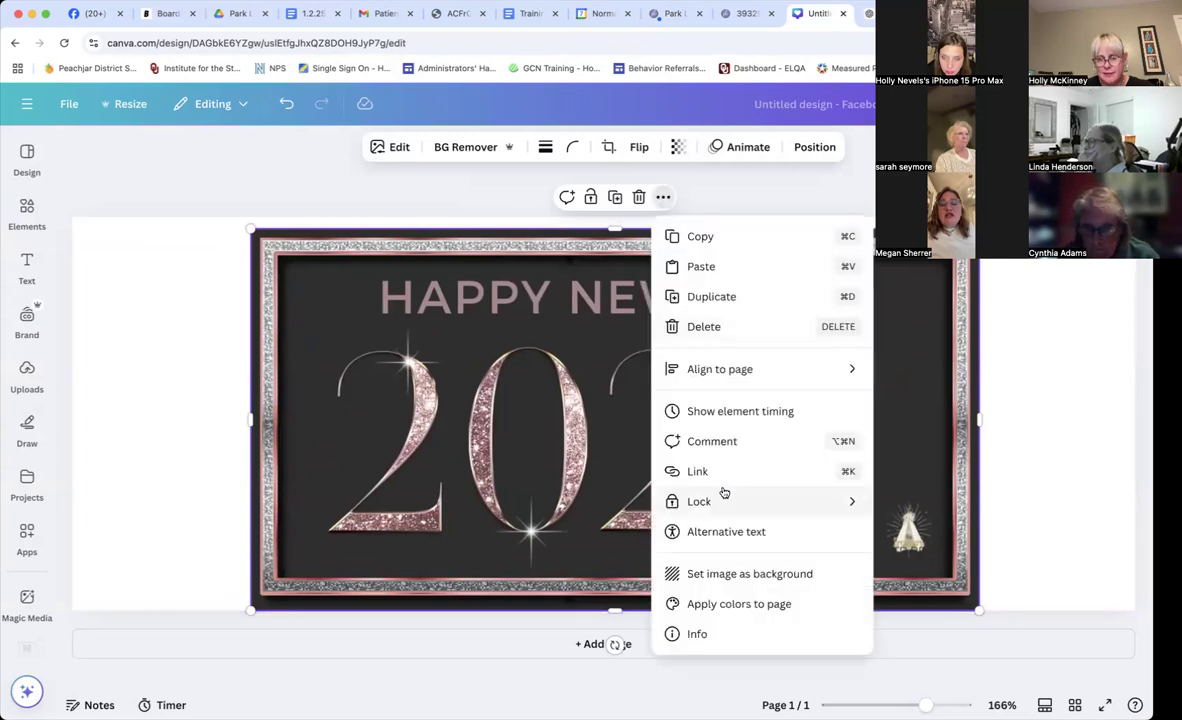
left_click(715, 574)
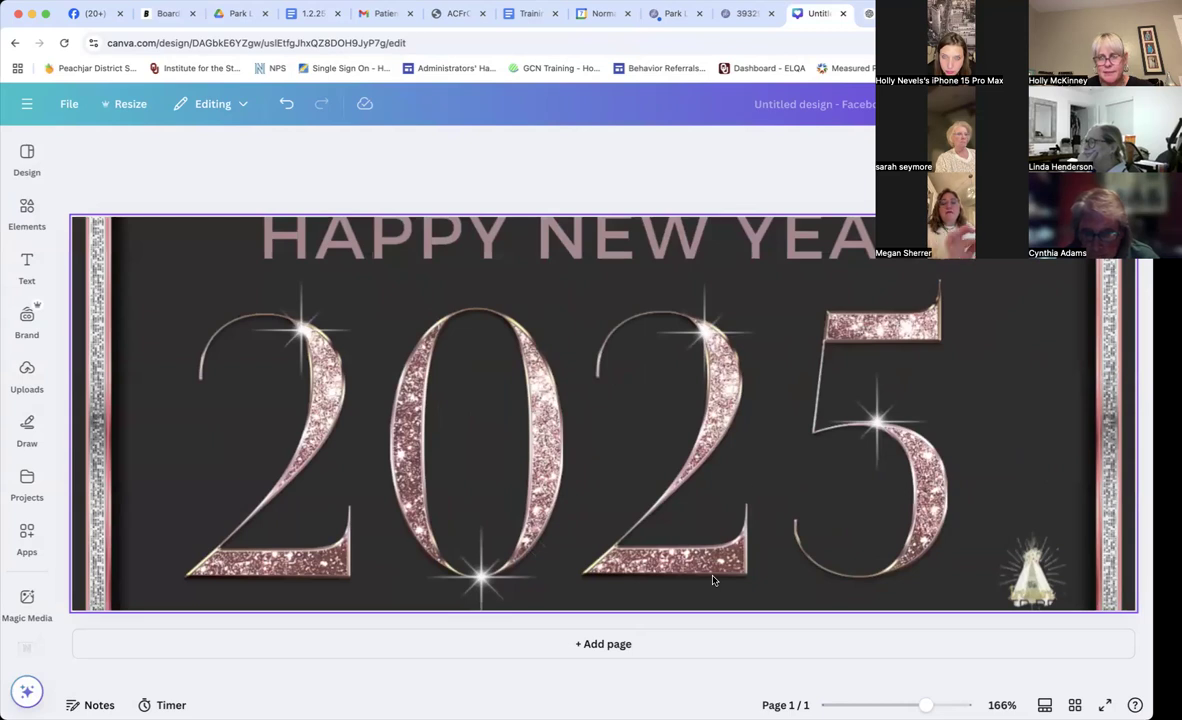
scroll(768, 450, "down", 4)
scroll(766, 450, "up", 2)
scroll(766, 450, "up", 2)
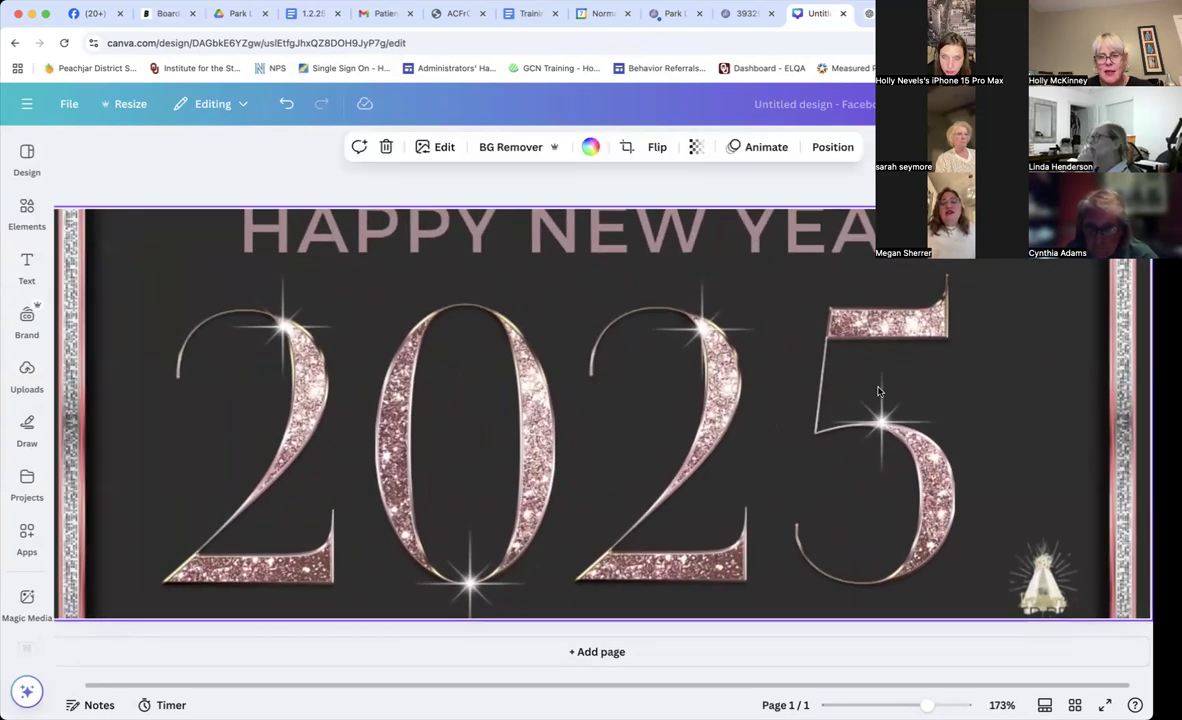
left_click(290, 108)
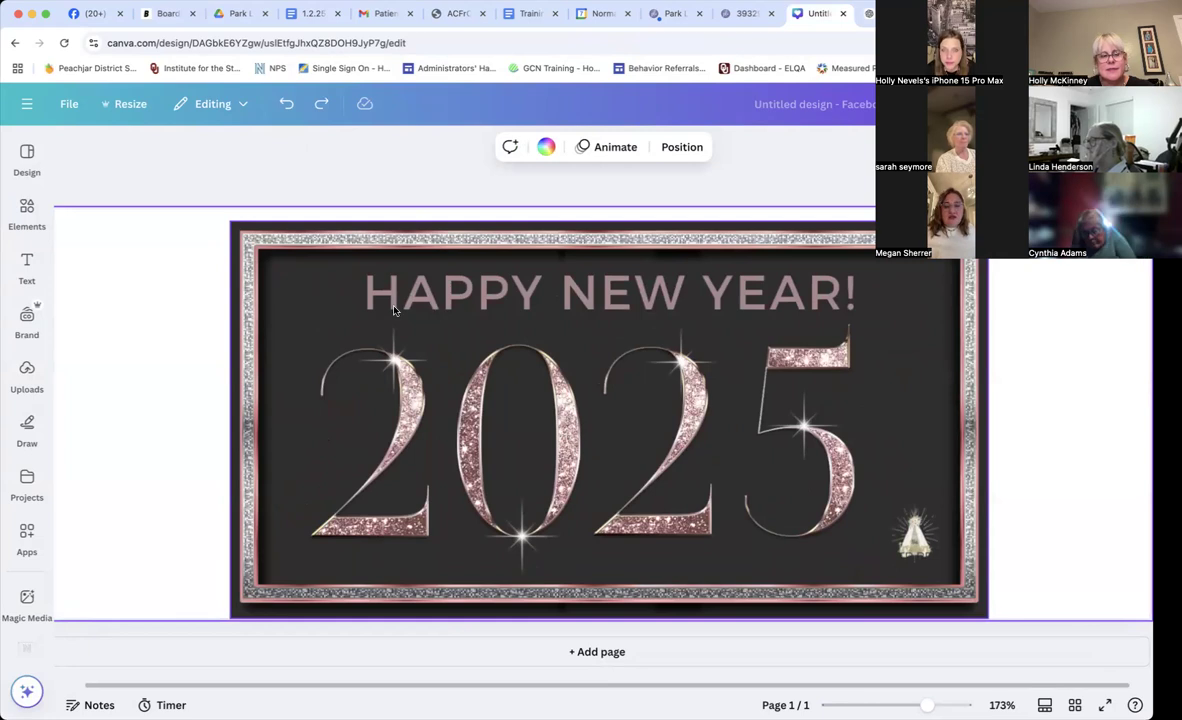
- Enlarge the "Happy New Year! 2025" image on the Facebook Cover to the full page height
left_click(250, 245)
left_click_drag(231, 223, 197, 220)
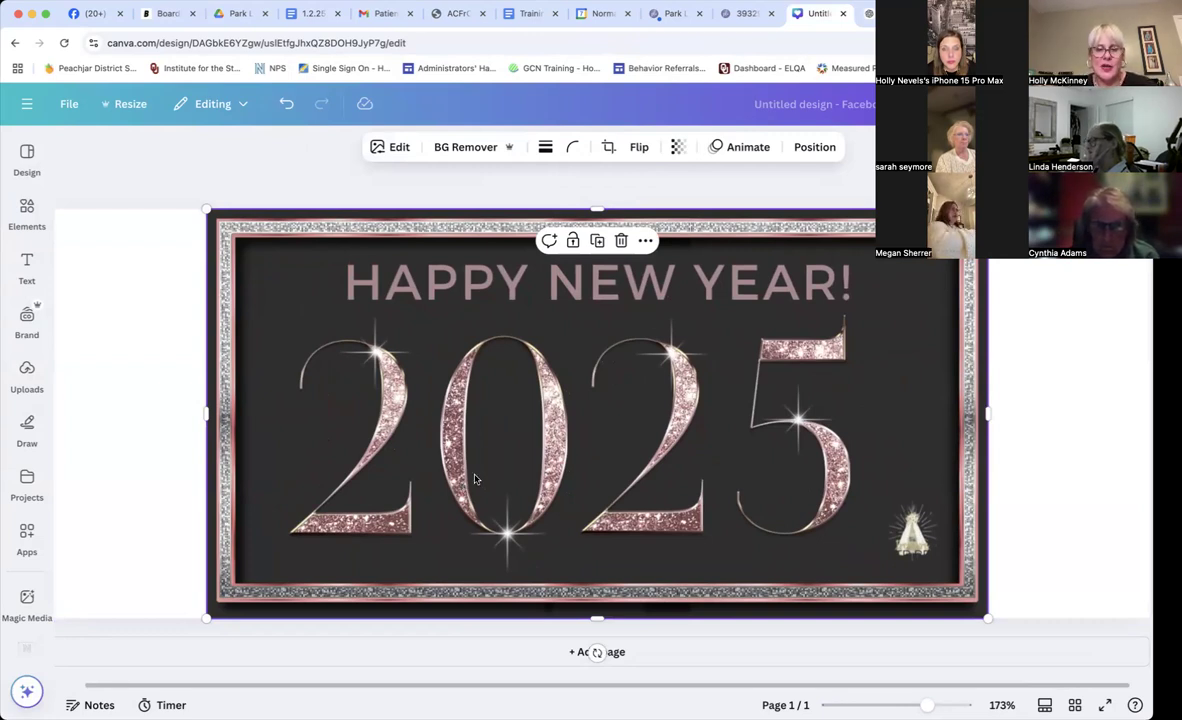
- Add the uploaded portrait of the woman in a red top to the Facebook Cover and remove its background
left_click(27, 375)
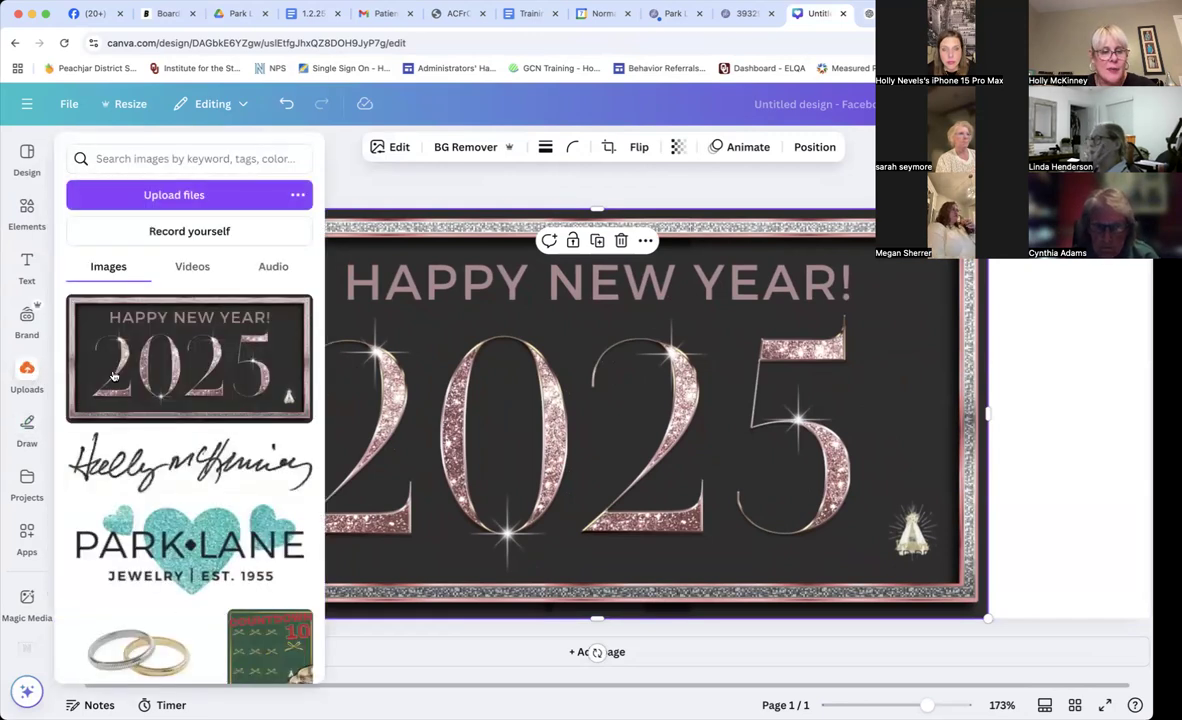
scroll(113, 376, "down", 10)
scroll(150, 383, "down", 8)
left_click(108, 450)
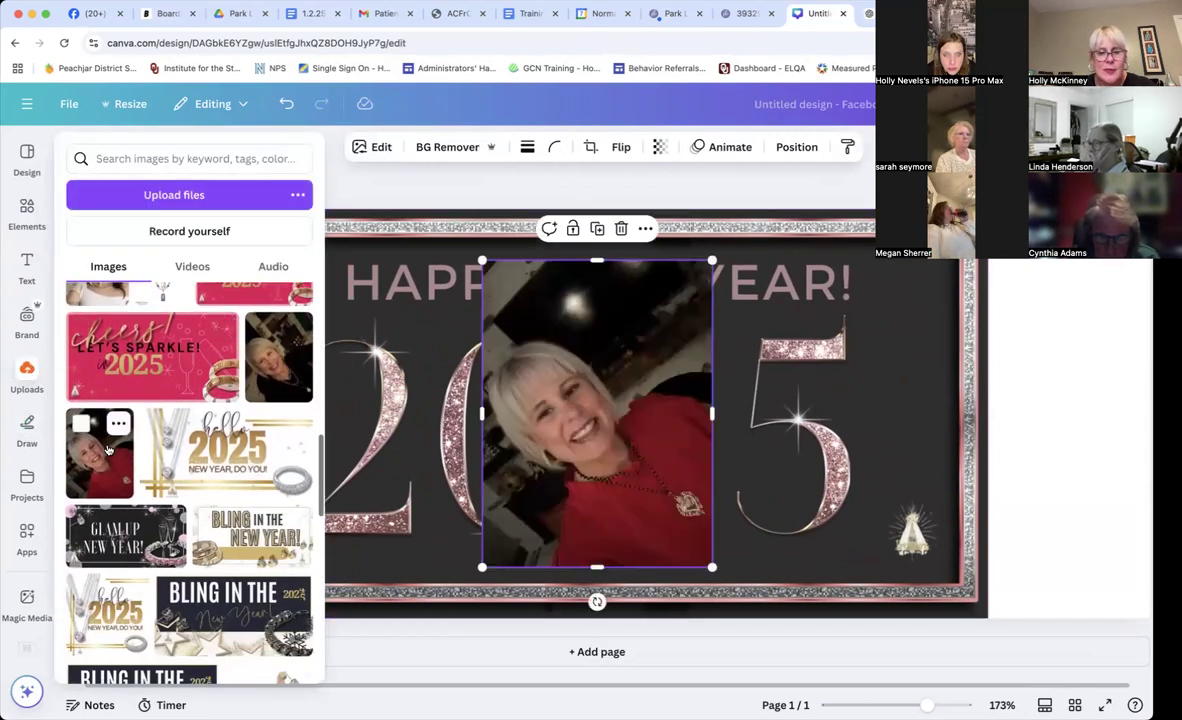
left_click(326, 410)
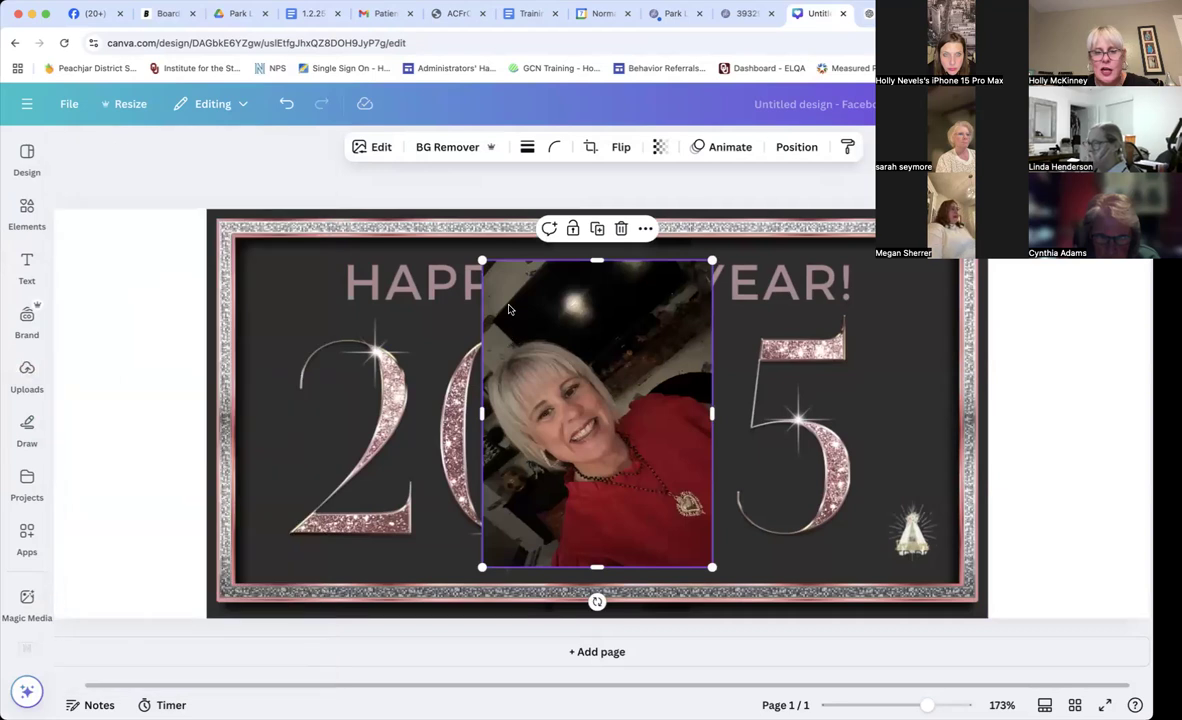
left_click(470, 148)
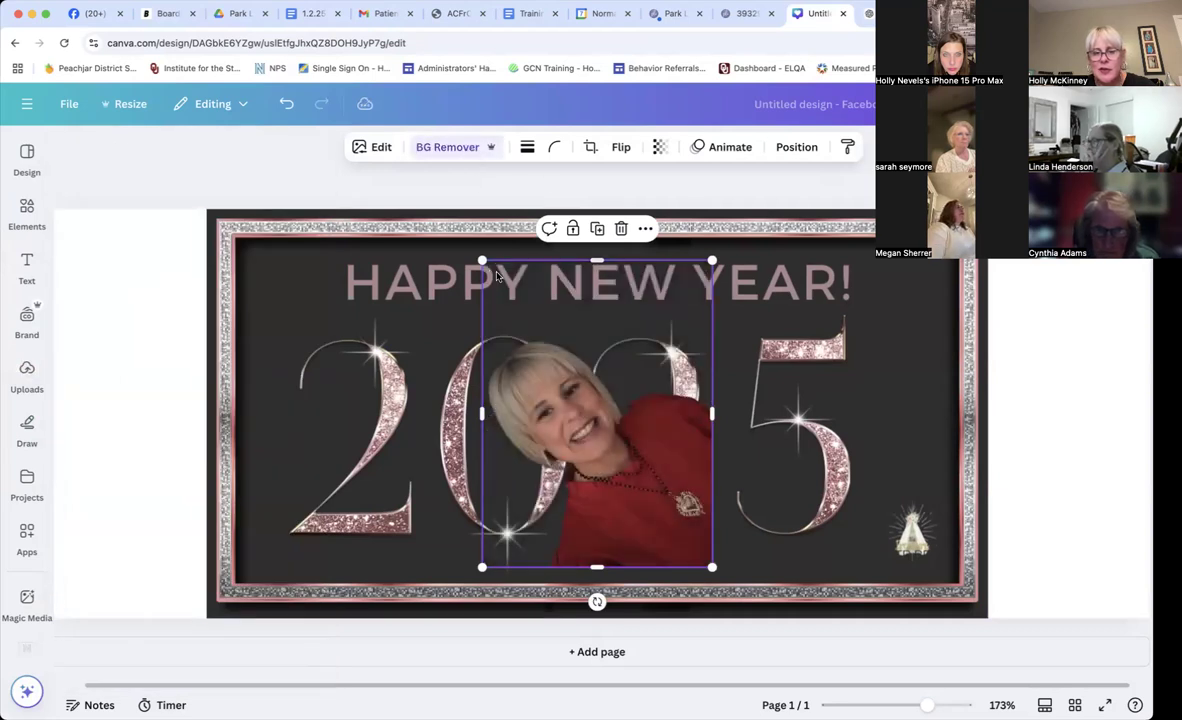
- Shrink the portrait cutout to less than half its size, rotate it, and move it to the lower-left corner of the New Year image
left_click_drag(482, 260, 609, 430)
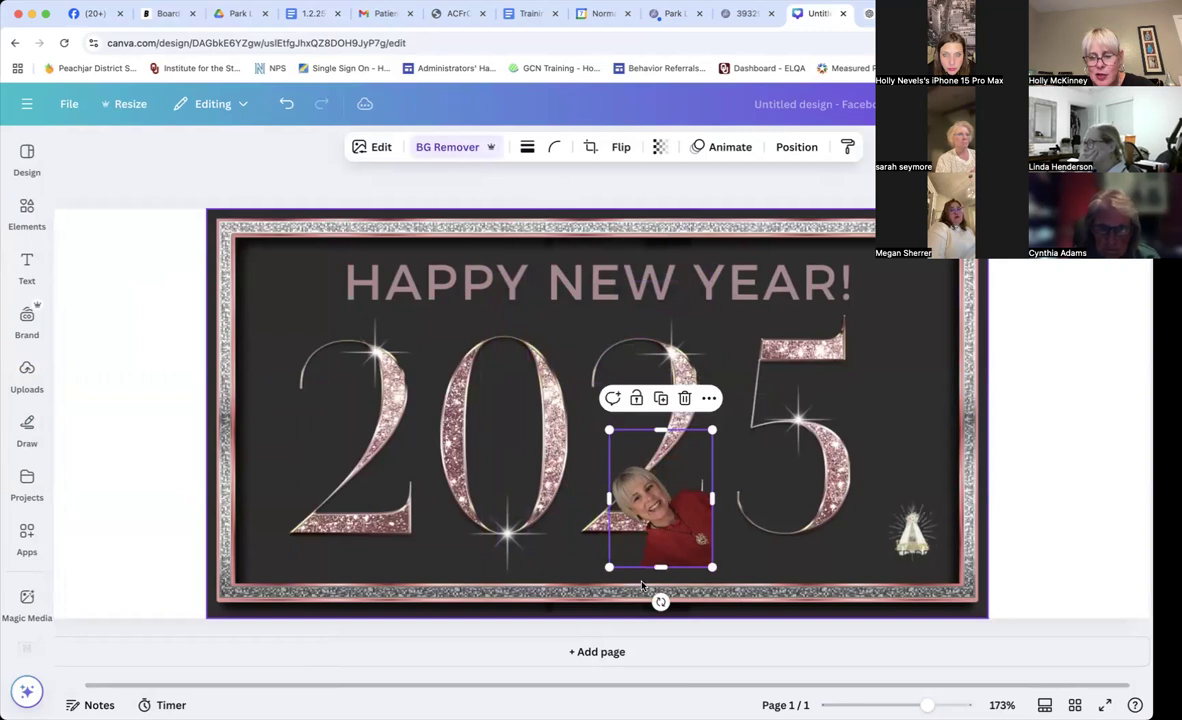
left_click_drag(660, 601, 592, 576)
left_click_drag(618, 530, 249, 549)
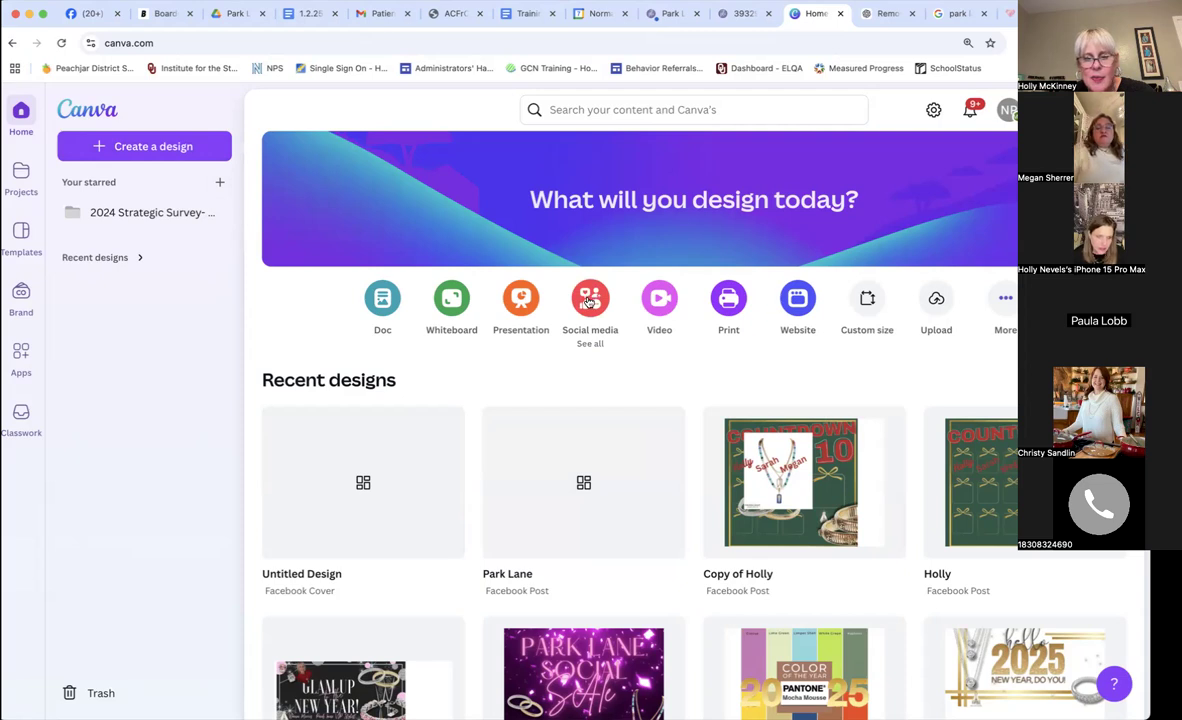
left_click(1006, 302)
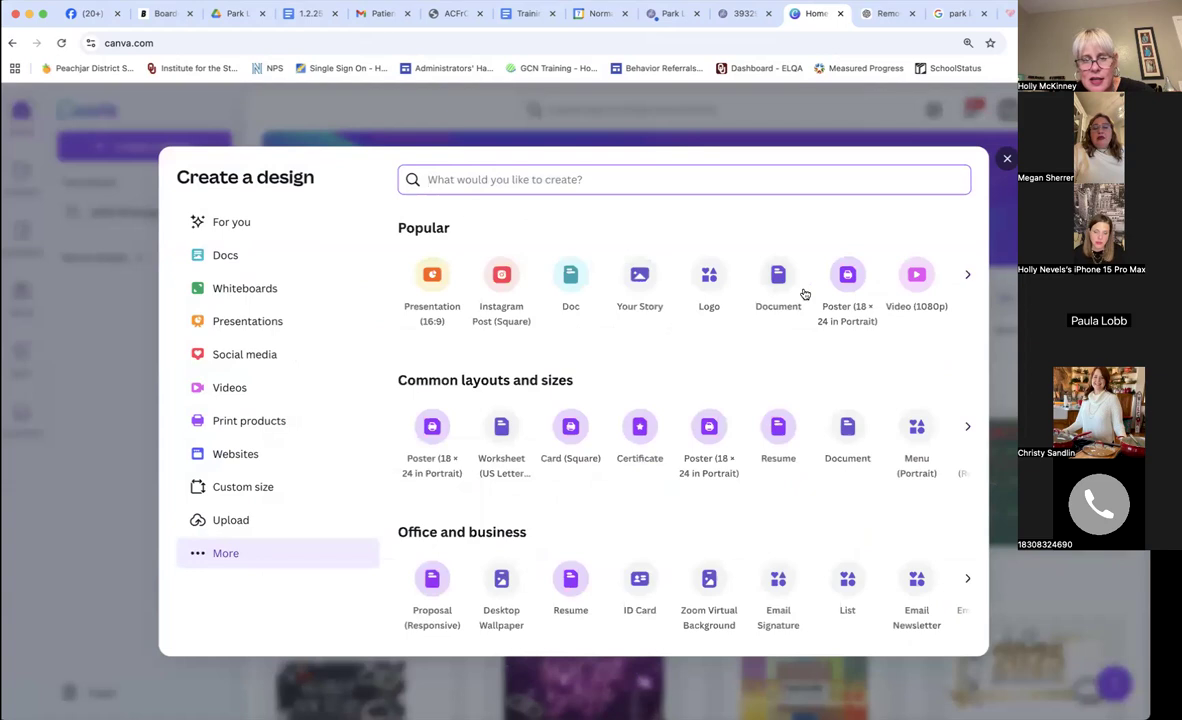
scroll(700, 330, "down", 5)
scroll(700, 331, "up", 5)
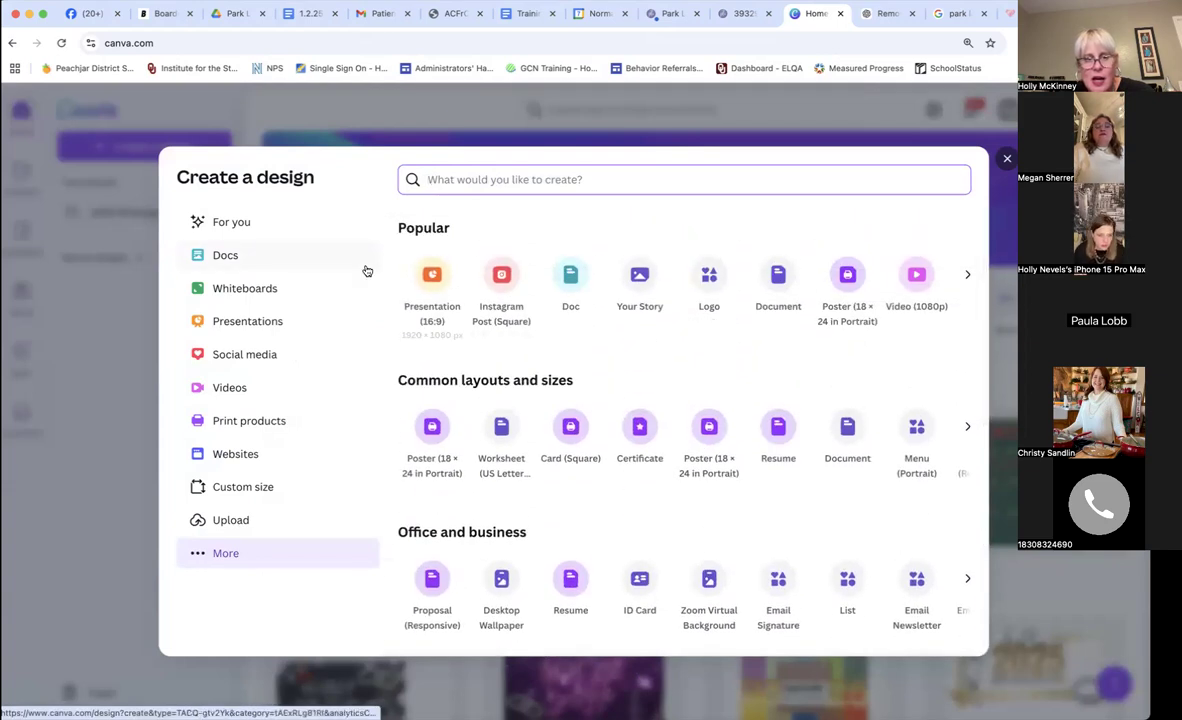
left_click(1005, 158)
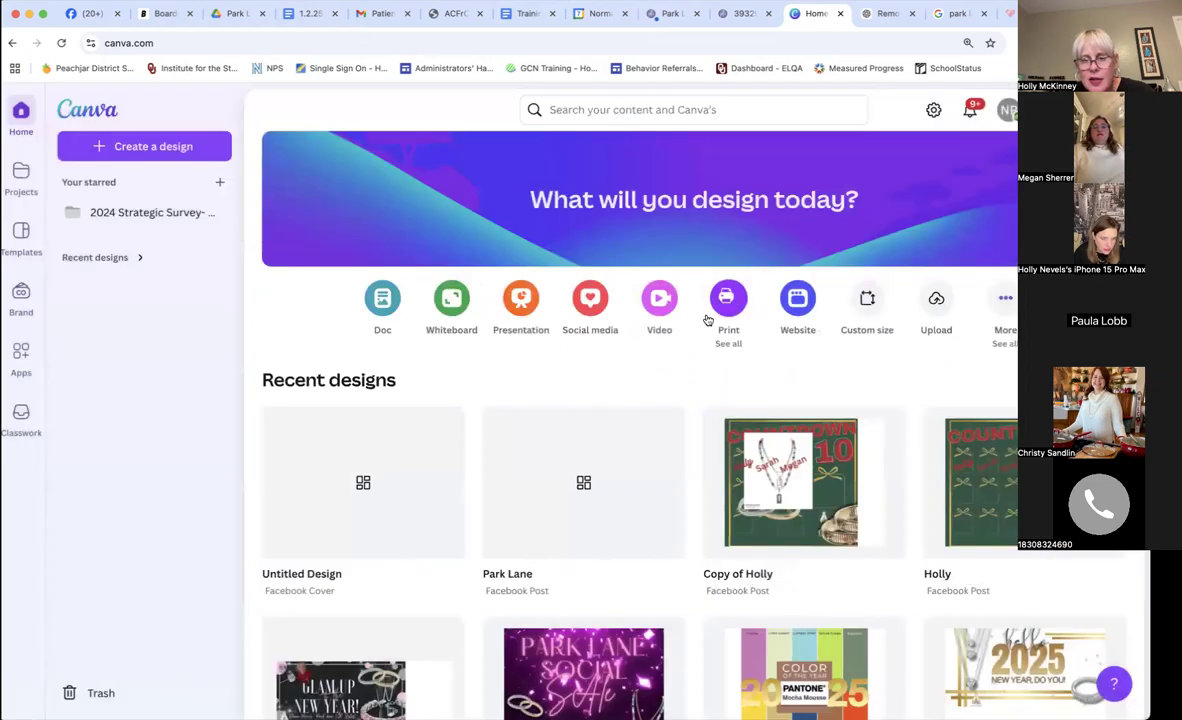
- Create a blank Facebook Post from the social media design types
left_click(591, 302)
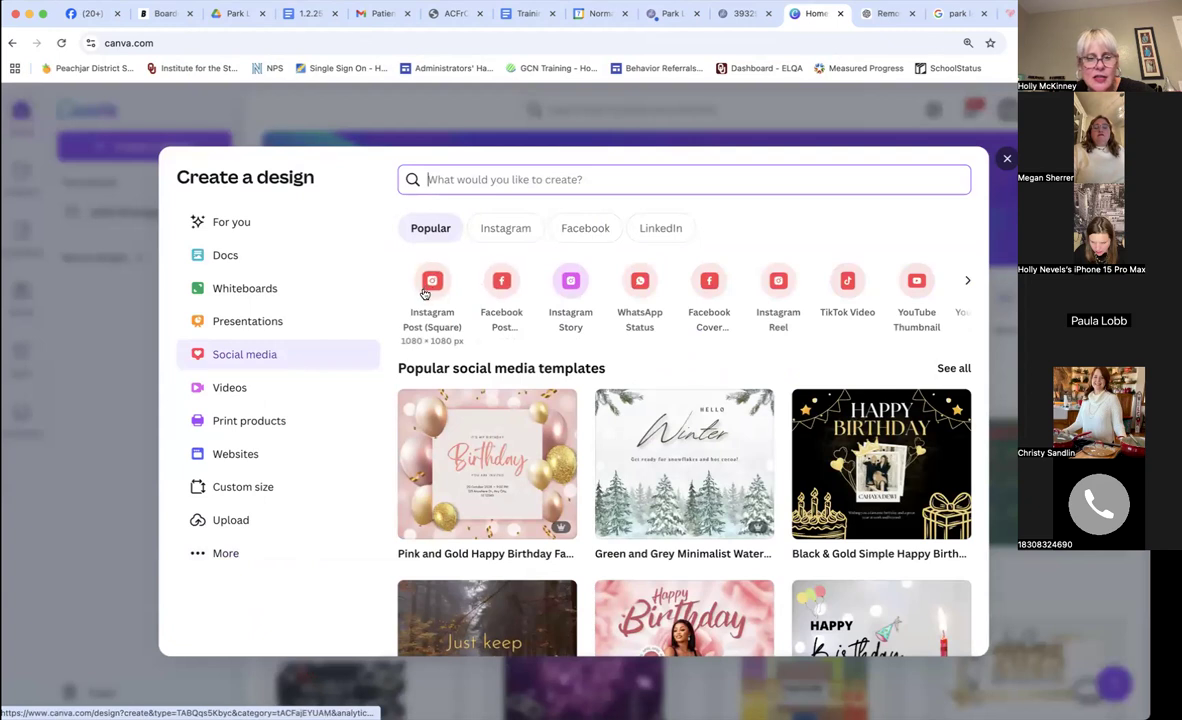
left_click(505, 282)
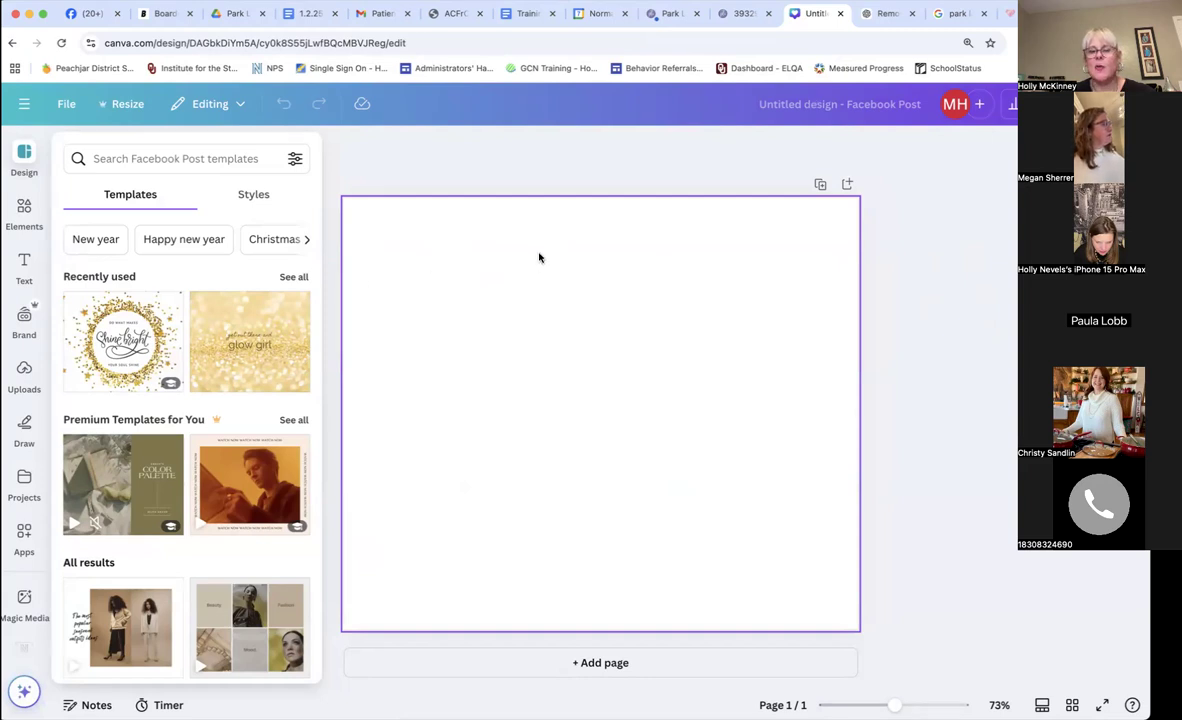
- Switch to Boards, close the open image, and go back up to the main level of the Treasure Tribe Board
left_click(156, 14)
left_click(24, 104)
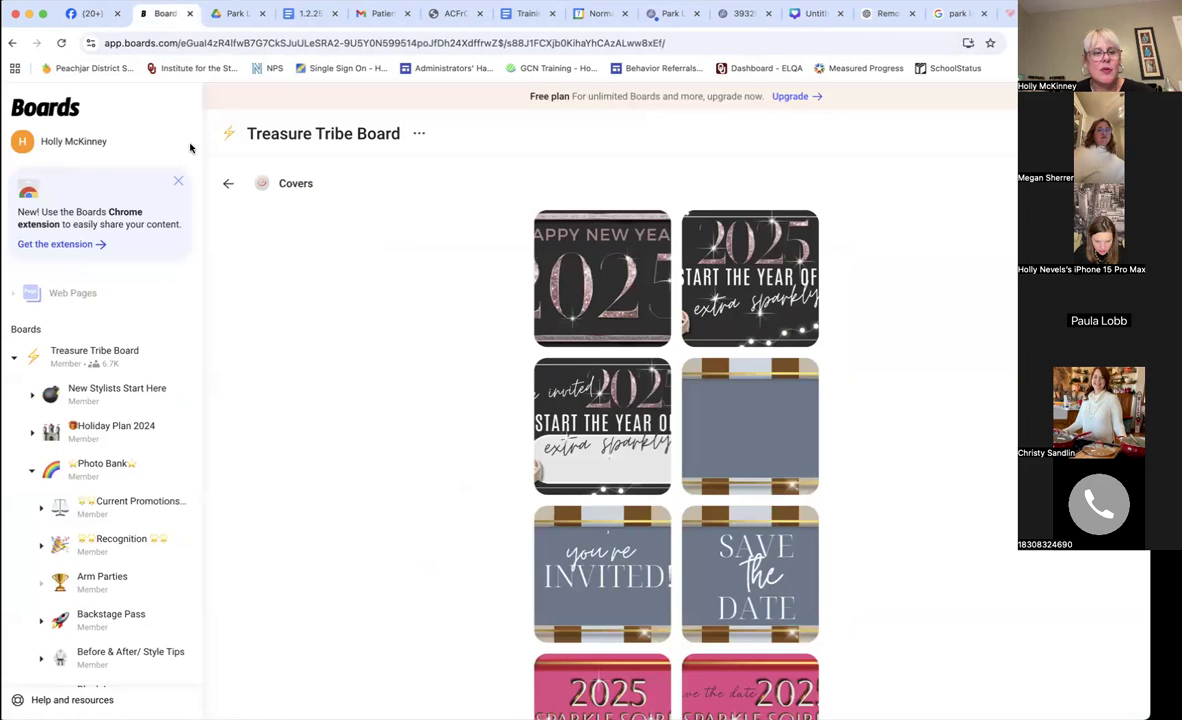
left_click(228, 184)
left_click(228, 184)
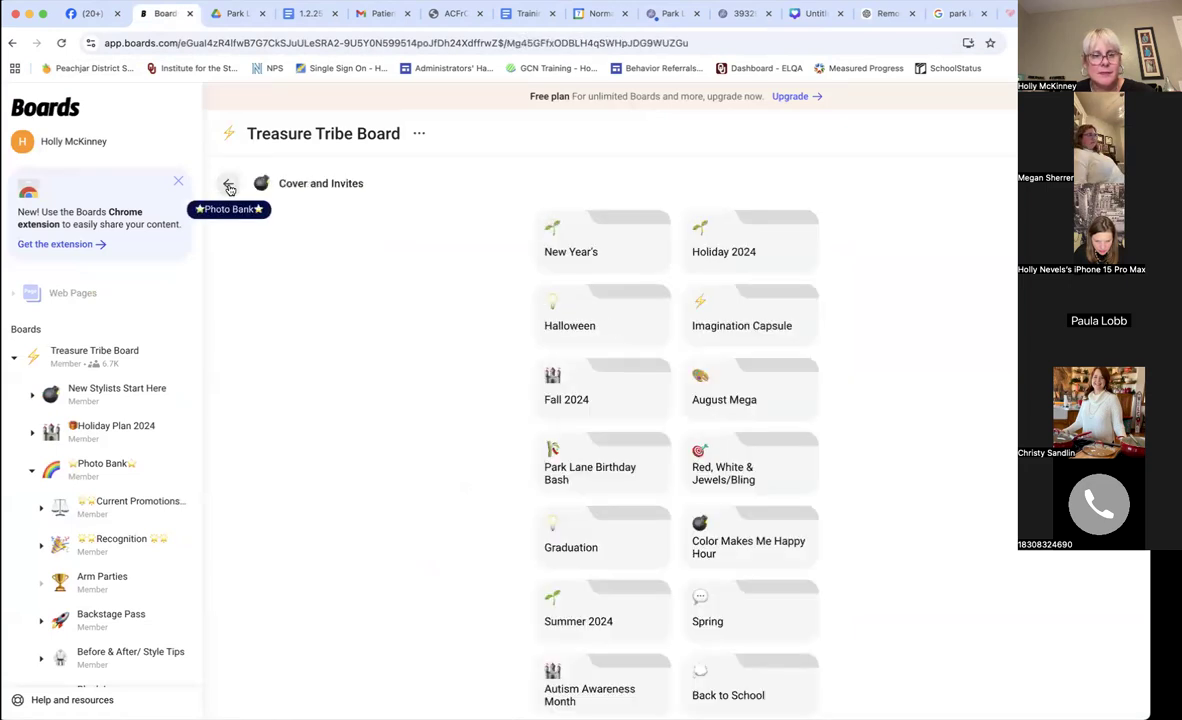
left_click(229, 186)
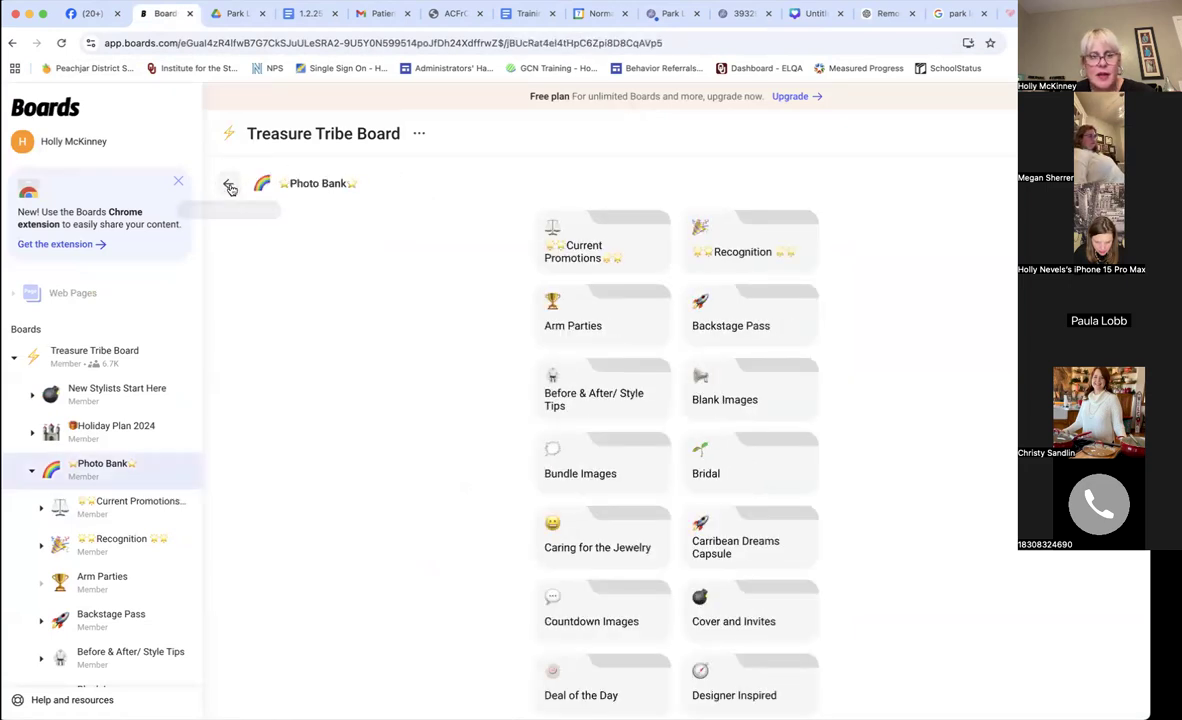
left_click(229, 186)
- Open the Holiday 2024 folder of the Countdown Images in the Photo Bank
scroll(480, 228, "down", 1)
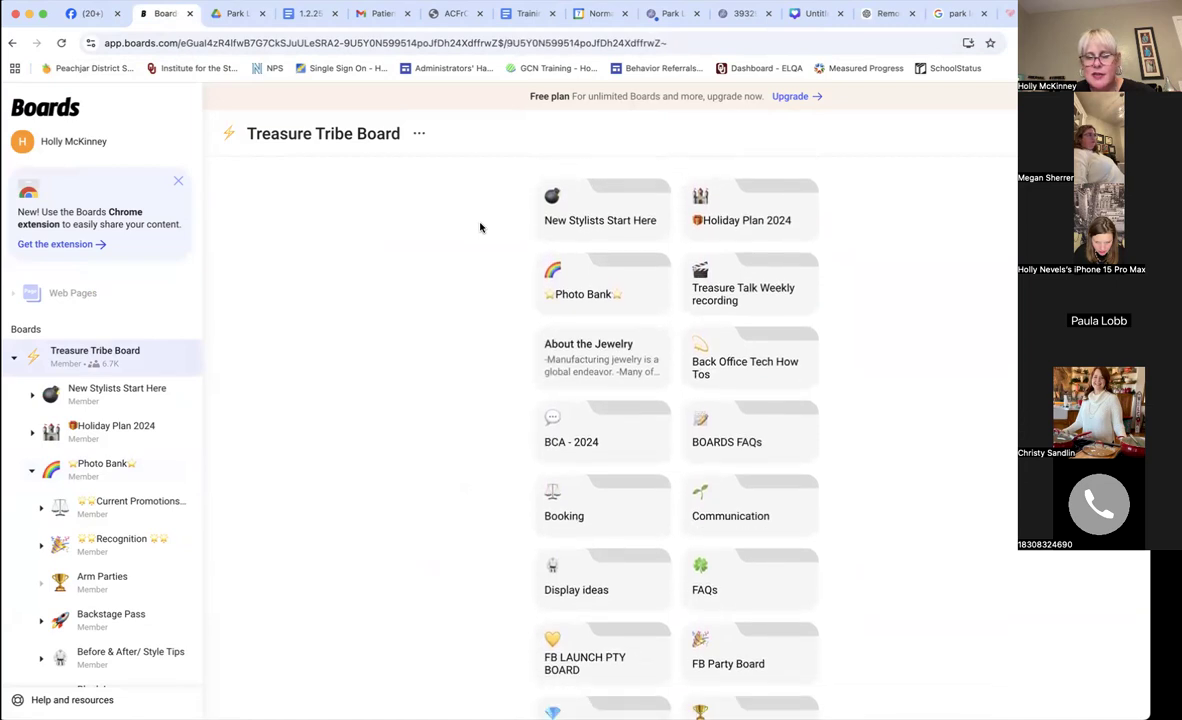
scroll(480, 228, "down", 1)
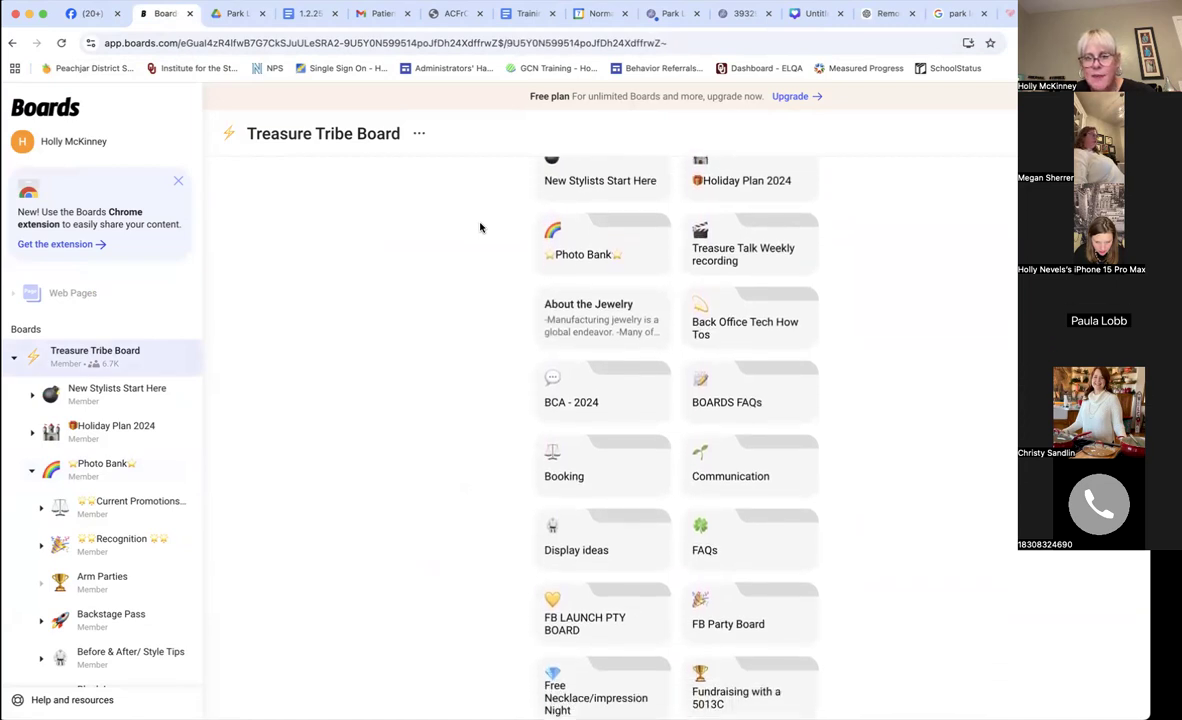
left_click(595, 240)
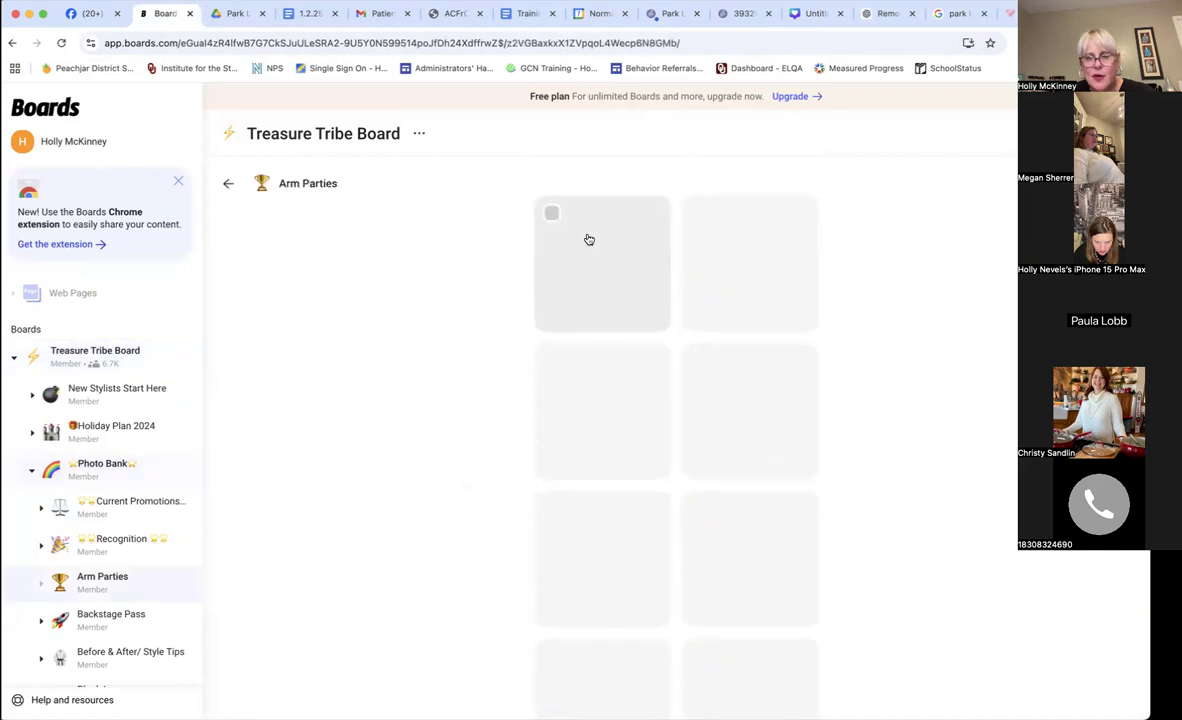
left_click(228, 183)
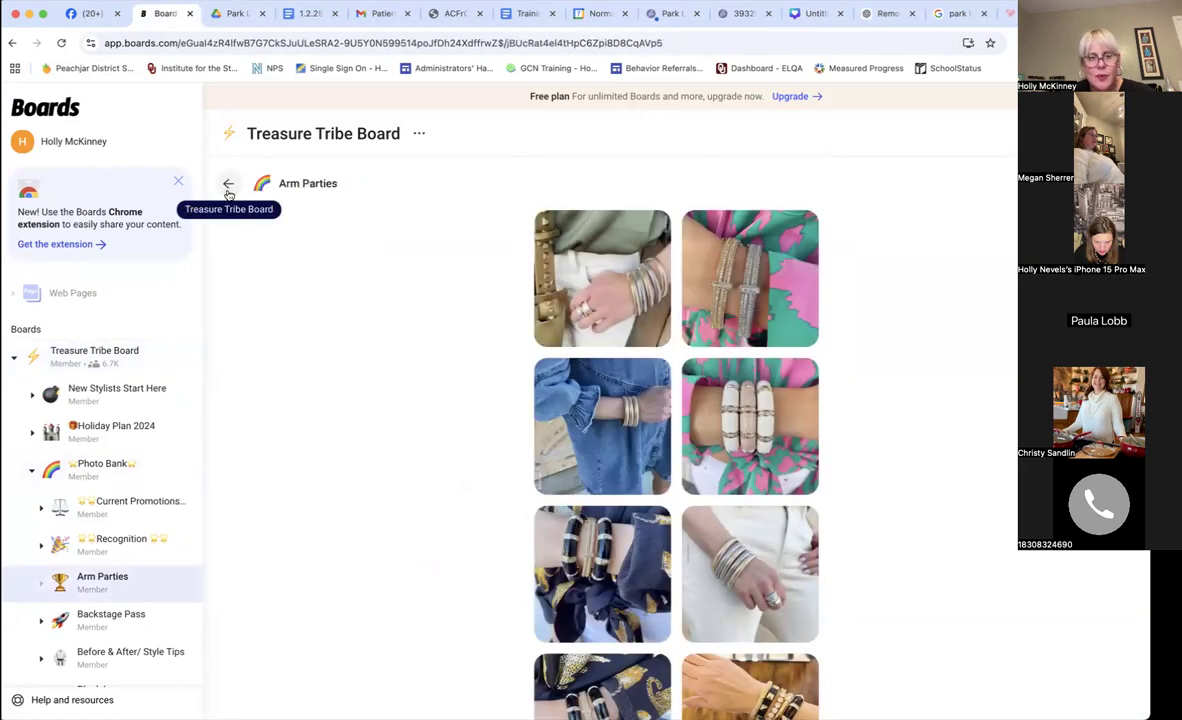
scroll(531, 323, "down", 4)
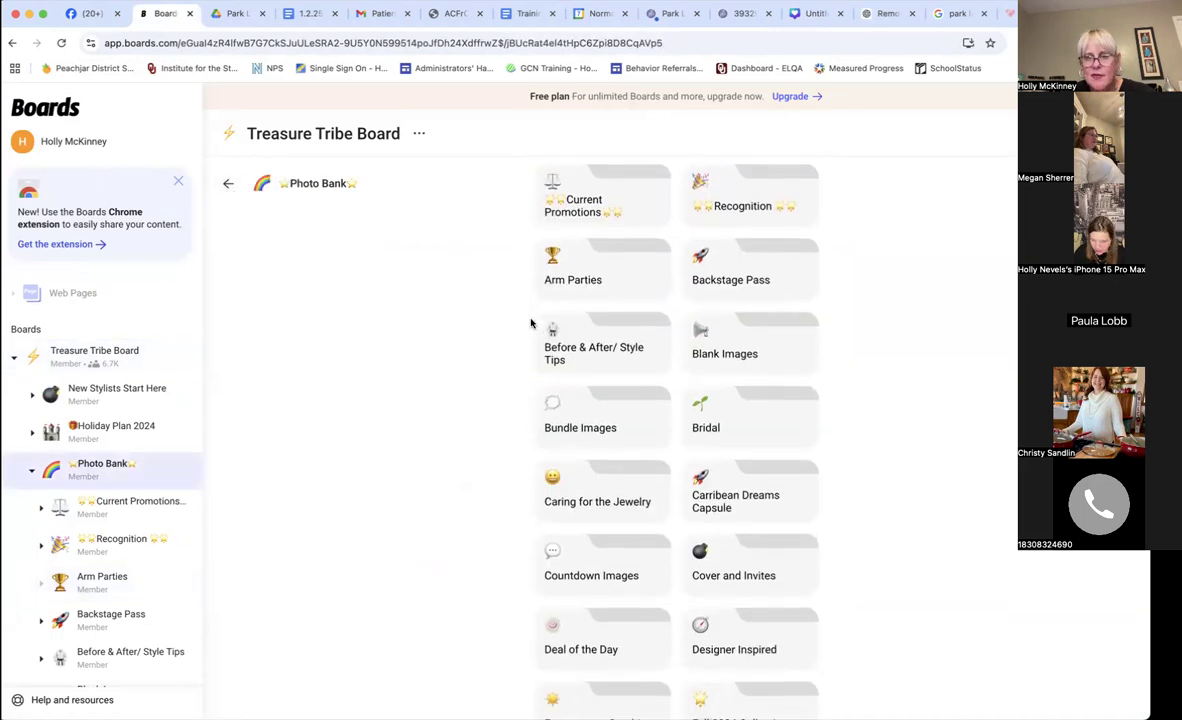
scroll(531, 323, "down", 2)
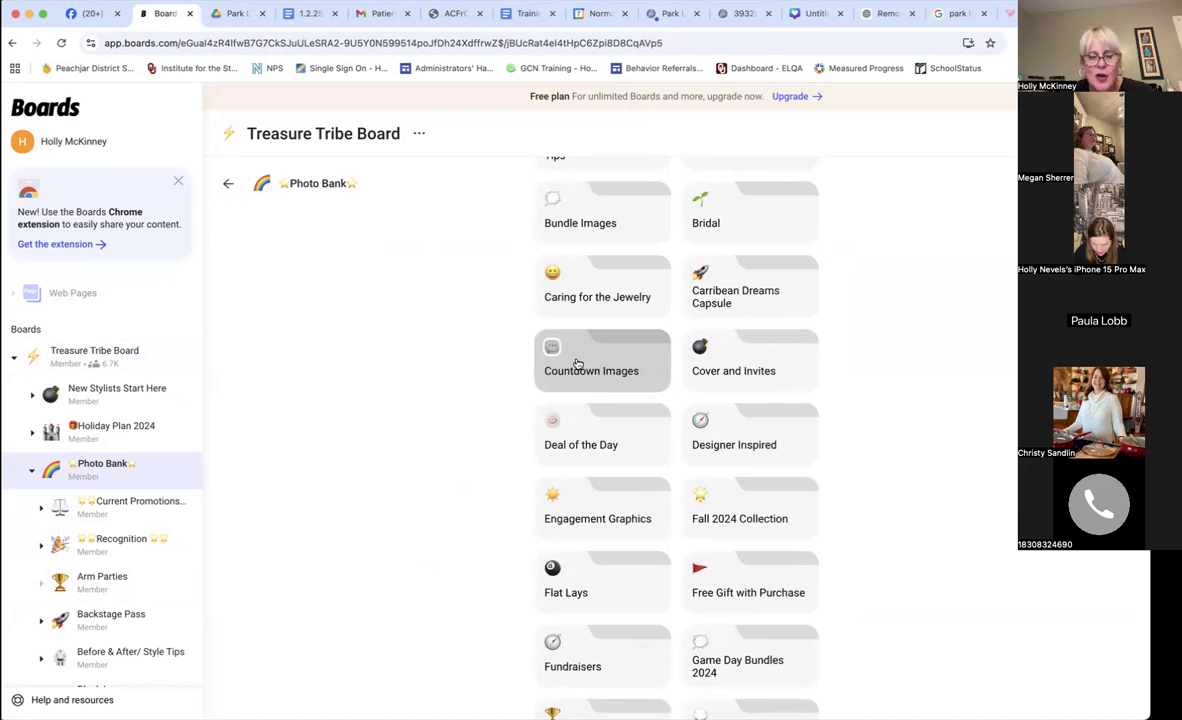
left_click(577, 363)
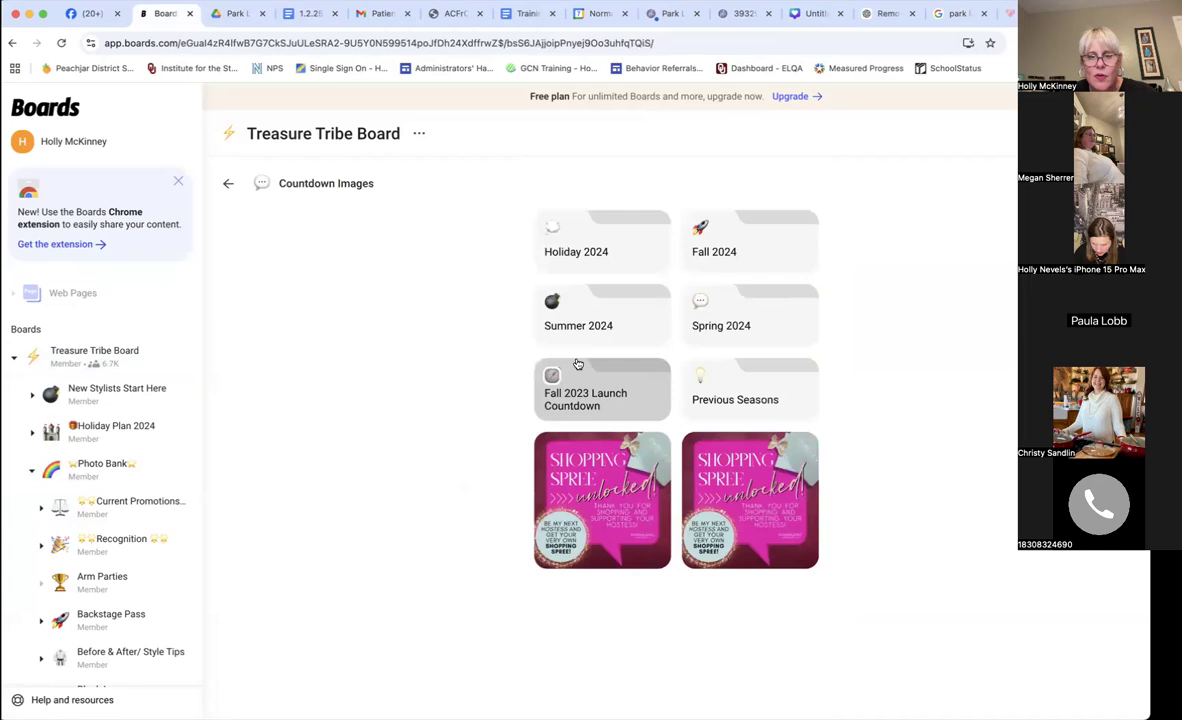
left_click(596, 252)
left_click(598, 262)
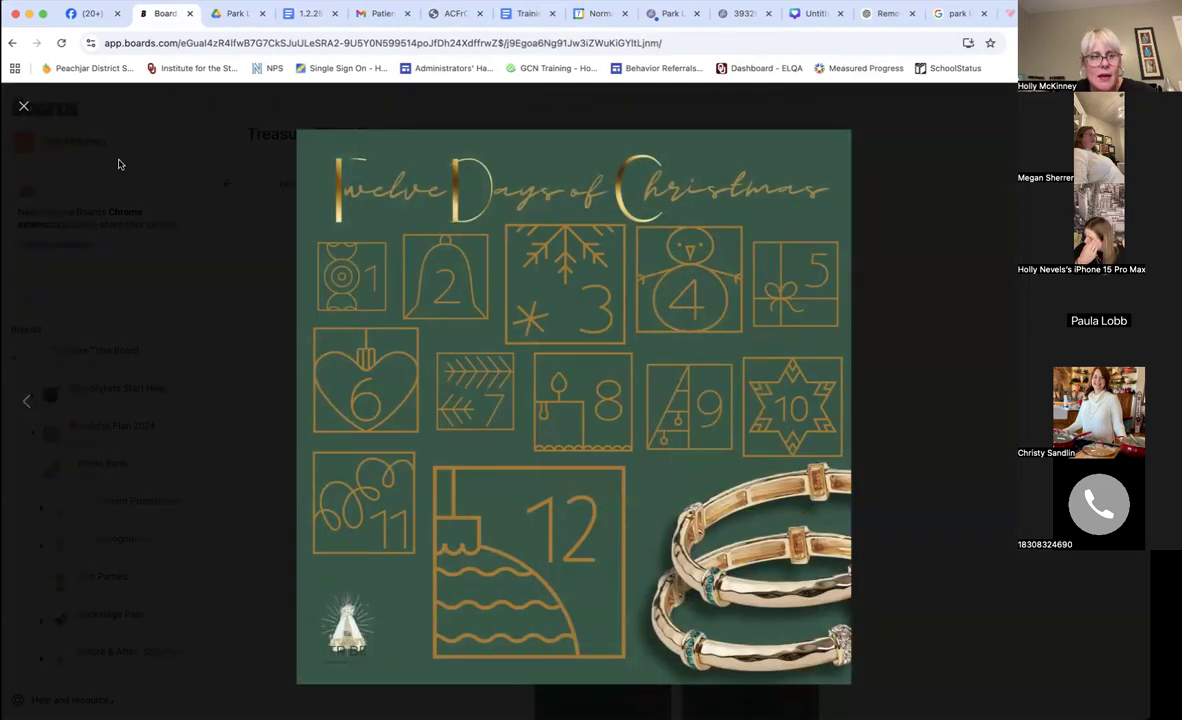
left_click(24, 106)
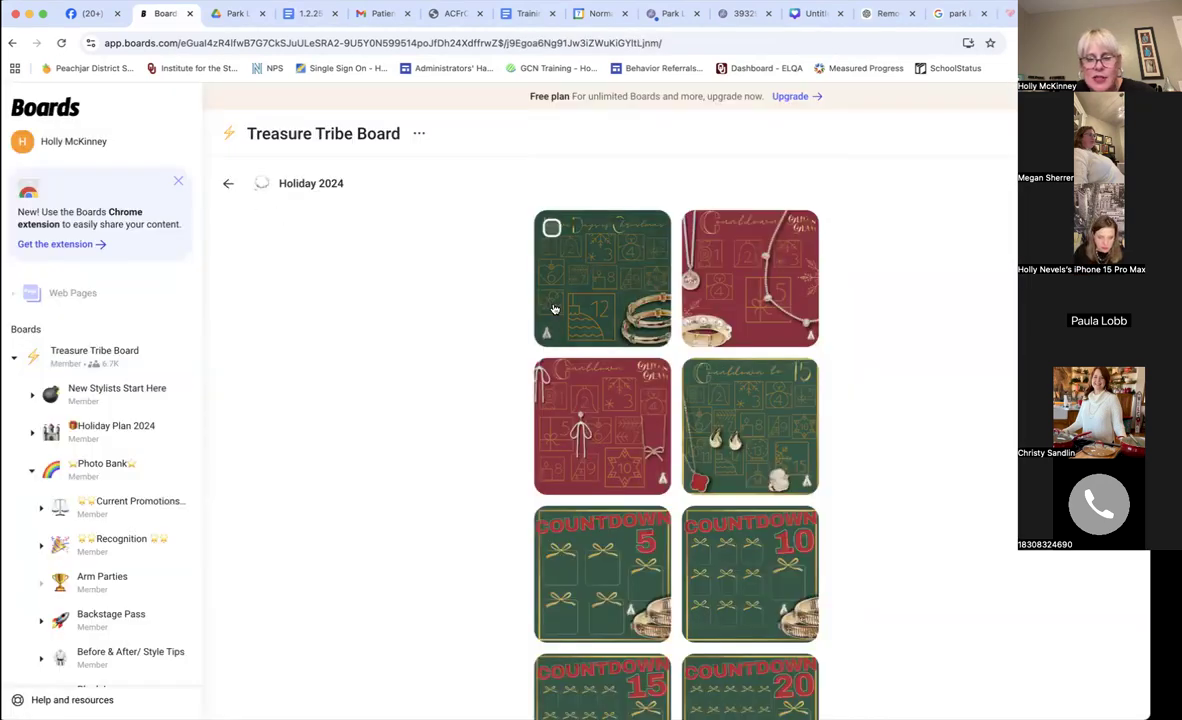
- Open the pink "Countdown to 10" snowflake image from the Holiday 2024 folder and copy it
scroll(555, 309, "down", 10)
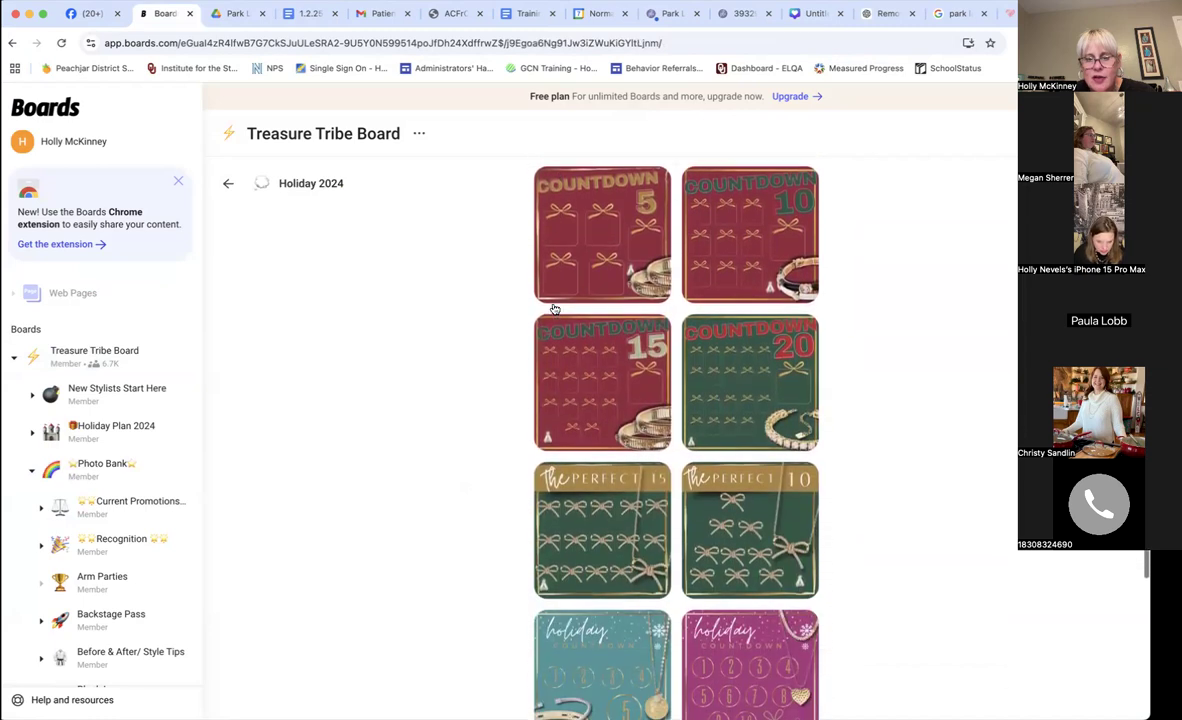
scroll(555, 309, "down", 10)
scroll(555, 309, "down", 1)
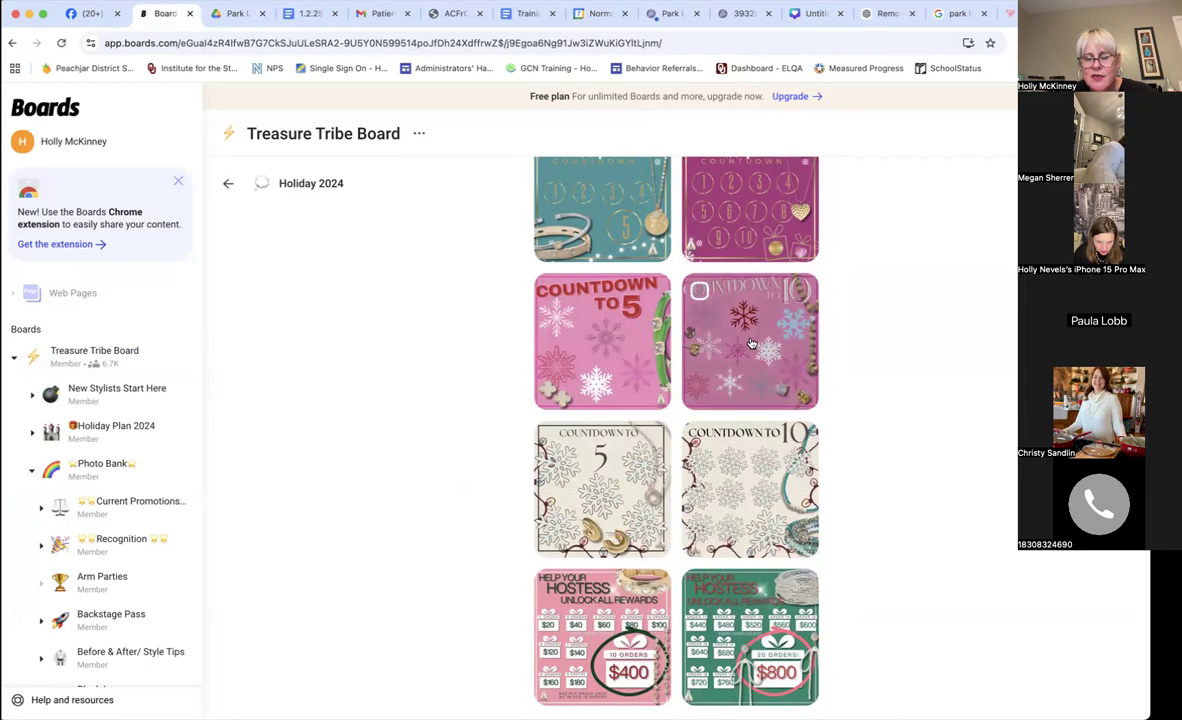
left_click(695, 316)
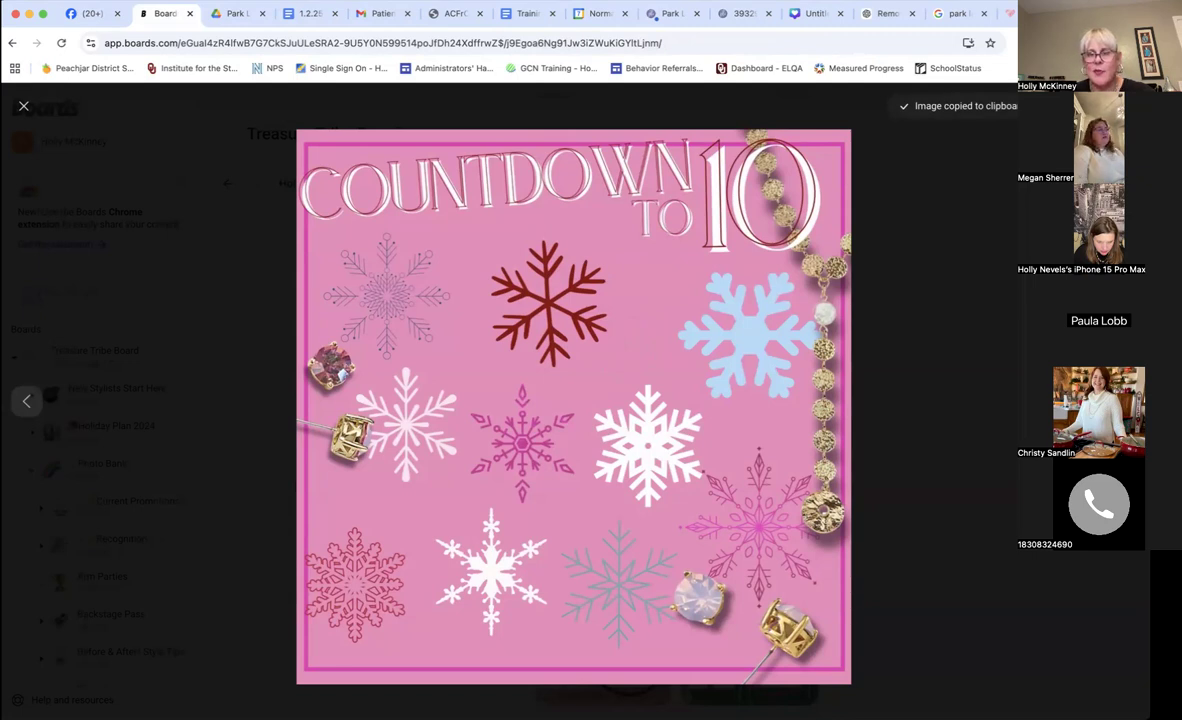
- Switch to Canva and paste the "Countdown to 10" image into the blank Facebook Post
left_click(800, 14)
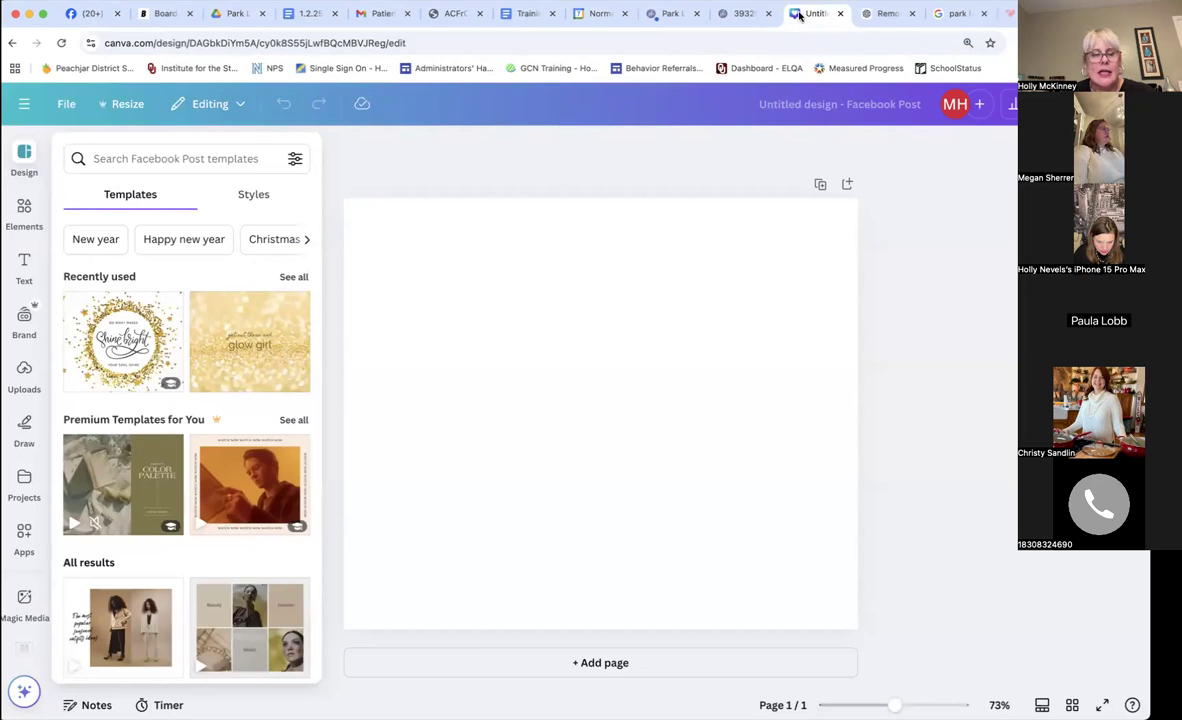
left_click(528, 293)
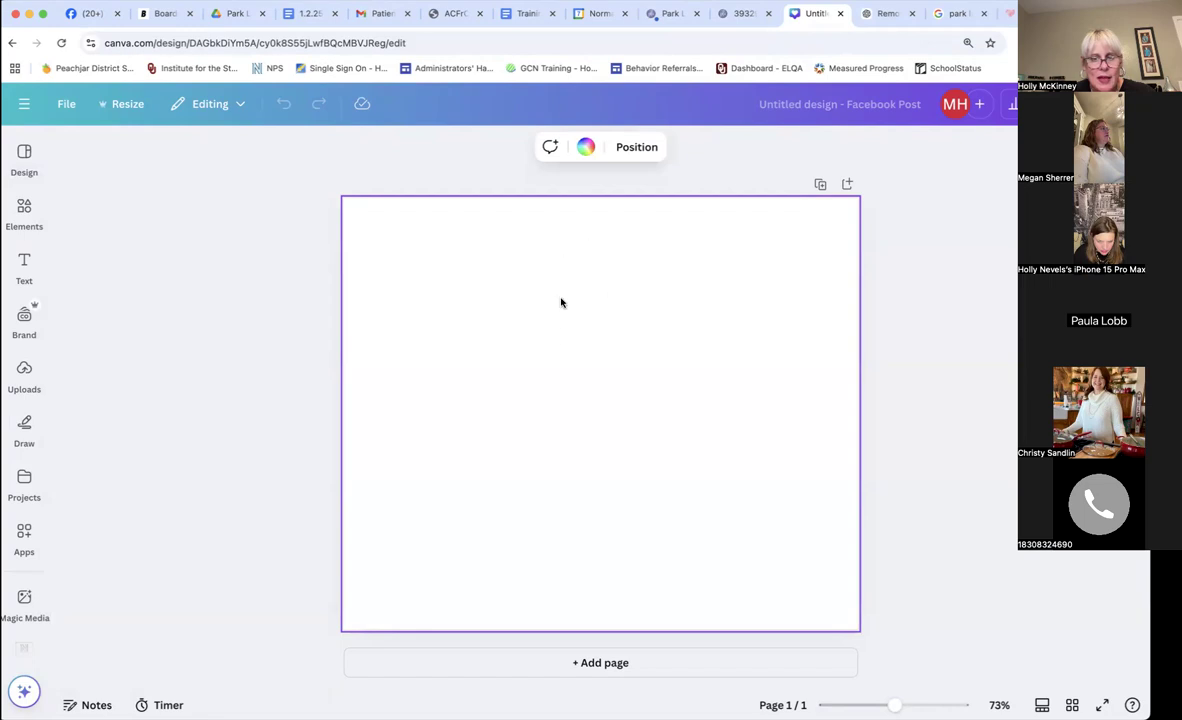
key("super+v")
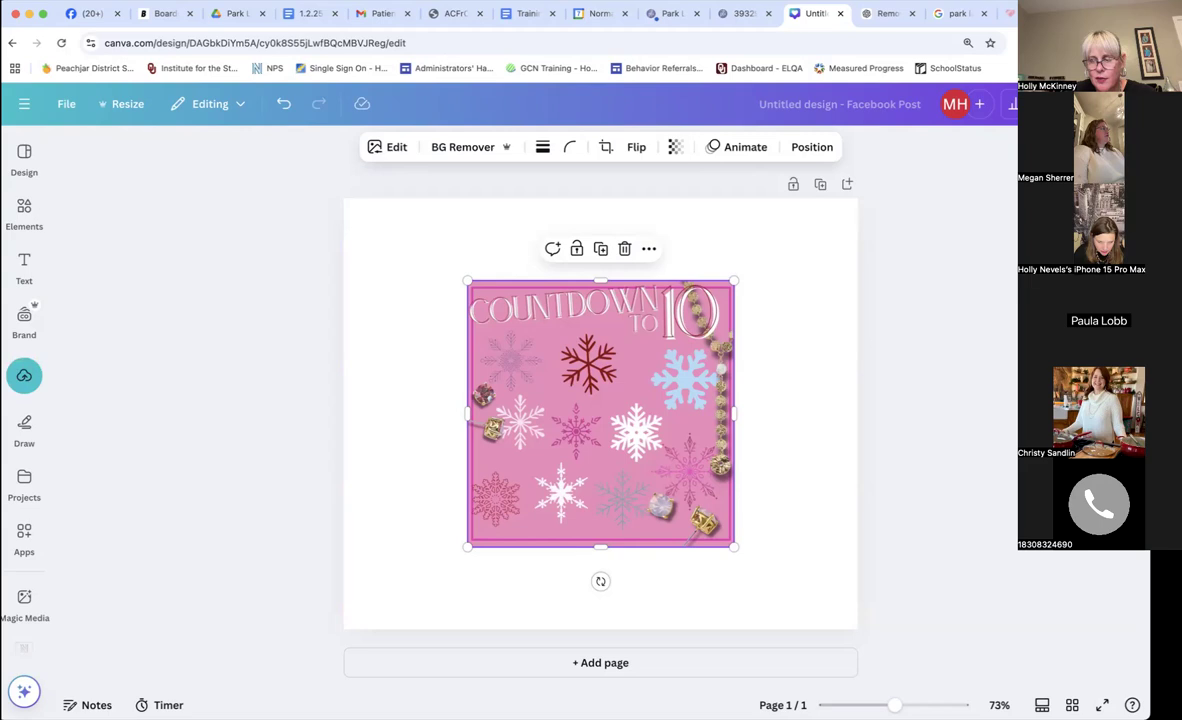
left_click(30, 603)
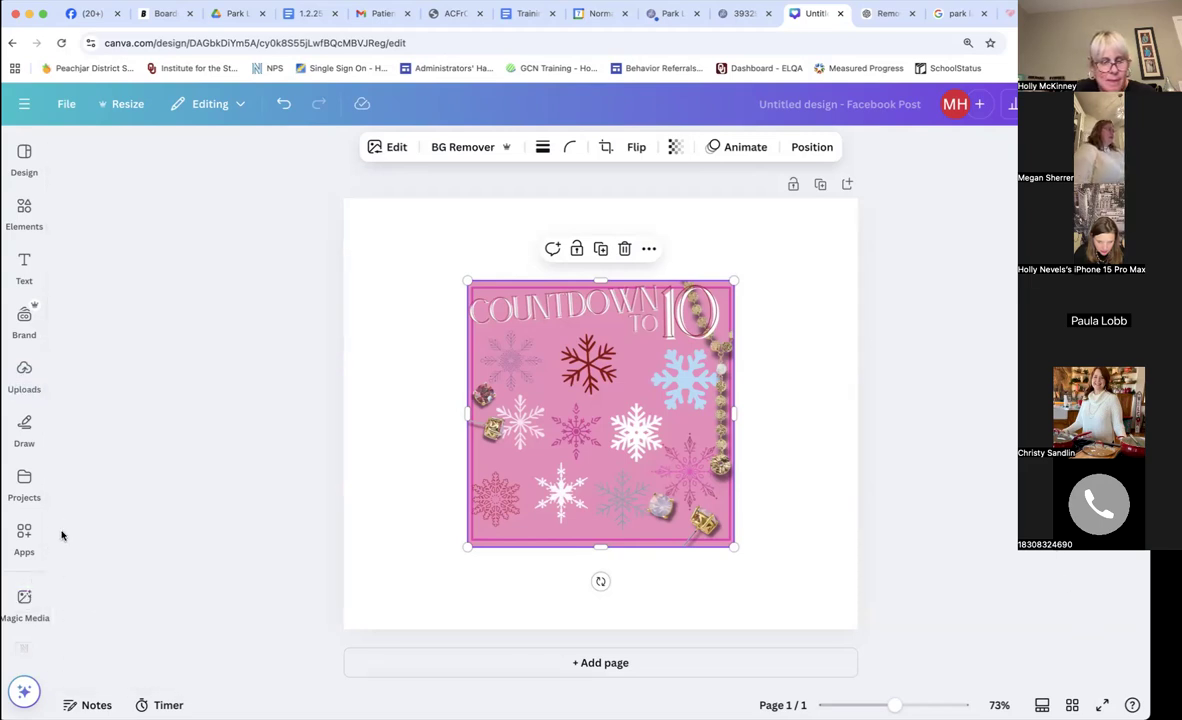
- Enlarge the "Countdown to 10" image to the full page height of the Facebook Post
left_click_drag(466, 281, 343, 243)
left_click_drag(388, 547, 358, 576)
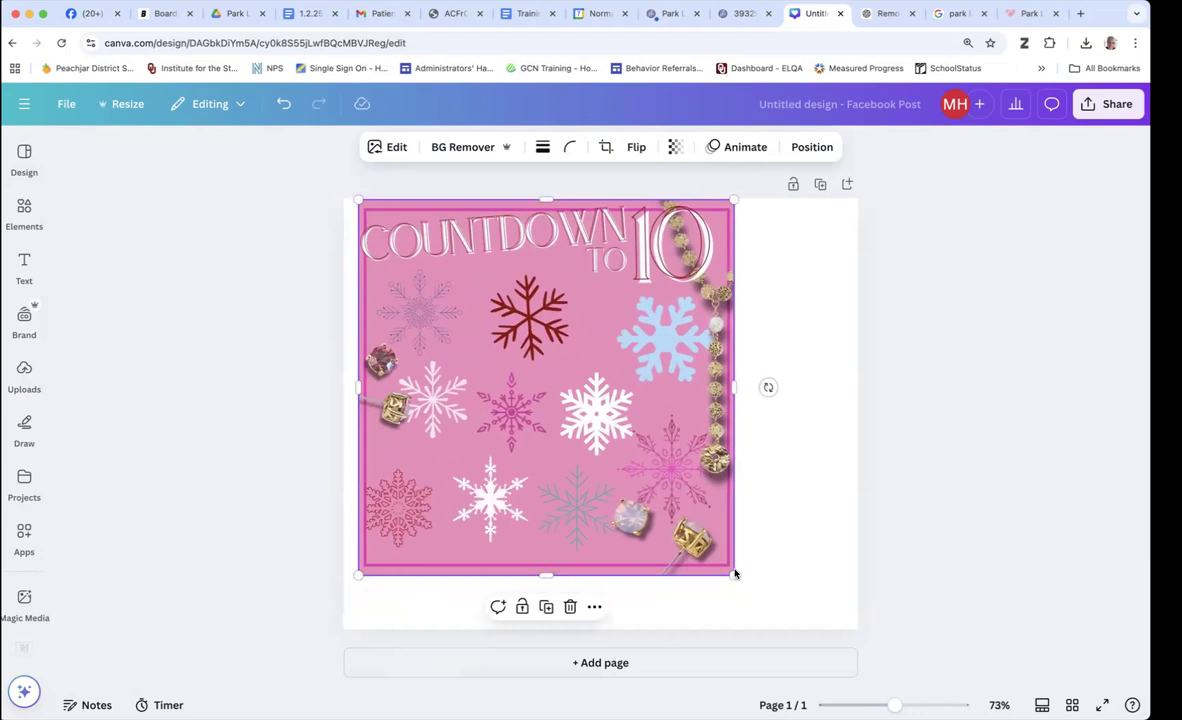
left_click_drag(734, 574, 809, 613)
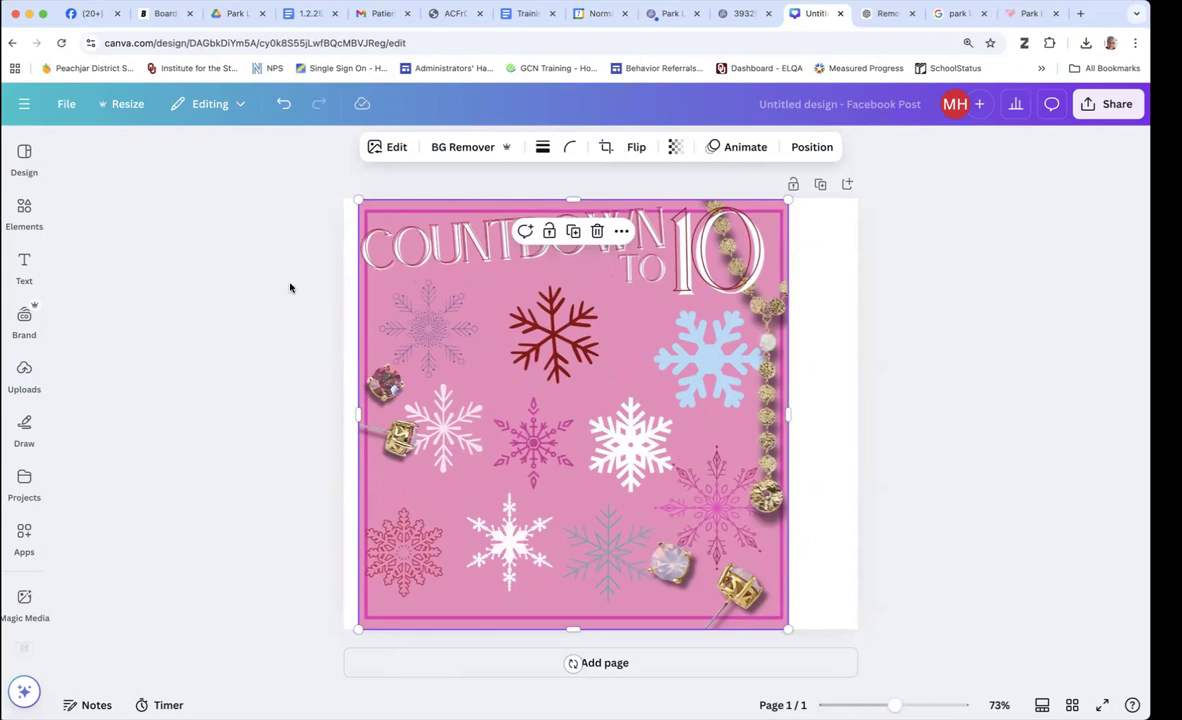
left_click(24, 266)
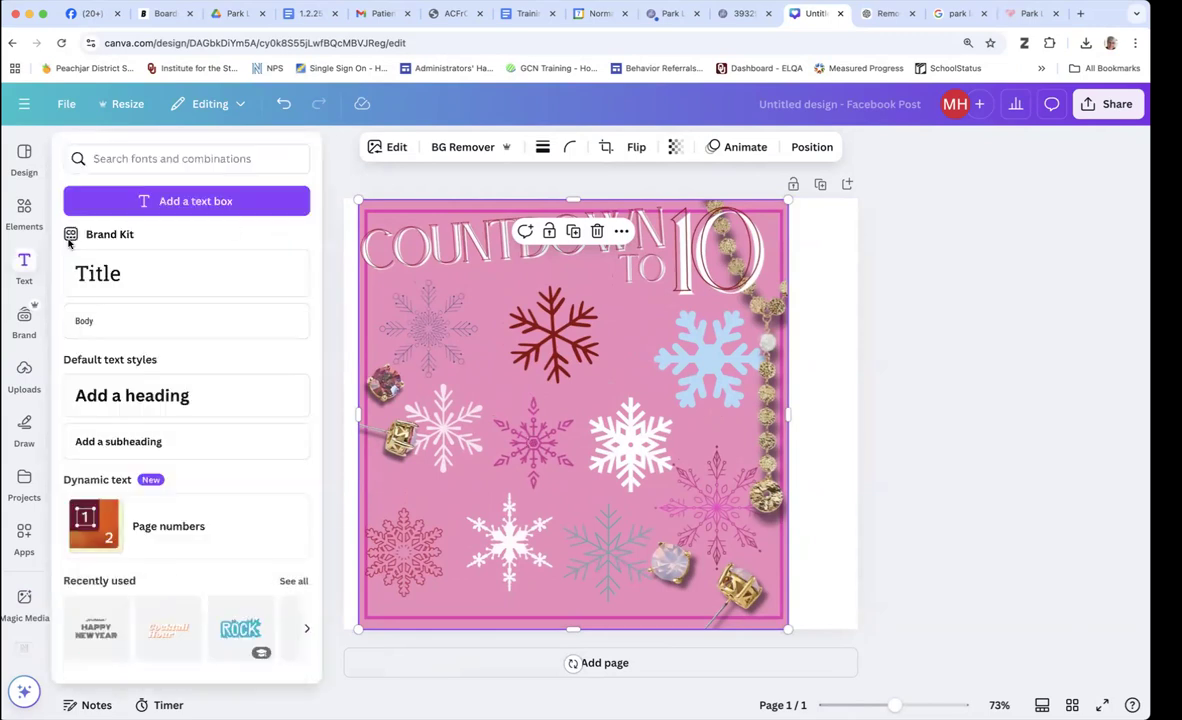
left_click(24, 212)
left_click(24, 155)
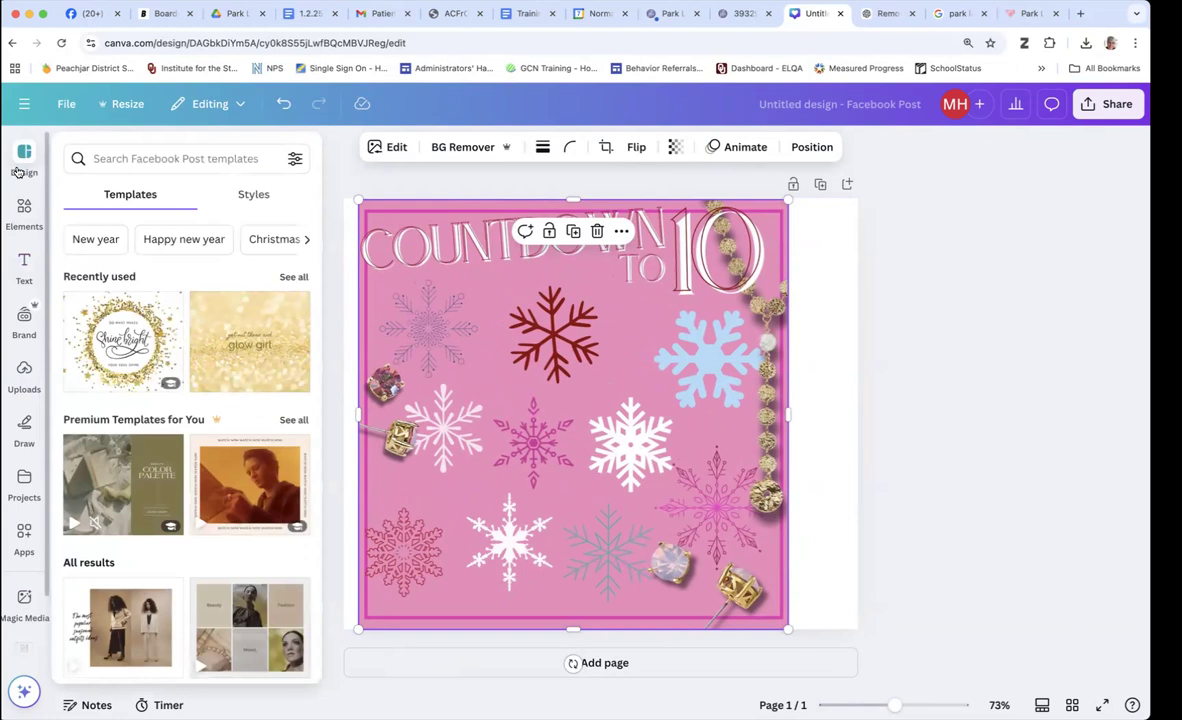
- Add a subheading text with a first name and place it over the purple snowflake beneath the Countdown title
left_click(24, 212)
left_click(24, 266)
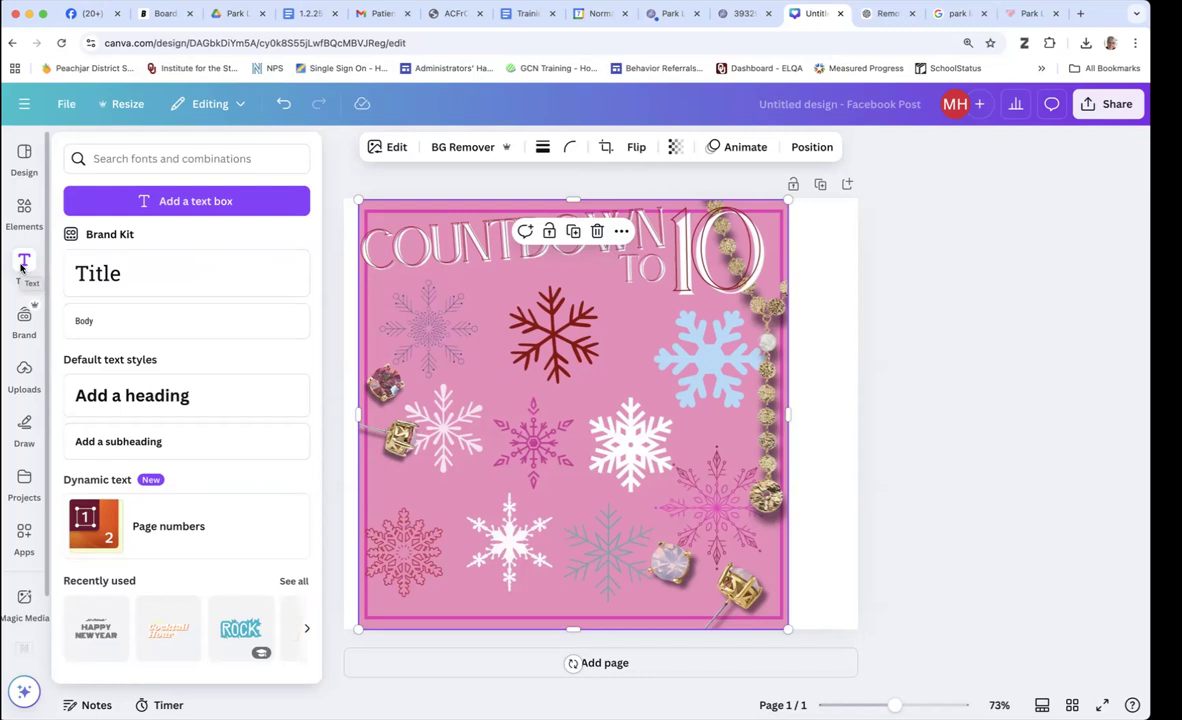
left_click(21, 267)
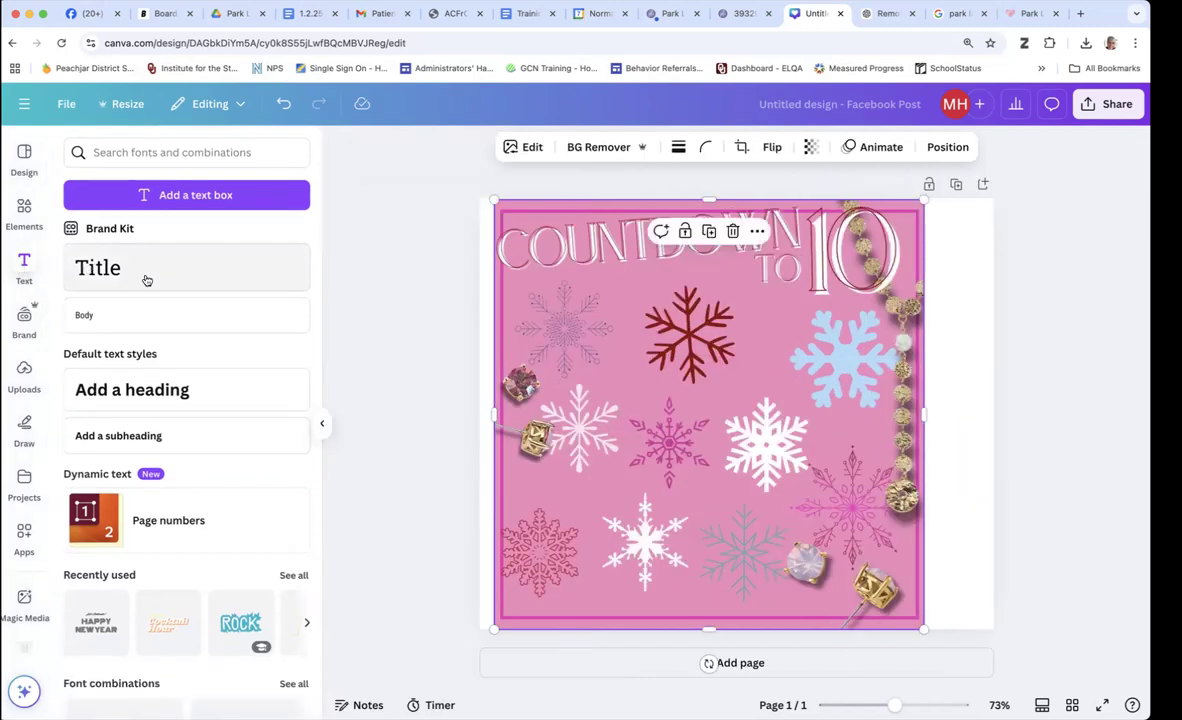
left_click(119, 436)
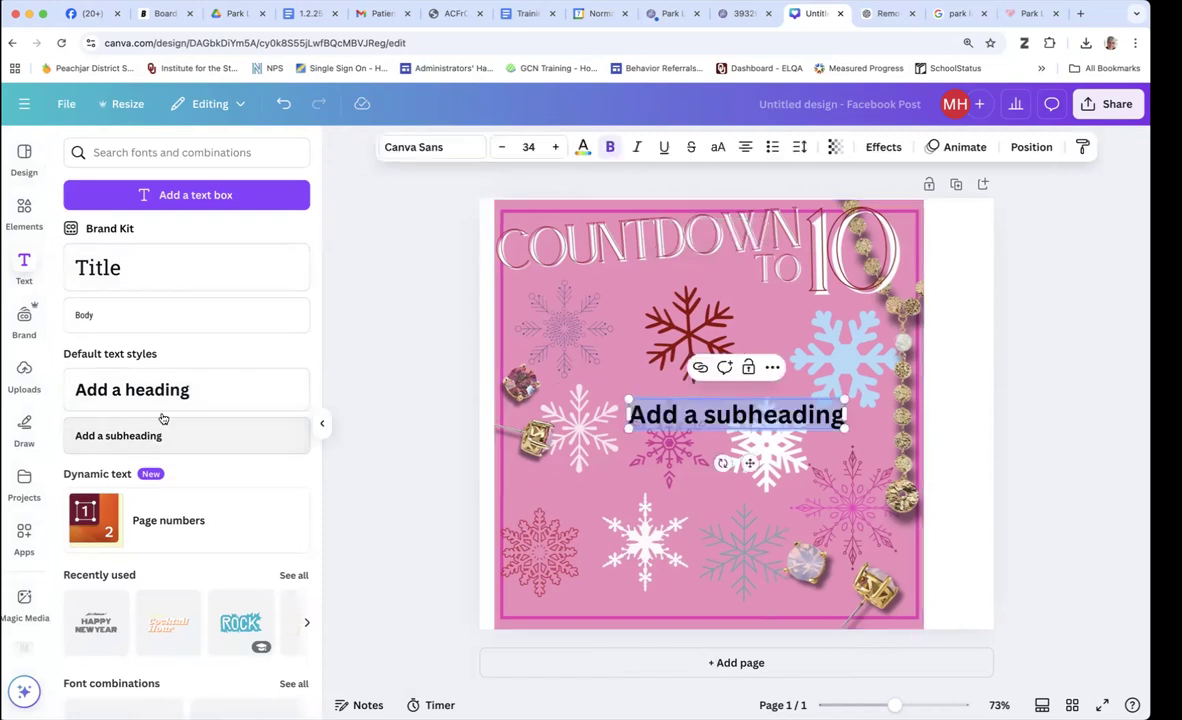
double_click(673, 420)
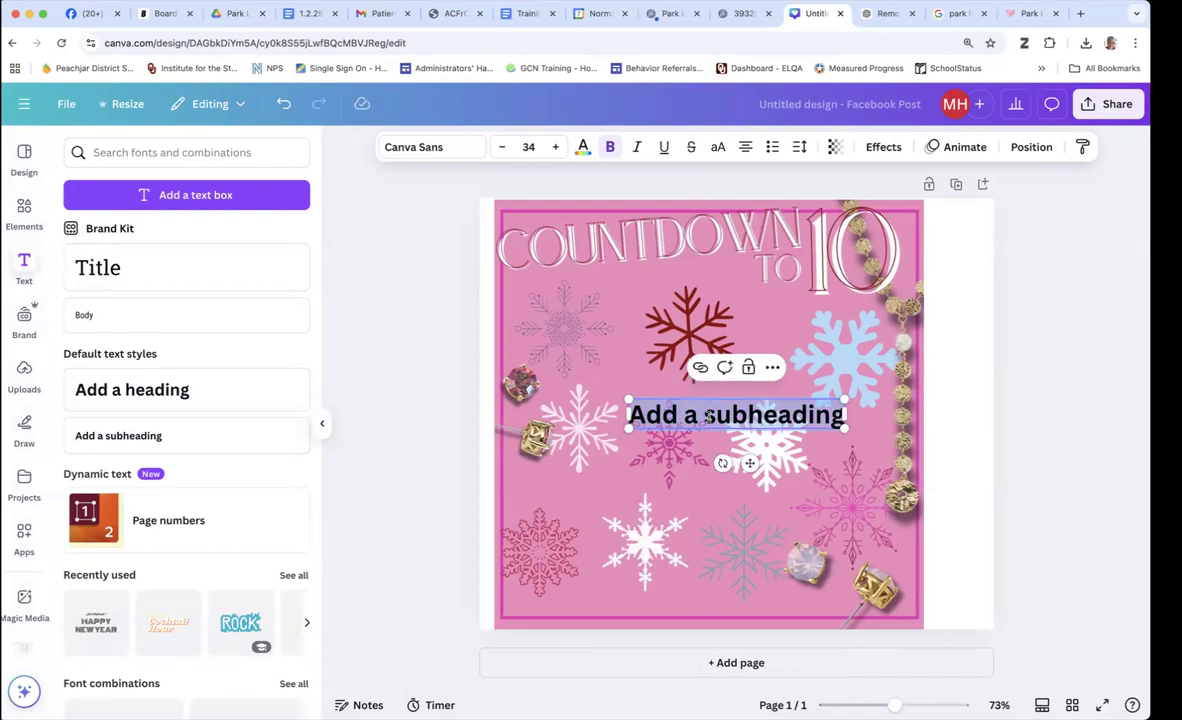
type("Holly")
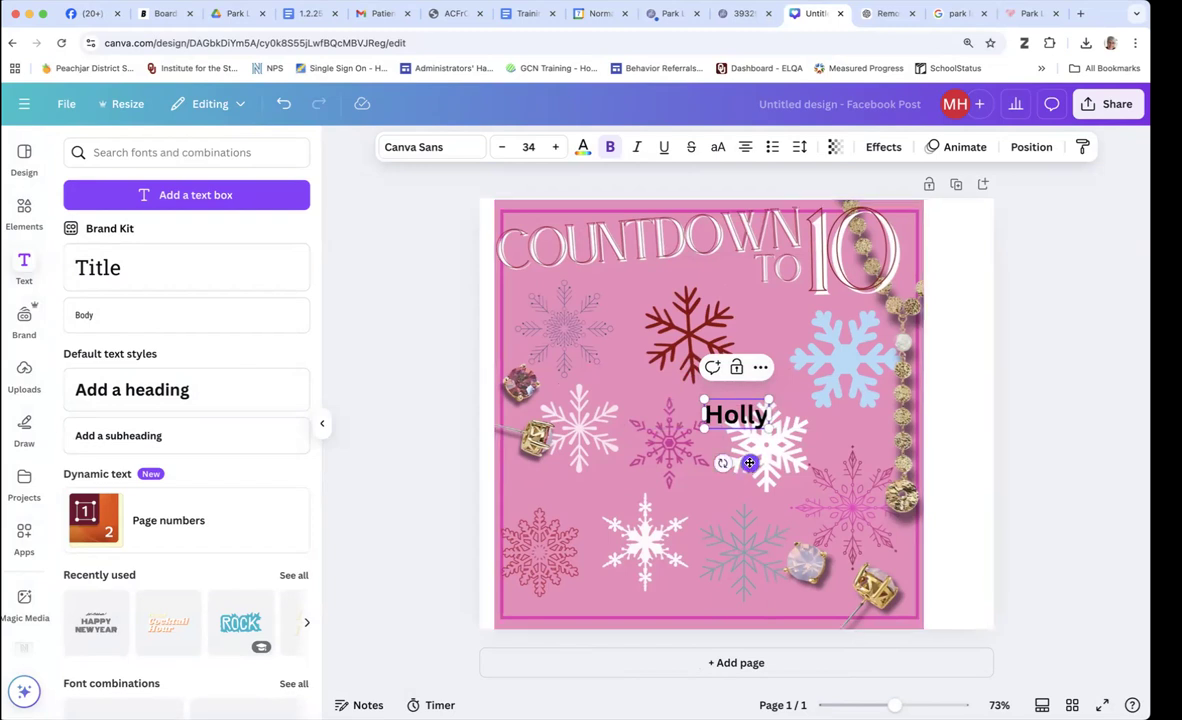
left_click_drag(749, 462, 577, 374)
left_click(622, 363)
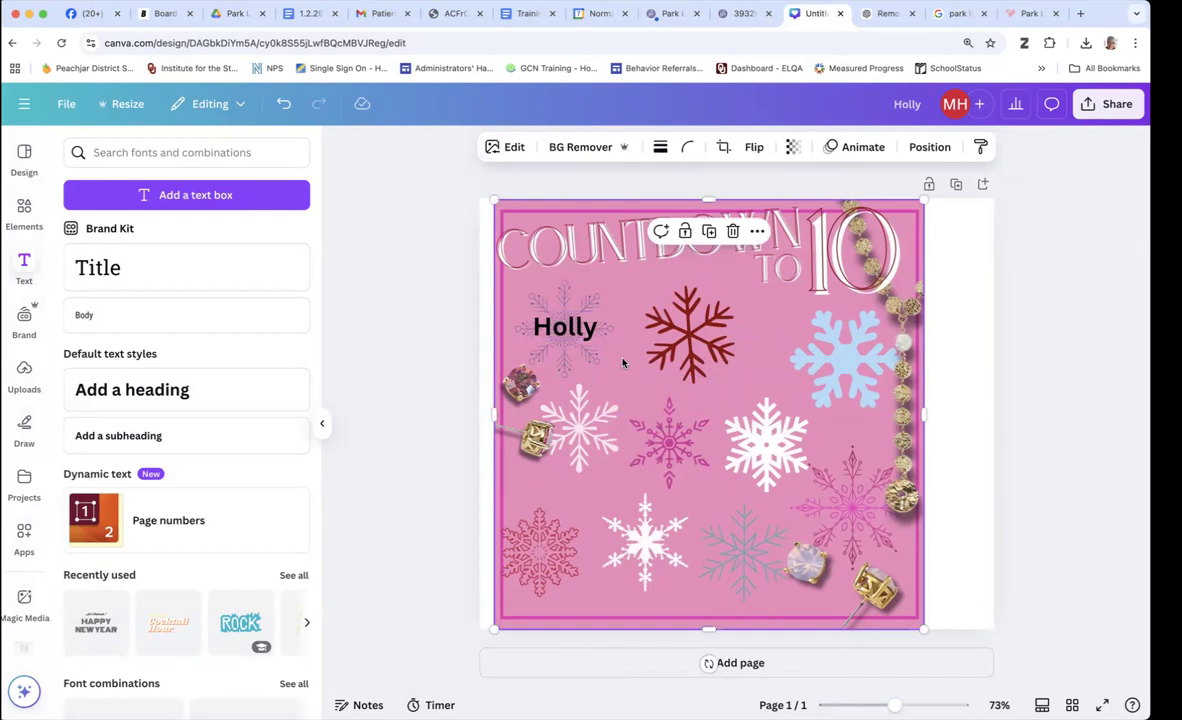
- Try the Poppins and Fredoka fonts on the name over the purple snowflake
left_click(560, 334)
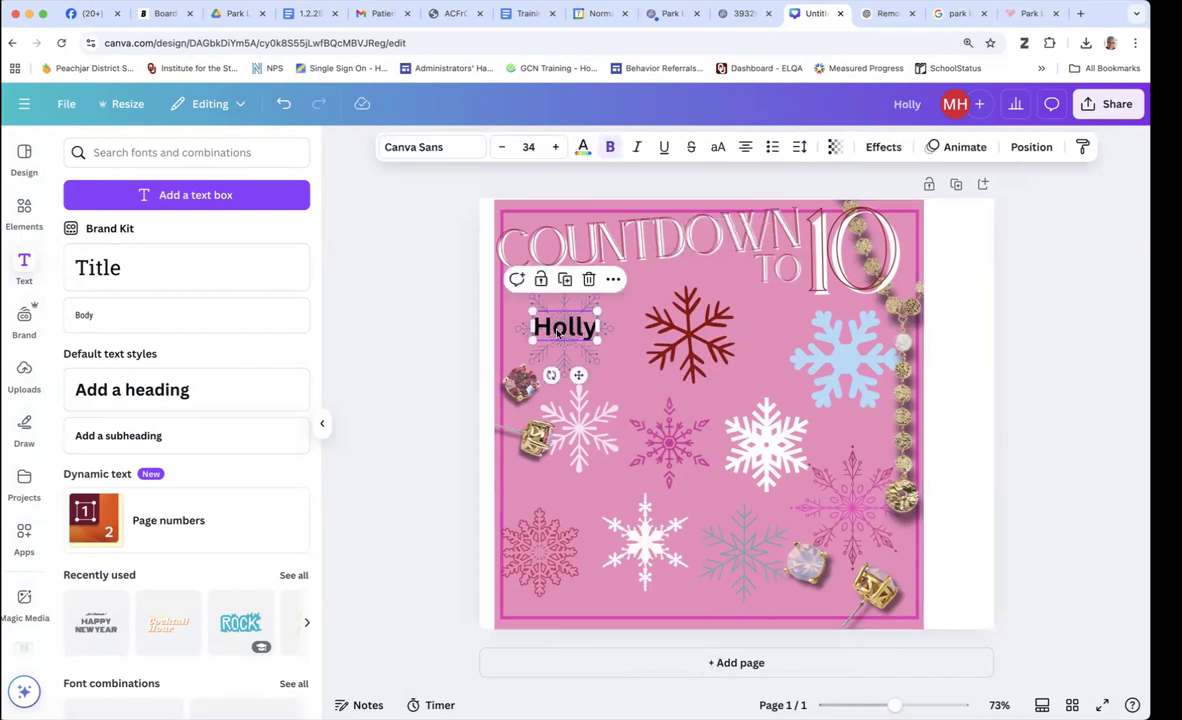
double_click(558, 332)
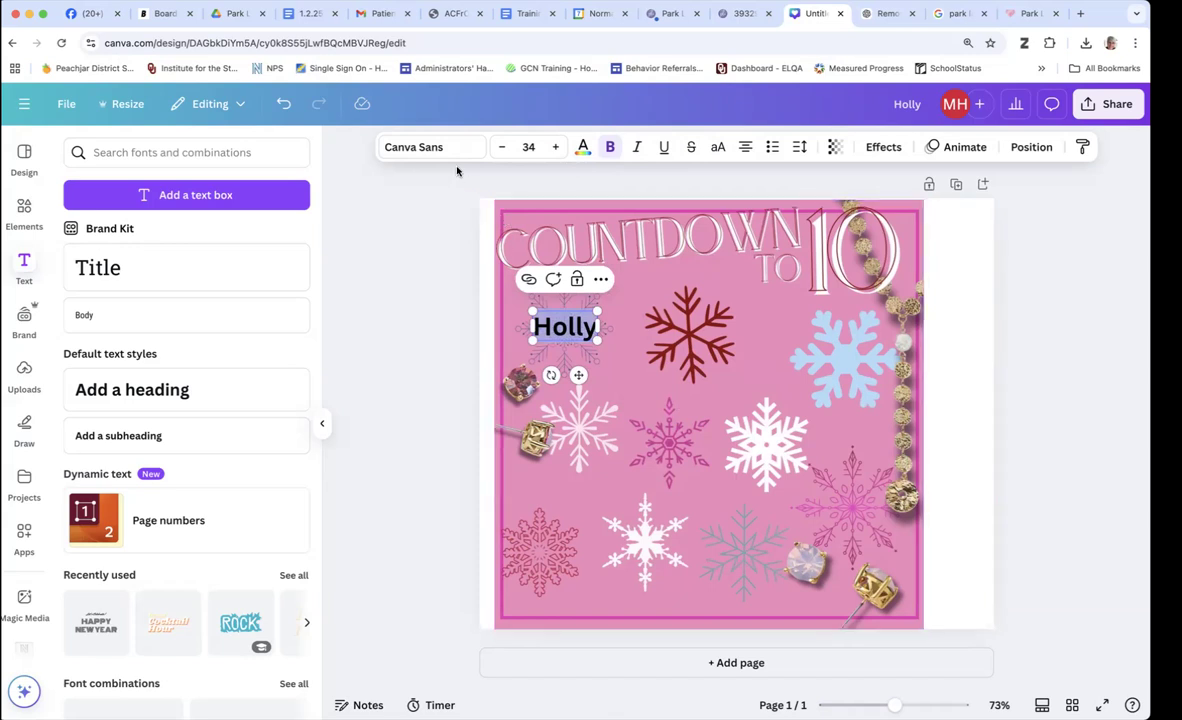
left_click(429, 147)
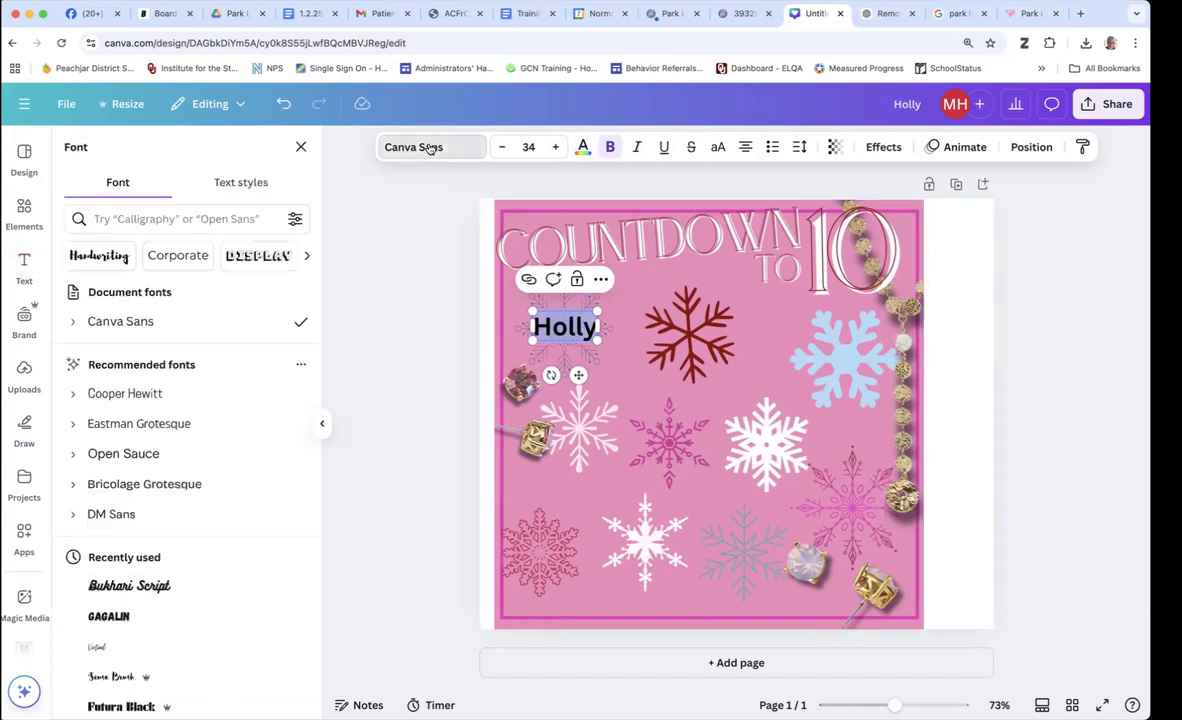
scroll(200, 403, "down", 6)
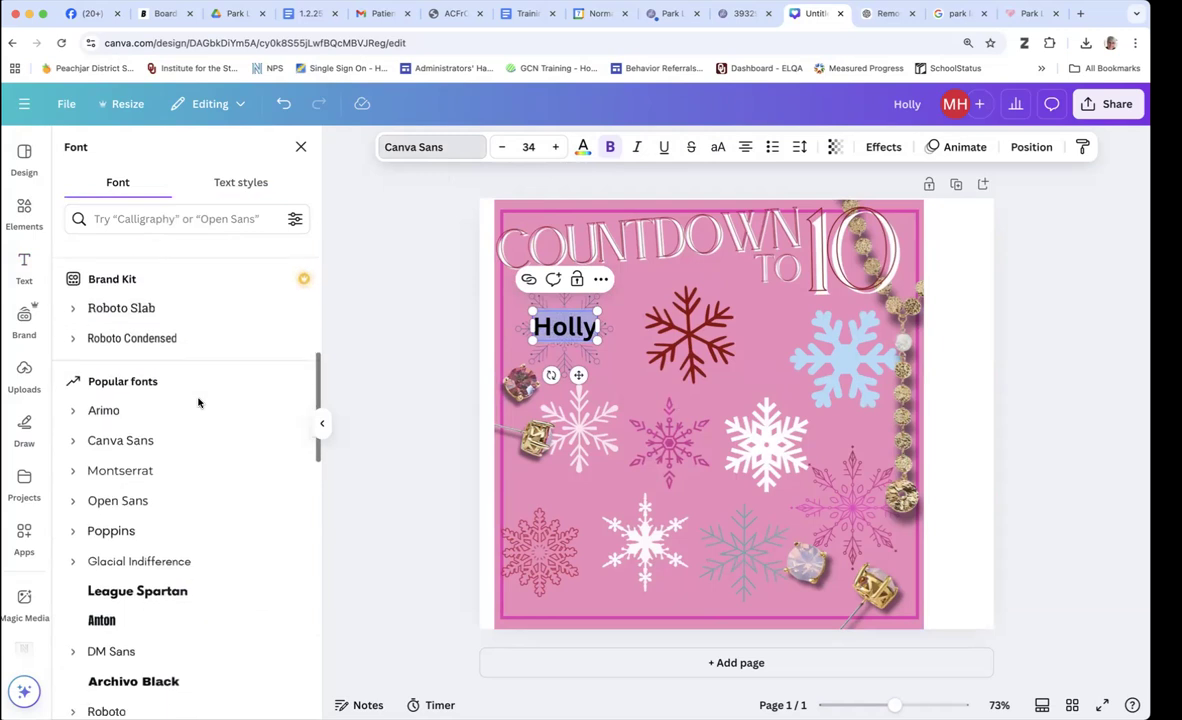
scroll(200, 403, "down", 3)
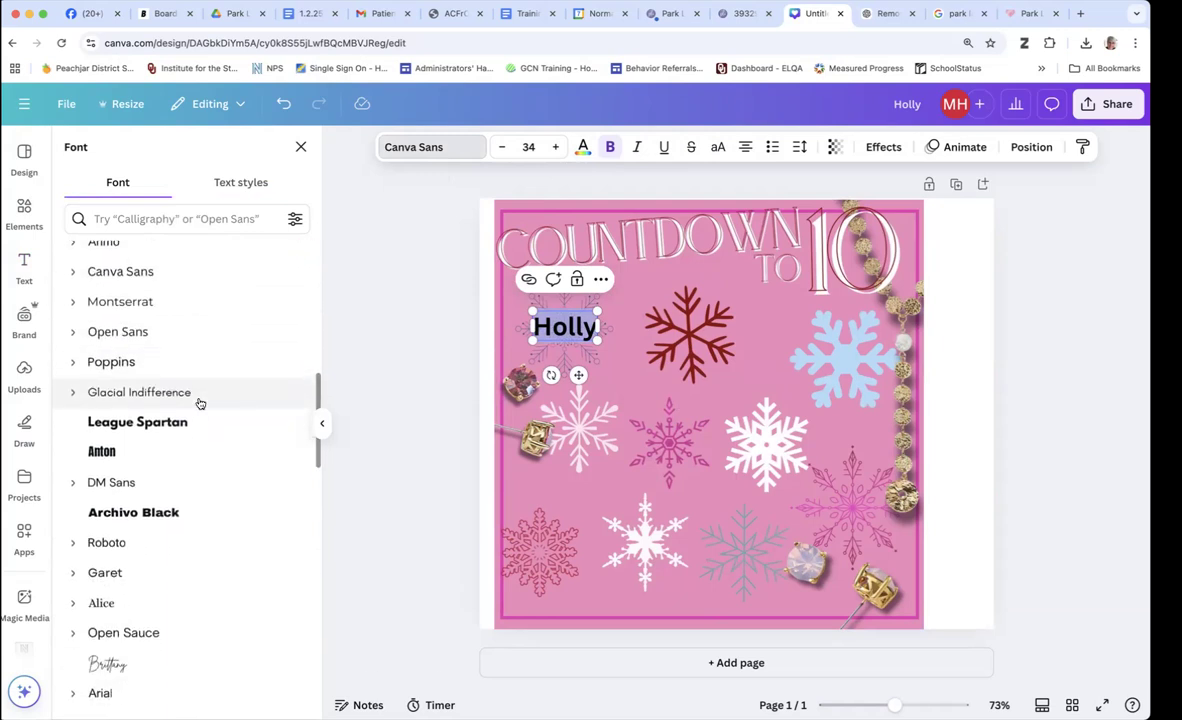
scroll(200, 403, "up", 3)
scroll(198, 401, "down", 1)
left_click(141, 420)
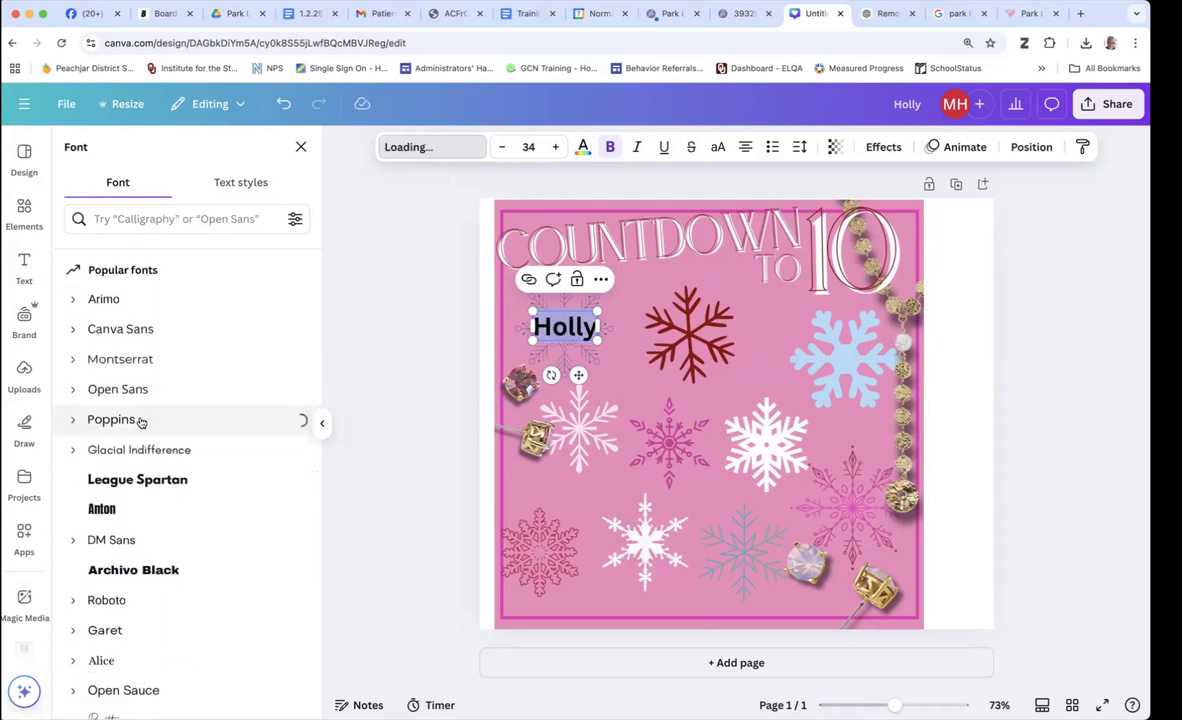
scroll(141, 422, "down", 10)
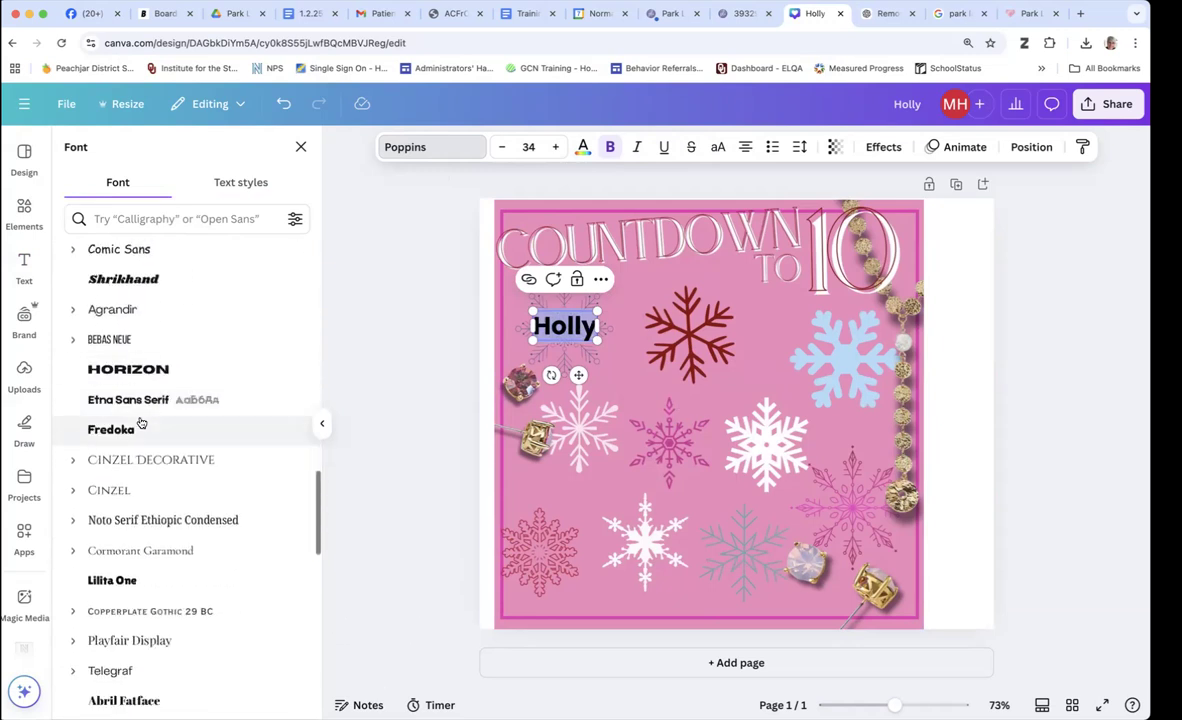
left_click(120, 420)
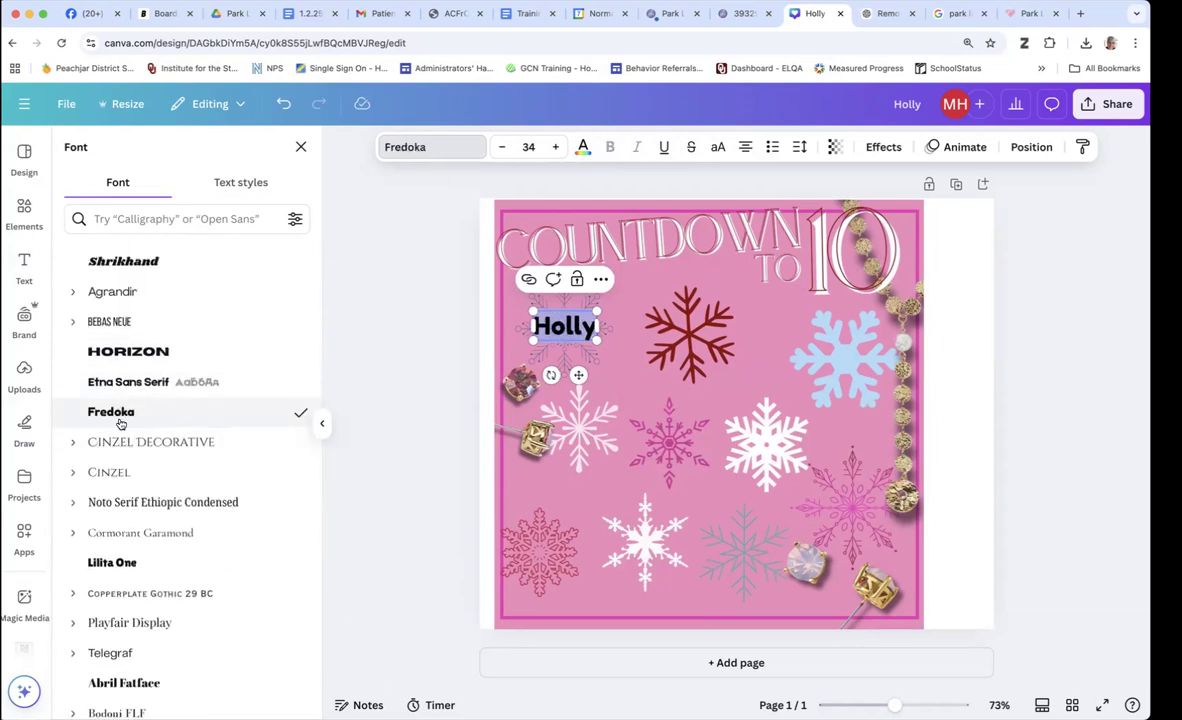
- Try the Adlery Pro and Aprila script-style fonts on the same name text
scroll(120, 425, "down", 1)
scroll(120, 424, "down", 9)
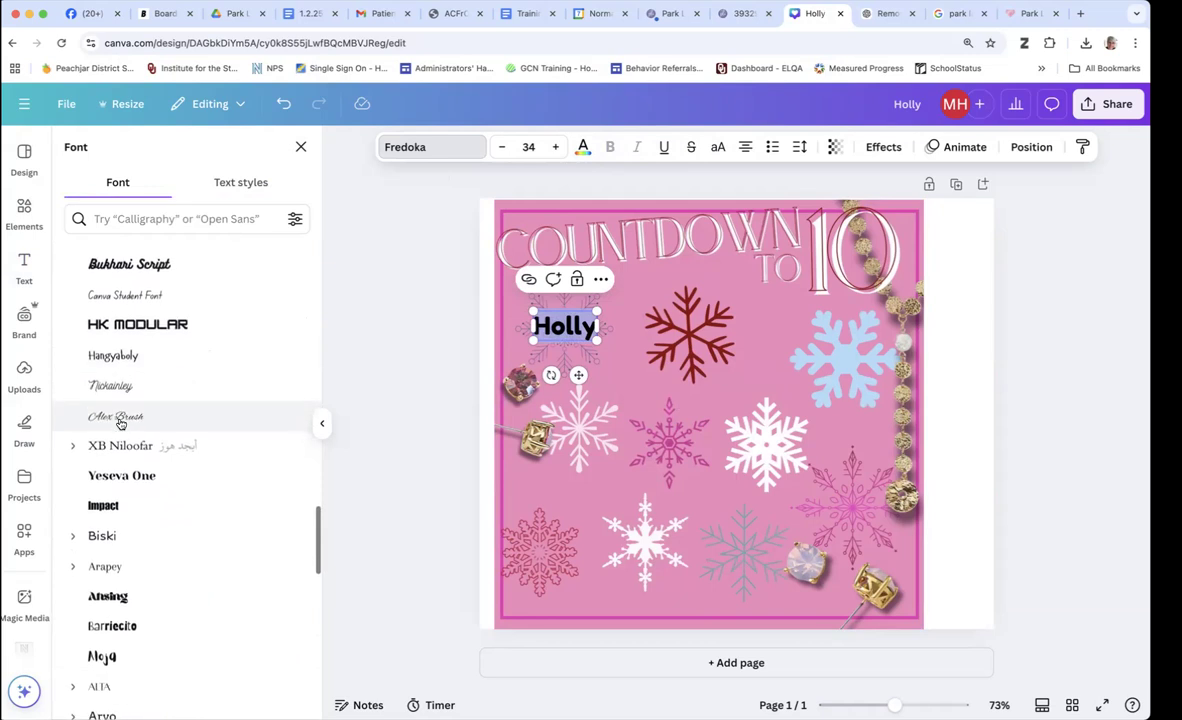
scroll(120, 422, "down", 10)
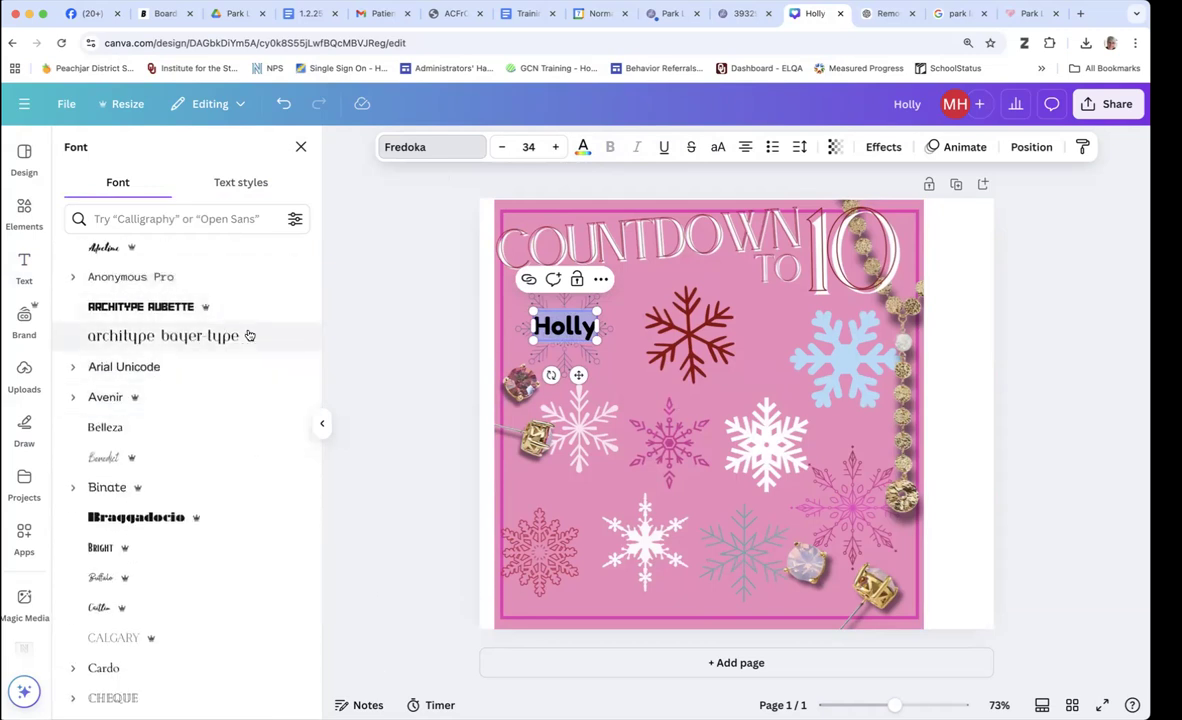
scroll(235, 345, "up", 8)
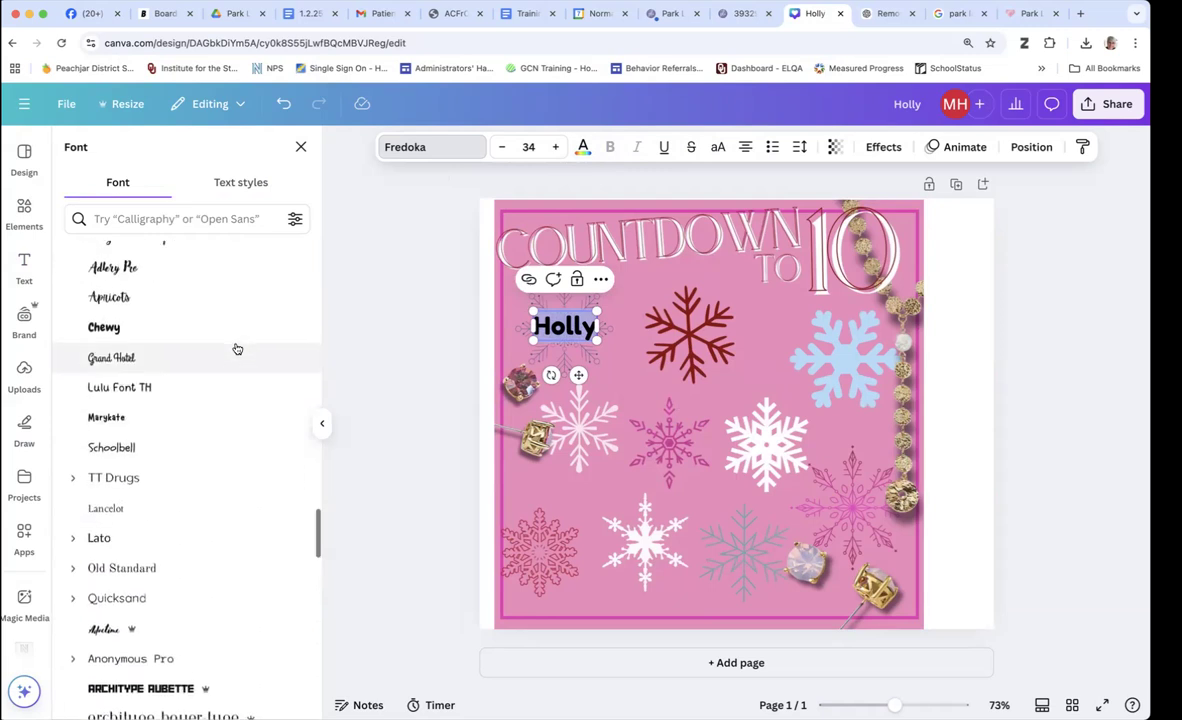
left_click(112, 302)
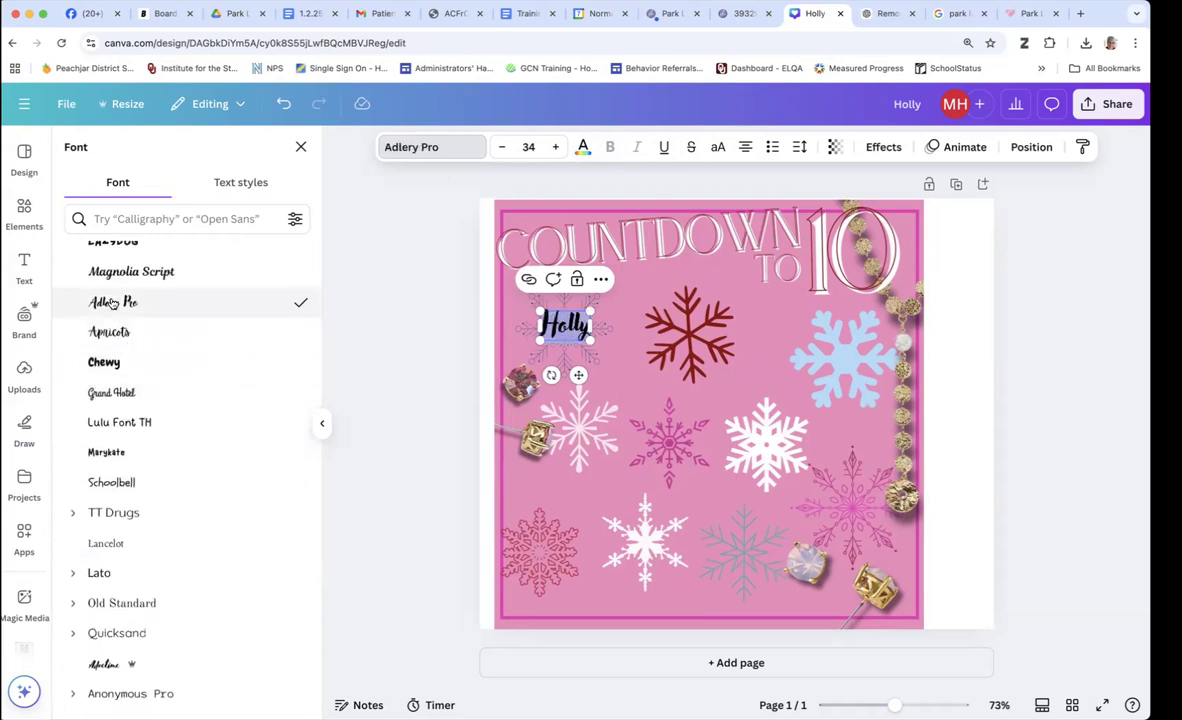
scroll(112, 302, "up", 2)
left_click(113, 290)
left_click(104, 261)
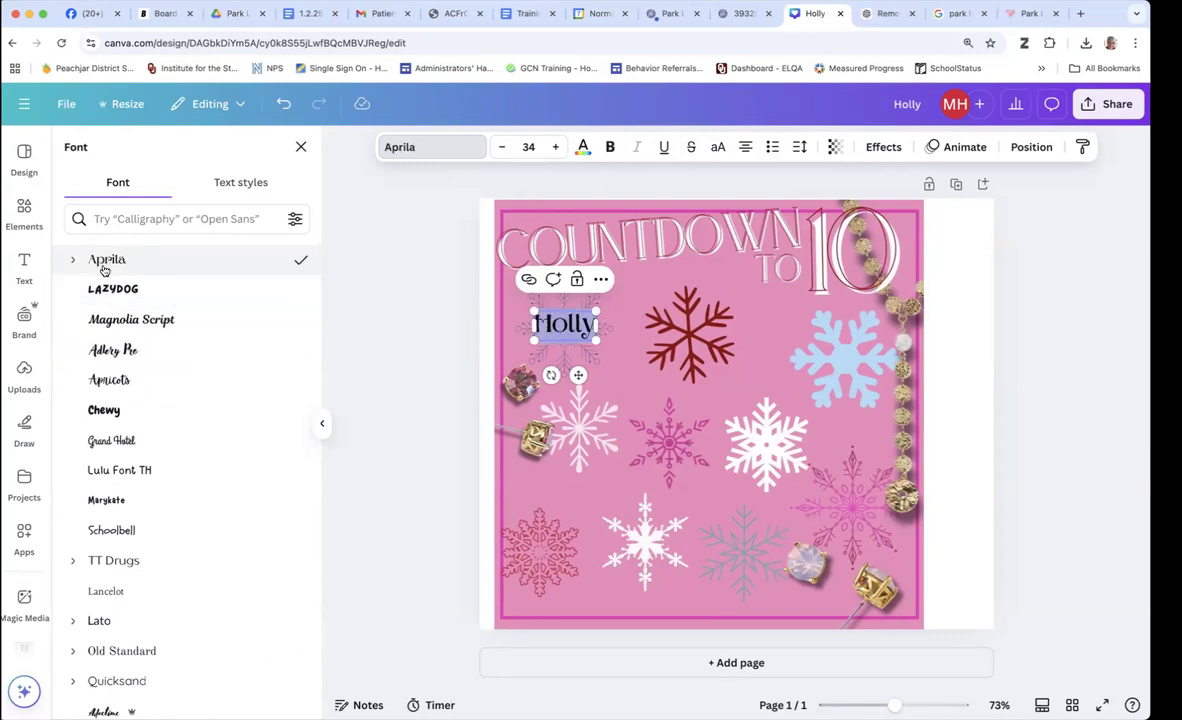
- Set the font of the name over the purple snowflake to Slopes
scroll(115, 449, "up", 2)
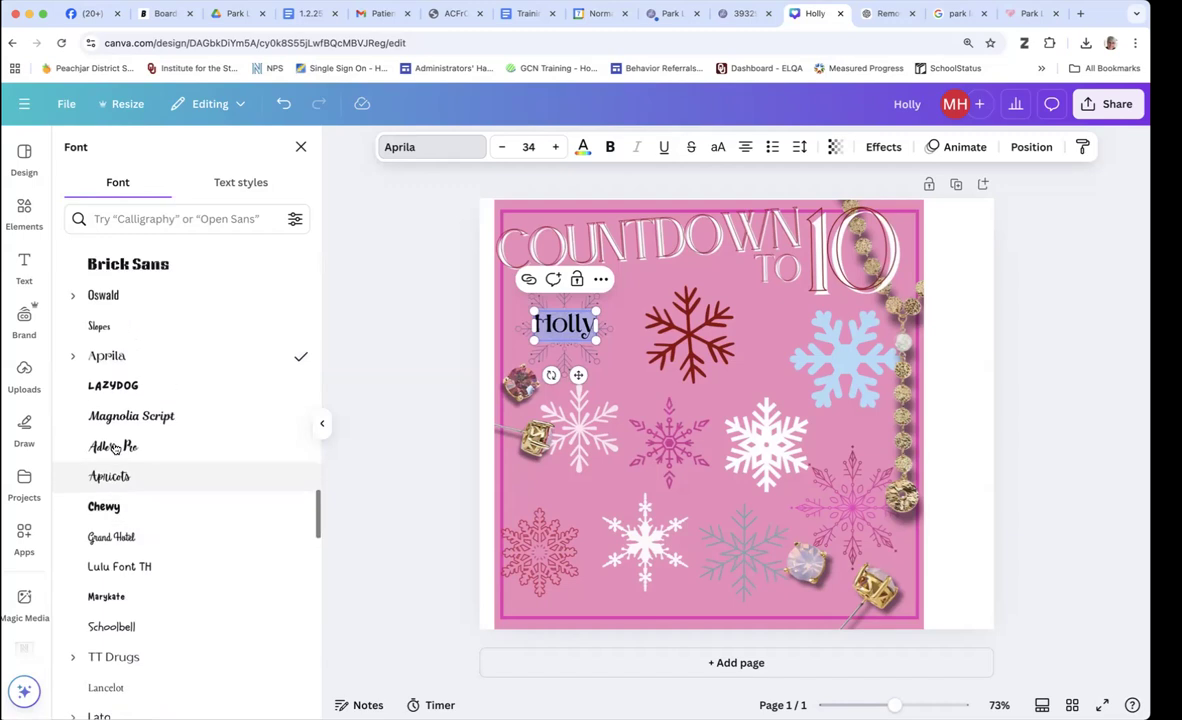
scroll(115, 449, "up", 1)
left_click(99, 362)
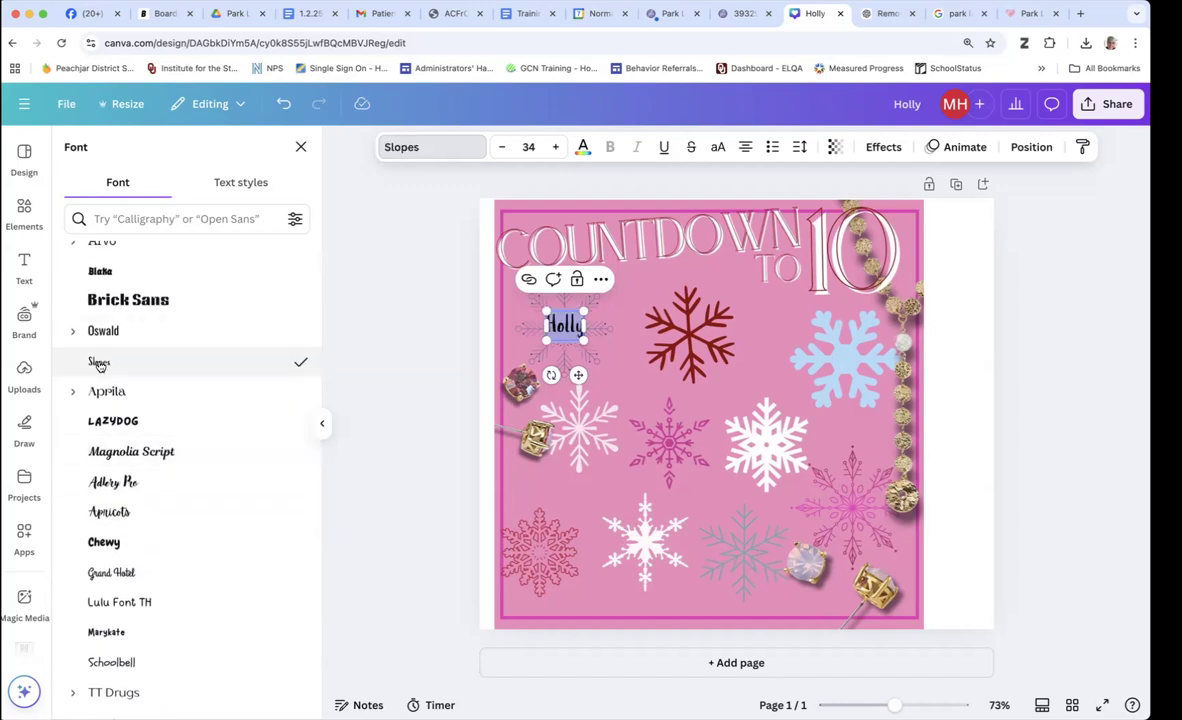
left_click(607, 343)
- Set the font size of the name over the purple snowflake to 50
left_click(565, 325)
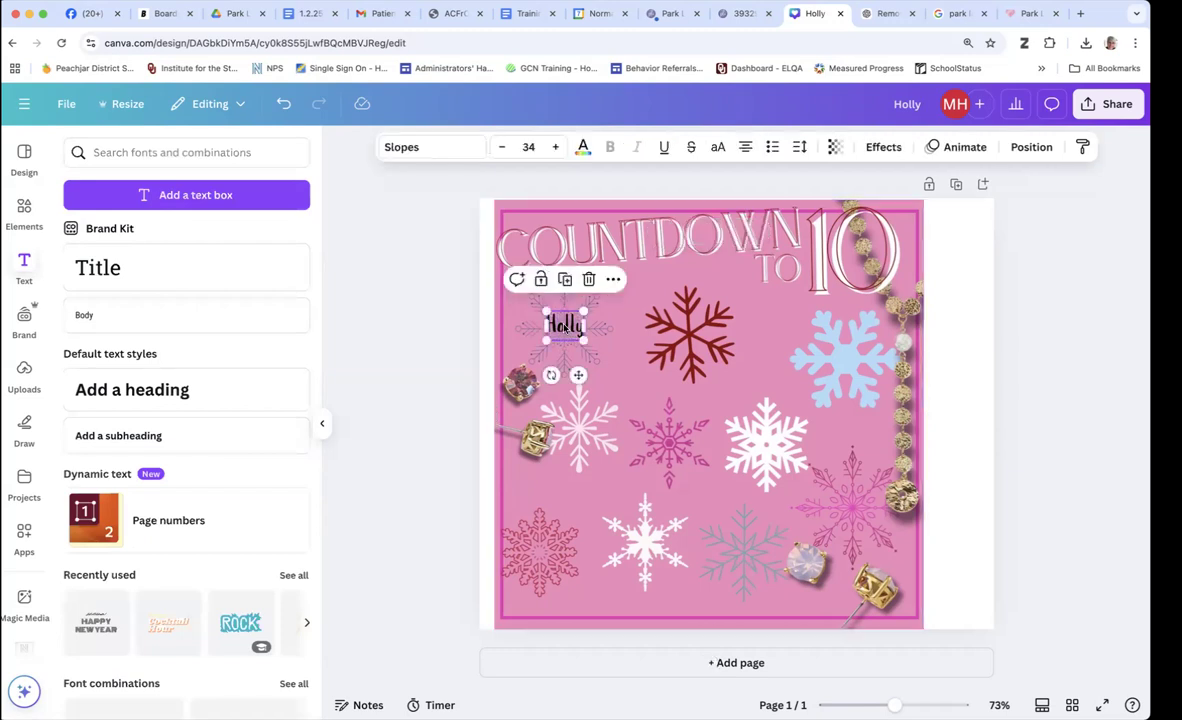
left_click(565, 325)
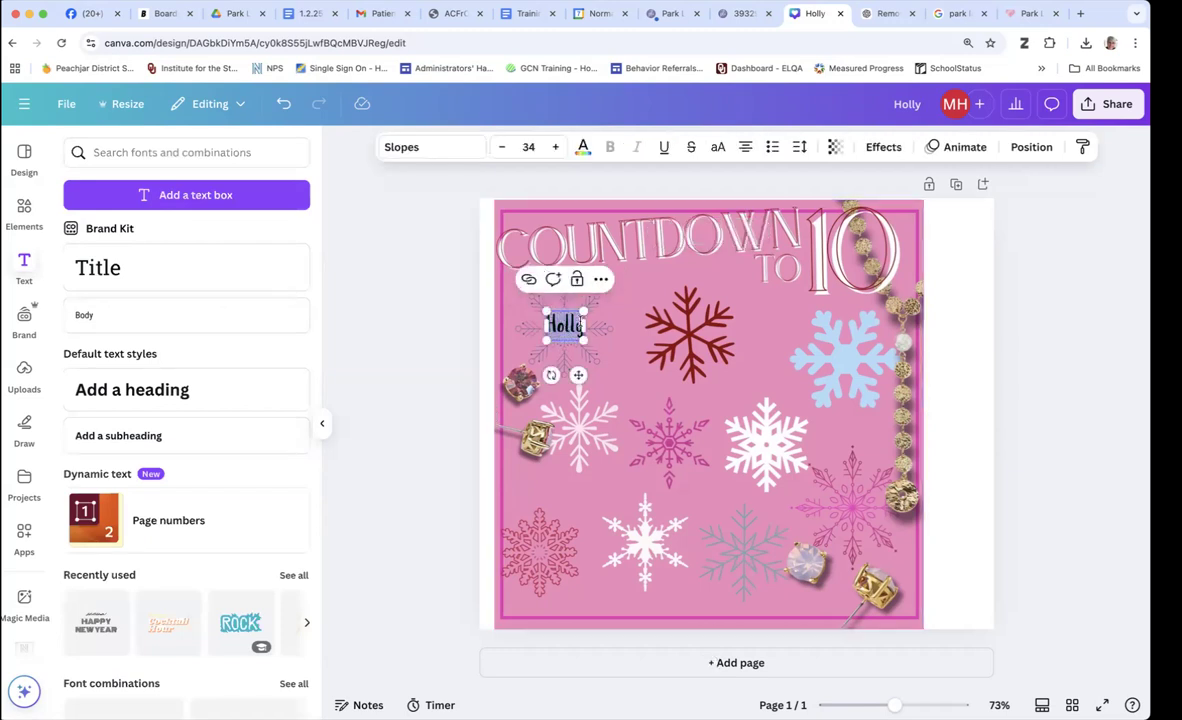
left_click(529, 147)
left_click(529, 147)
left_click(556, 147)
left_click(558, 147)
left_click(558, 147)
left_click(558, 147)
left_click(558, 147)
left_click(558, 147)
left_click(558, 147)
left_click(558, 147)
triple_click(558, 147)
triple_click(558, 147)
triple_click(558, 147)
left_click(529, 147)
left_click(529, 147)
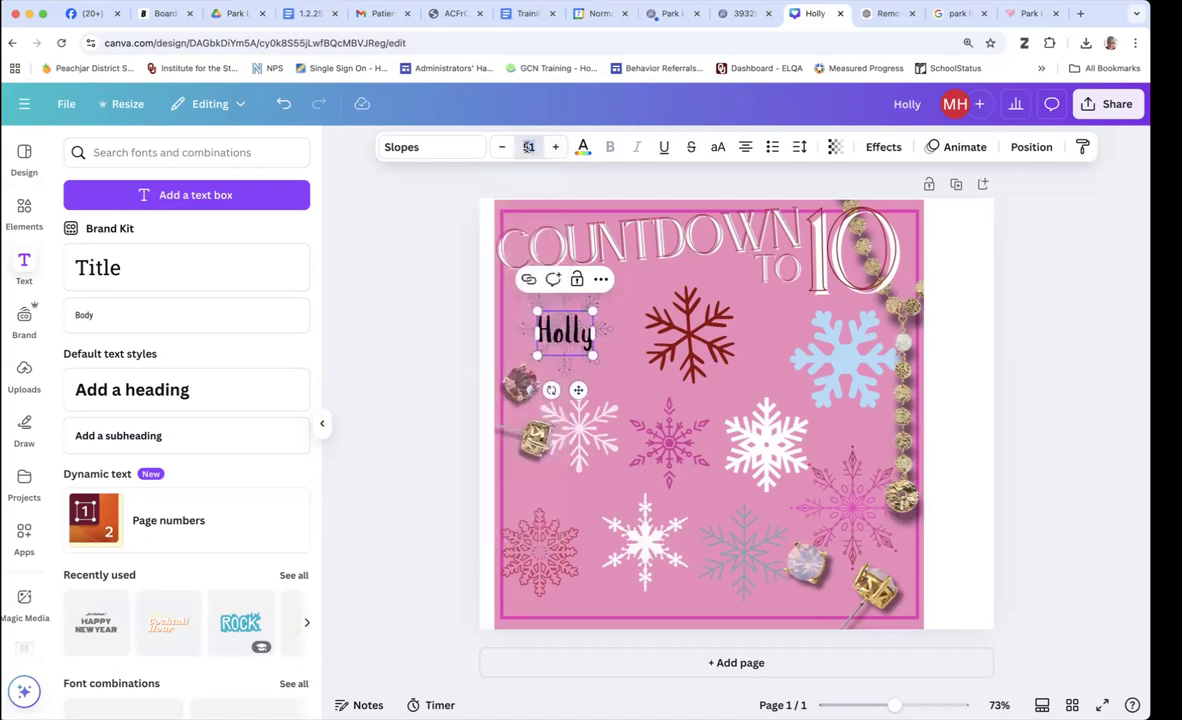
left_click(529, 147)
type("50")
key("Return")
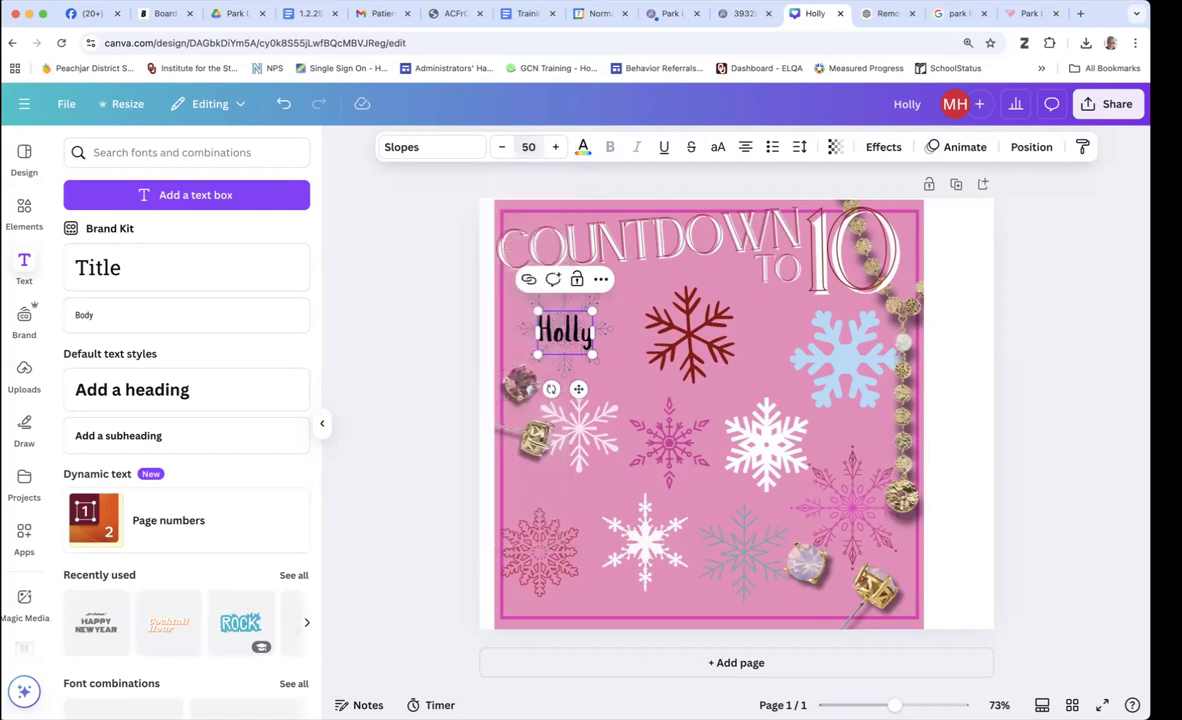
left_click(585, 355)
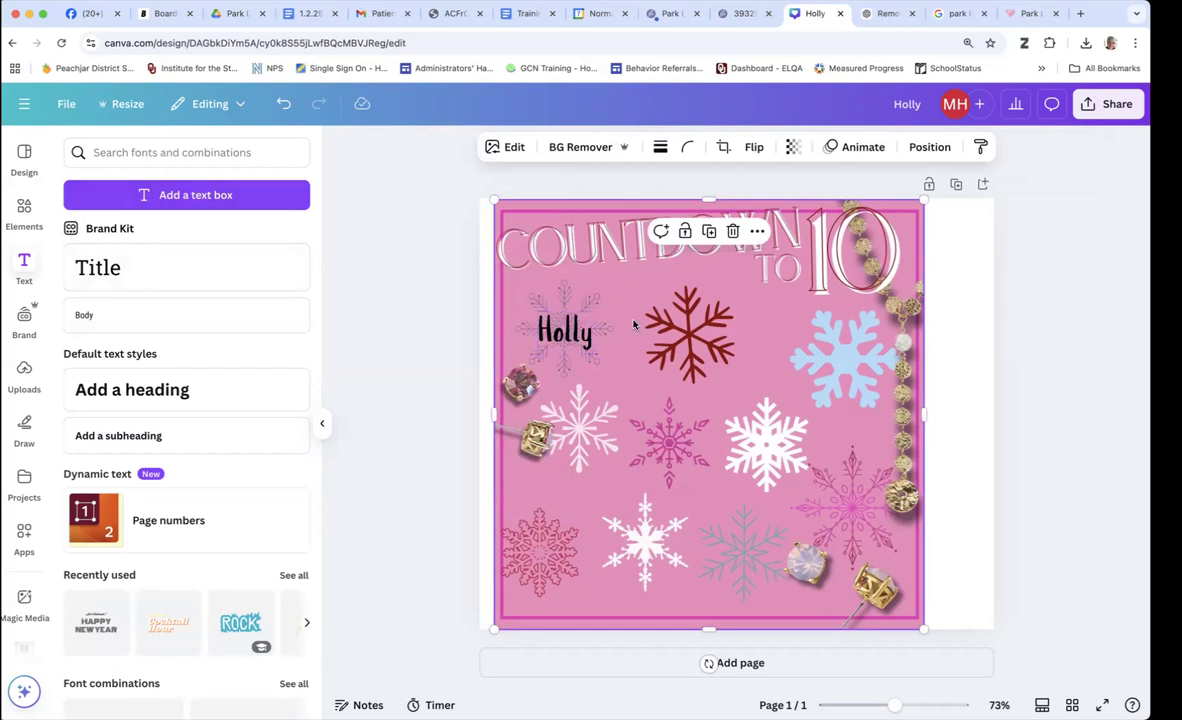
- Duplicate the name text, move the copy onto the dark red snowflake and replace it with another first name
left_click(558, 335)
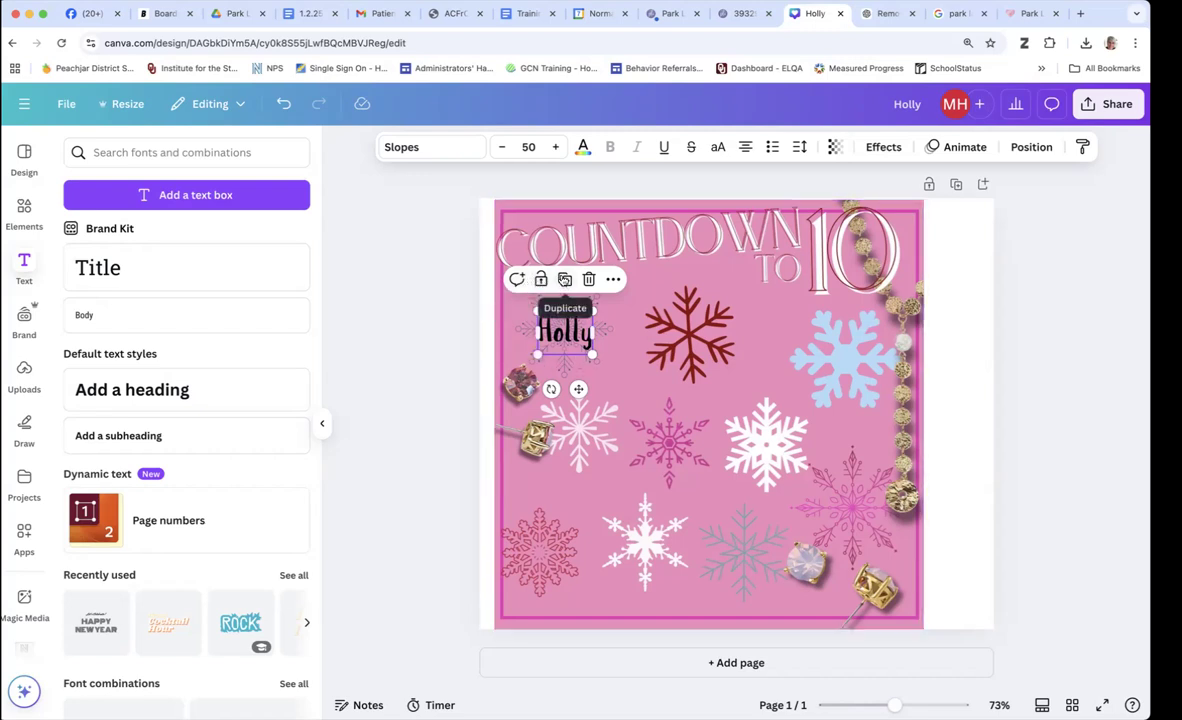
left_click(566, 280)
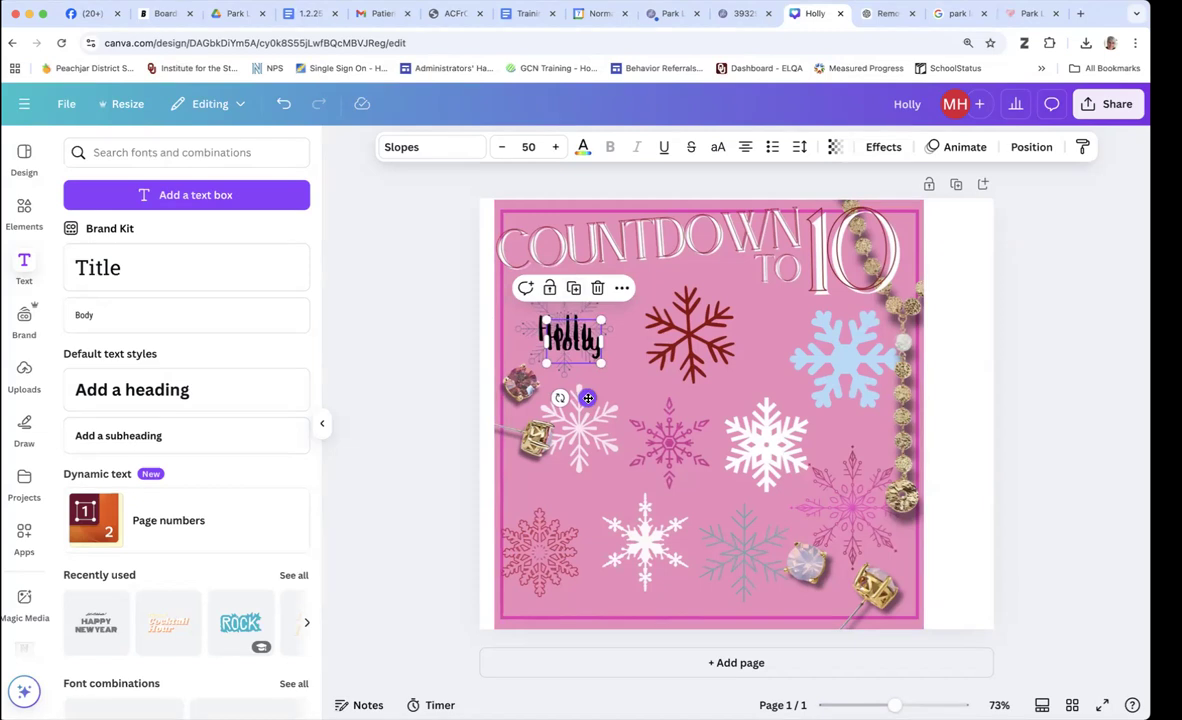
left_click_drag(588, 398, 630, 398)
left_click_drag(698, 389, 706, 389)
double_click(686, 335)
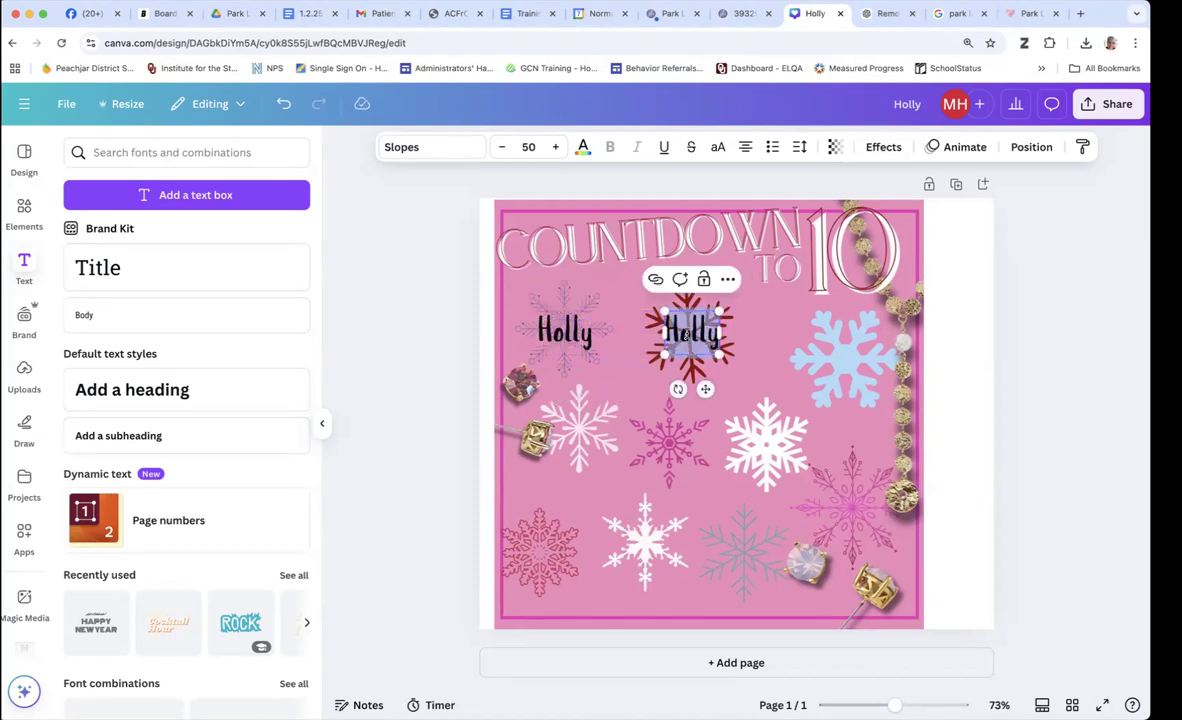
type("Sarah")
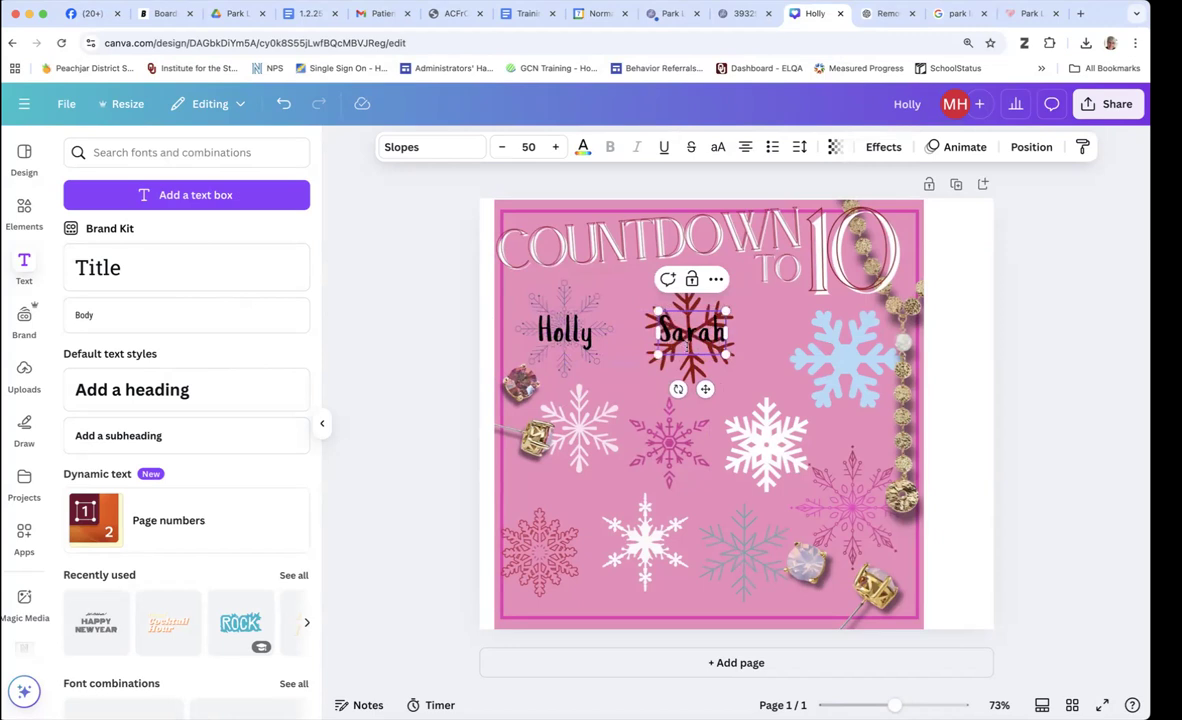
- Color the name on the dark red snowflake with the very light pink from the photo colors
double_click(697, 336)
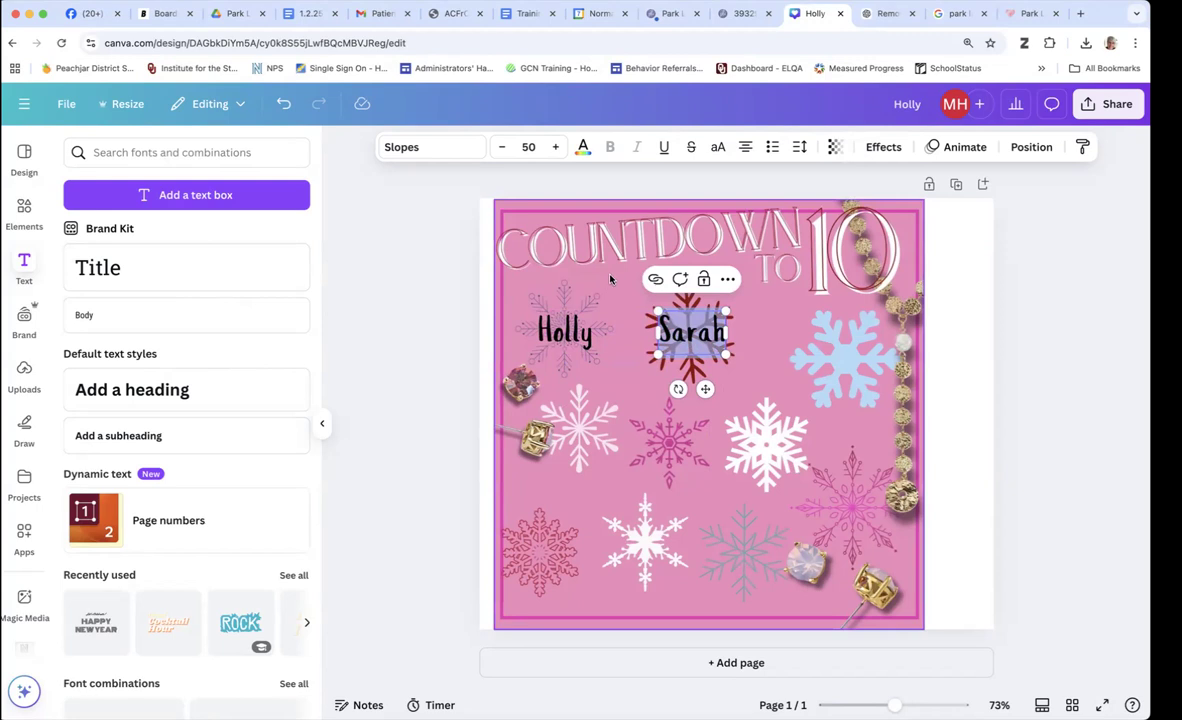
left_click(583, 147)
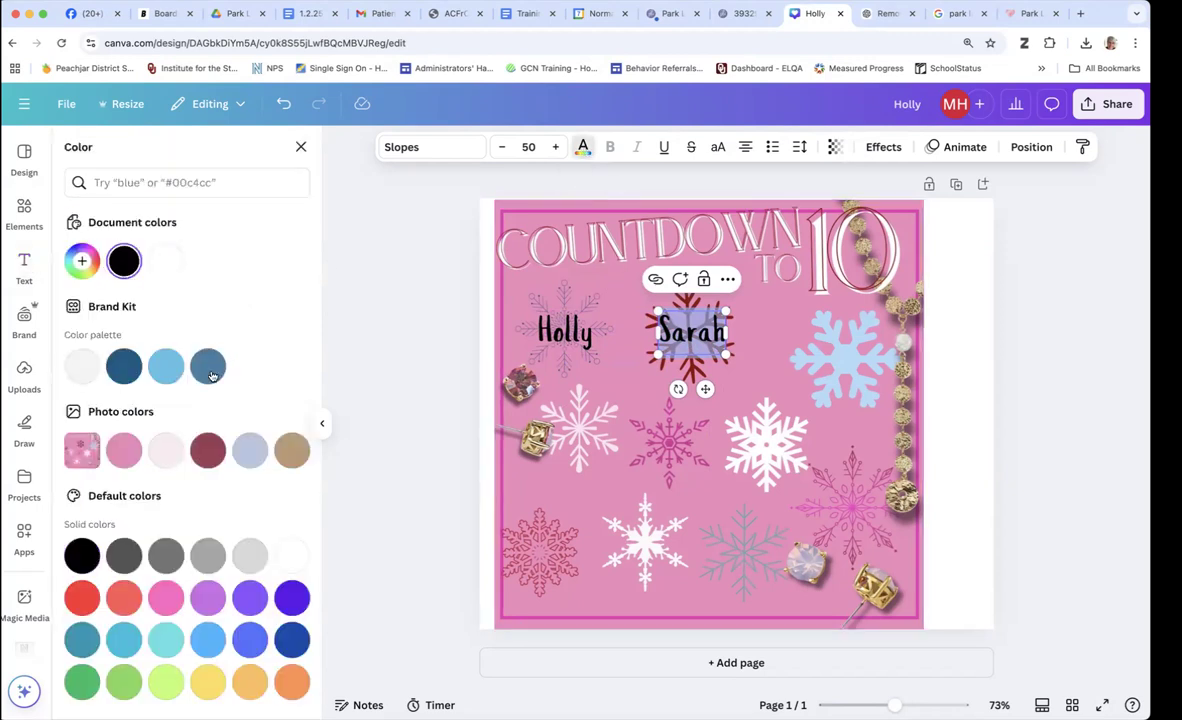
left_click(166, 450)
left_click(616, 380)
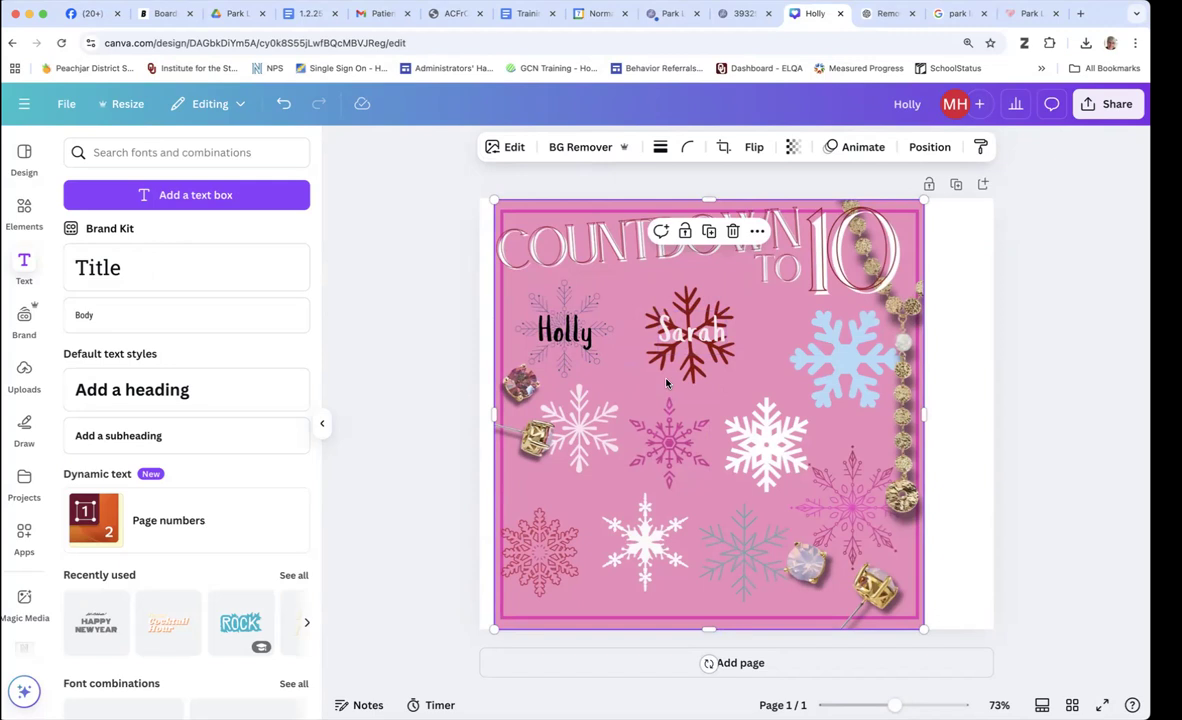
- Download the countdown post as a JPG file
left_click(1101, 103)
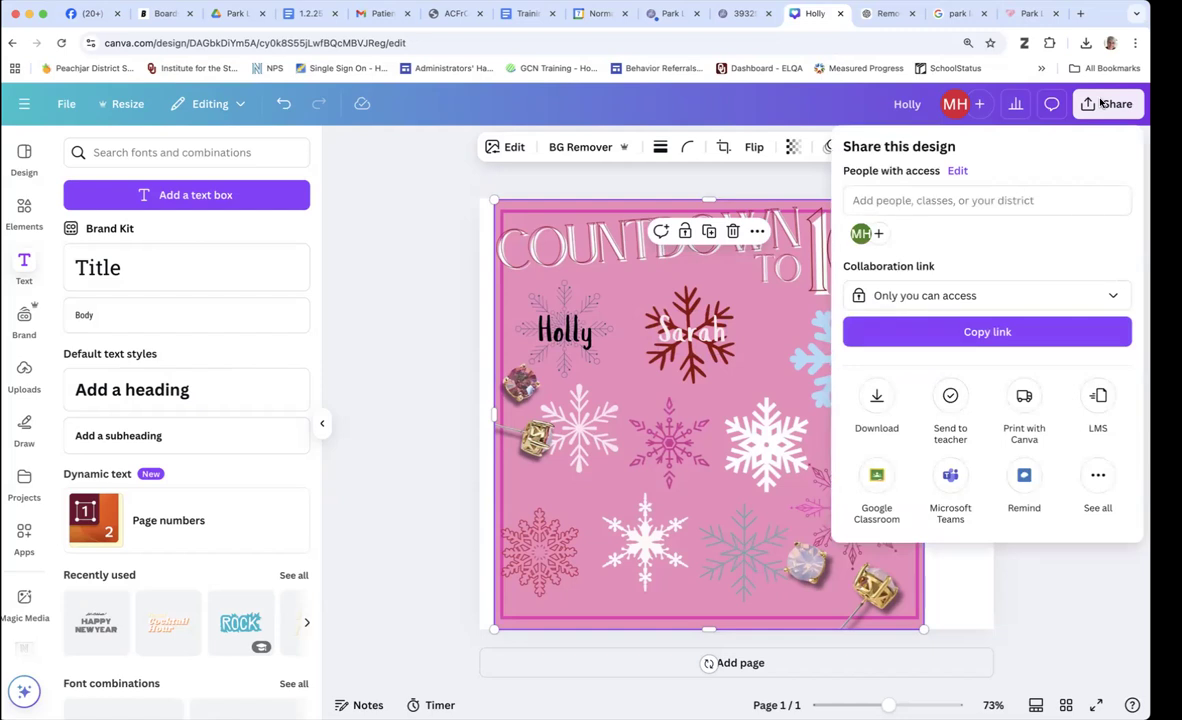
left_click(877, 405)
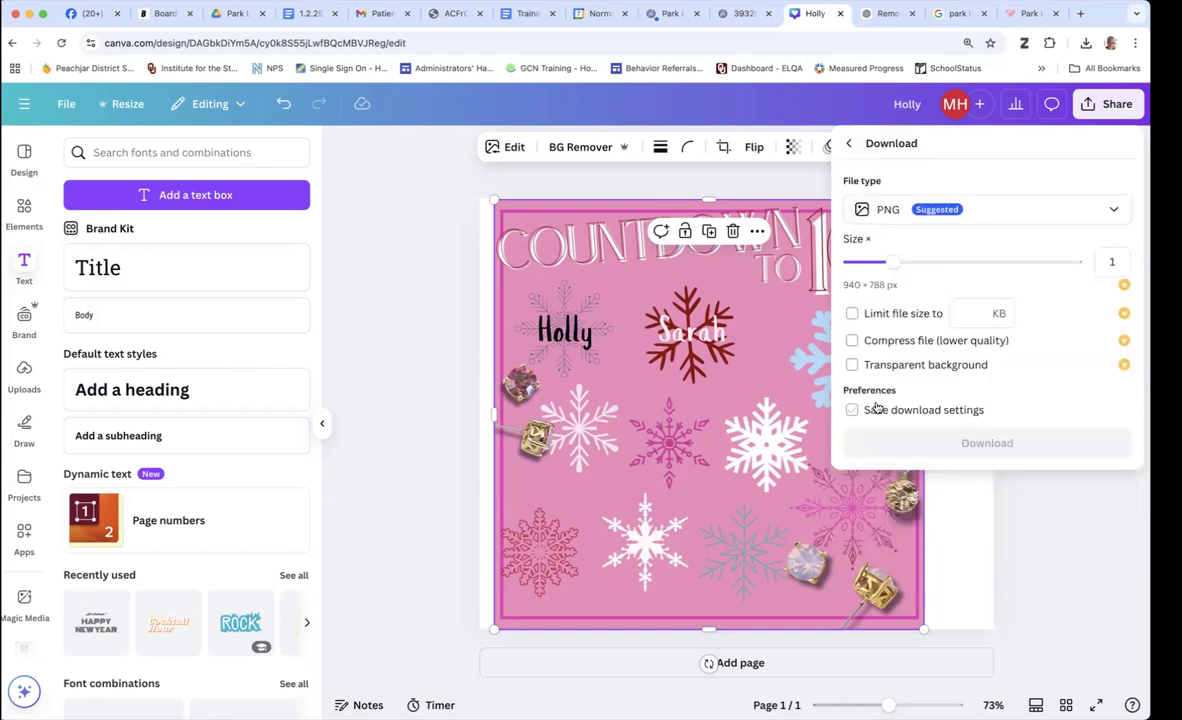
left_click(969, 211)
left_click(926, 253)
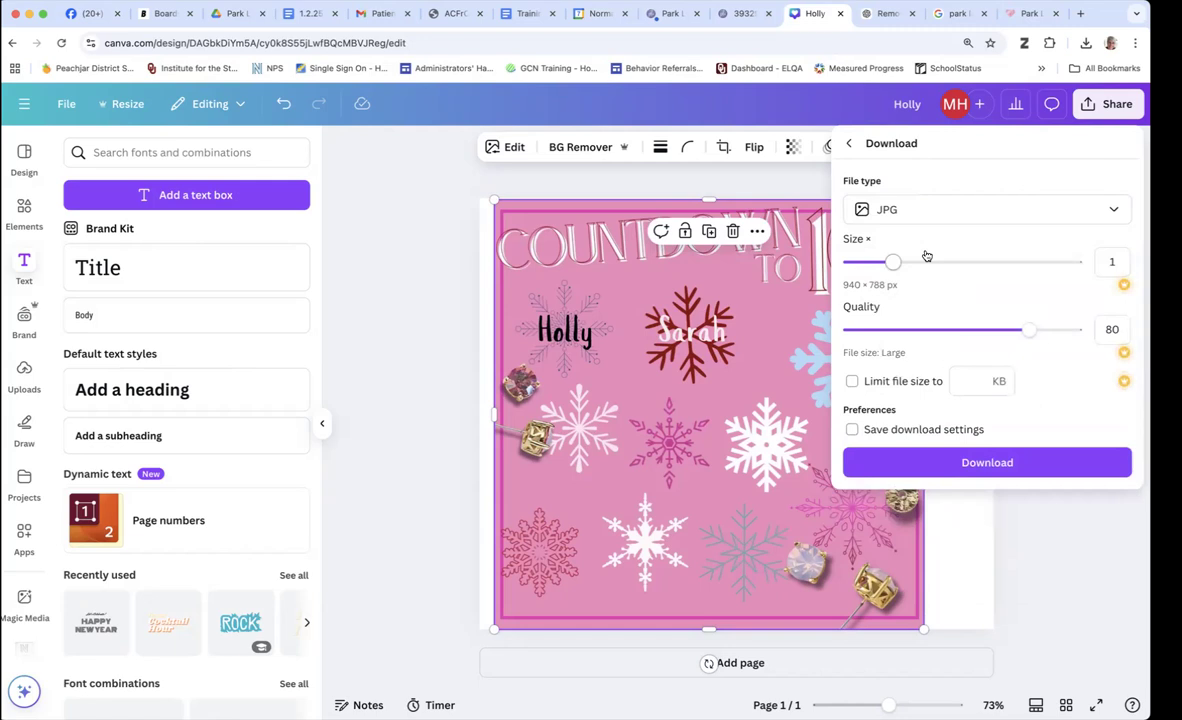
left_click(924, 463)
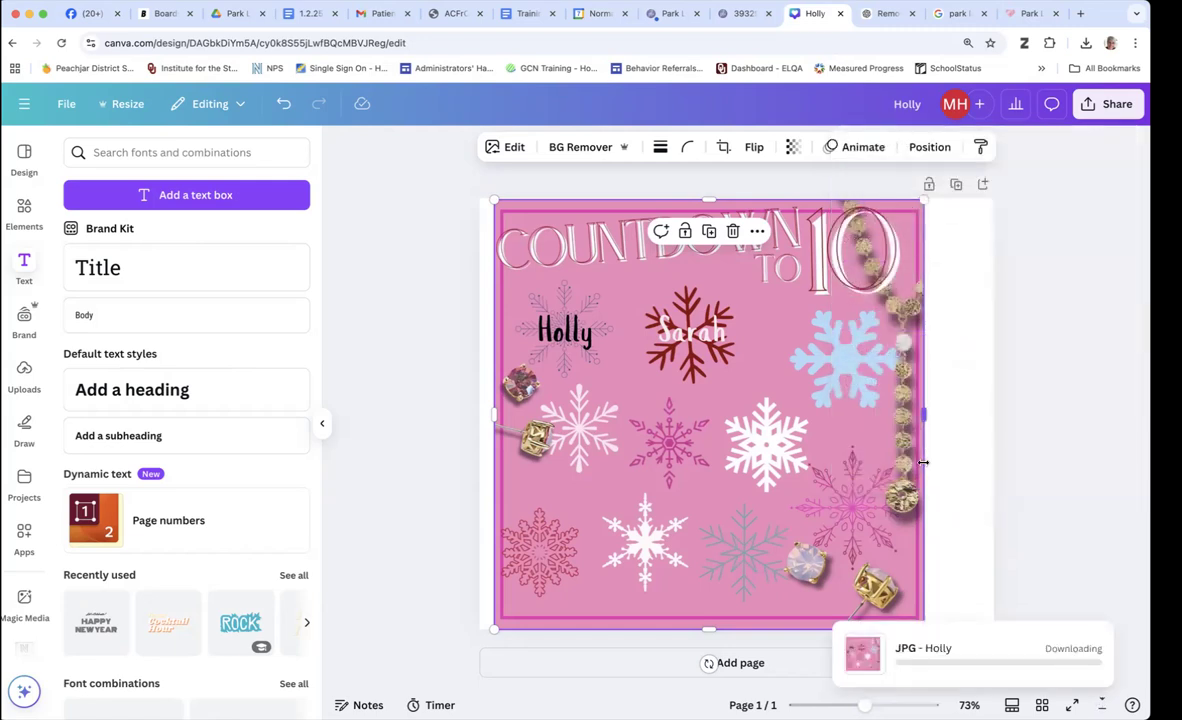